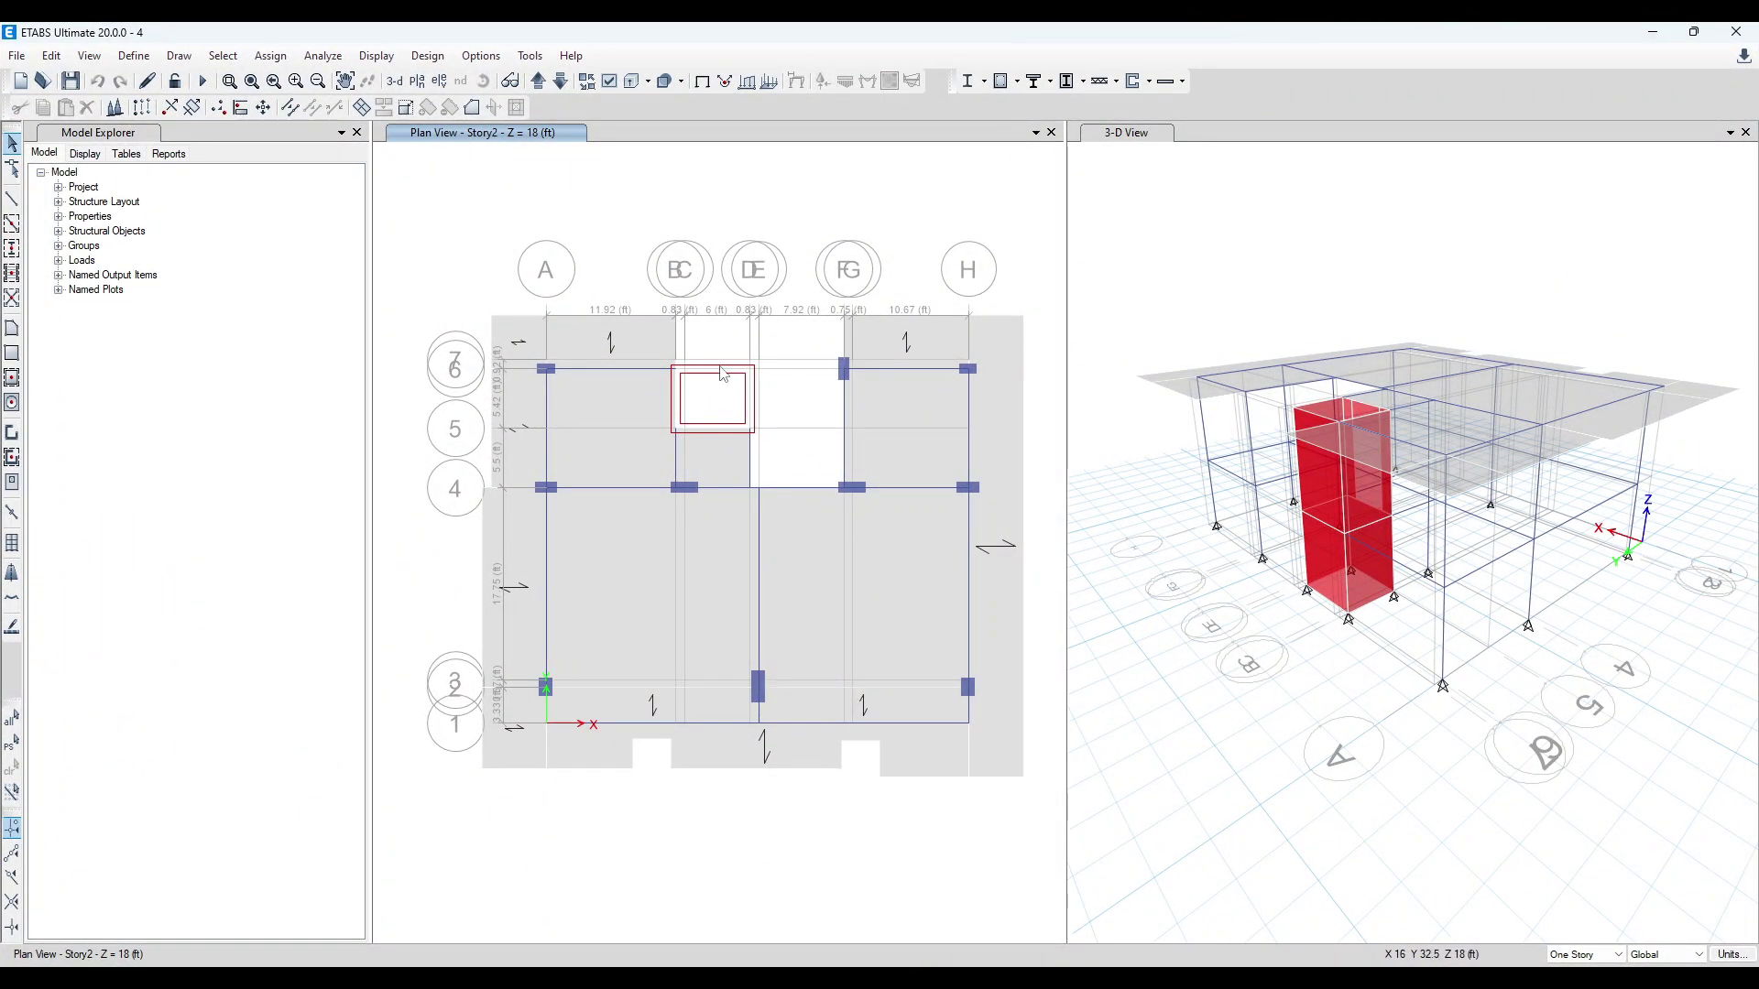
- Inspect the members around the stair opening and check the Story1 and Story2 plans
{"action": "left_click_drag", "start_coordinate": [734, 353], "coordinate": [888, 531]}
{"action": "key", "text": "ctrl+q"}
{"action": "left_click_drag", "start_coordinate": [740, 349], "coordinate": [882, 548]}
{"action": "key", "text": "ctrl+q"}
{"action": "left_click", "coordinate": [559, 81]}
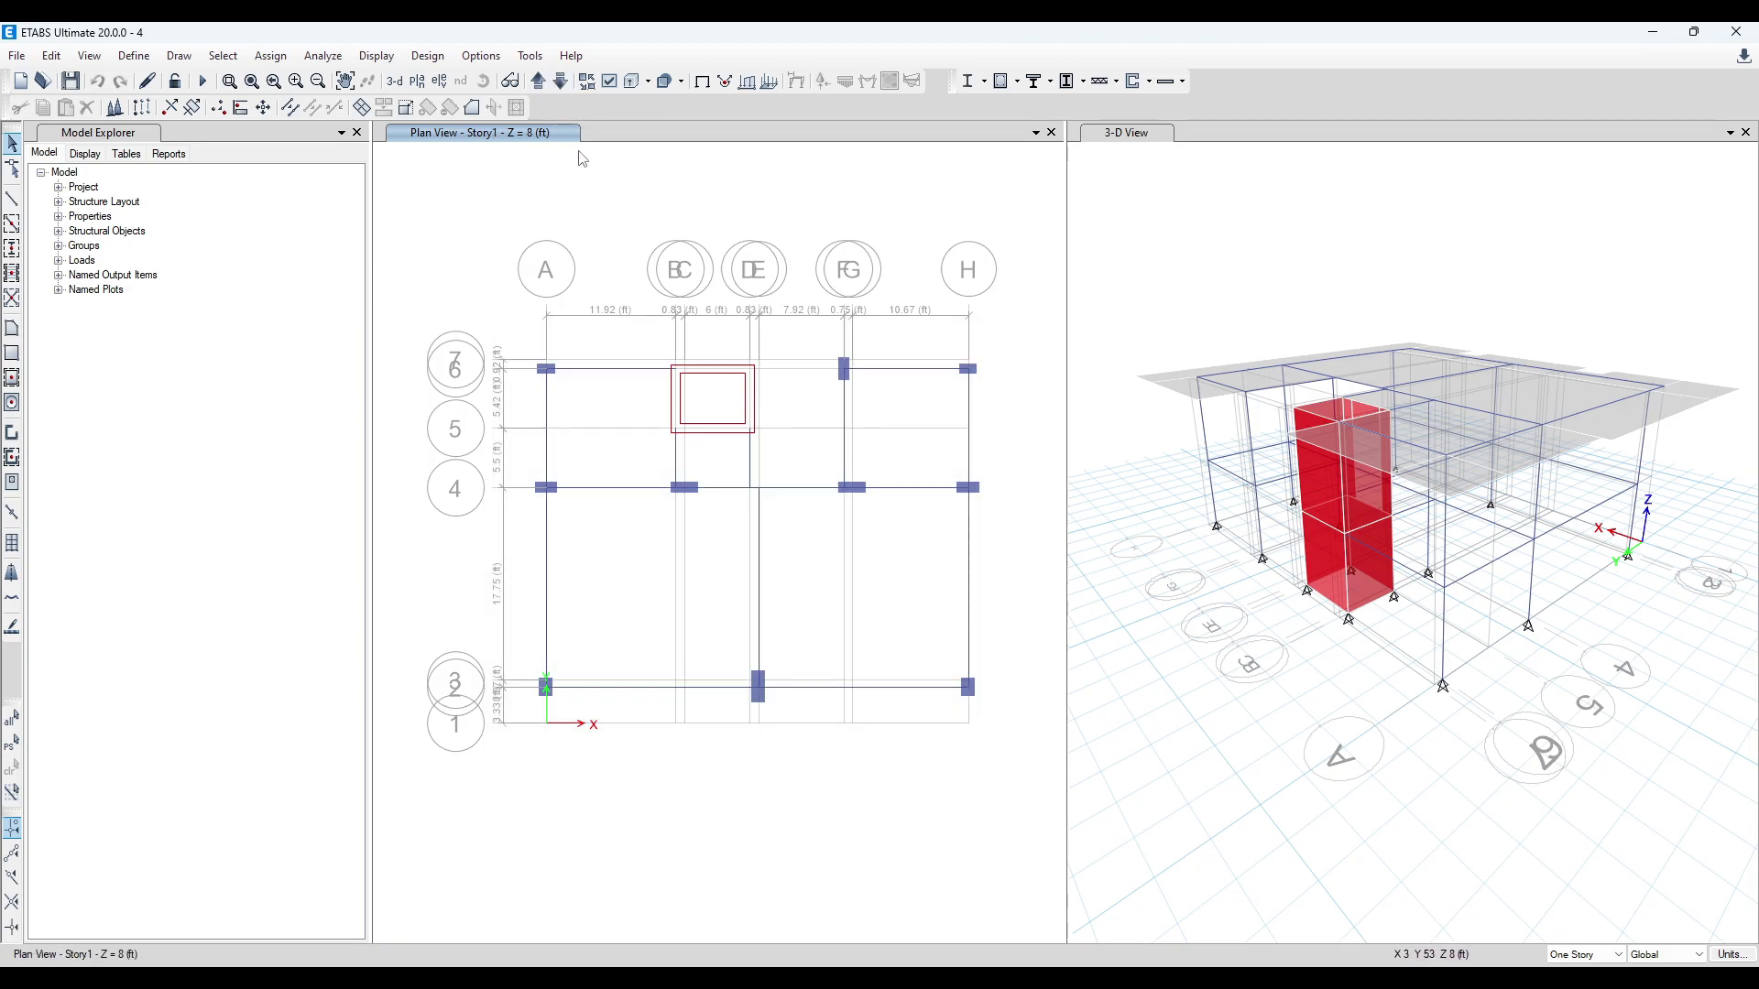
{"action": "left_click", "coordinate": [539, 82]}
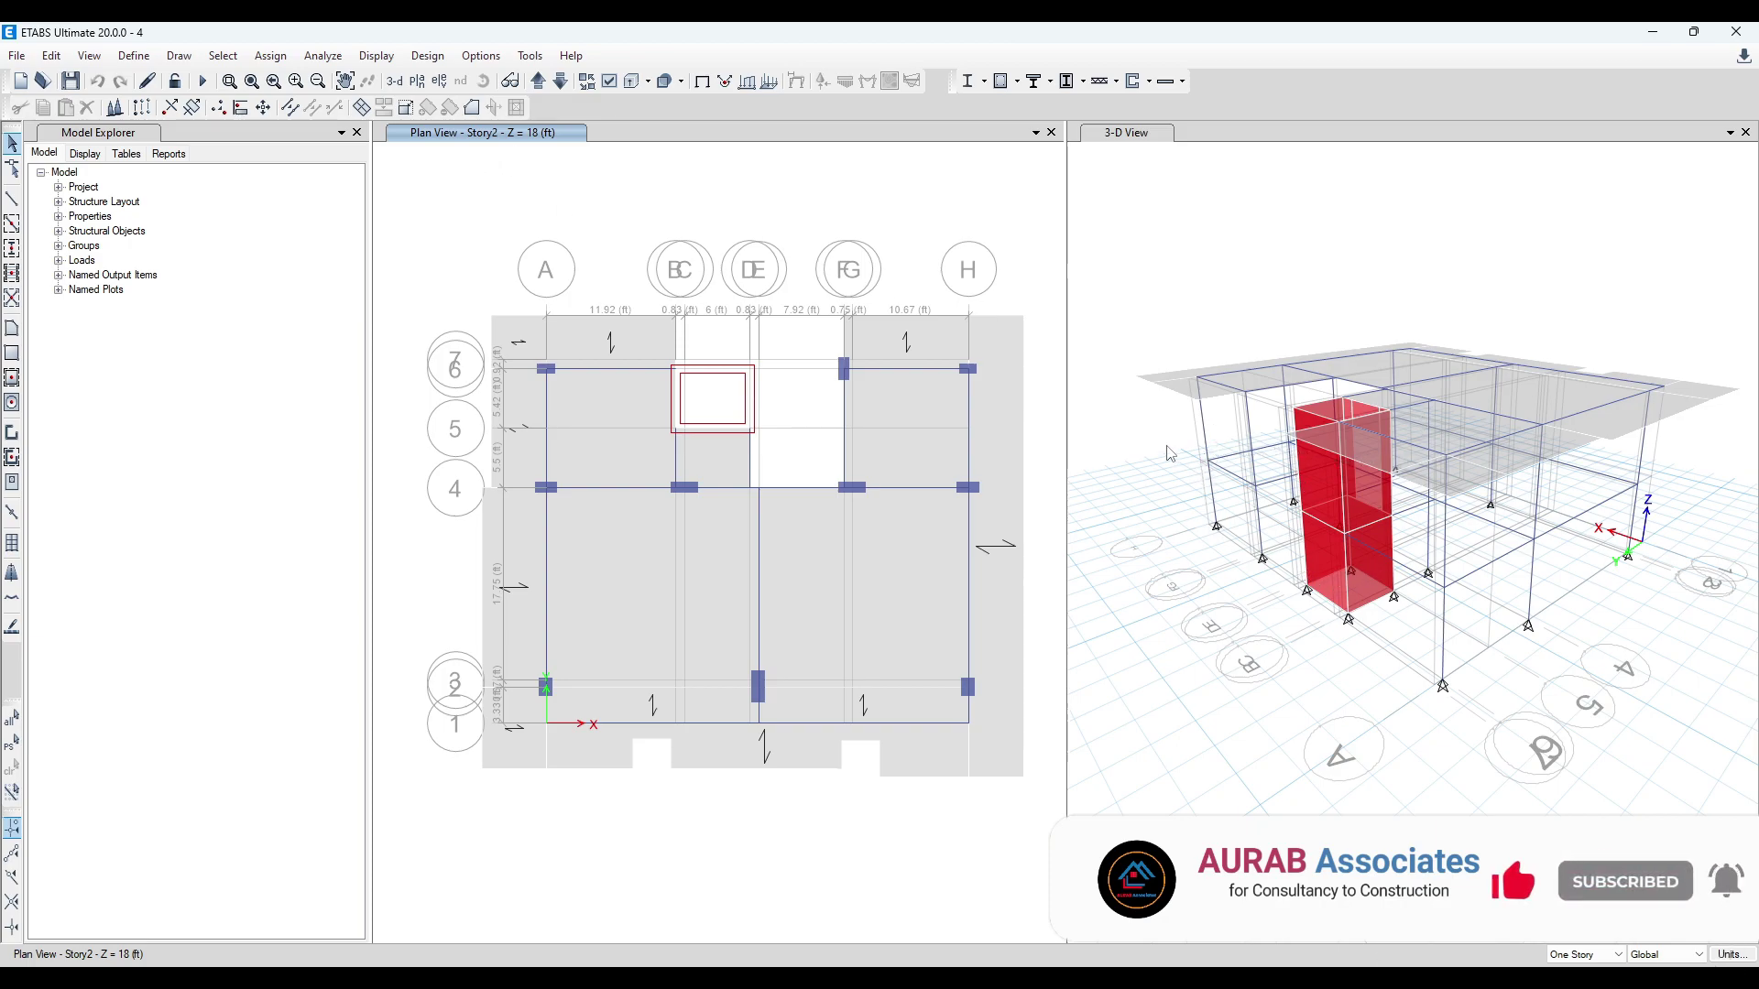
- Add a horizontal reference plane at Z = 13 ft to grid system G1 and refresh the views
{"action": "left_click", "coordinate": [50, 56]}
{"action": "left_click", "coordinate": [229, 267]}
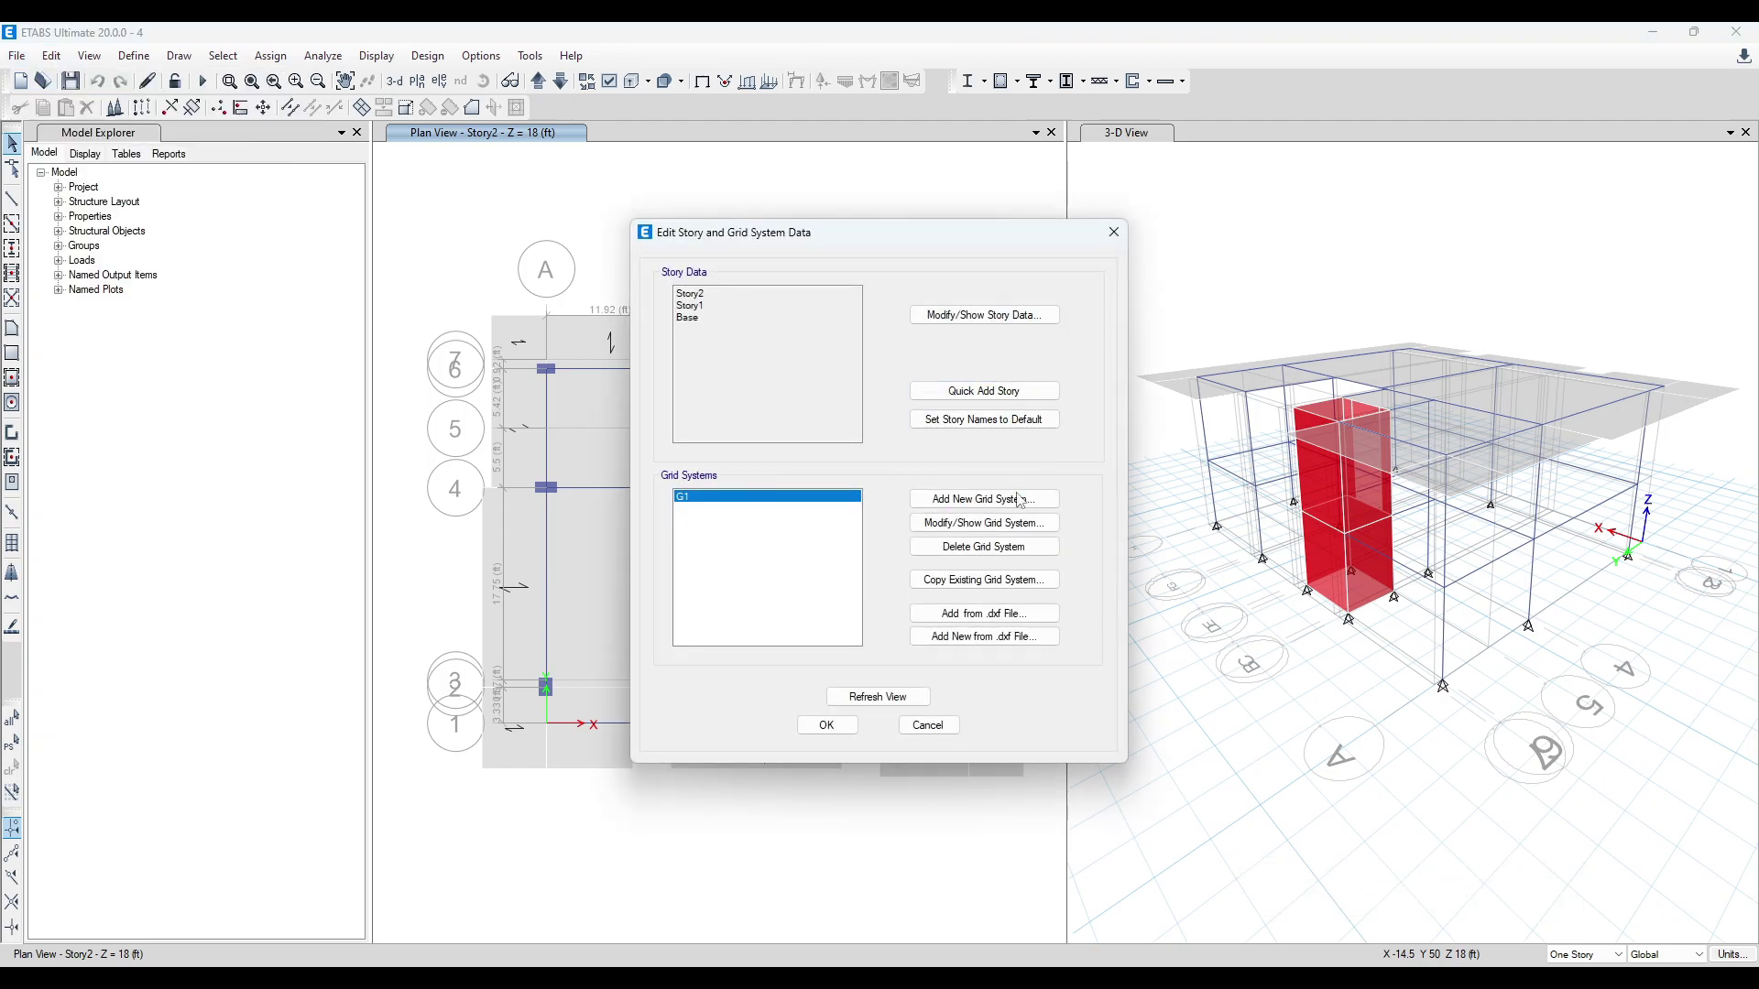
{"action": "left_click", "coordinate": [1019, 524]}
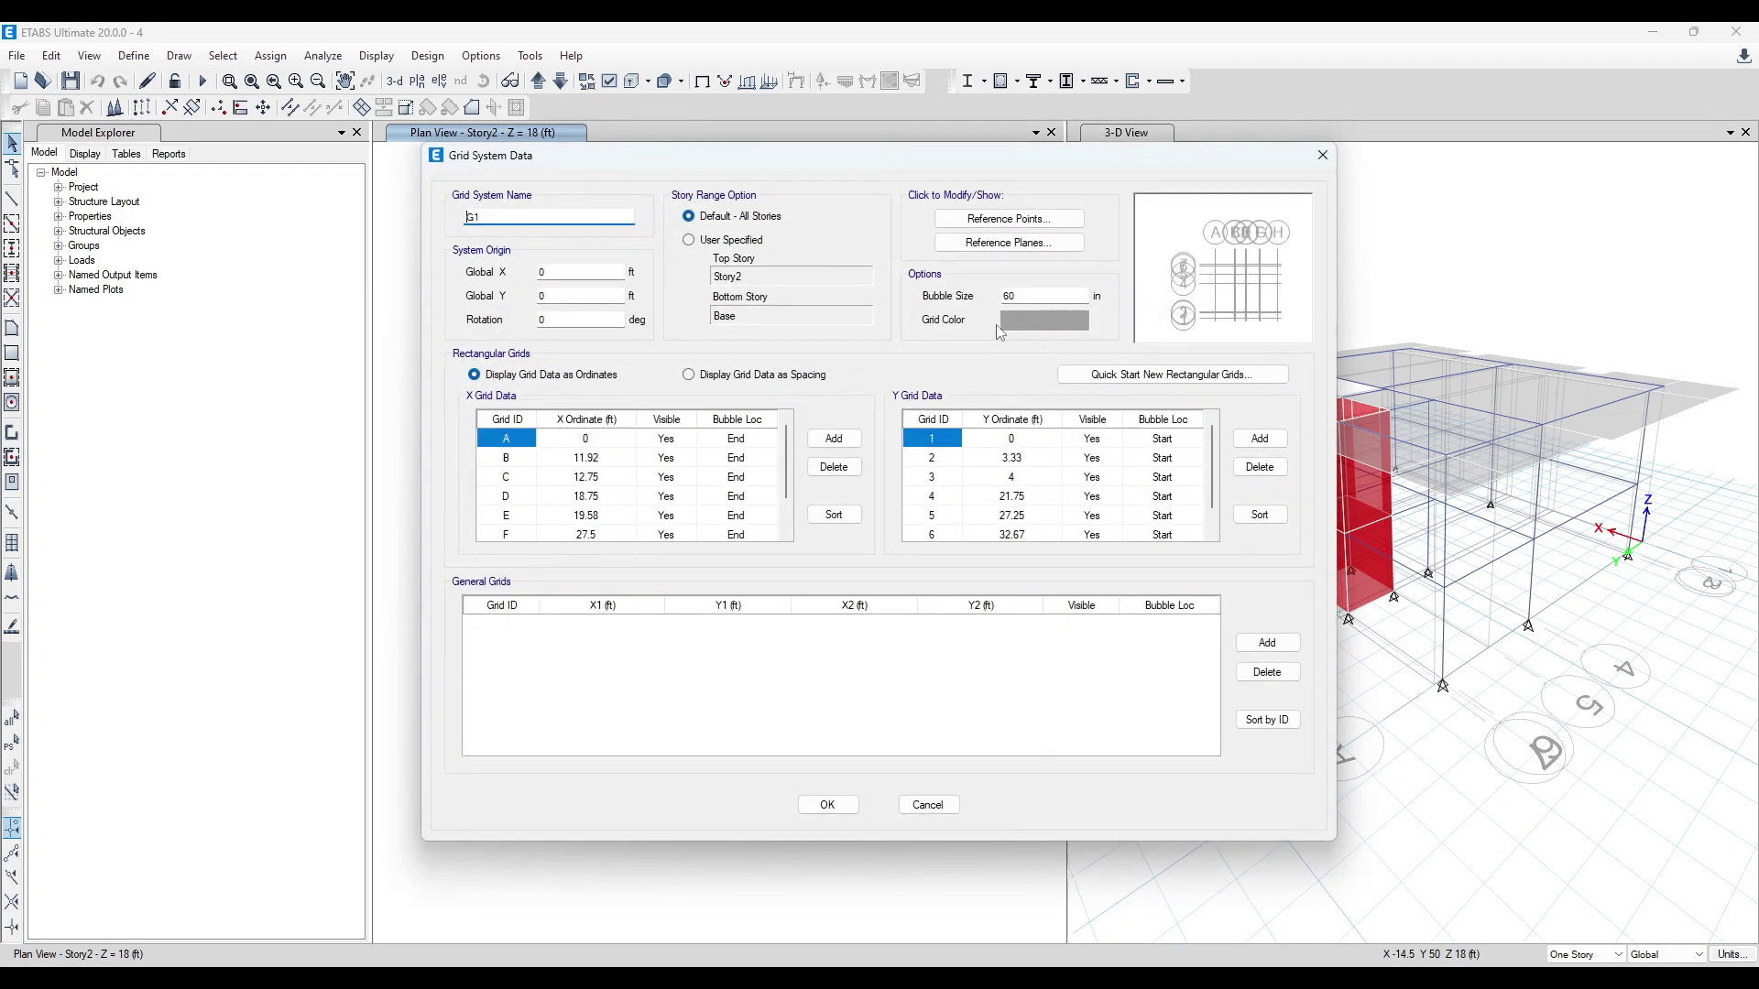
{"action": "left_click", "coordinate": [1024, 243]}
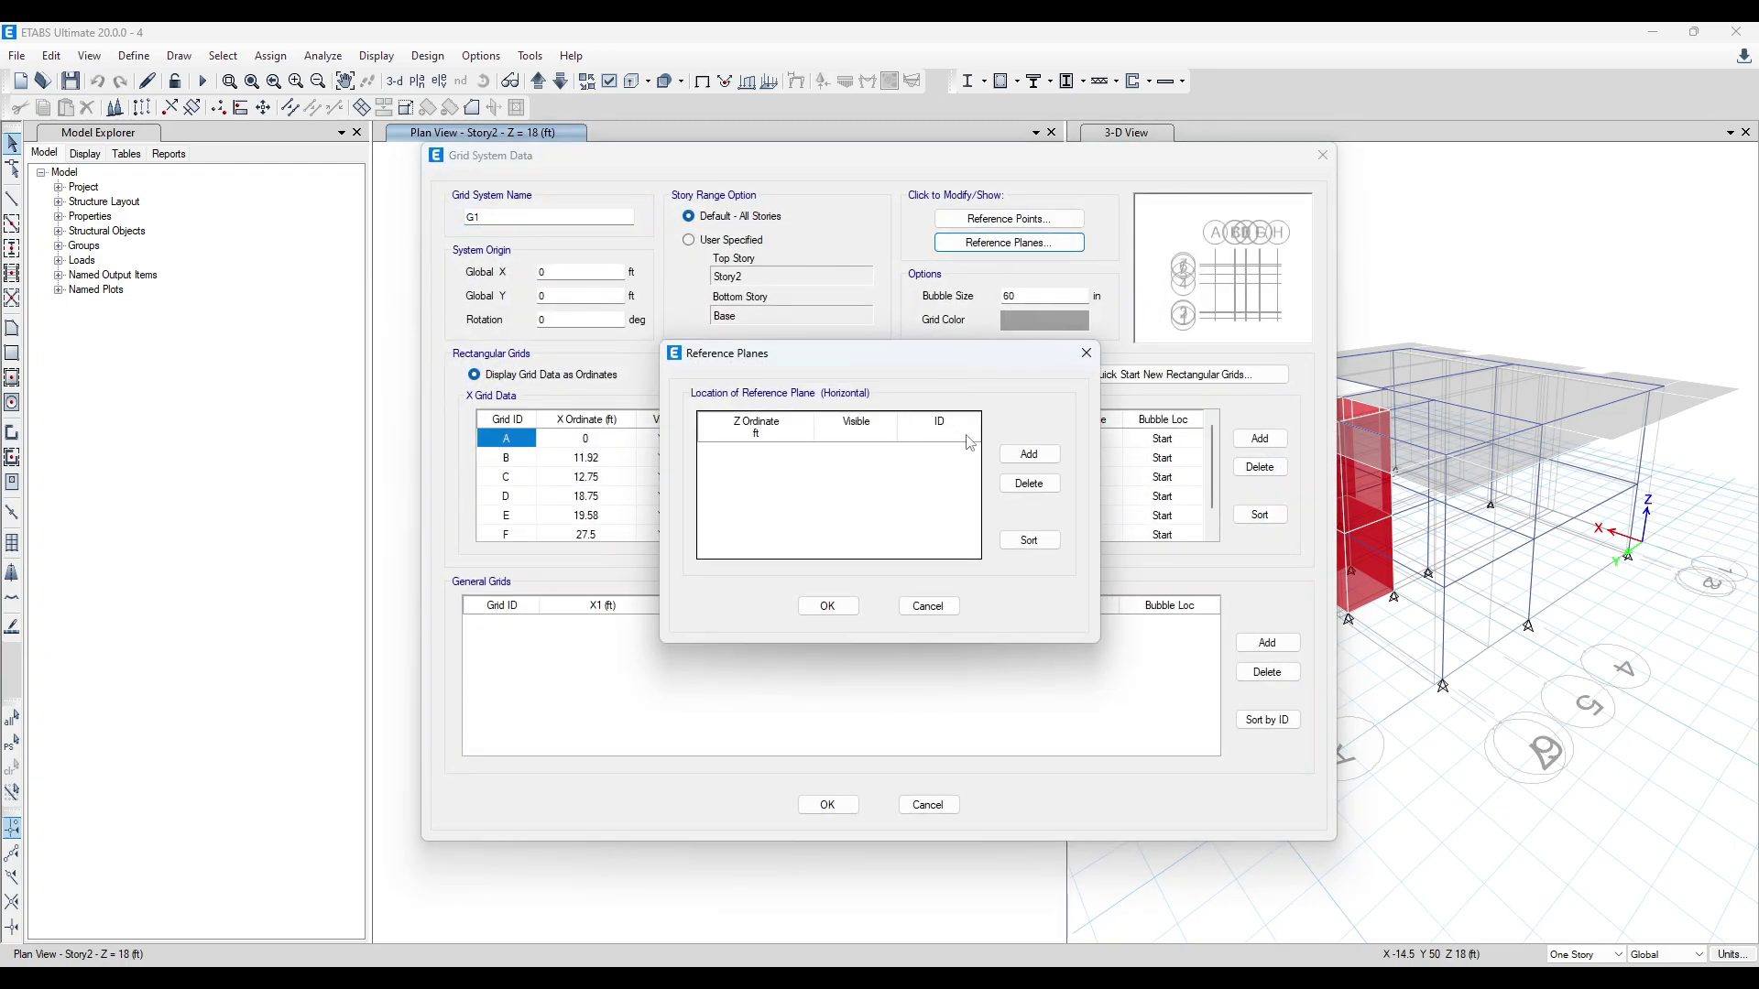
{"action": "left_click", "coordinate": [1029, 454]}
{"action": "left_click", "coordinate": [789, 451]}
{"action": "left_click", "coordinate": [828, 607]}
{"action": "left_click", "coordinate": [828, 806]}
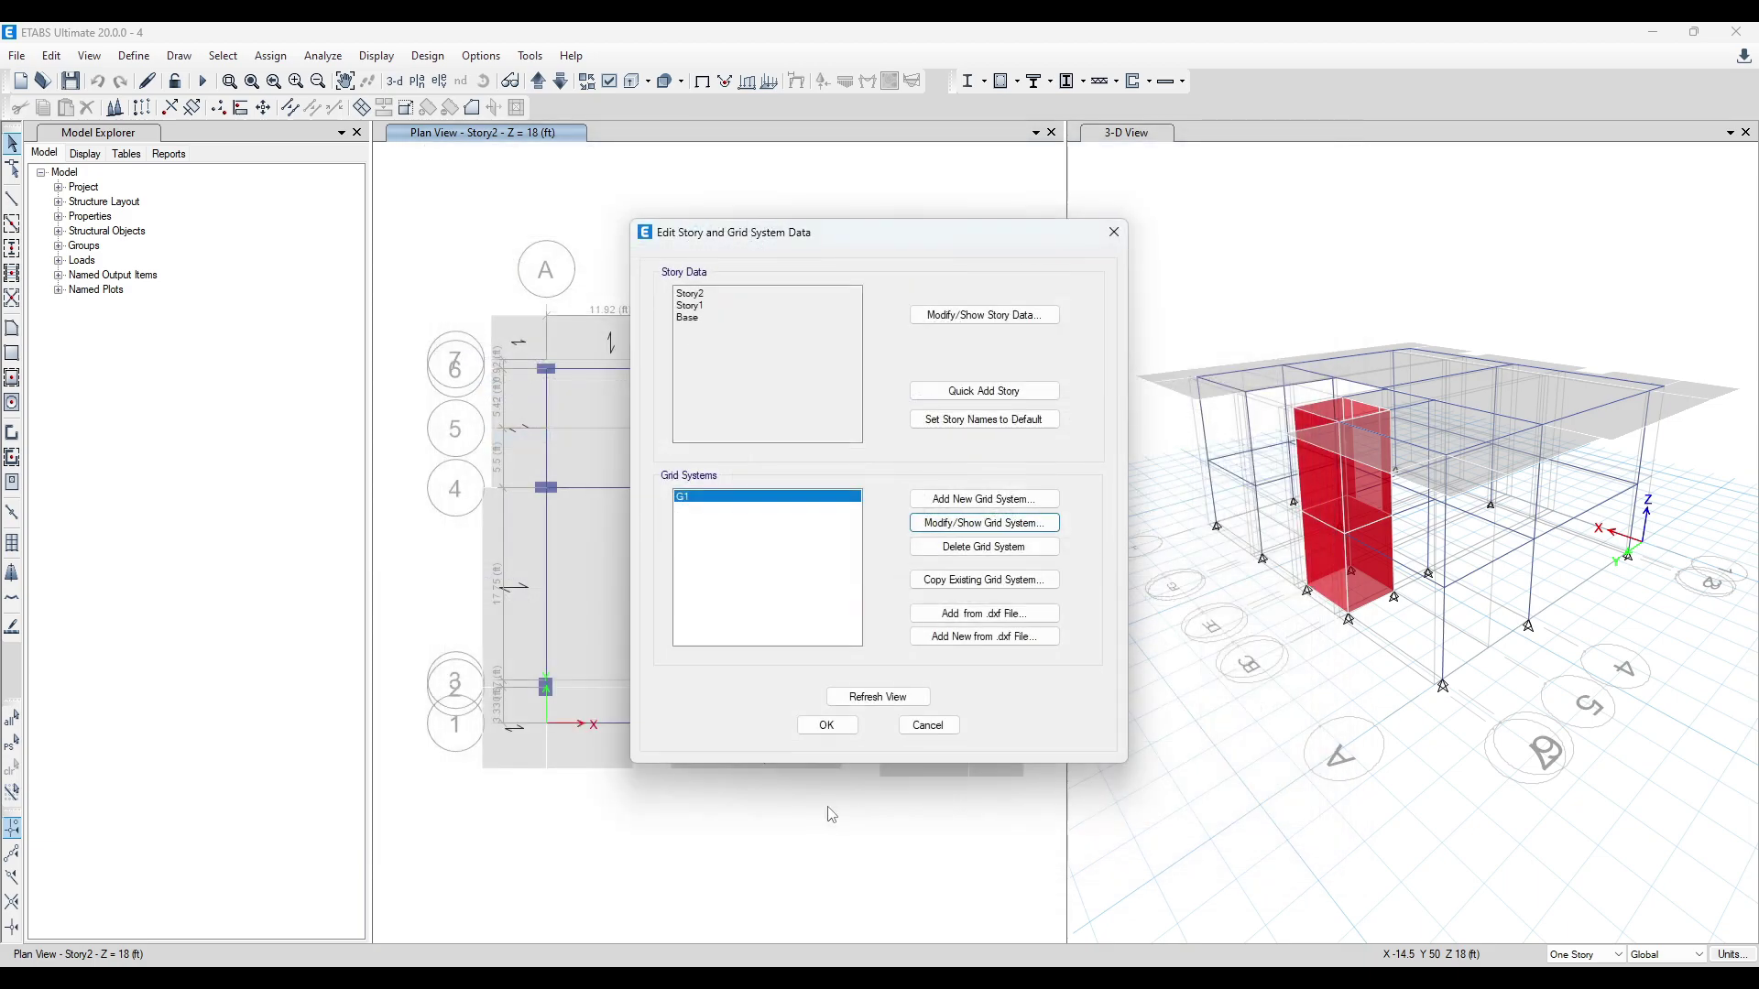
{"action": "left_click", "coordinate": [878, 697]}
{"action": "left_click", "coordinate": [826, 725]}
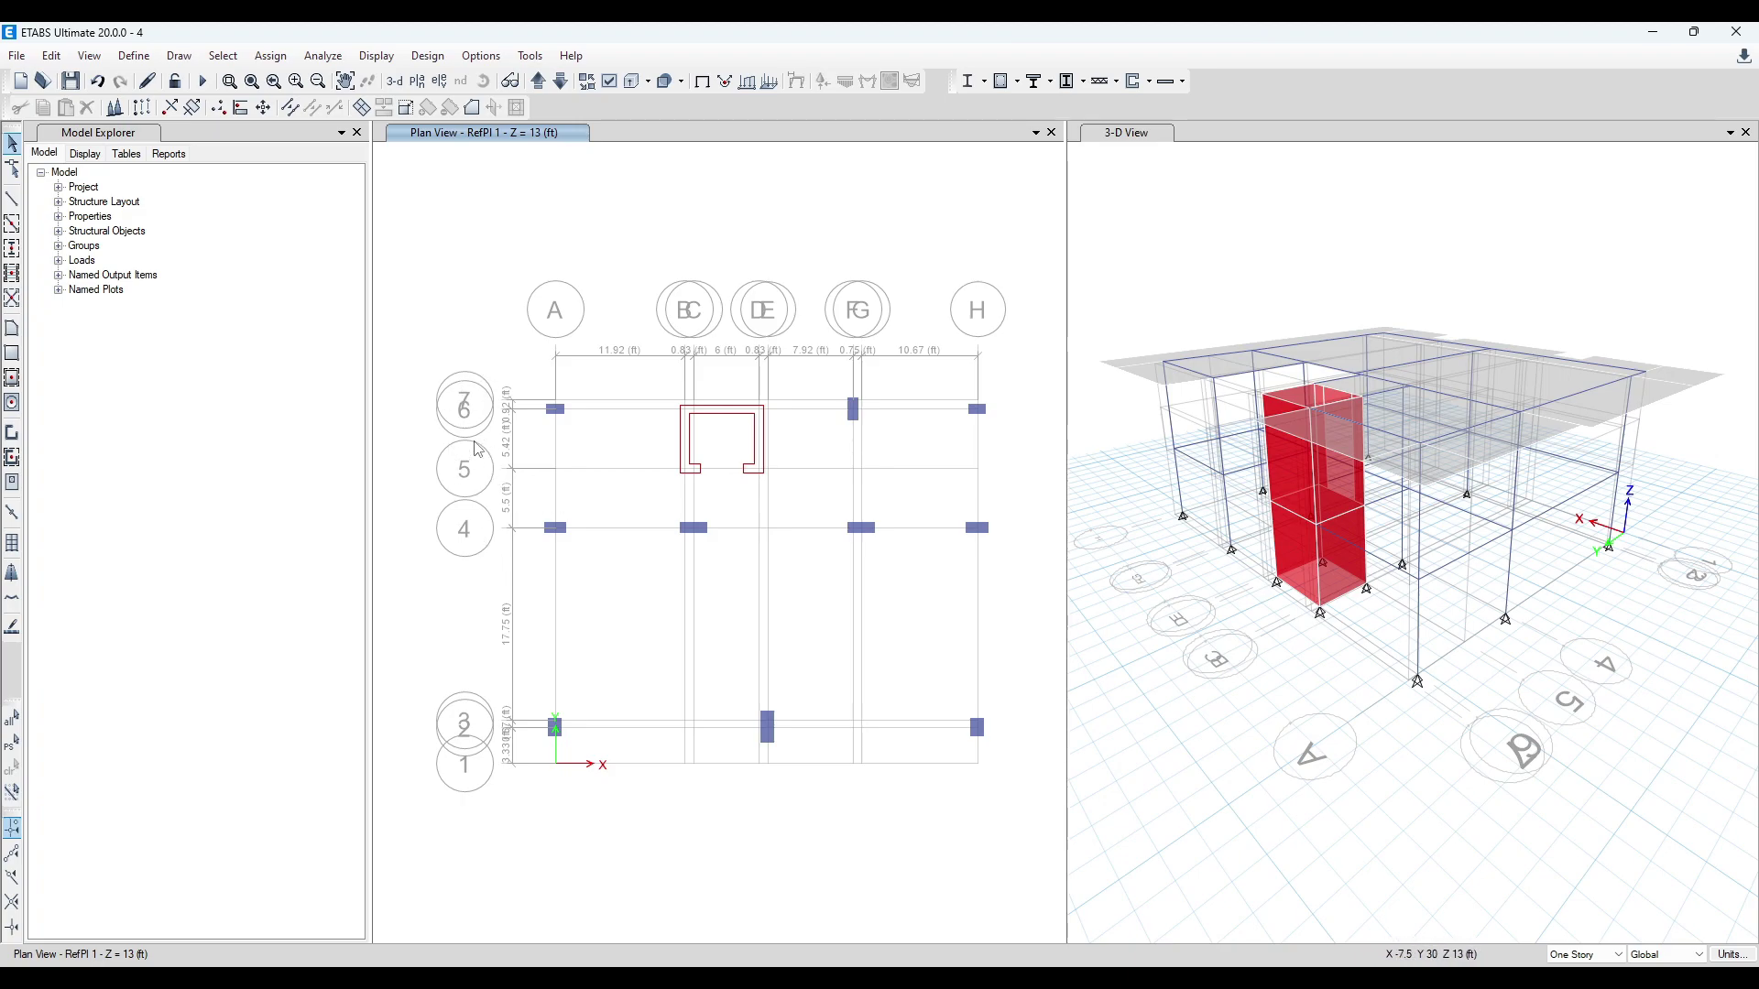
- Change grid system G1's bubble size to 20 in
{"action": "left_click", "coordinate": [51, 56]}
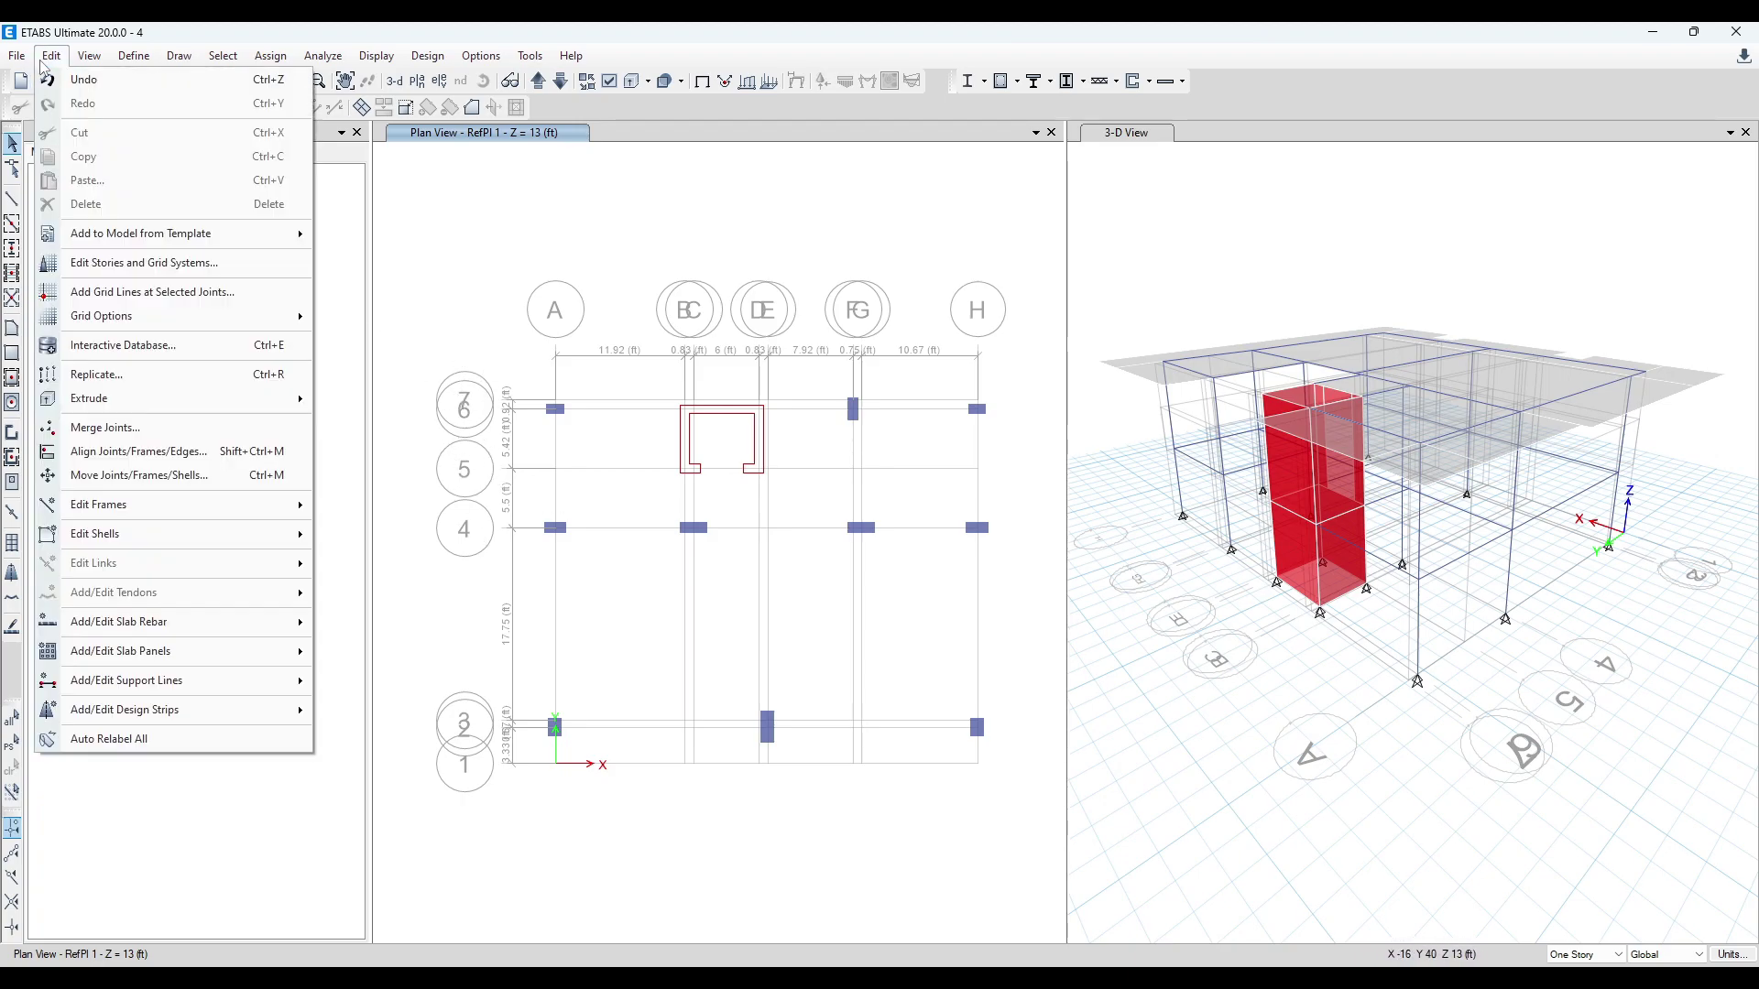
{"action": "left_click", "coordinate": [174, 262]}
{"action": "left_click", "coordinate": [1004, 520]}
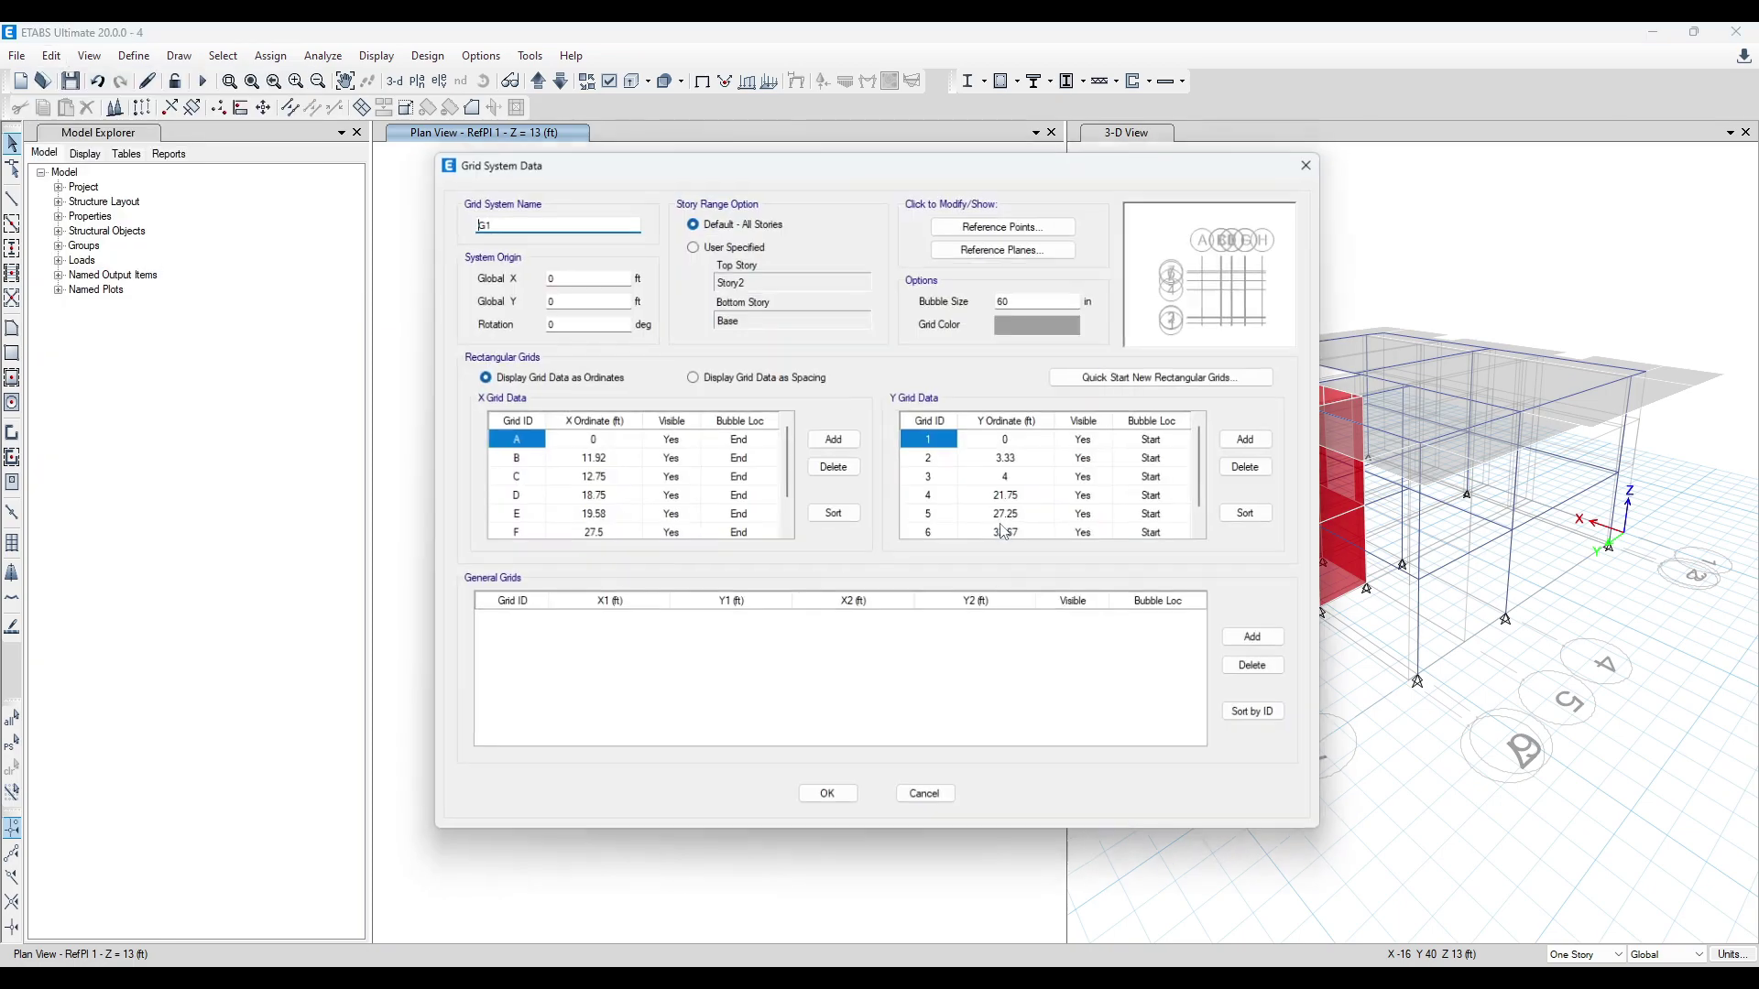
{"action": "double_click", "coordinate": [1039, 292]}
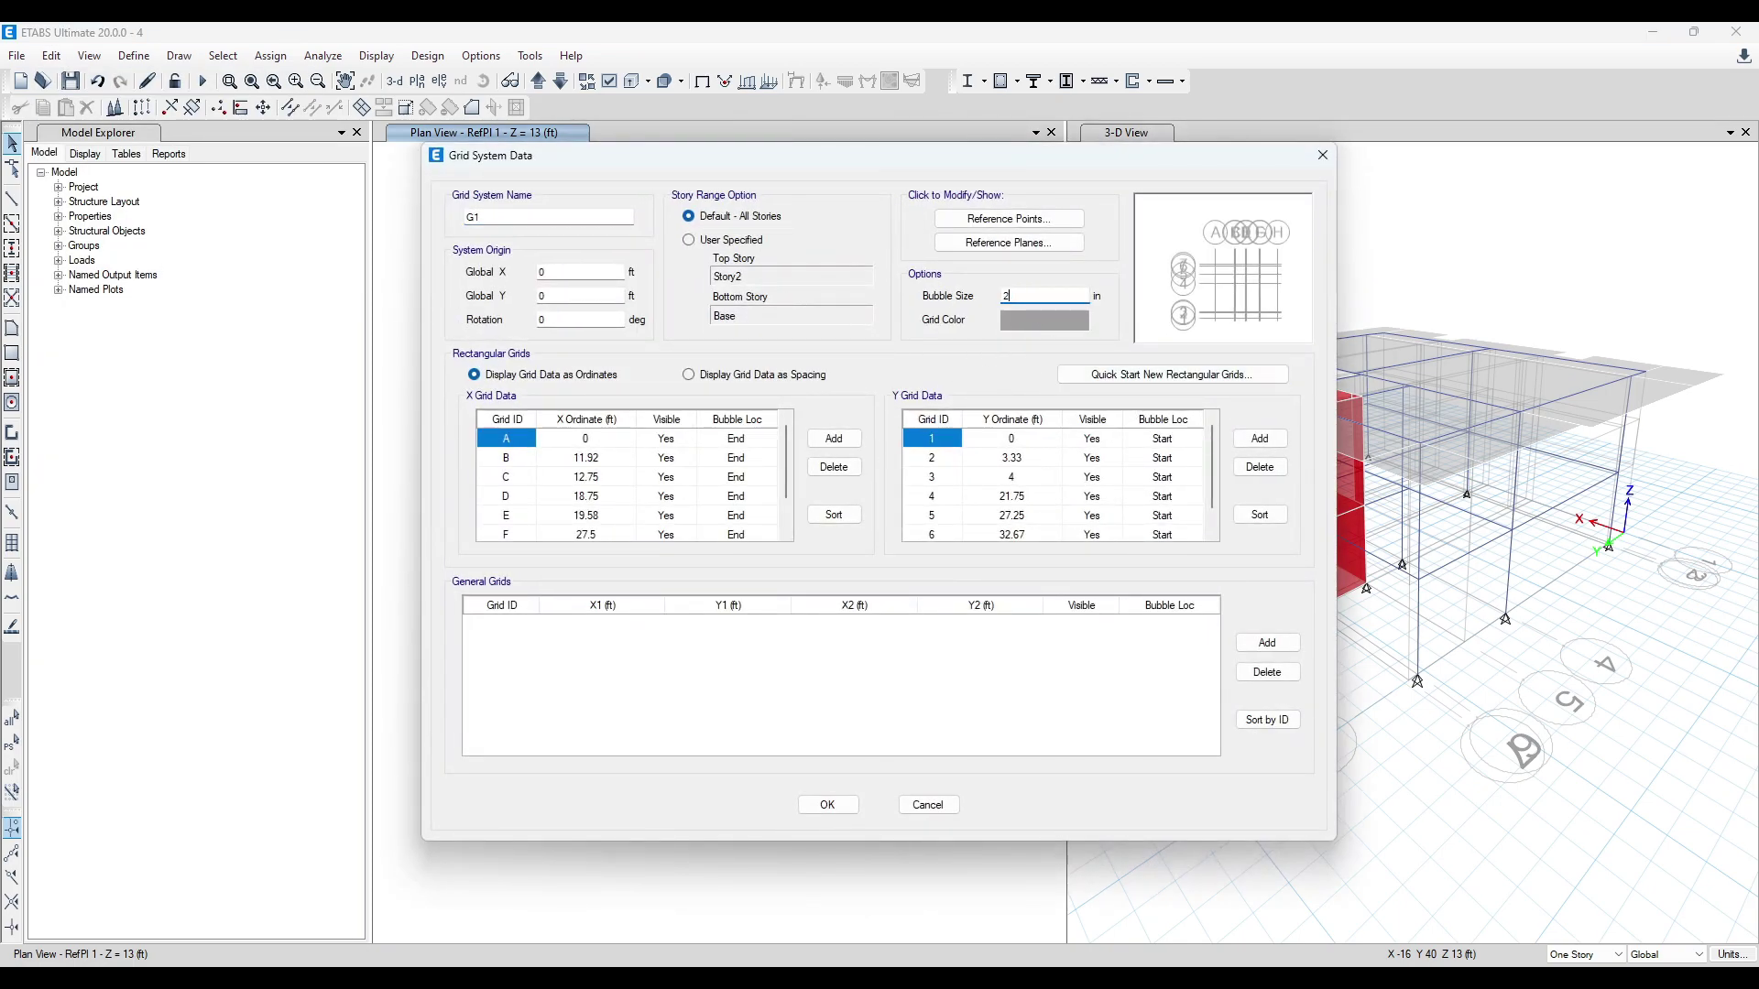
{"action": "left_click_drag", "start_coordinate": [992, 166], "coordinate": [1379, 179]}
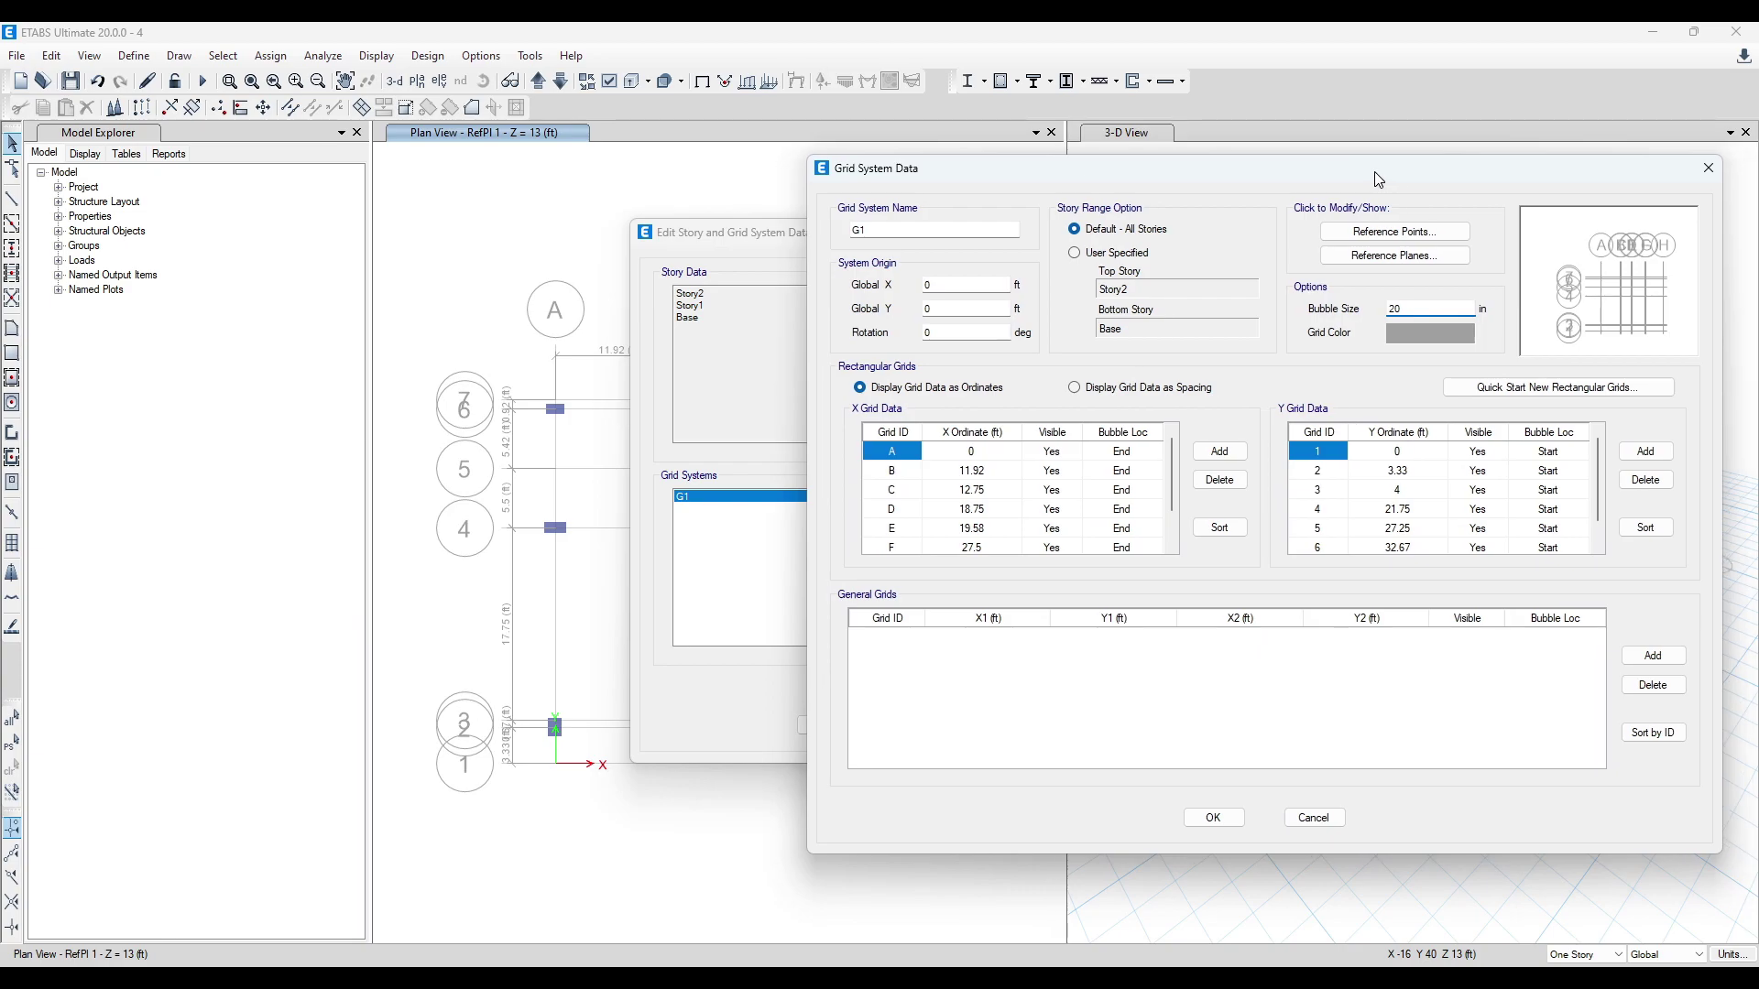
{"action": "left_click", "coordinate": [1207, 817]}
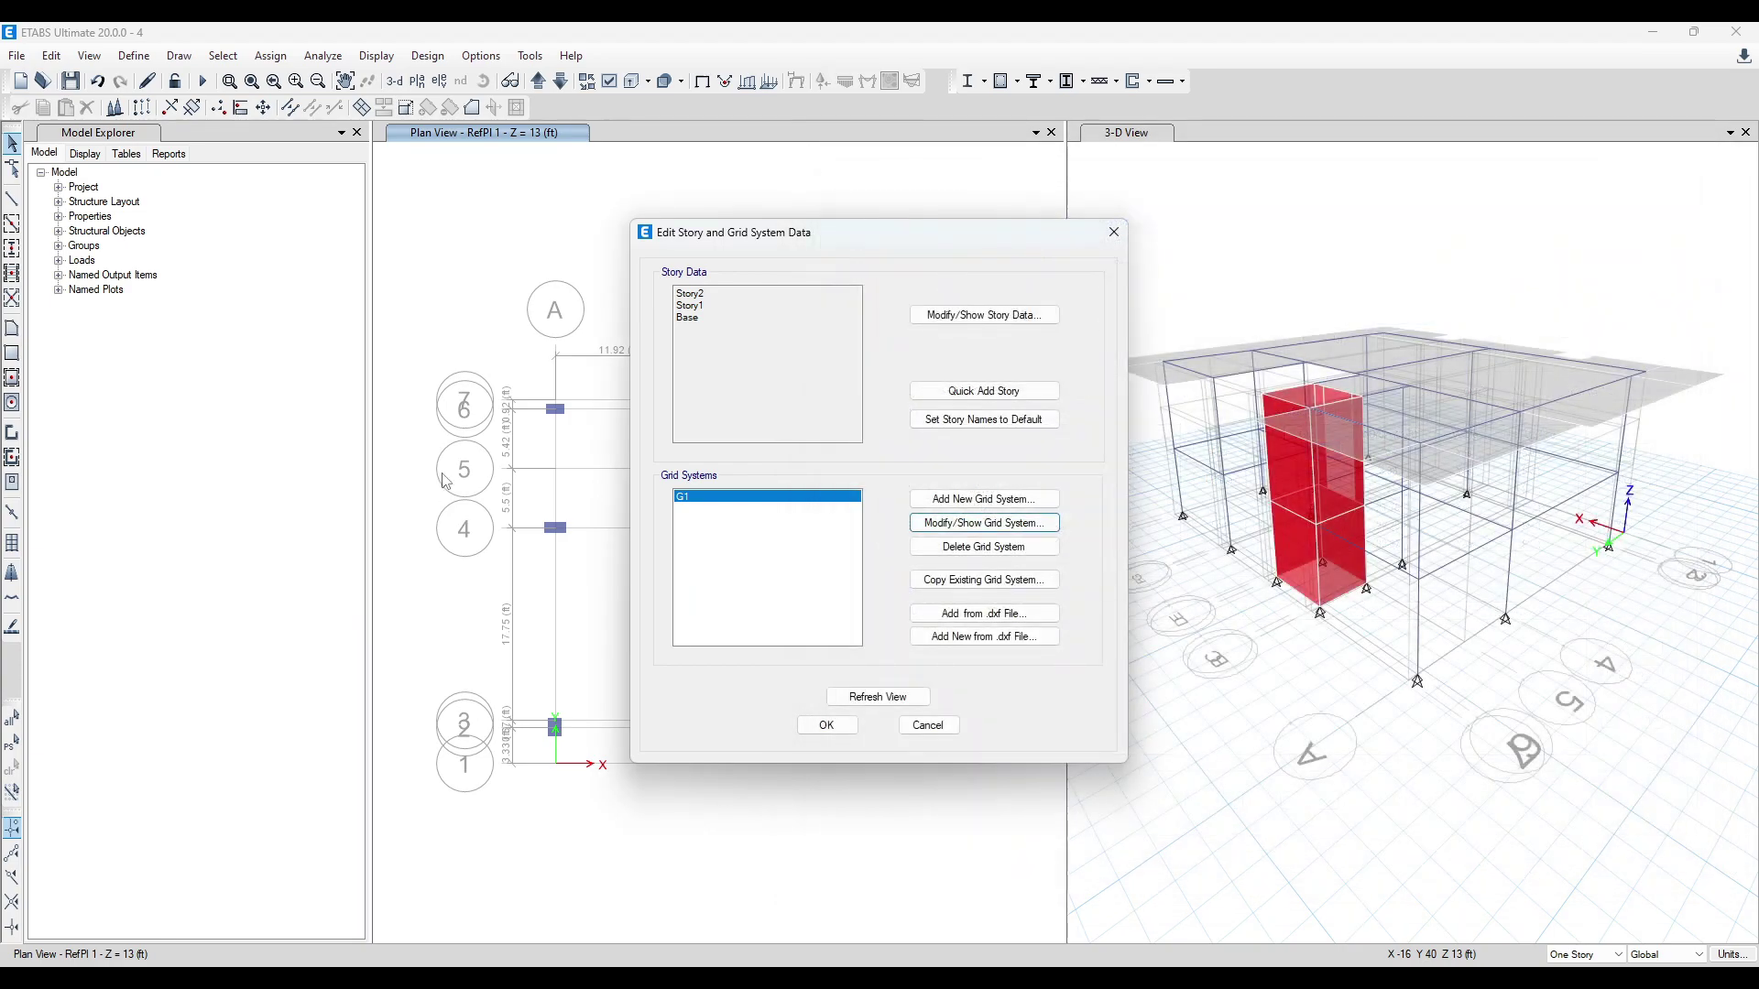
{"action": "left_click", "coordinate": [826, 725]}
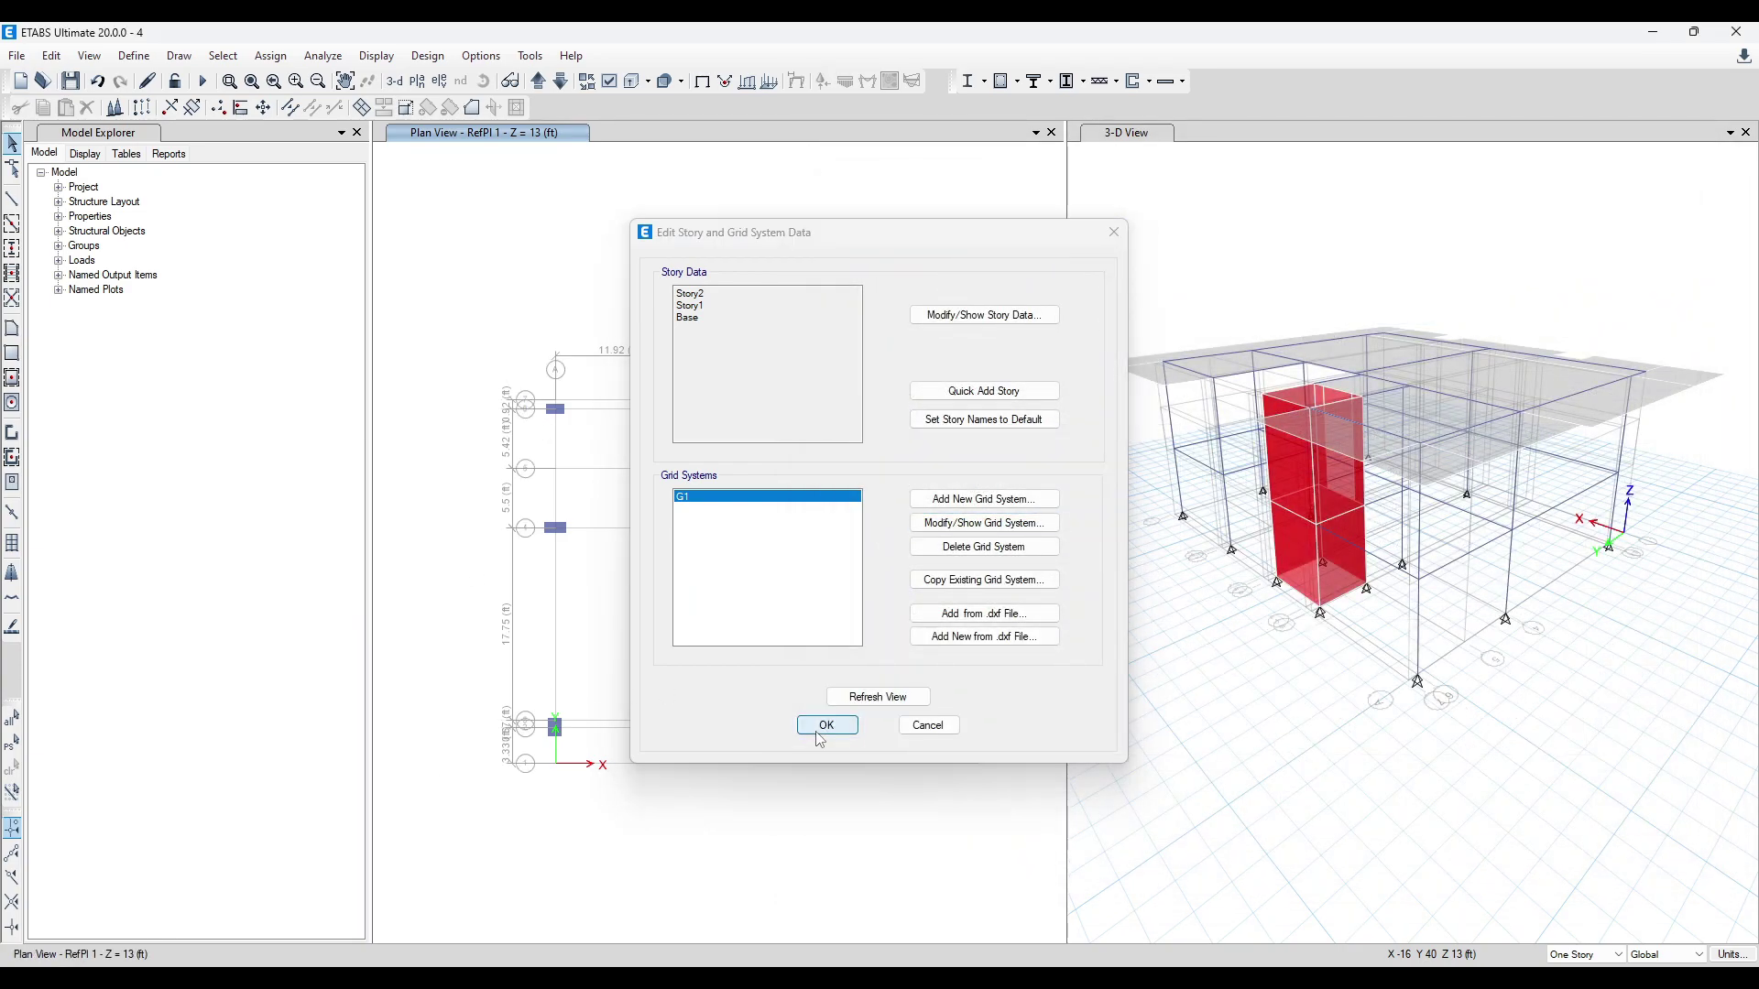
{"action": "scroll", "coordinate": [560, 729], "scroll_direction": "up", "scroll_amount": 4}
{"action": "scroll", "coordinate": [541, 691], "scroll_direction": "down", "scroll_amount": 4}
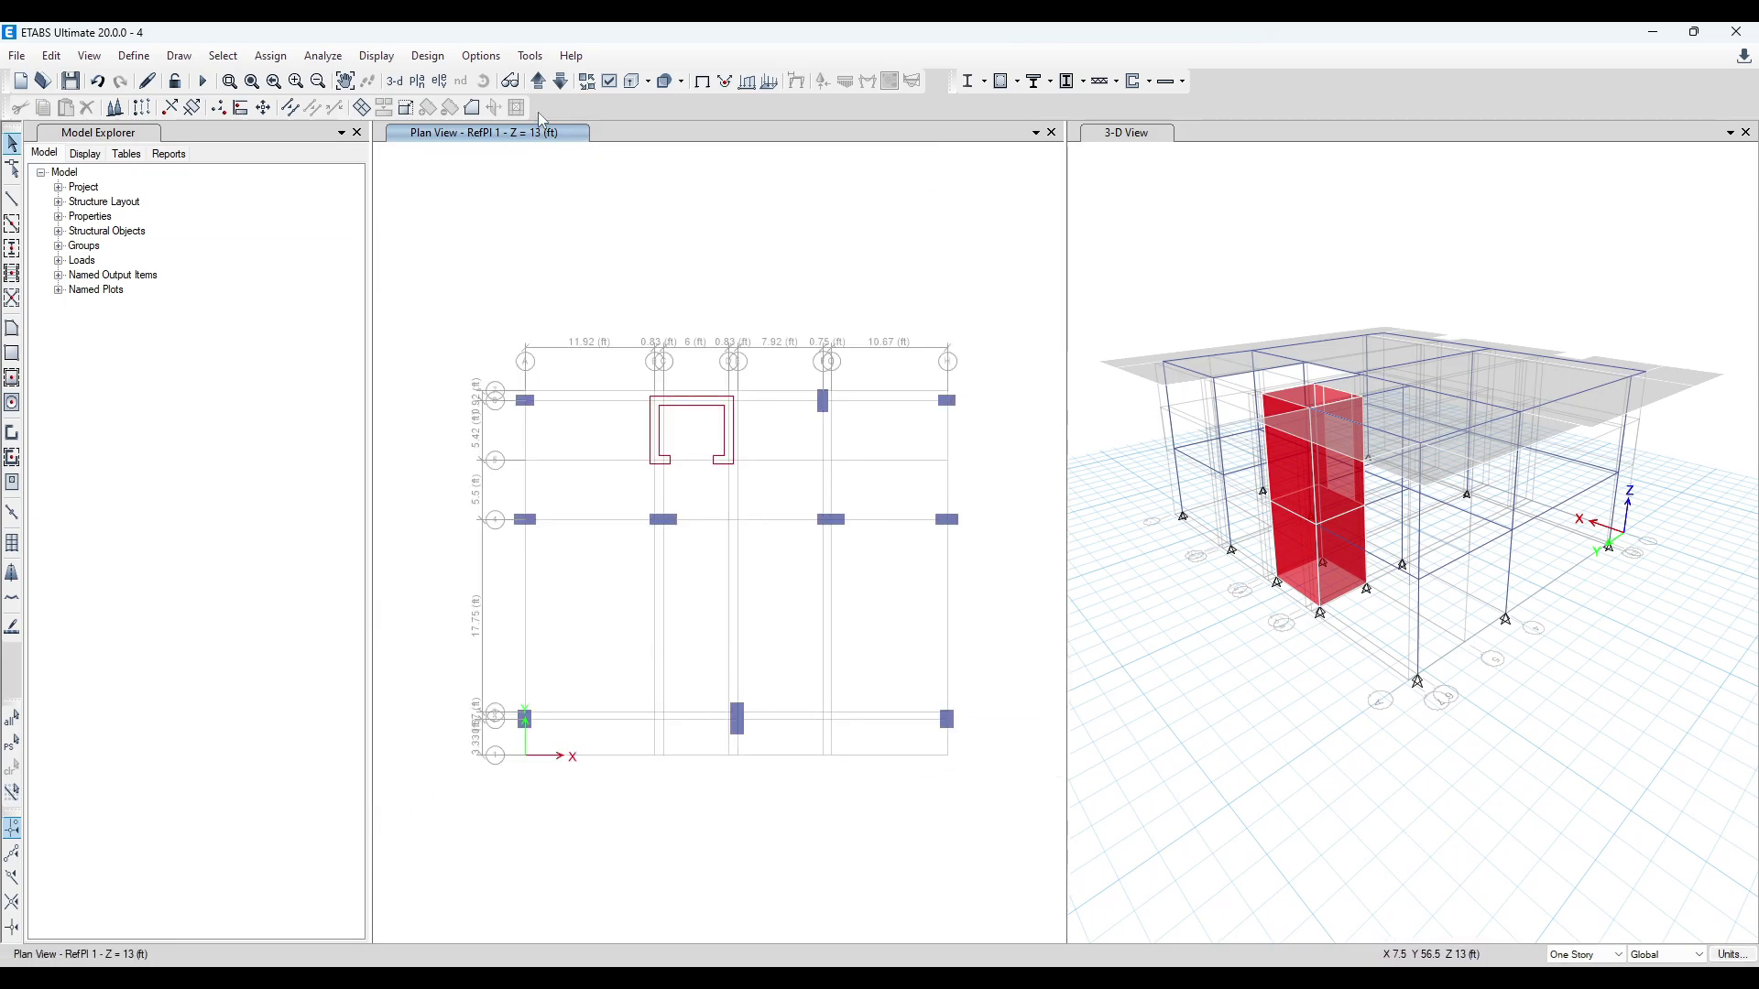
- On the 13 ft reference plane, start drawing frames with the LB 12X18 section
{"action": "left_click", "coordinate": [559, 83]}
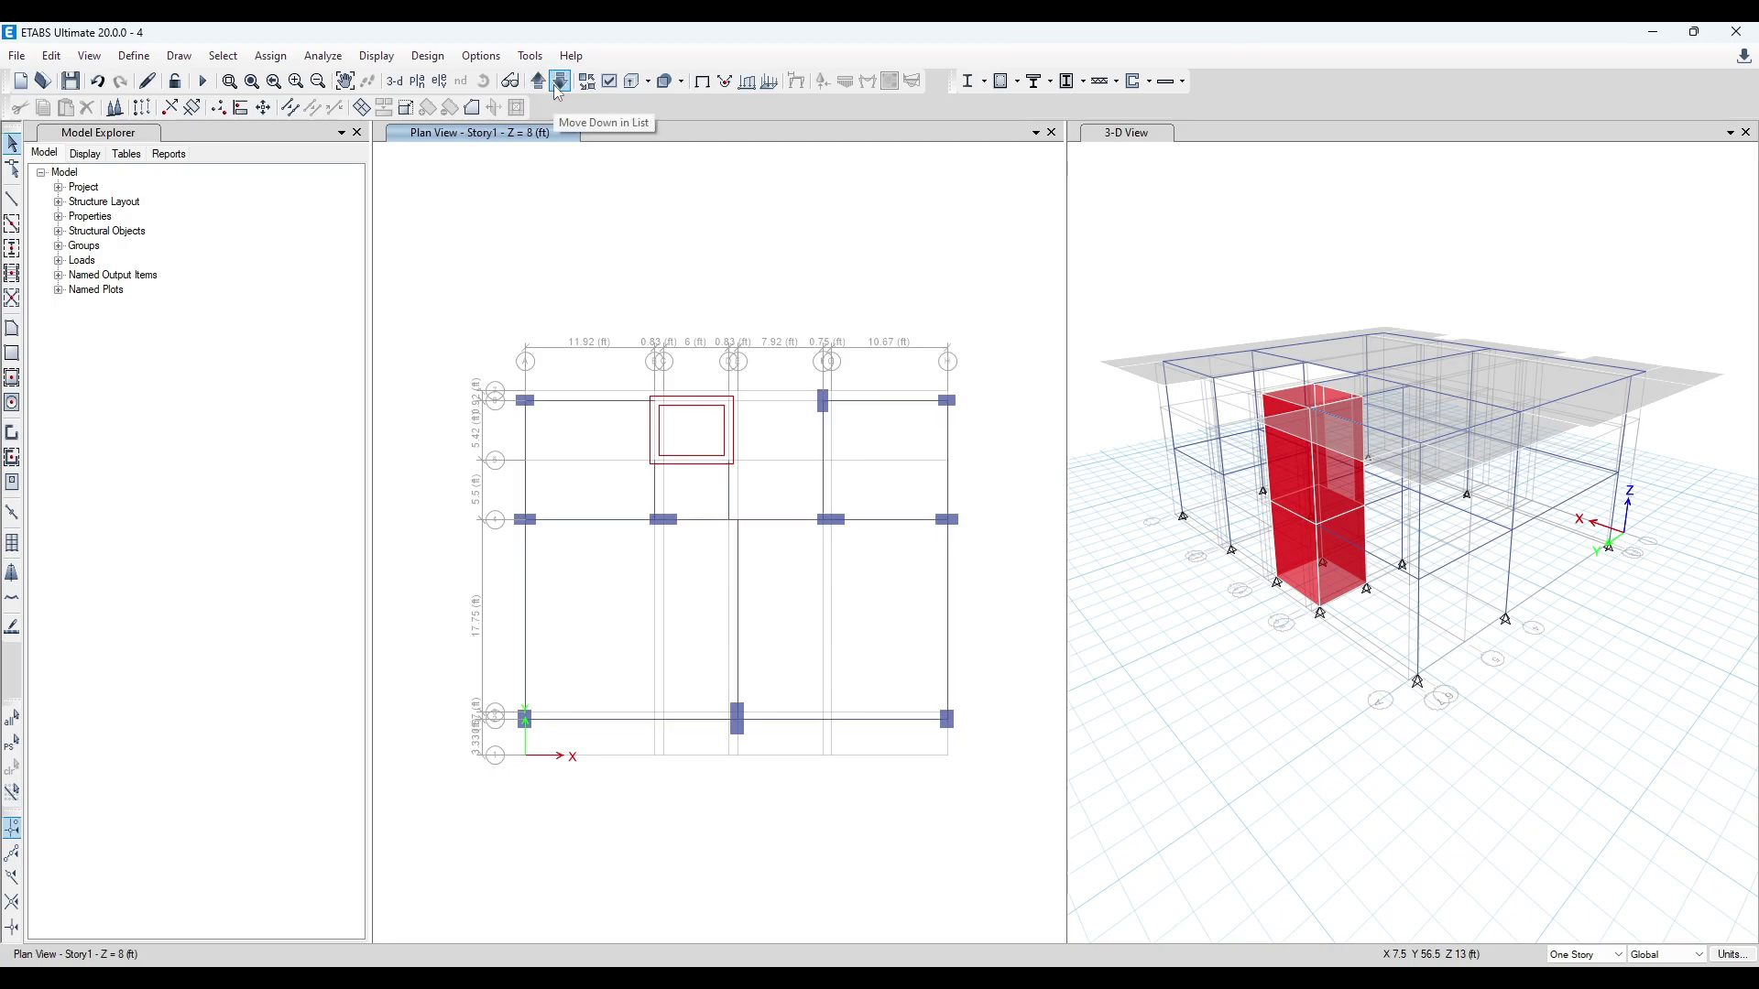
{"action": "left_click", "coordinate": [540, 83]}
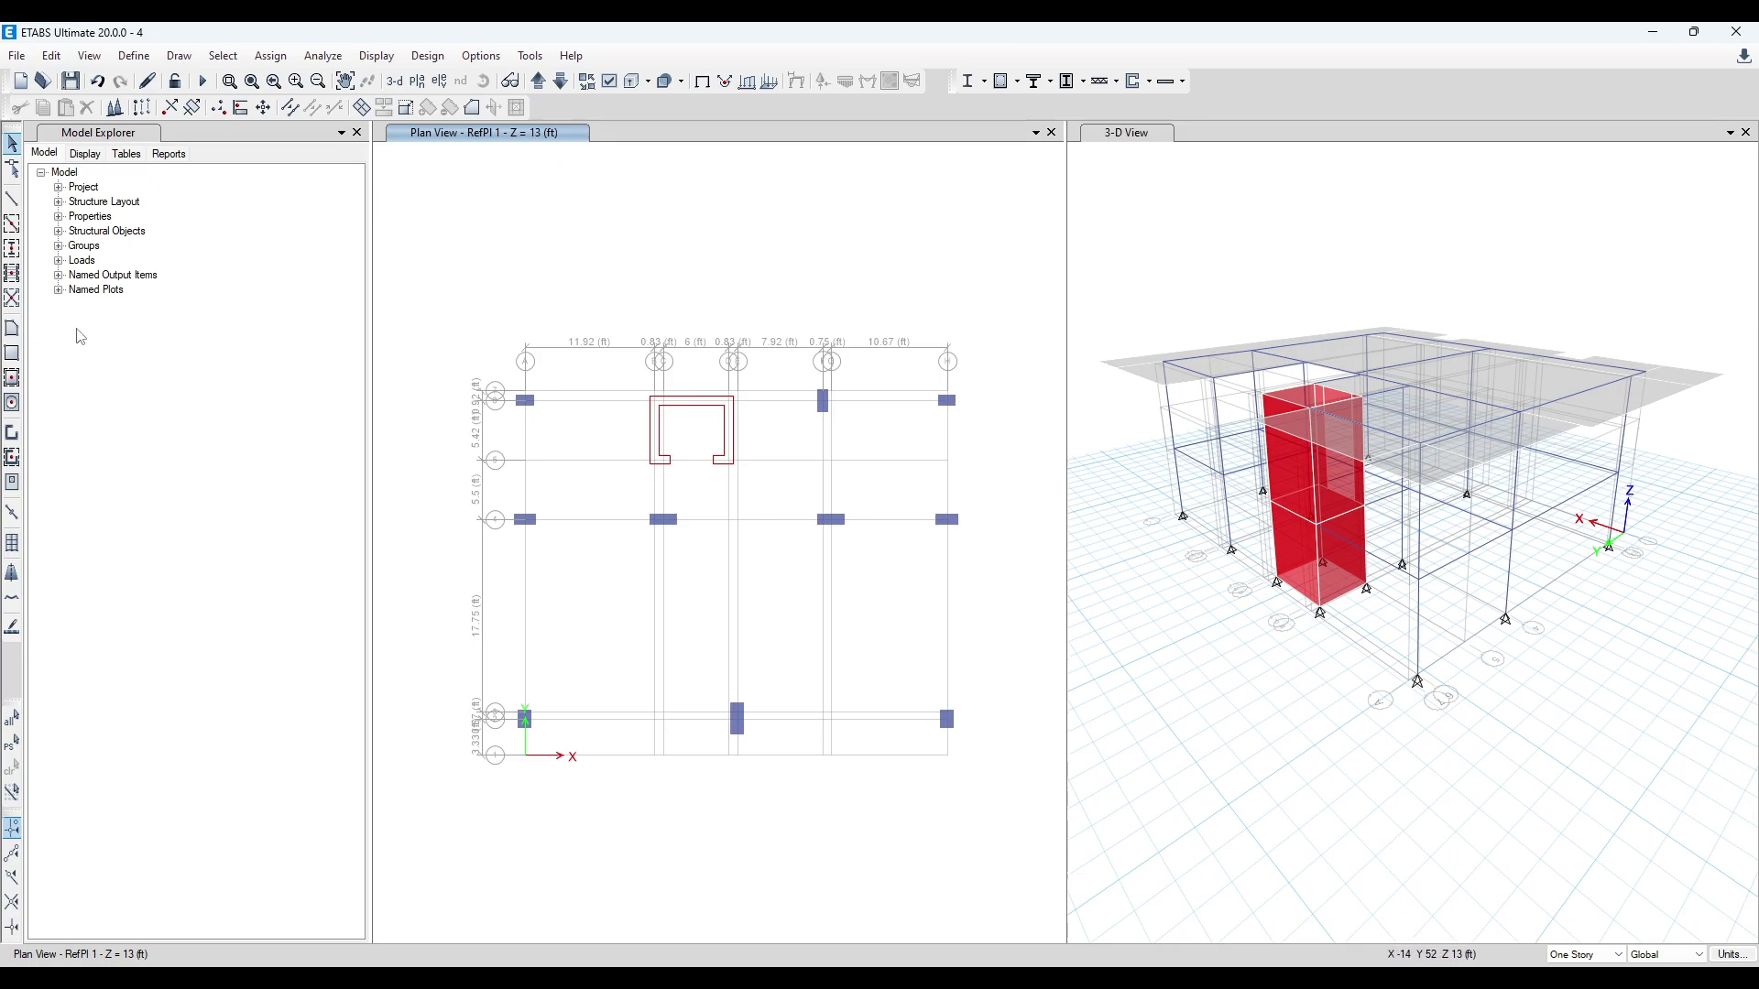
{"action": "left_click", "coordinate": [14, 201]}
{"action": "left_click", "coordinate": [356, 786]}
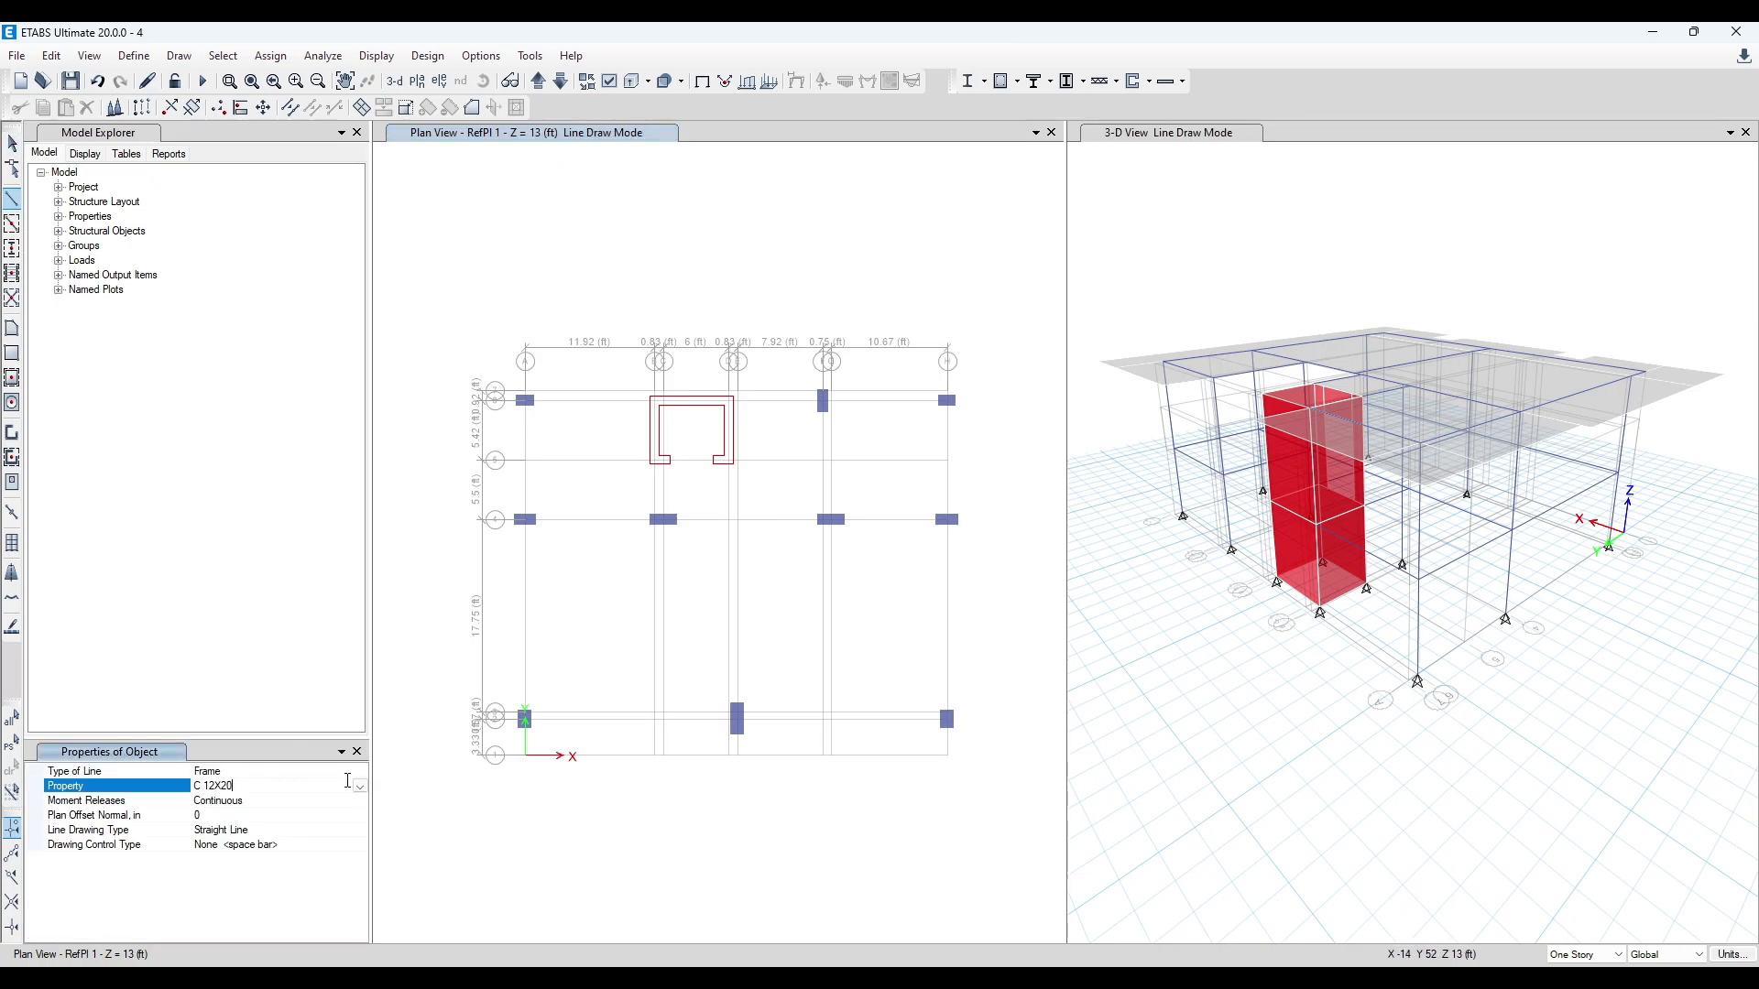
{"action": "left_click", "coordinate": [359, 788]}
{"action": "scroll", "coordinate": [262, 865], "scroll_direction": "down", "scroll_amount": 1}
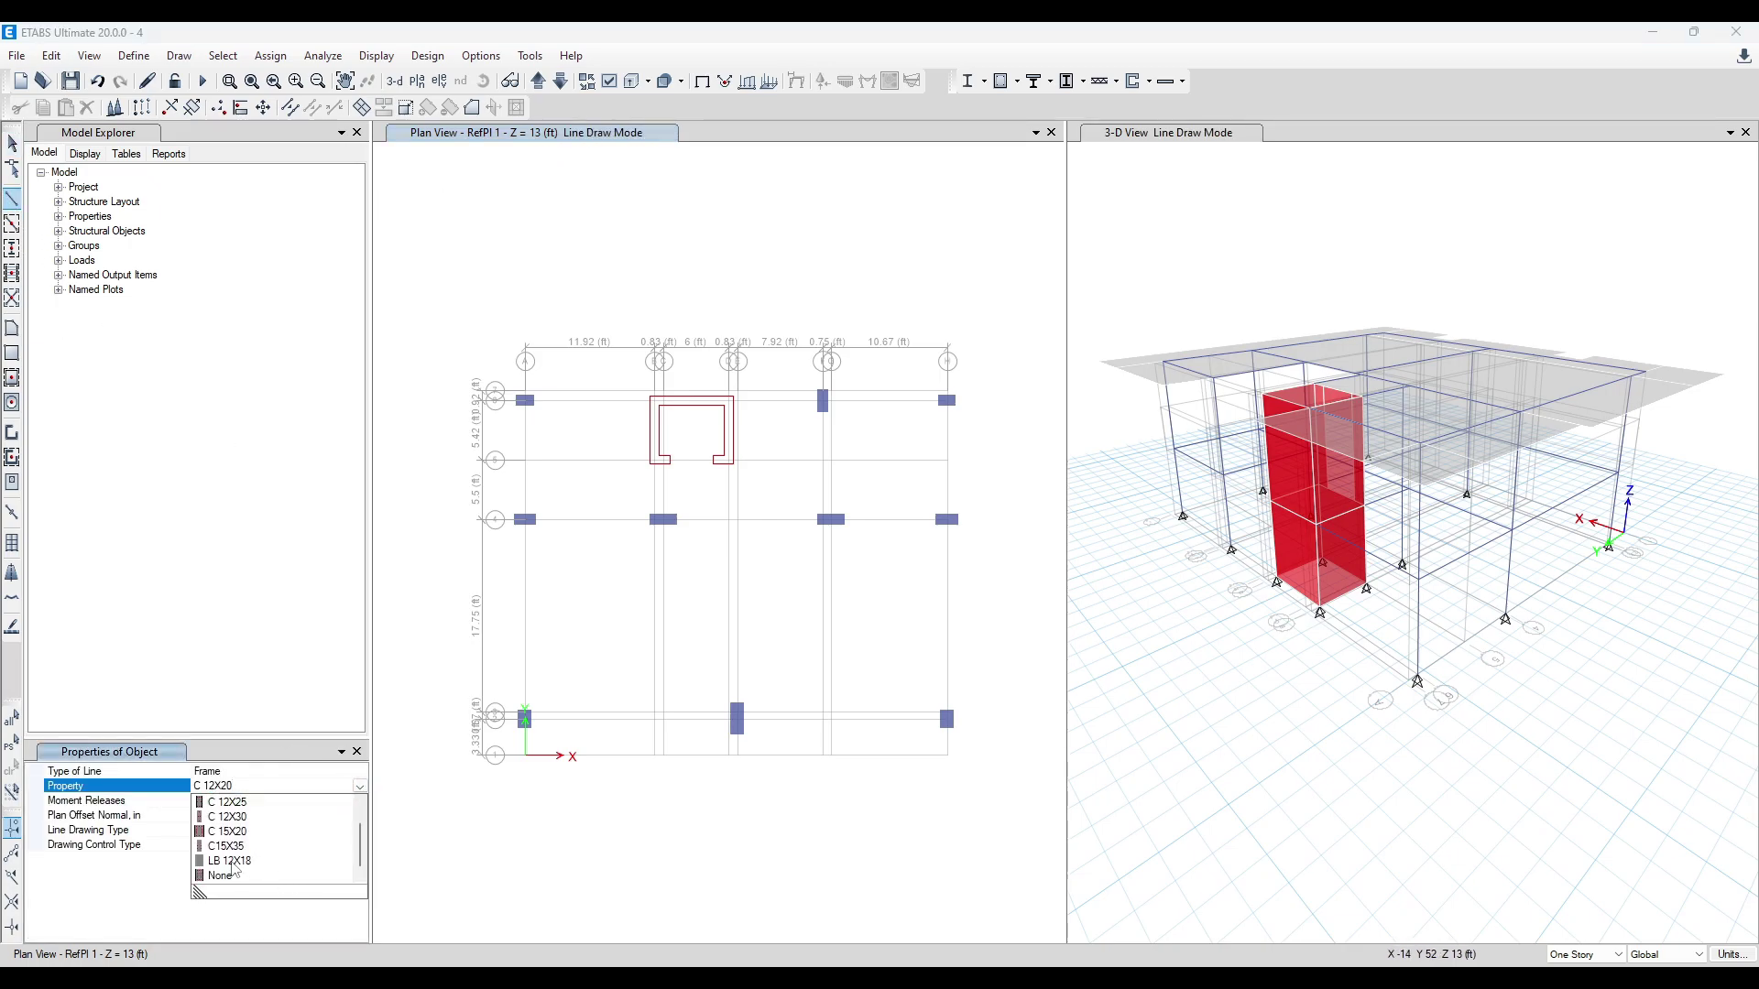
{"action": "left_click", "coordinate": [231, 862]}
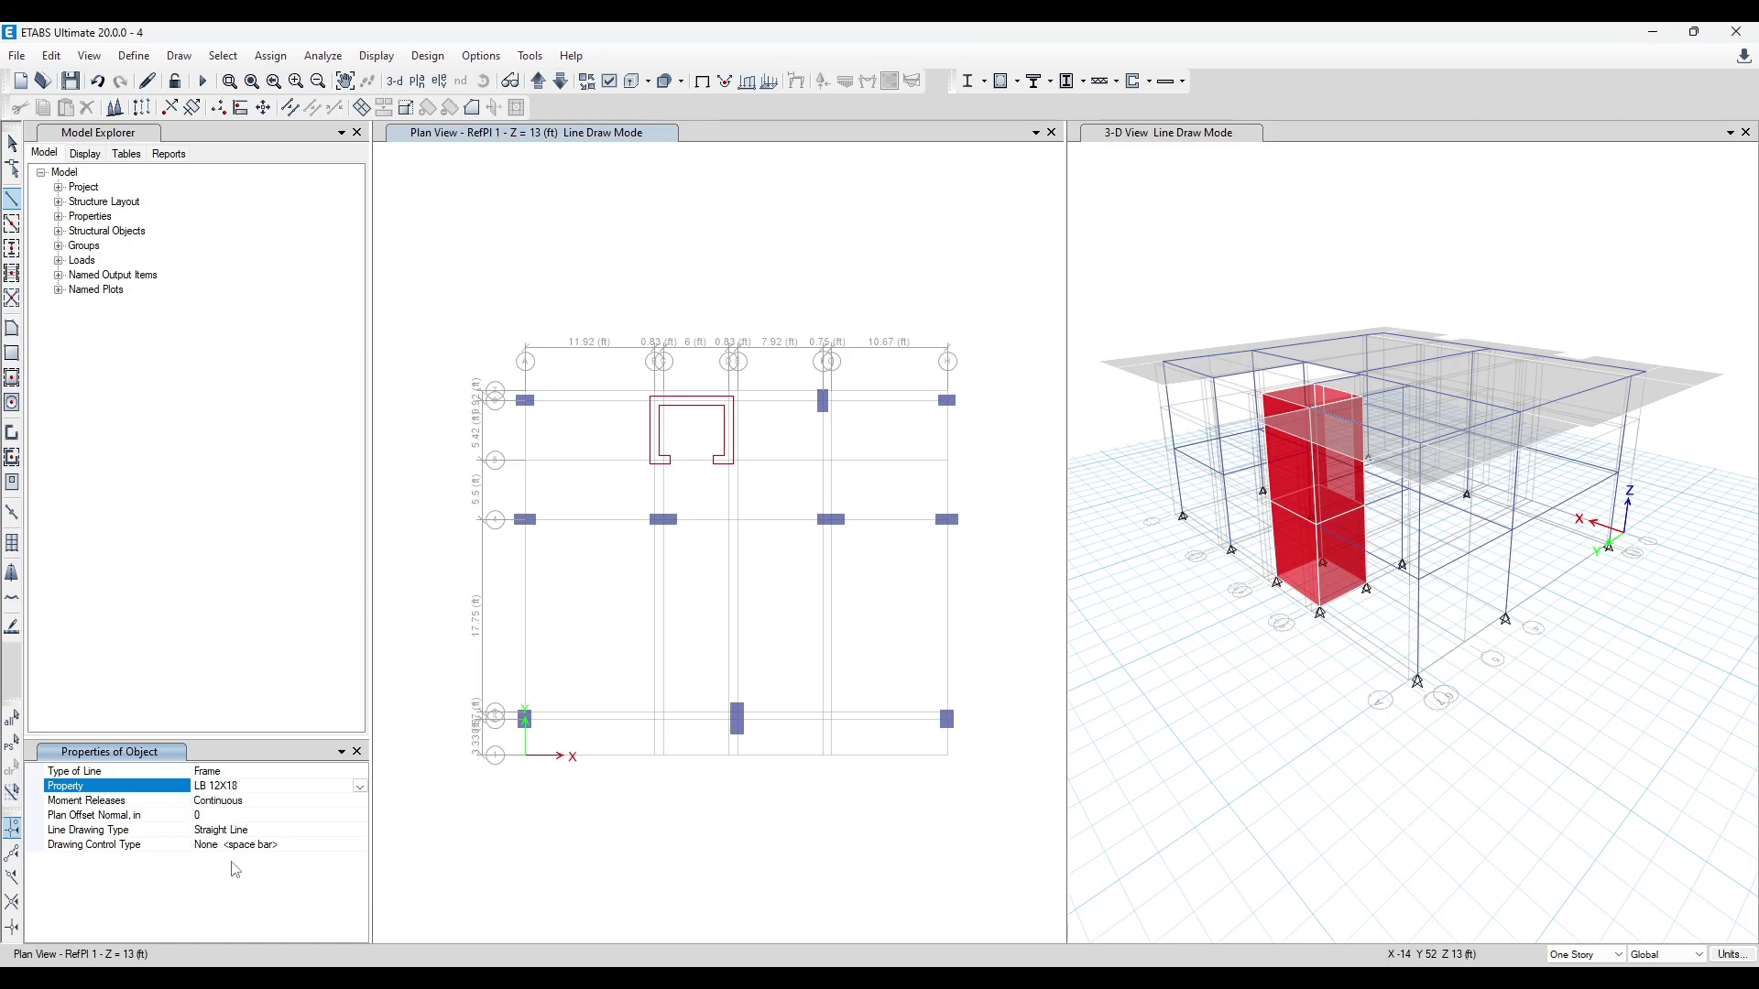
{"action": "scroll", "coordinate": [757, 428], "scroll_direction": "up", "scroll_amount": 3}
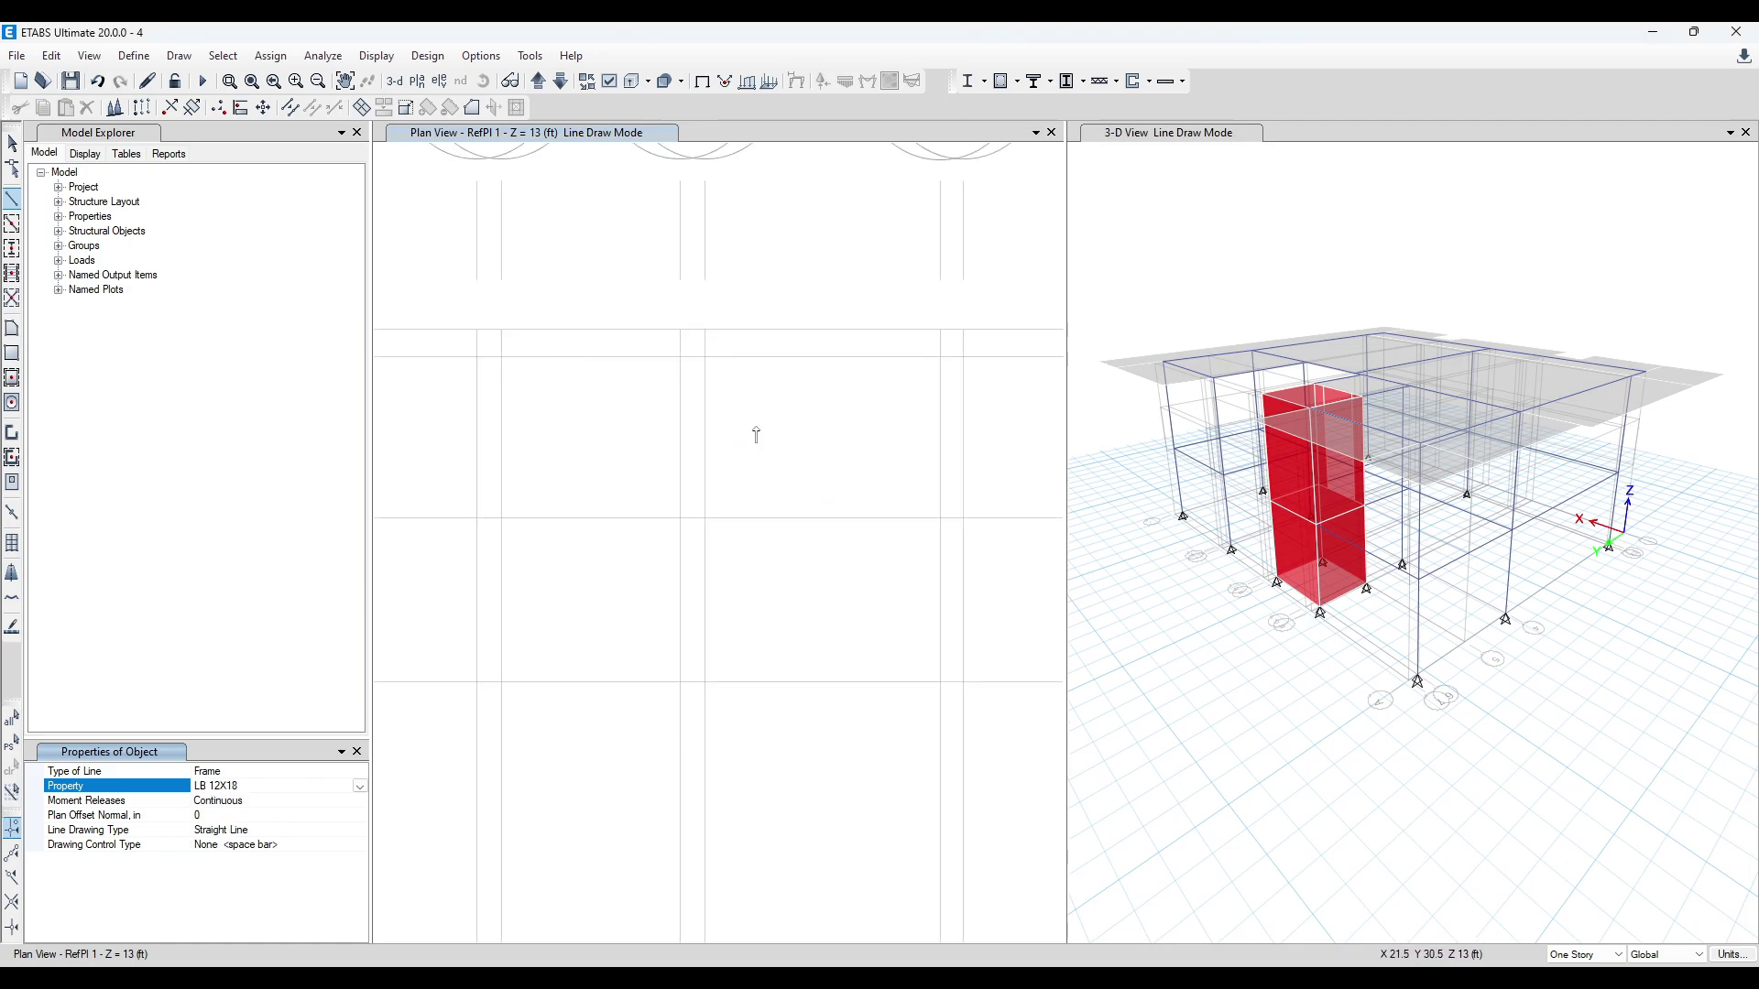
- Draw the beam from grid point D 6 to F 6 and return to Select mode
{"action": "left_click", "coordinate": [682, 357]}
{"action": "double_click", "coordinate": [941, 357]}
{"action": "key", "text": "F3"}
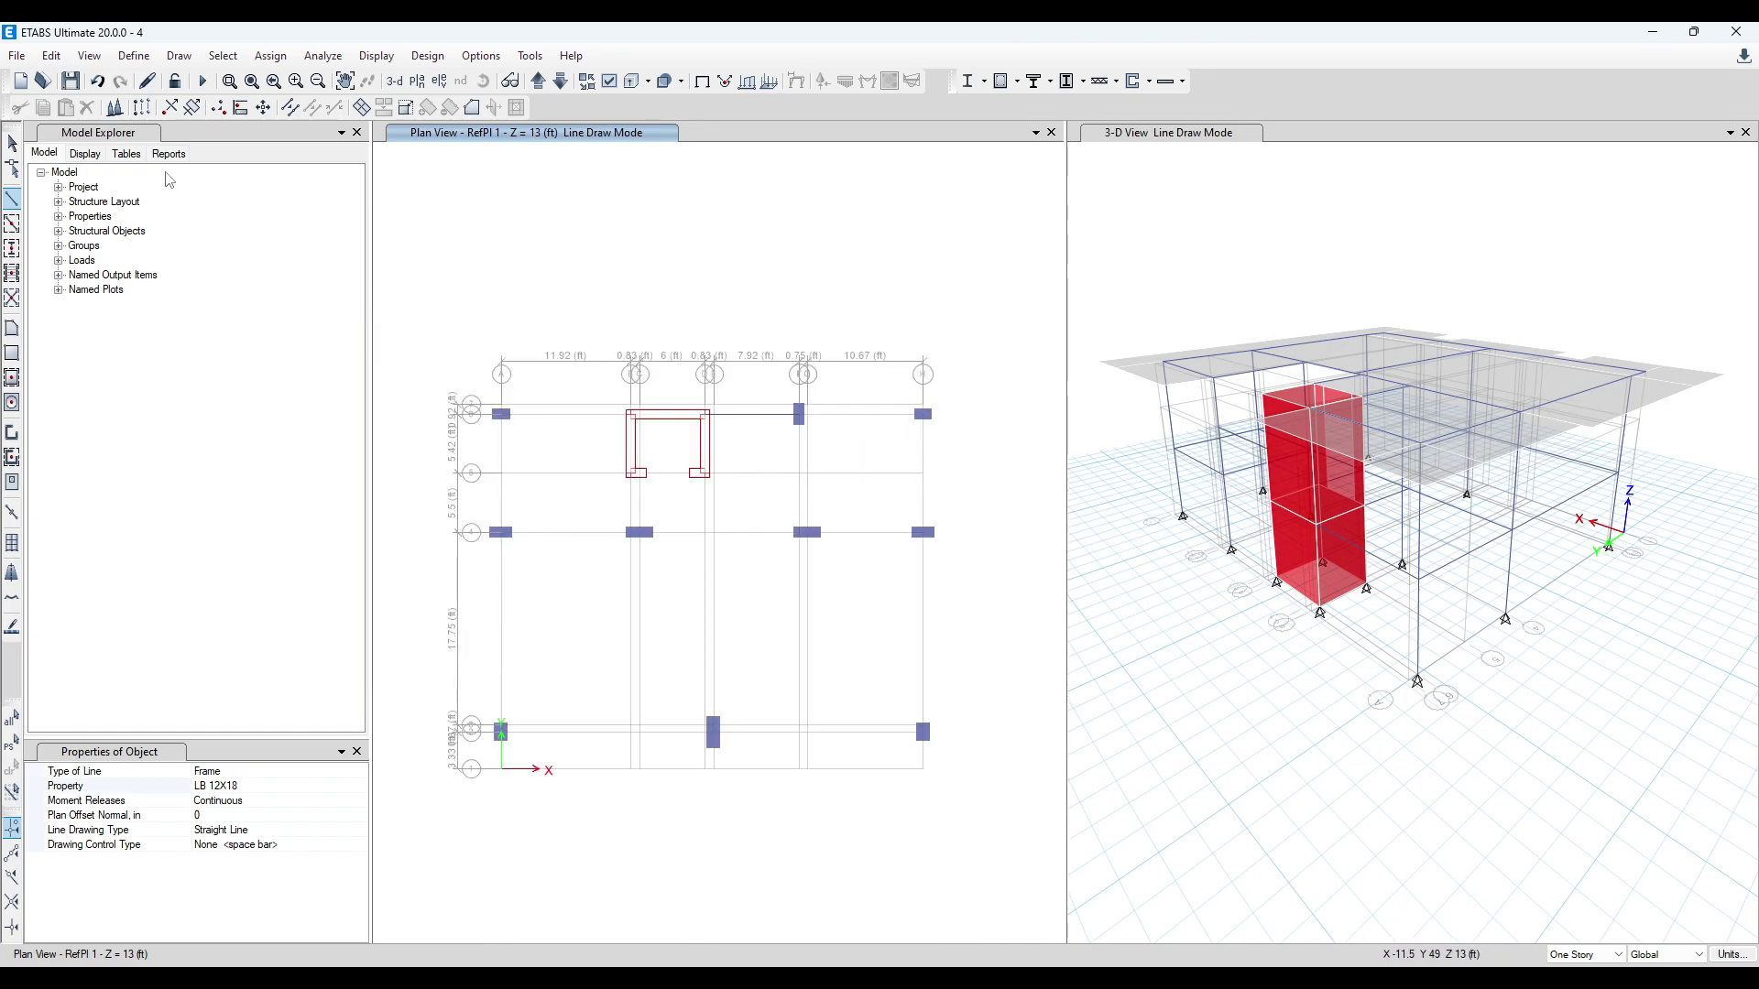
{"action": "left_click", "coordinate": [12, 144]}
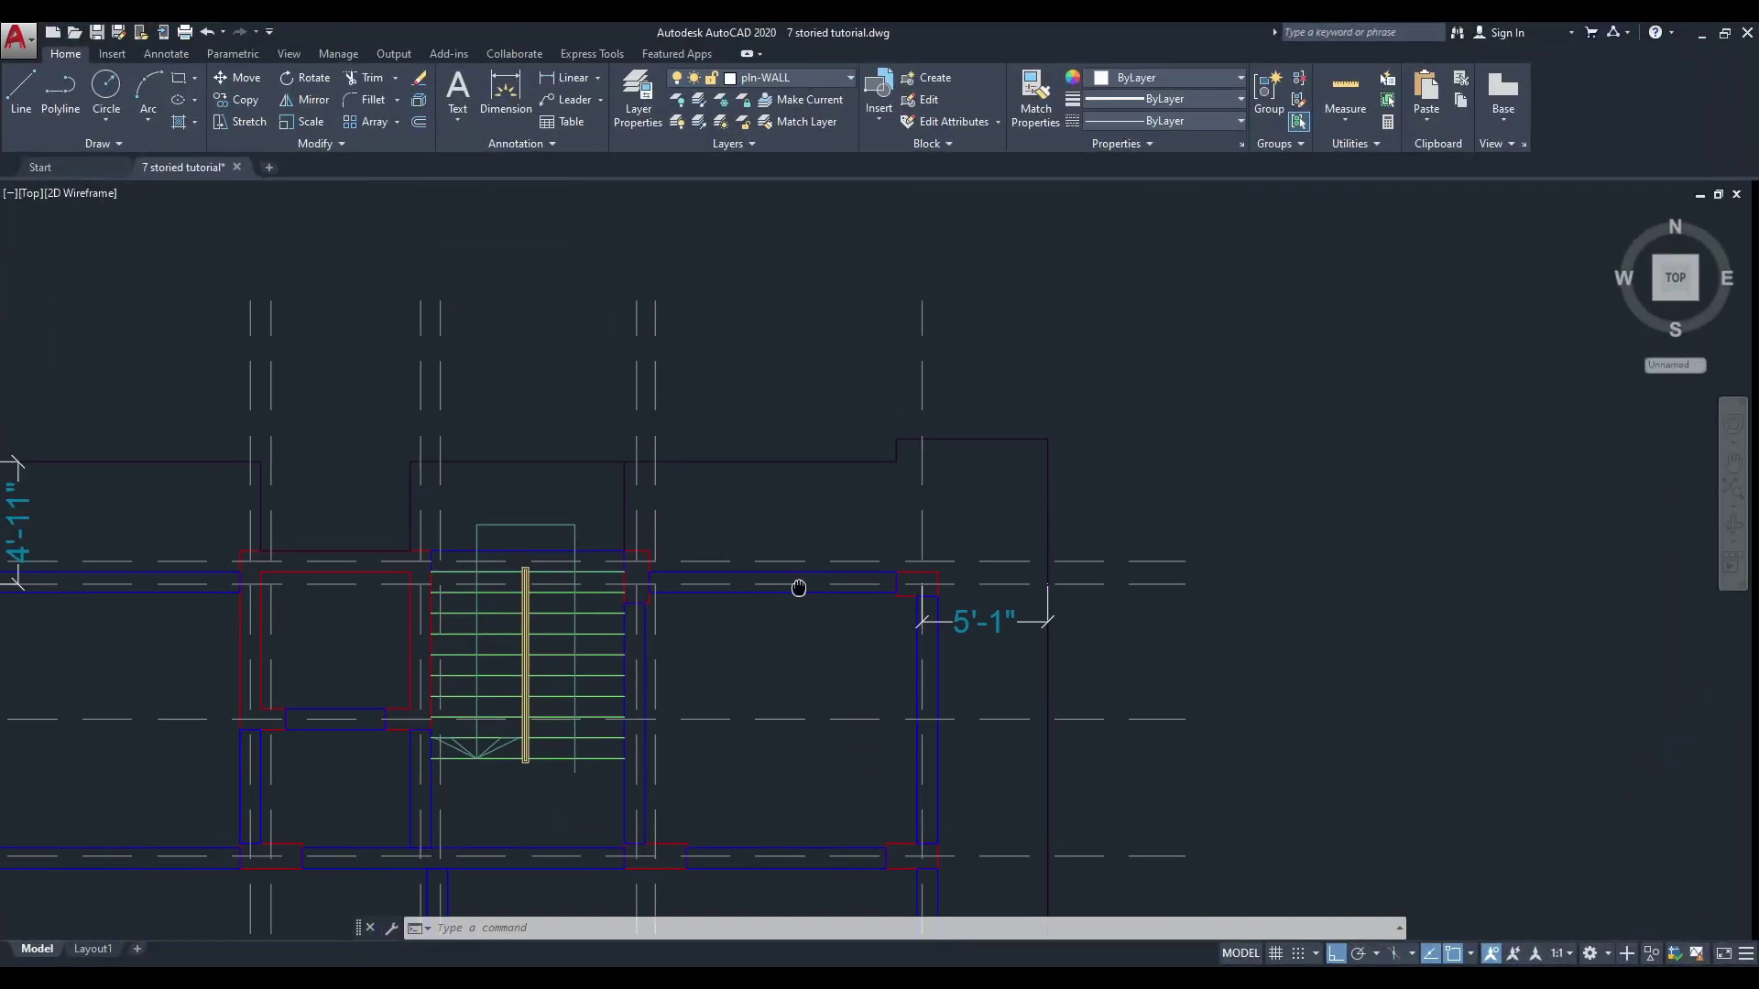
- Add the 4' linear dimension beside the stair in AutoCAD, then select the new beam in ETABS
{"action": "key", "text": "Escape"}
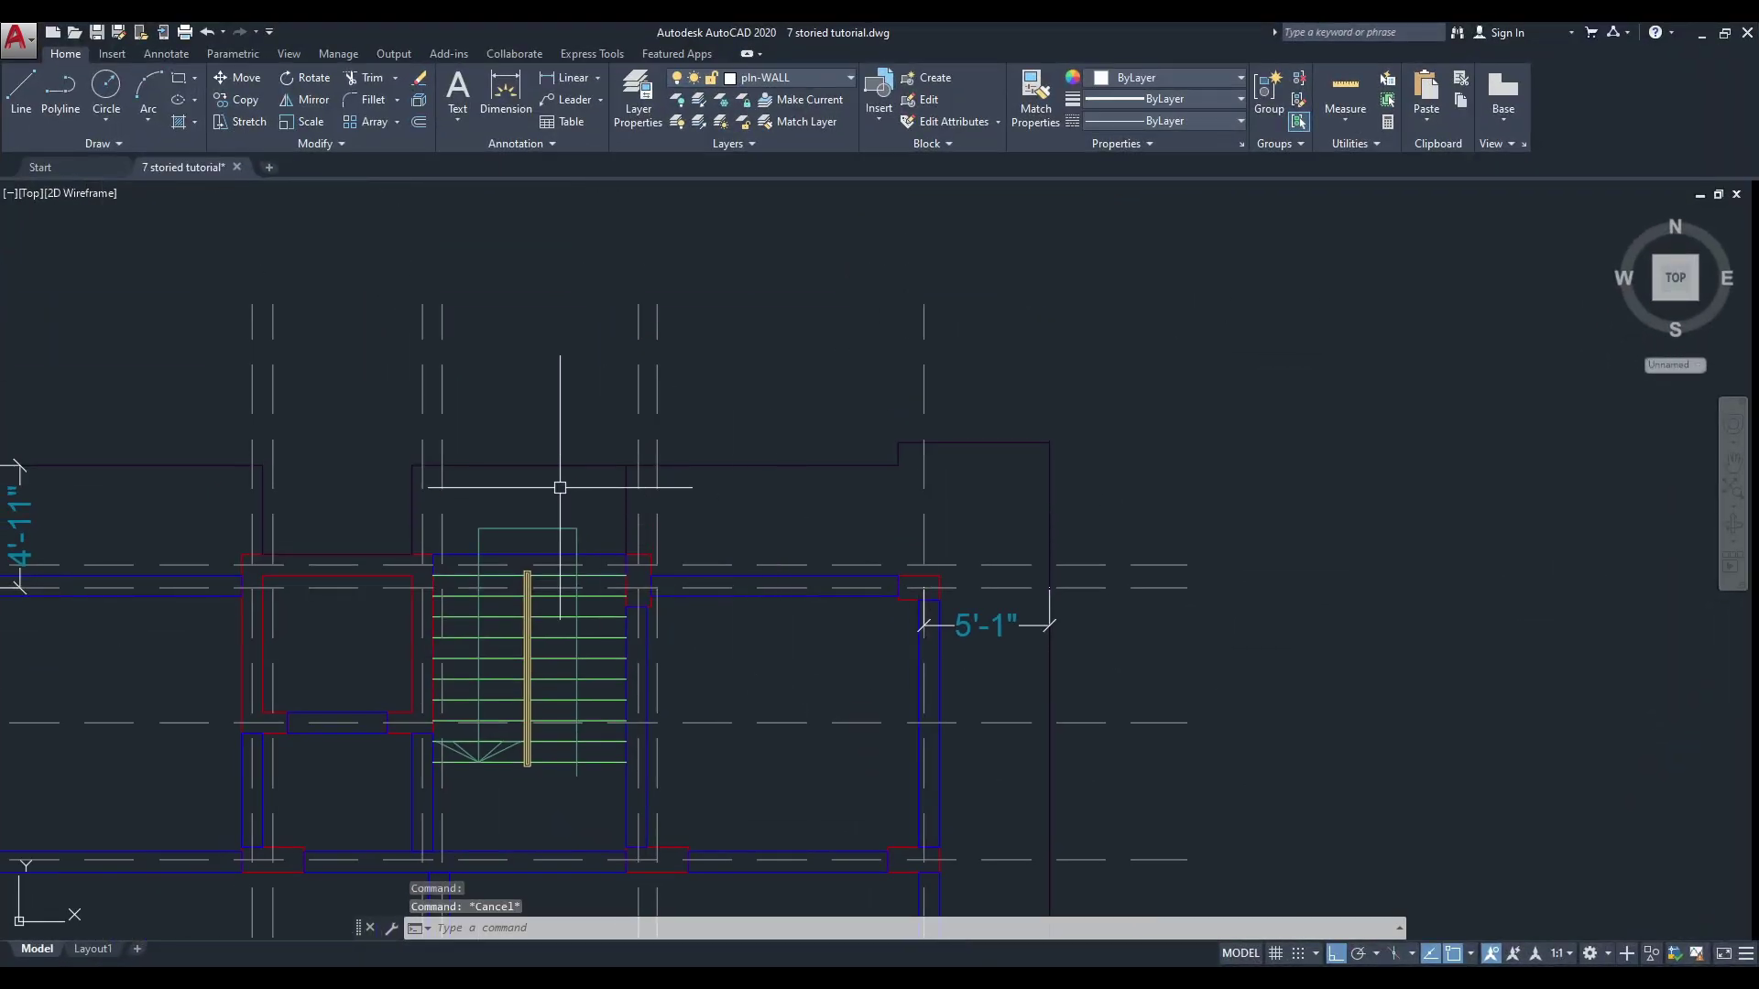
{"action": "left_click", "coordinate": [584, 84]}
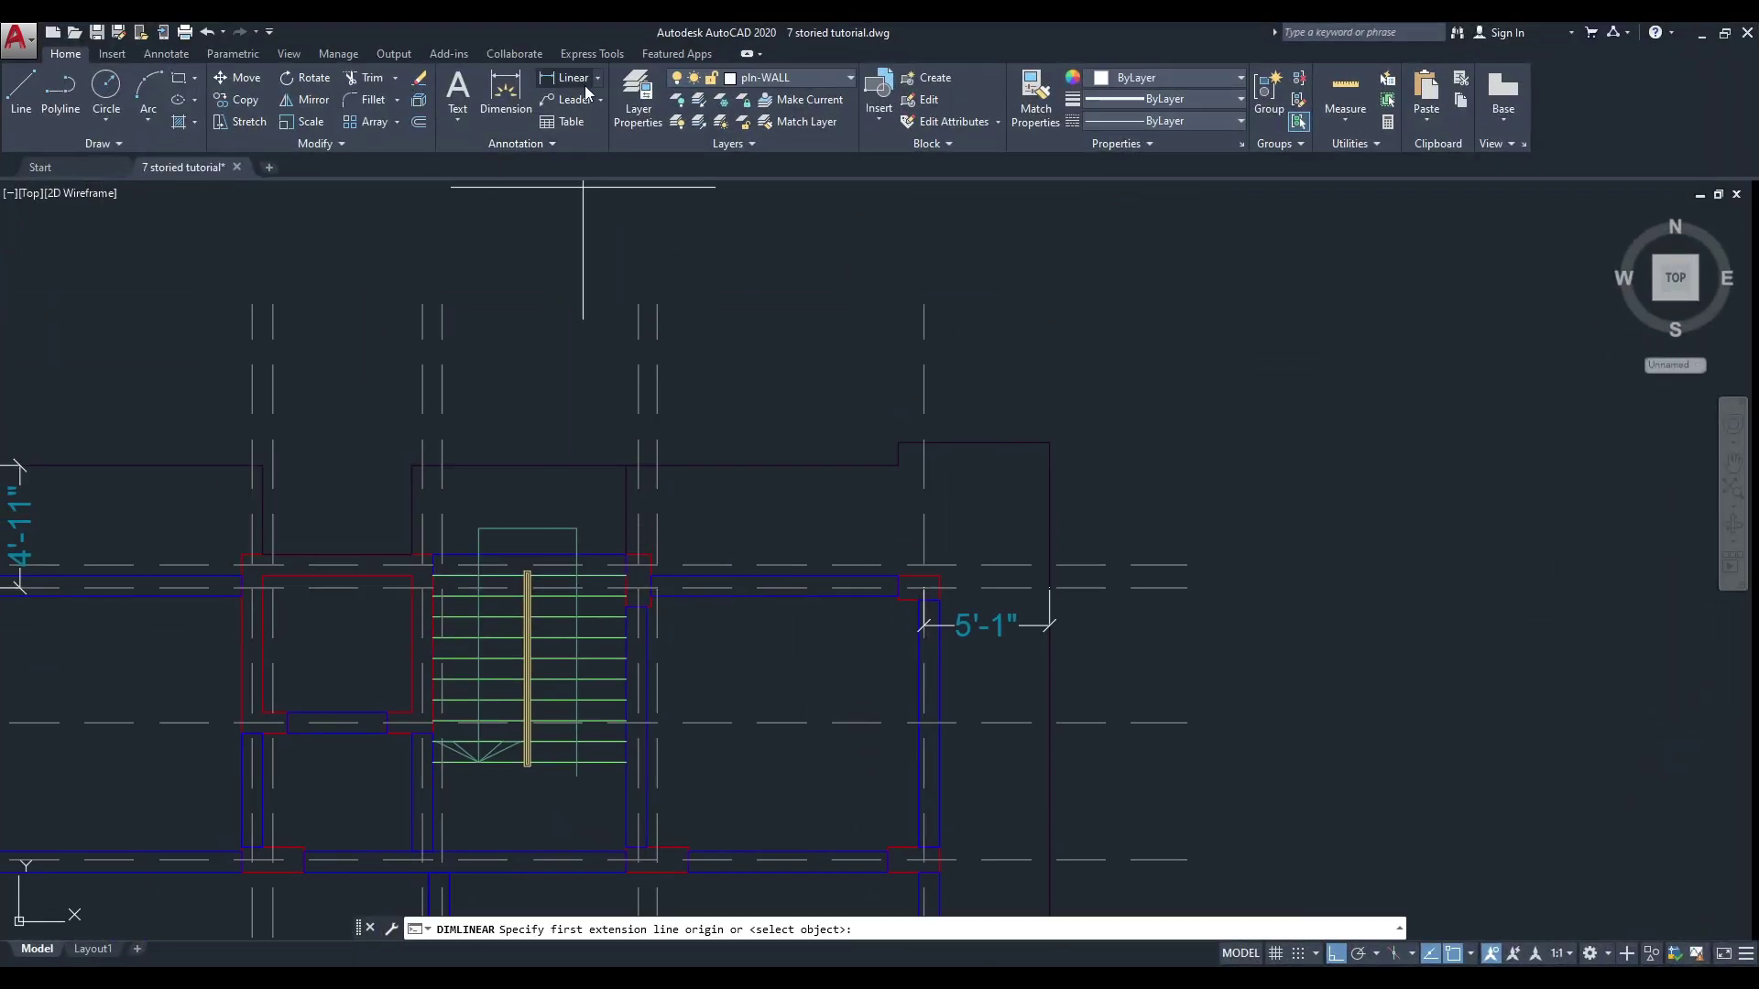
{"action": "scroll", "coordinate": [435, 559], "scroll_direction": "up", "scroll_amount": 4}
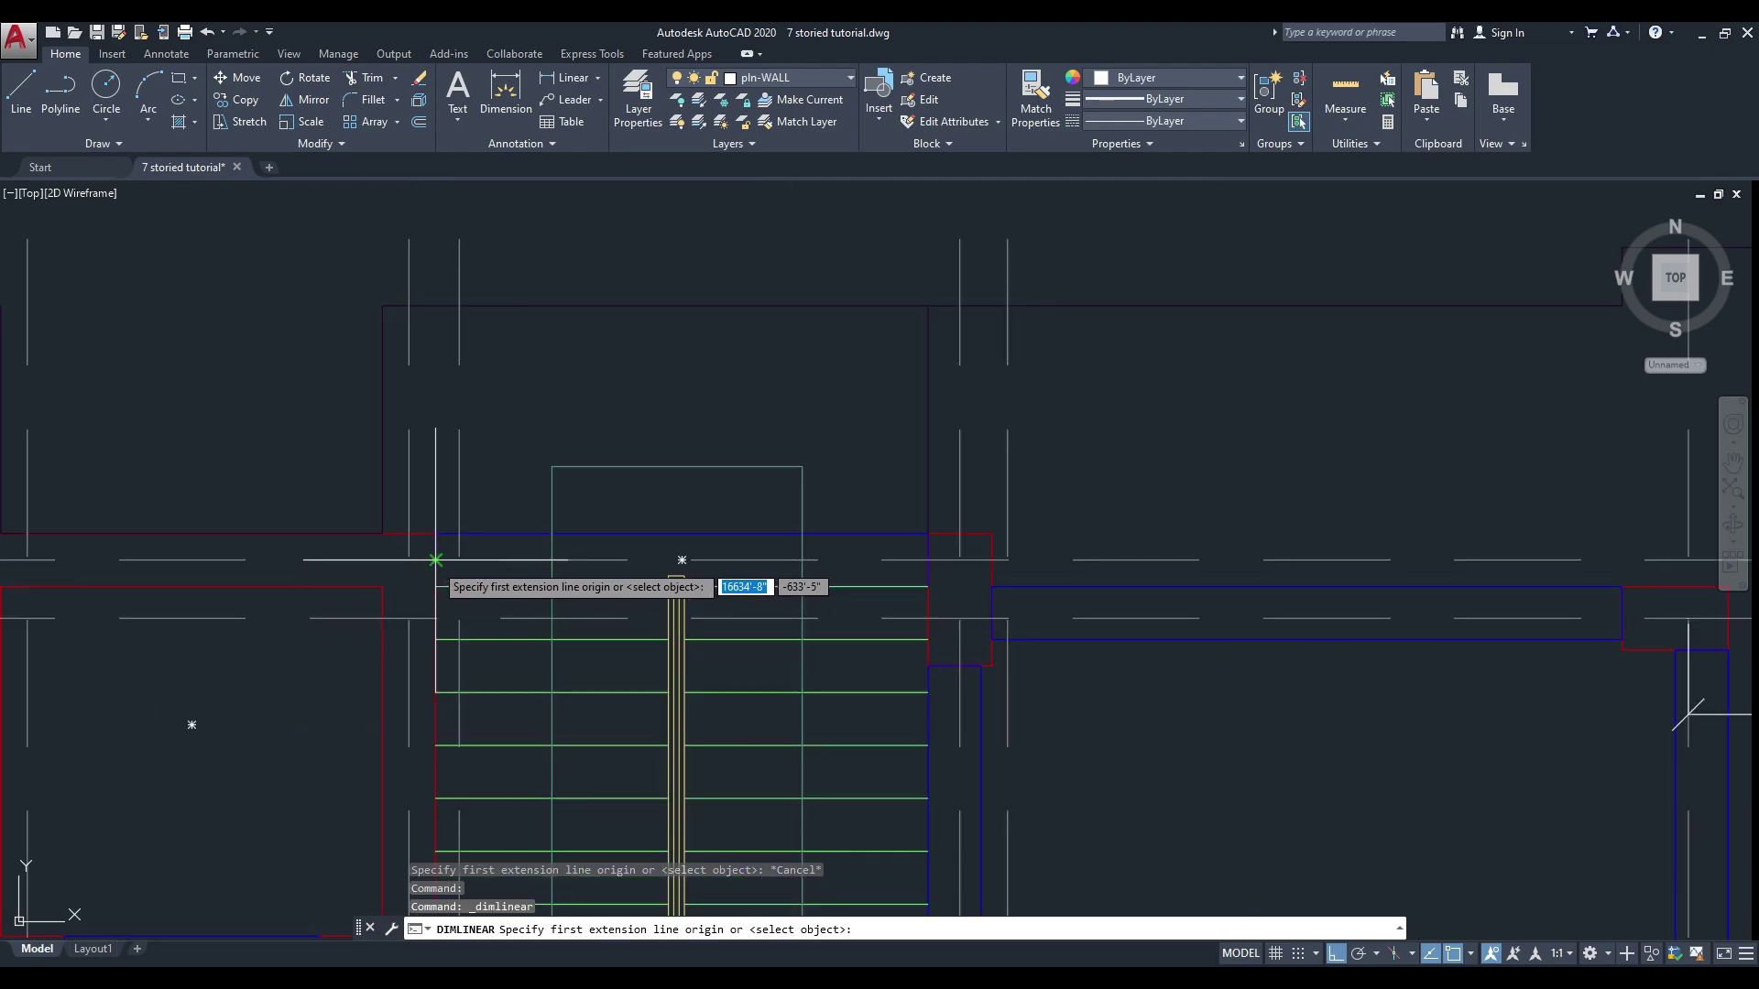
{"action": "left_click", "coordinate": [435, 560]}
{"action": "left_click", "coordinate": [435, 305]}
{"action": "left_click", "coordinate": [598, 366]}
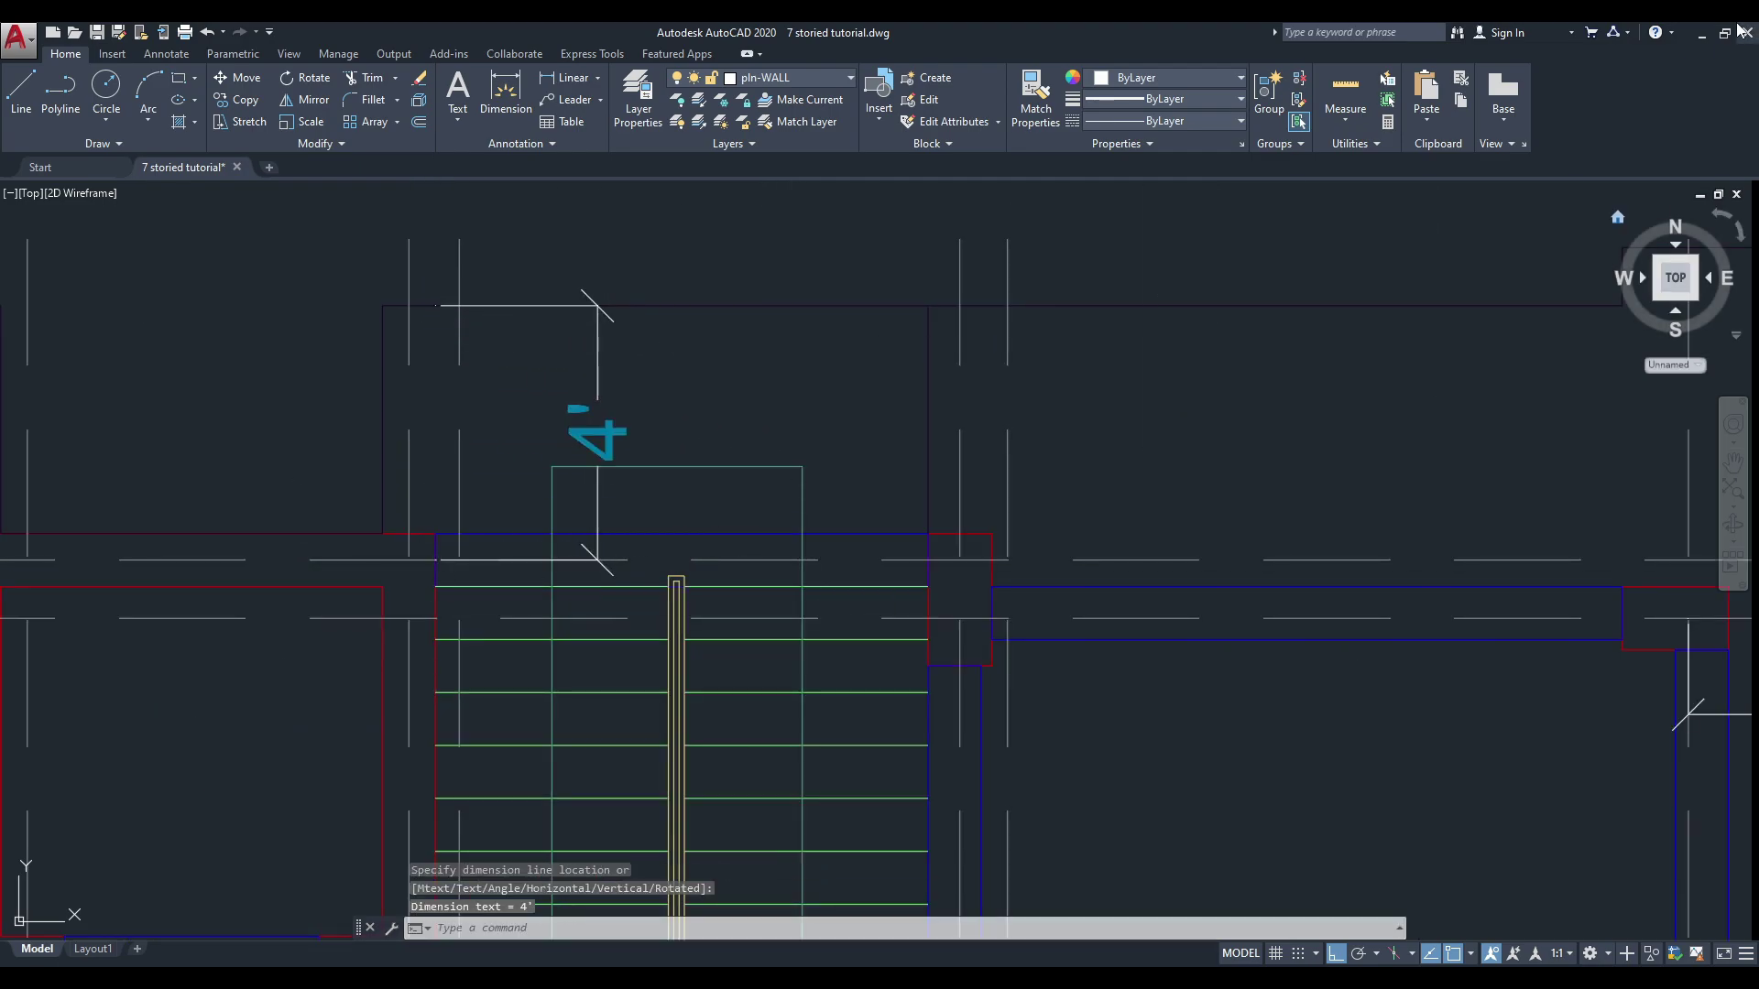
{"action": "left_click", "coordinate": [1707, 33]}
{"action": "left_click", "coordinate": [777, 415]}
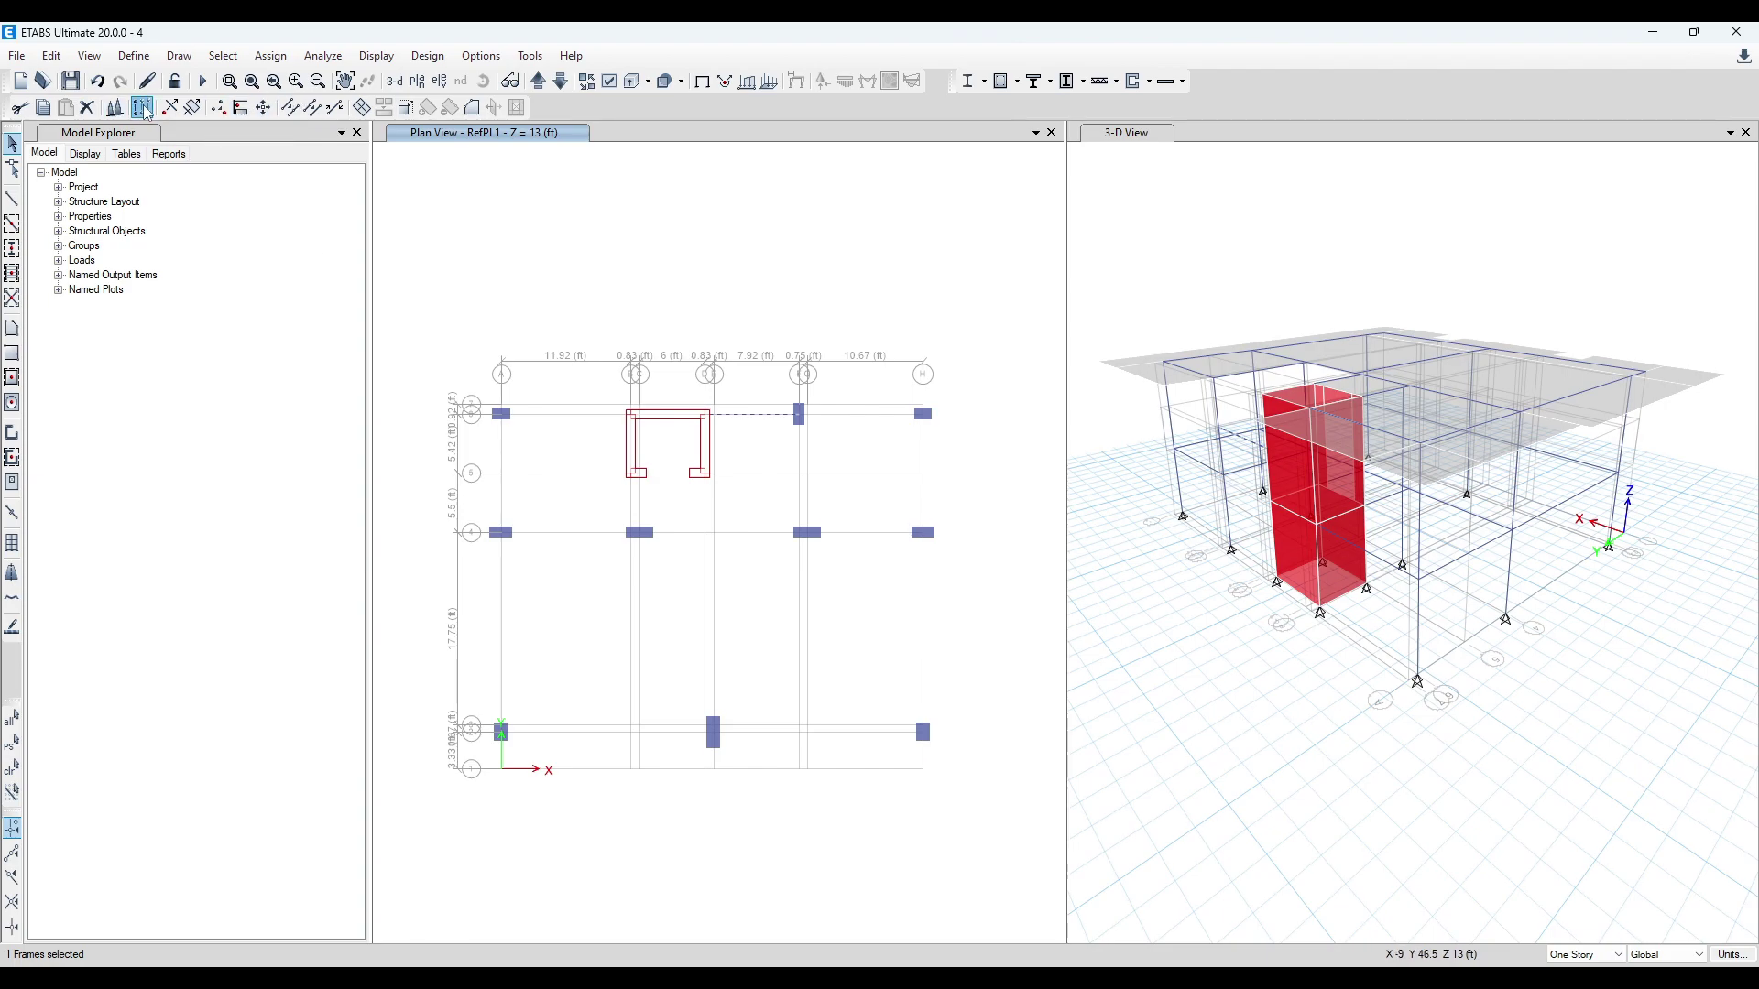
- Replicate the selected D 6–F 6 beam linearly with dy = 4 ft
{"action": "left_click", "coordinate": [142, 107]}
{"action": "double_click", "coordinate": [892, 426]}
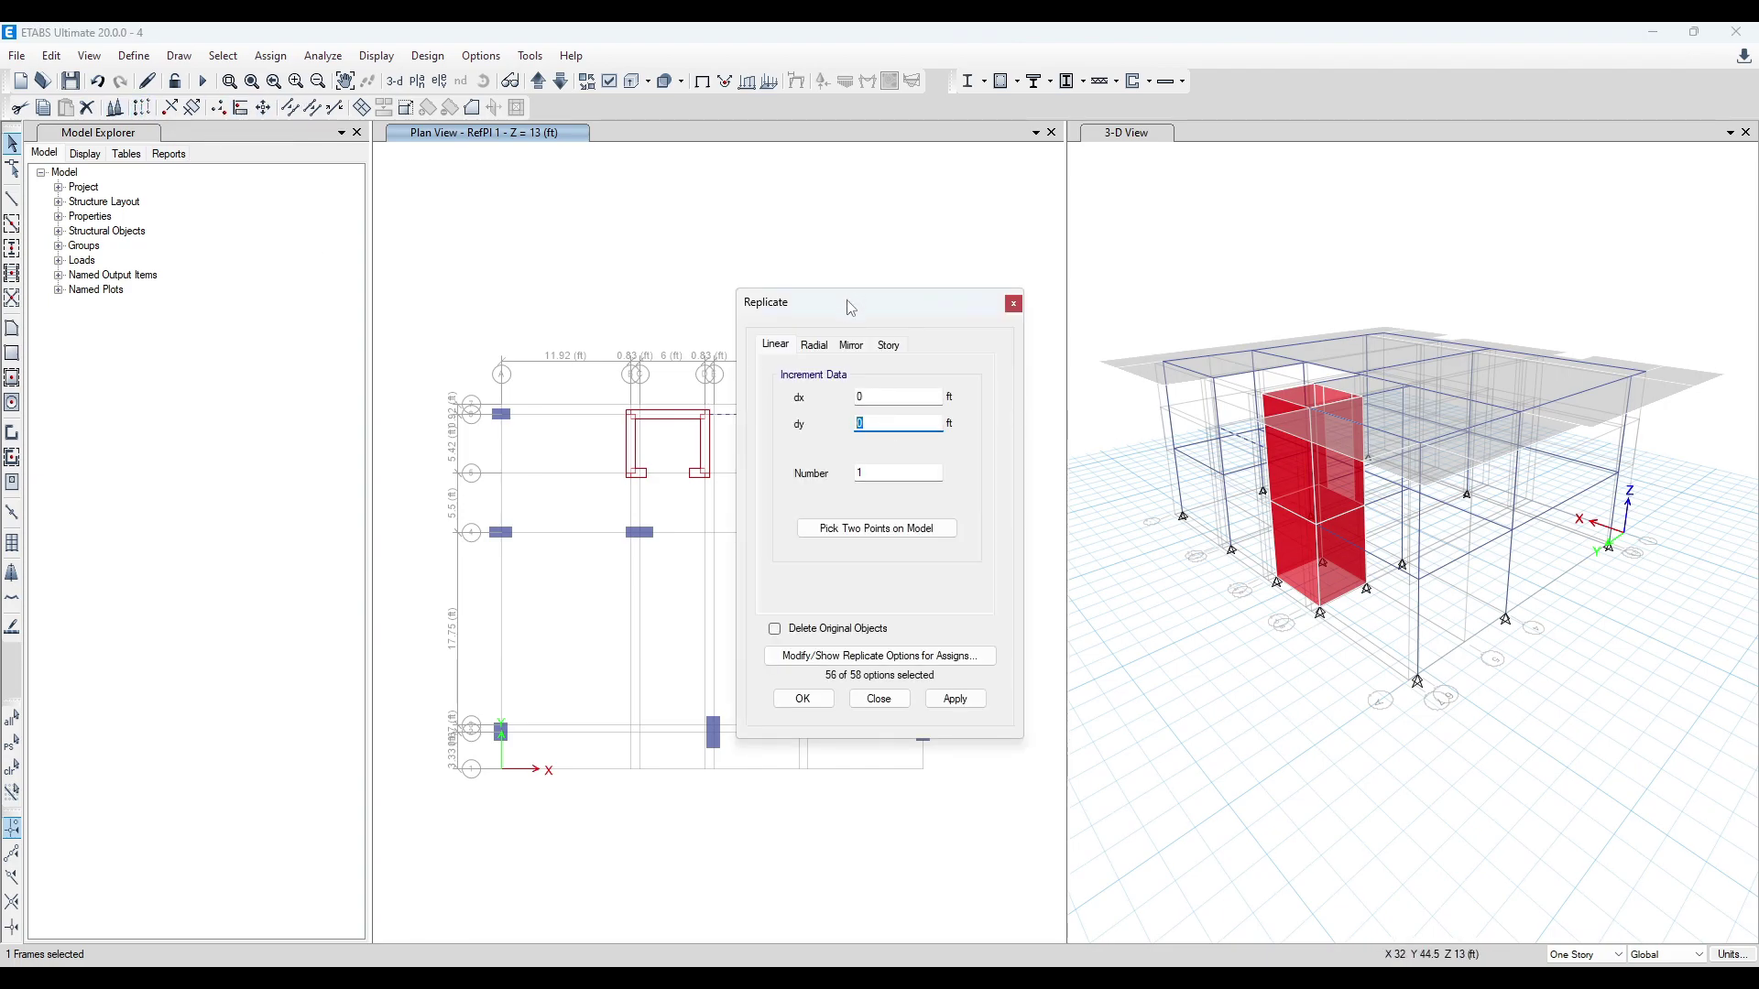
{"action": "left_click_drag", "start_coordinate": [847, 299], "coordinate": [1402, 309]}
{"action": "left_click", "coordinate": [1506, 700]}
{"action": "left_click", "coordinate": [1353, 701]}
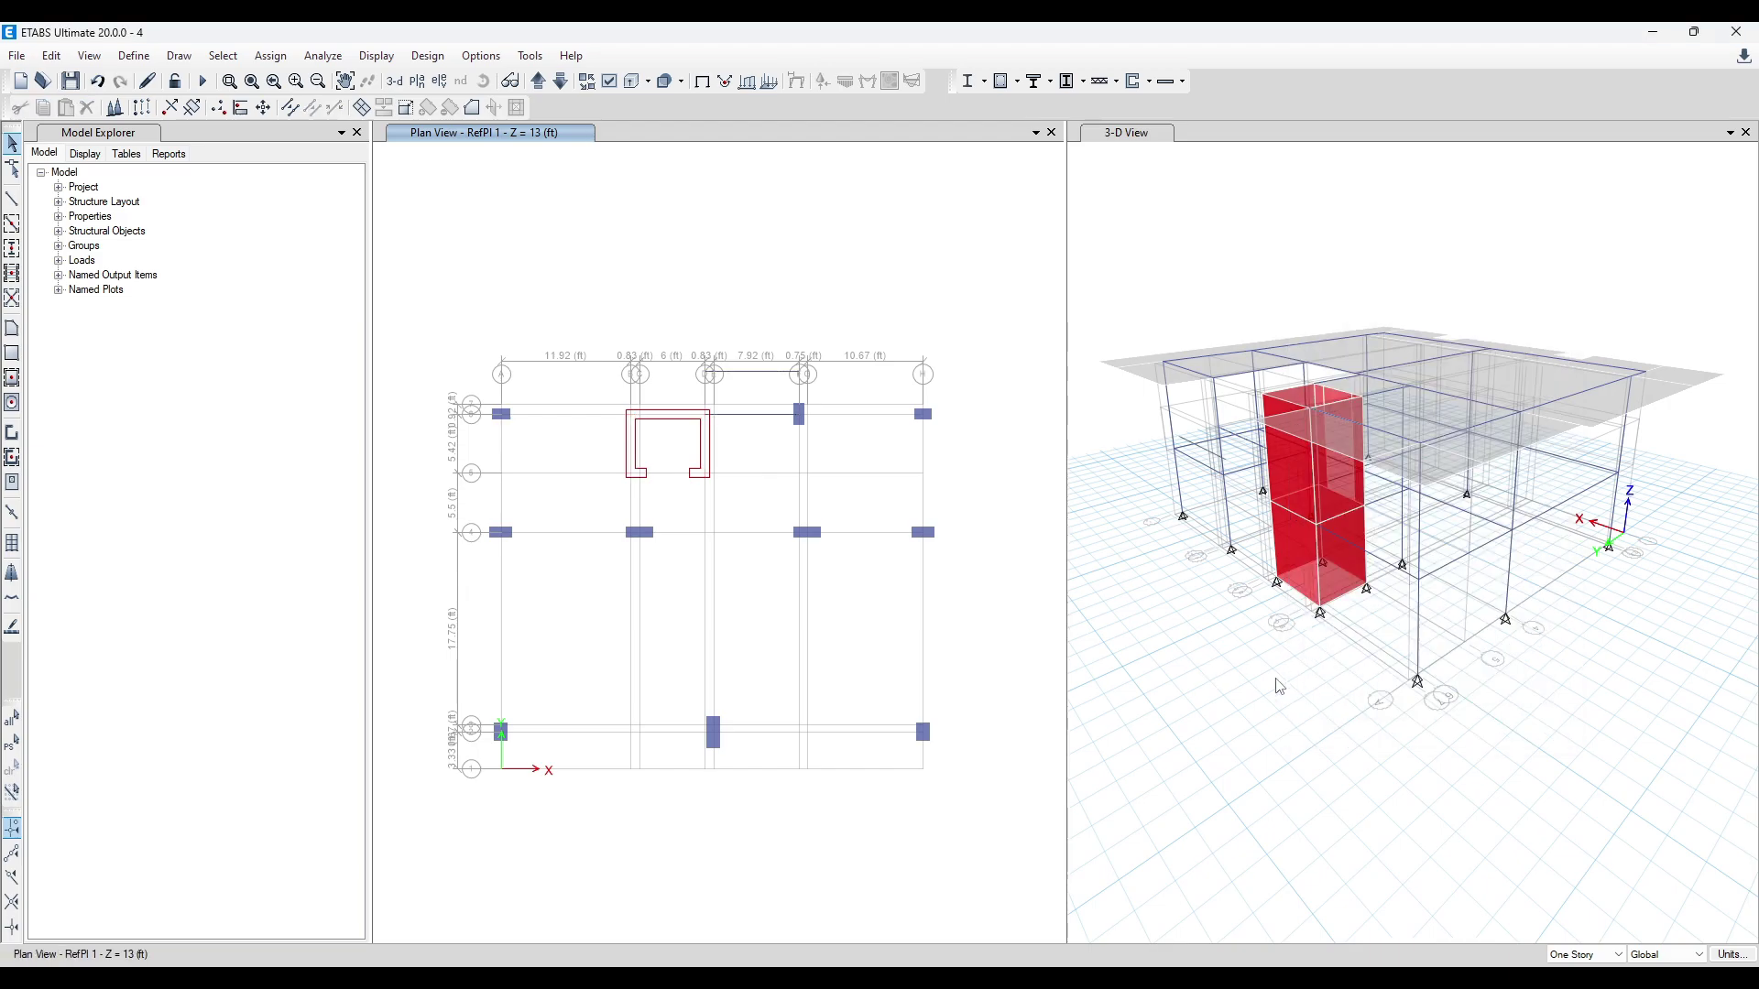
- Set the Draw Area property to LANDING SLAB 6 with local axis 90
{"action": "left_click", "coordinate": [11, 328]}
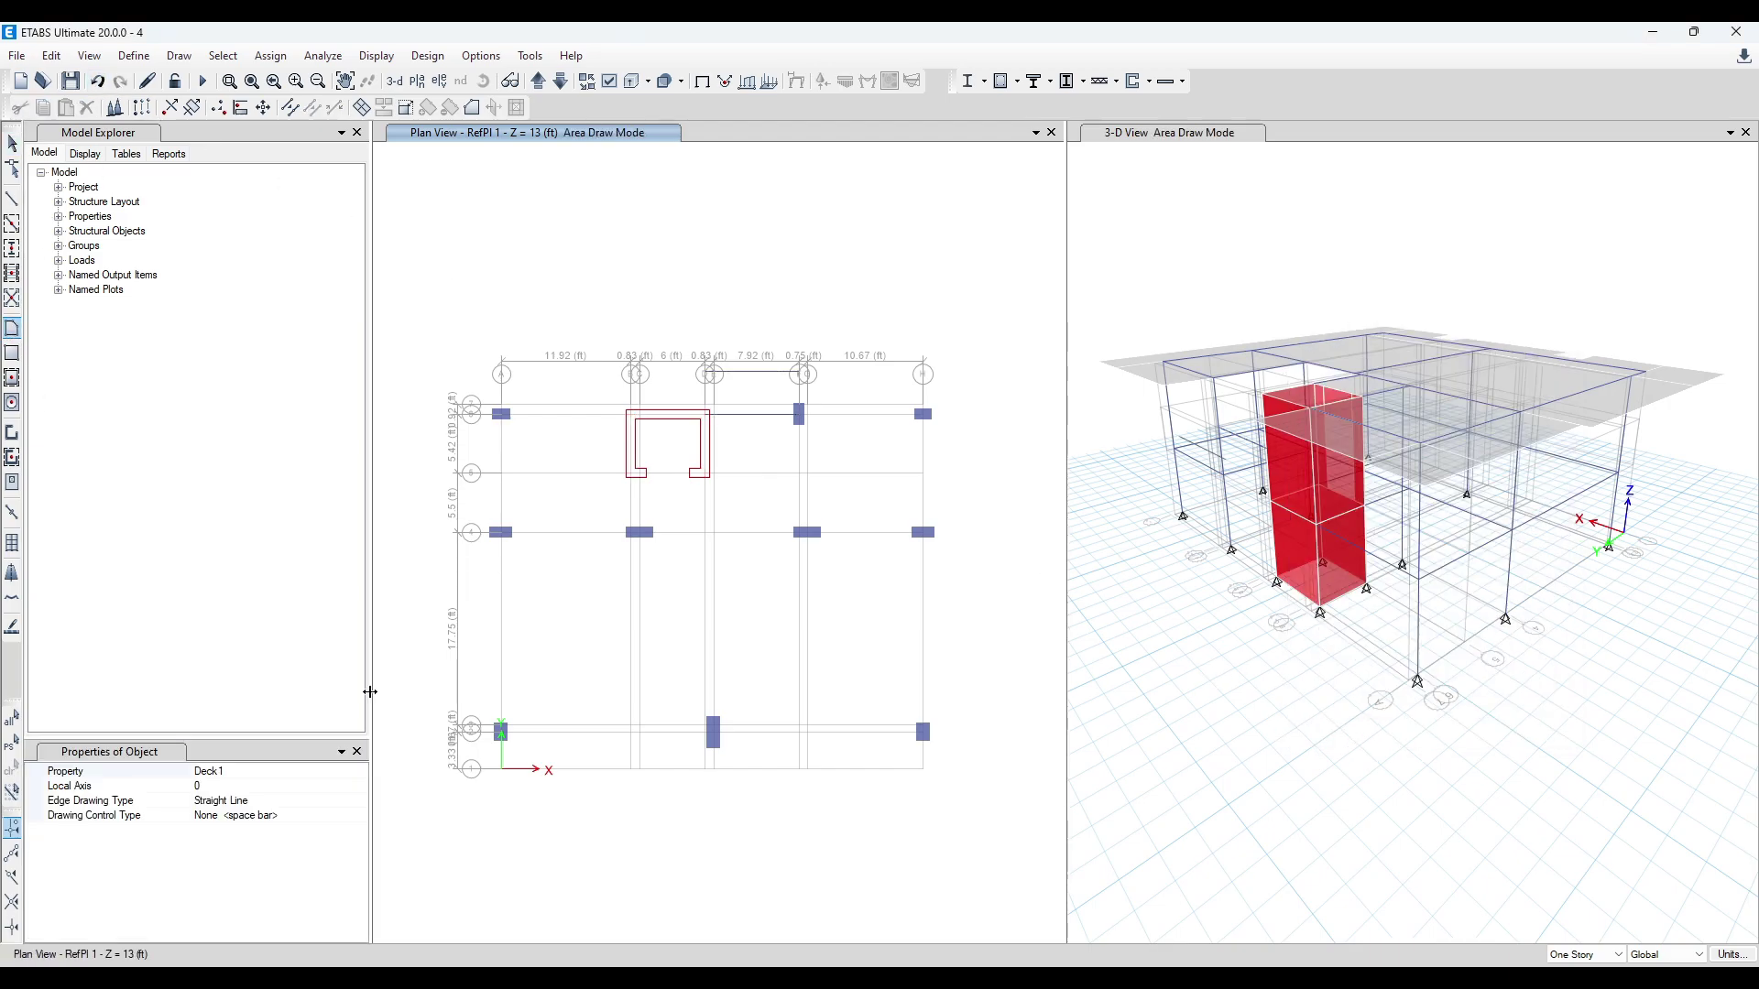
{"action": "left_click", "coordinate": [358, 771]}
{"action": "left_click", "coordinate": [360, 773]}
{"action": "left_click", "coordinate": [269, 801]}
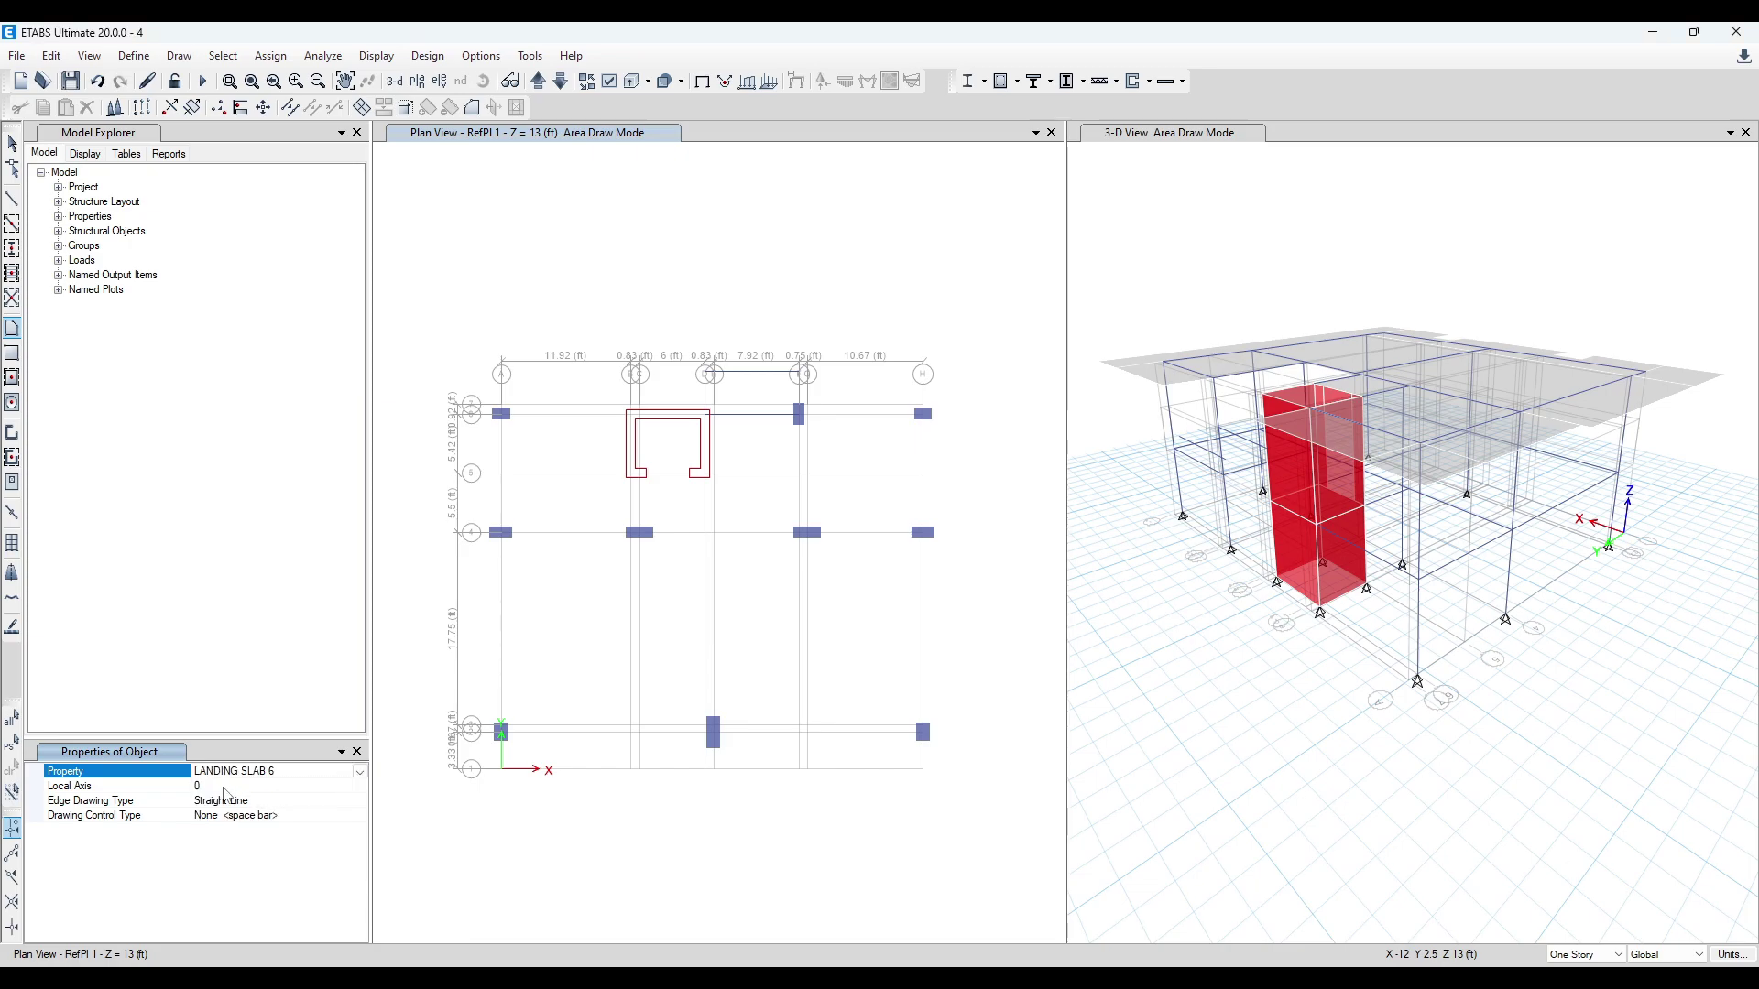
{"action": "left_click", "coordinate": [213, 785]}
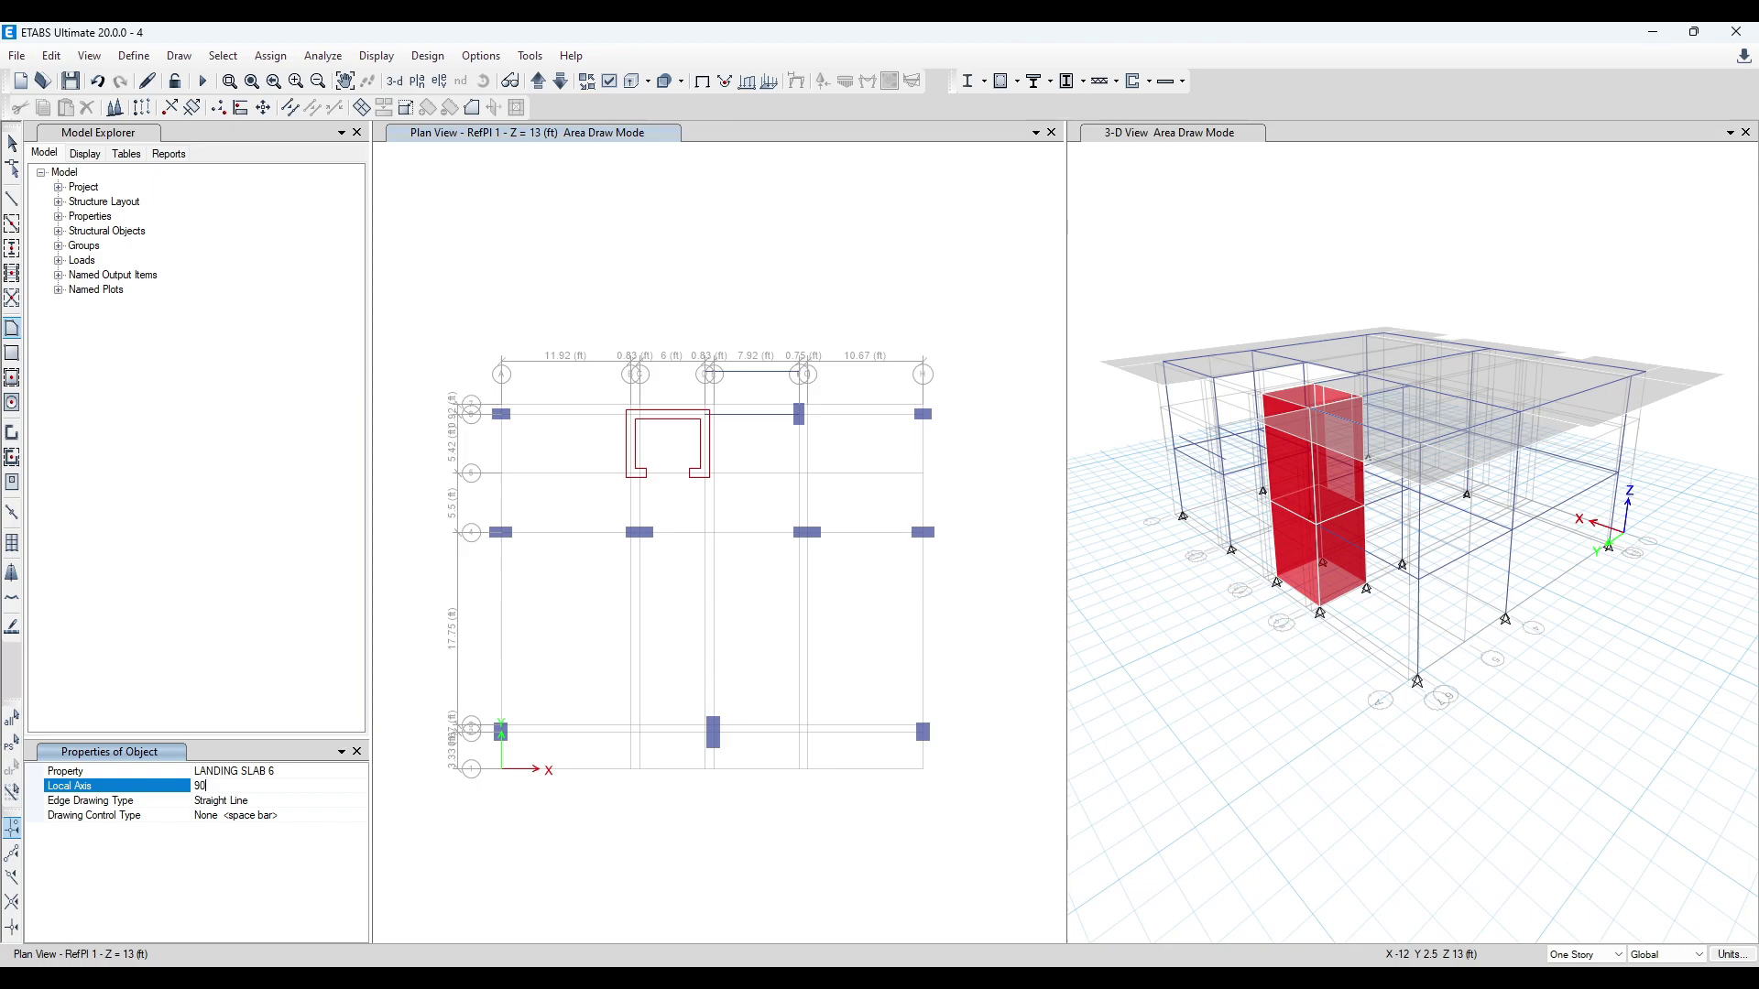
{"action": "type", "text": "90"}
{"action": "scroll", "coordinate": [687, 273], "scroll_direction": "up", "scroll_amount": 3}
- Draw the landing area through the D, D 6, F 6 and F joints, then undo and redo it
{"action": "left_click", "coordinate": [737, 551]}
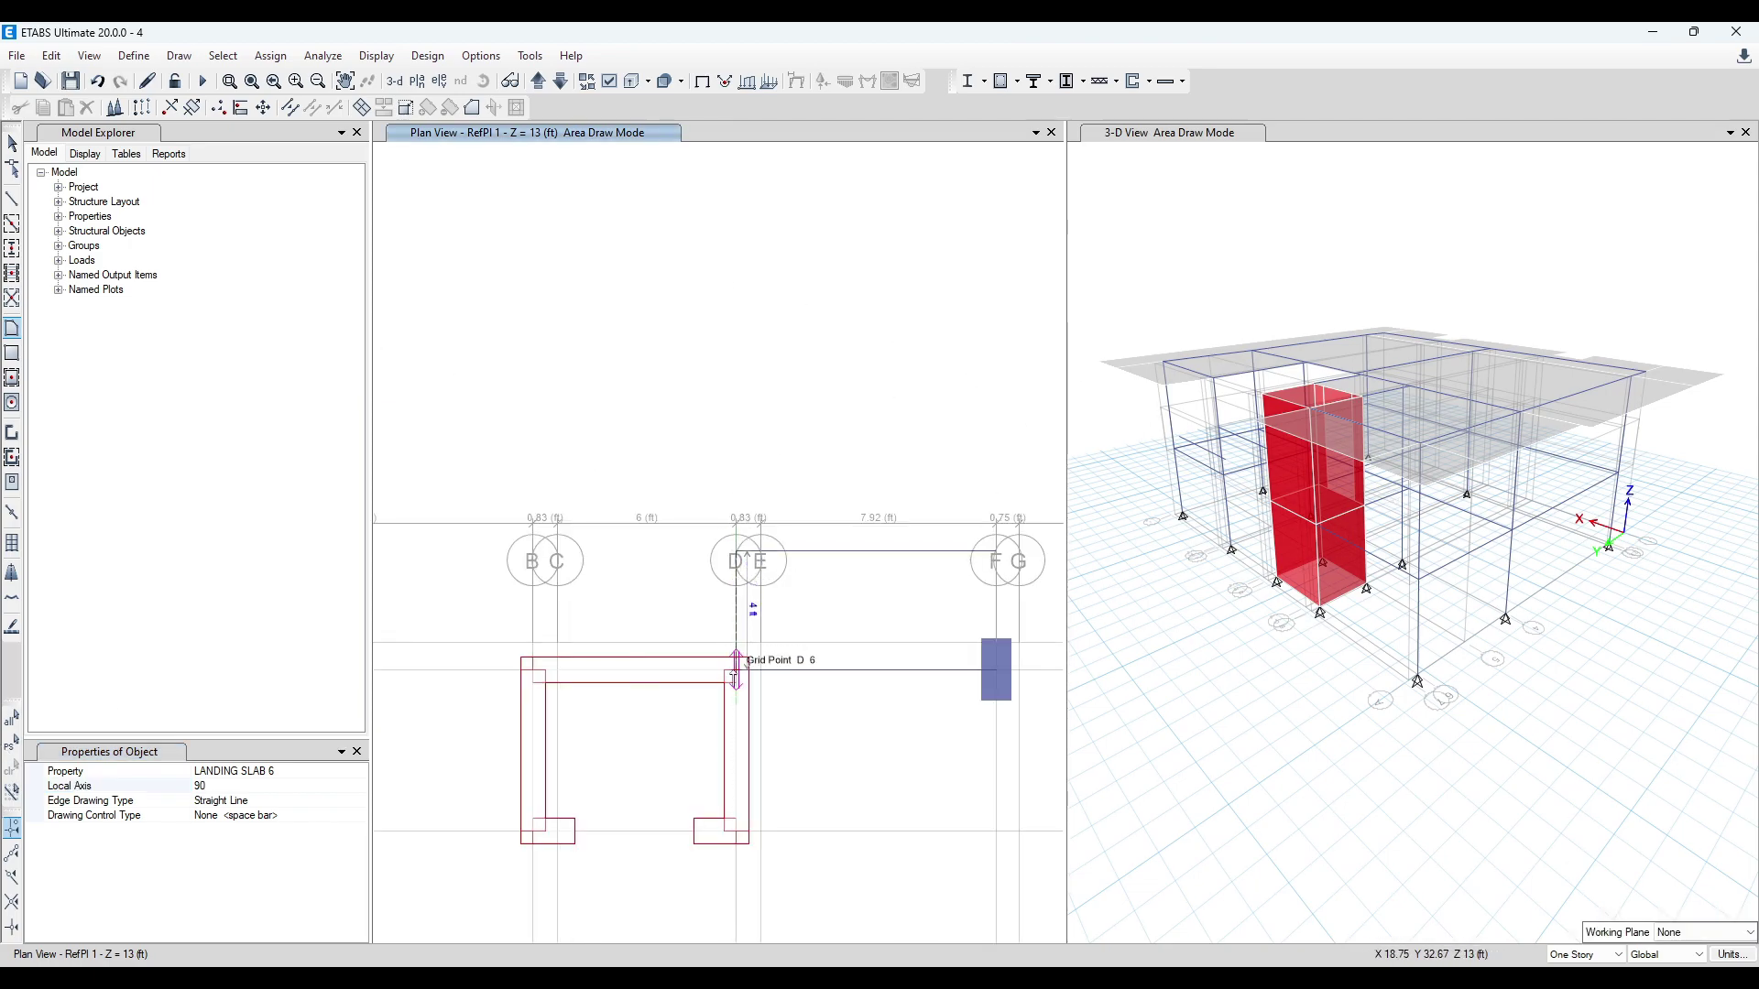
{"action": "left_click", "coordinate": [738, 669]}
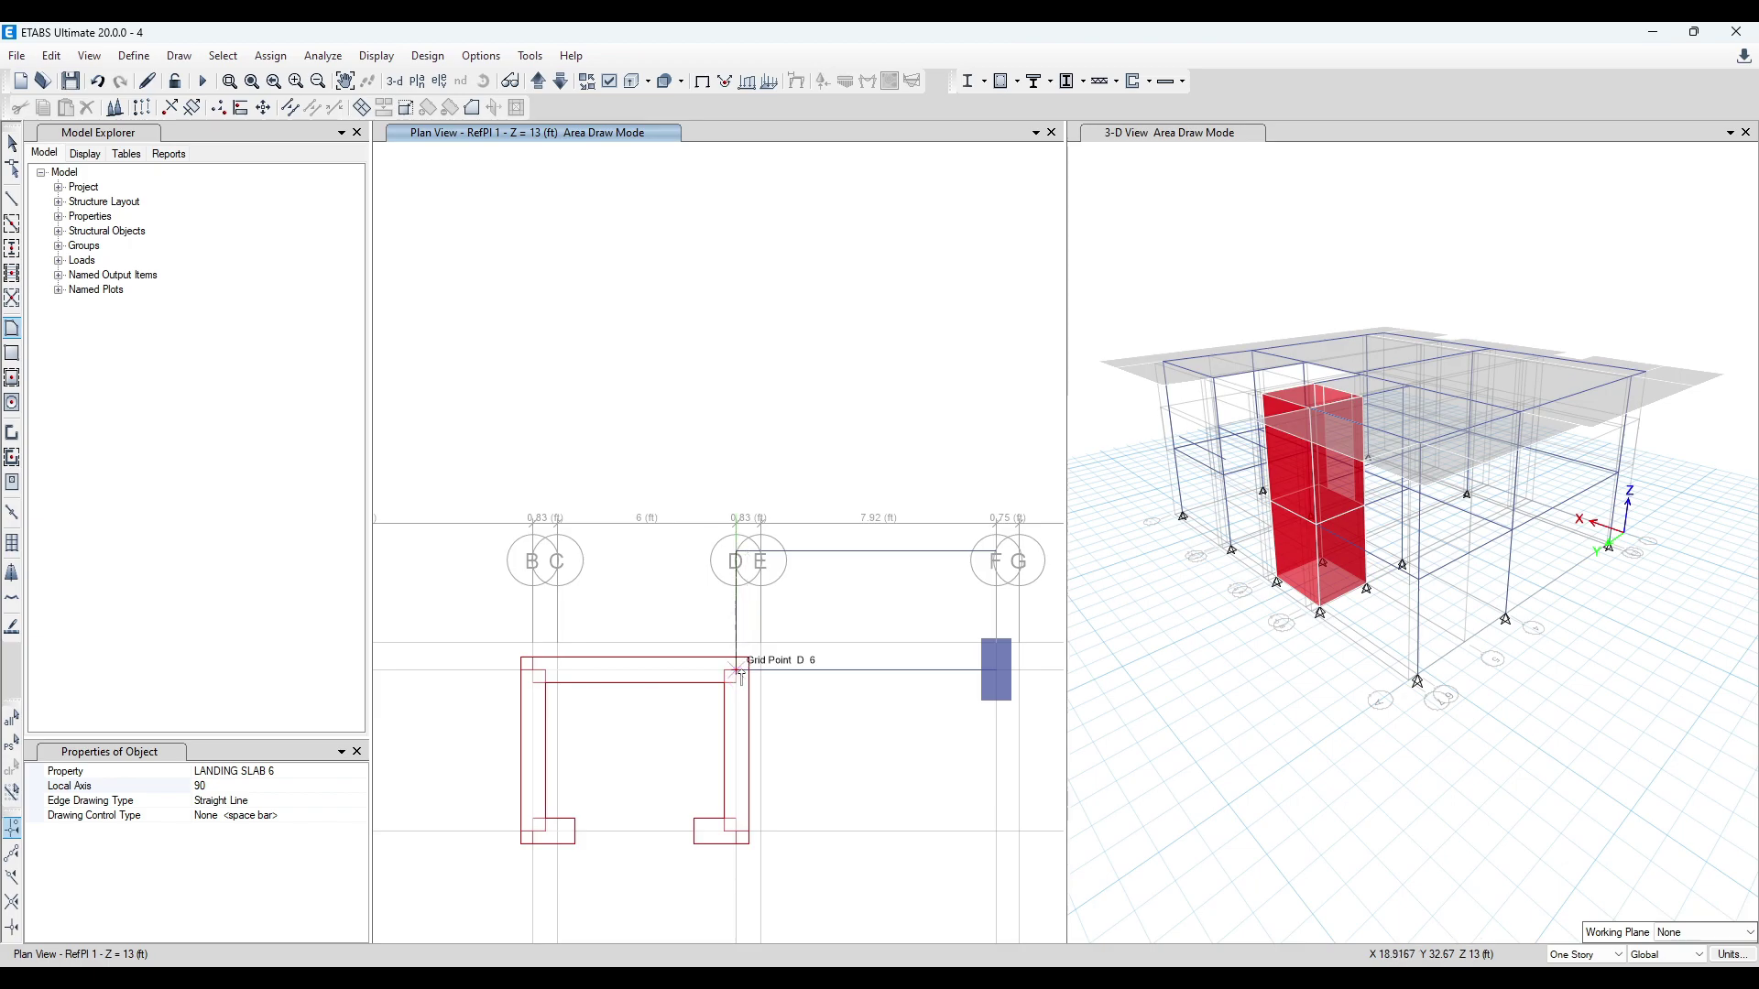
{"action": "left_click", "coordinate": [998, 669]}
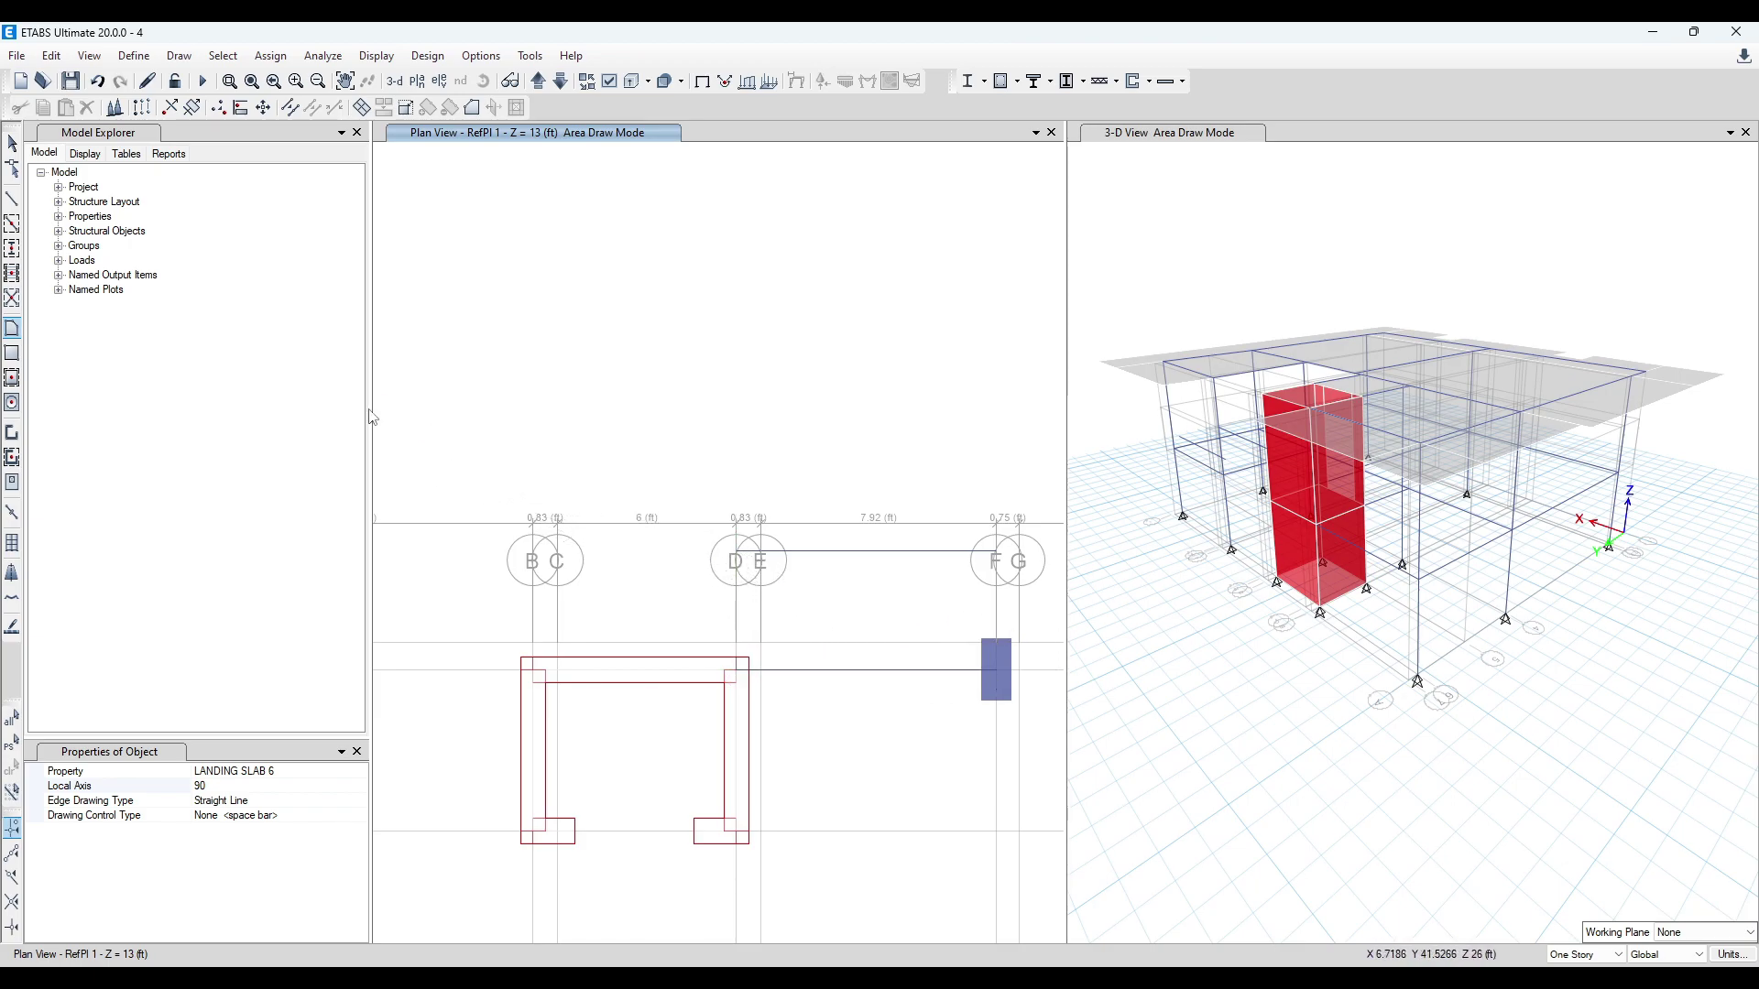
{"action": "double_click", "coordinate": [997, 551]}
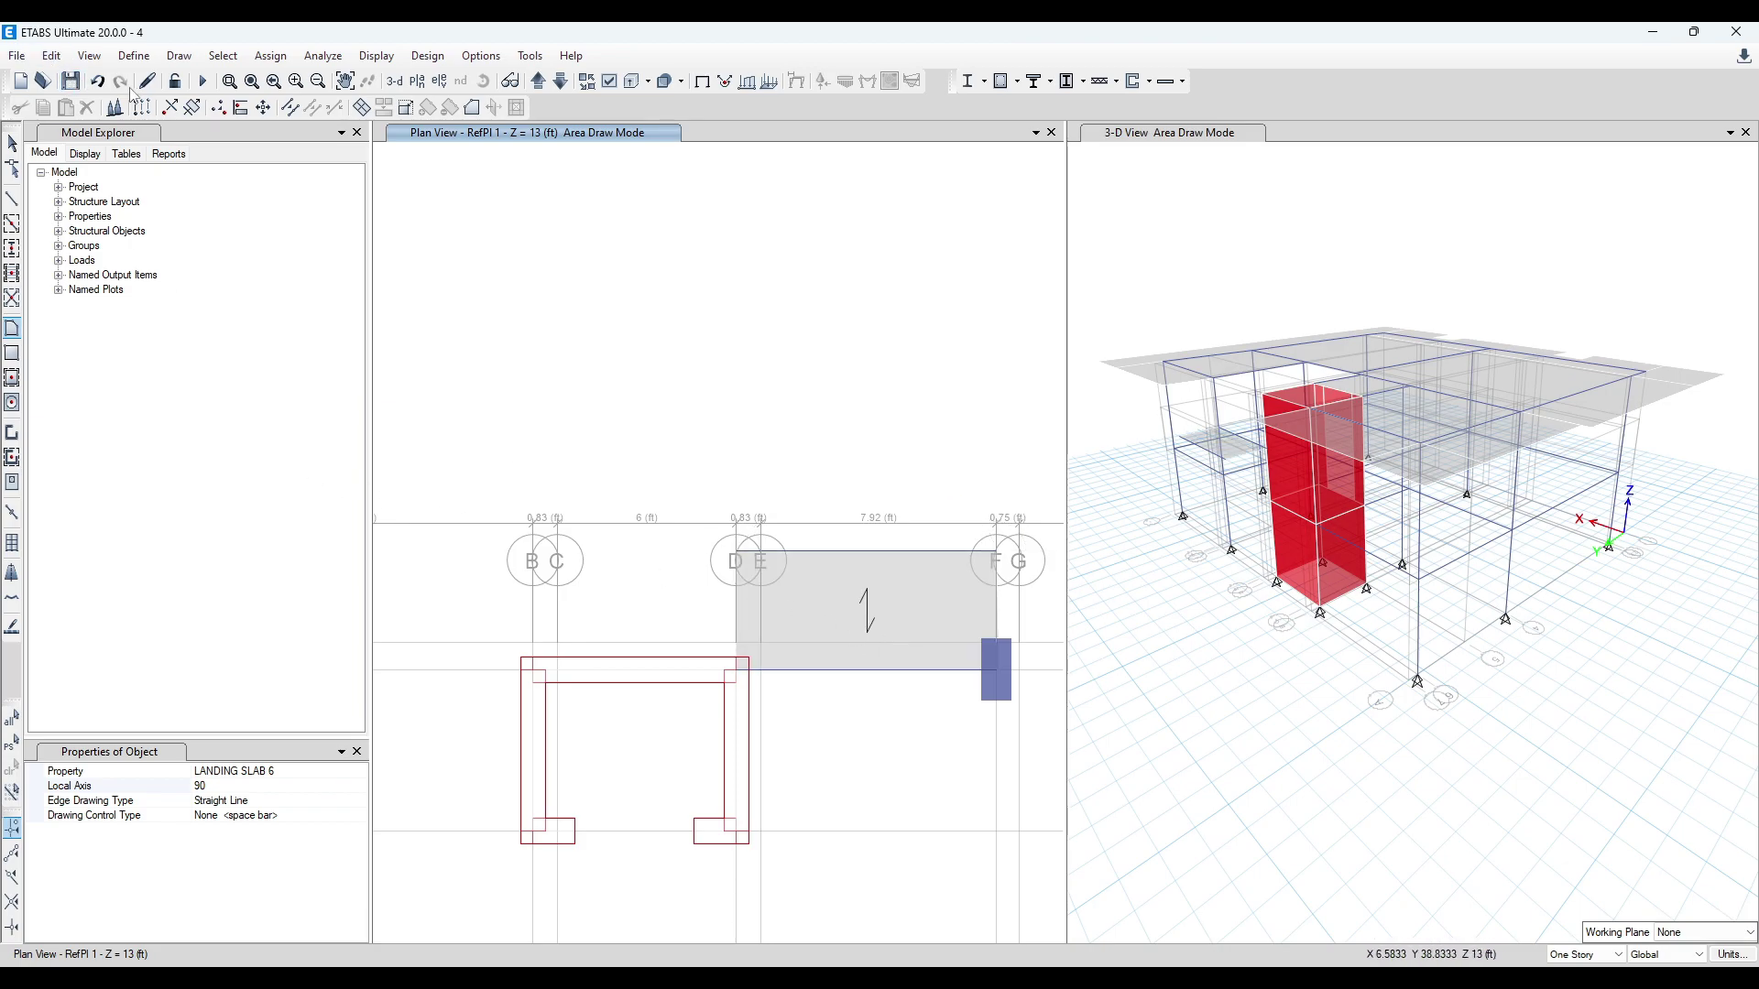
{"action": "left_click", "coordinate": [98, 81]}
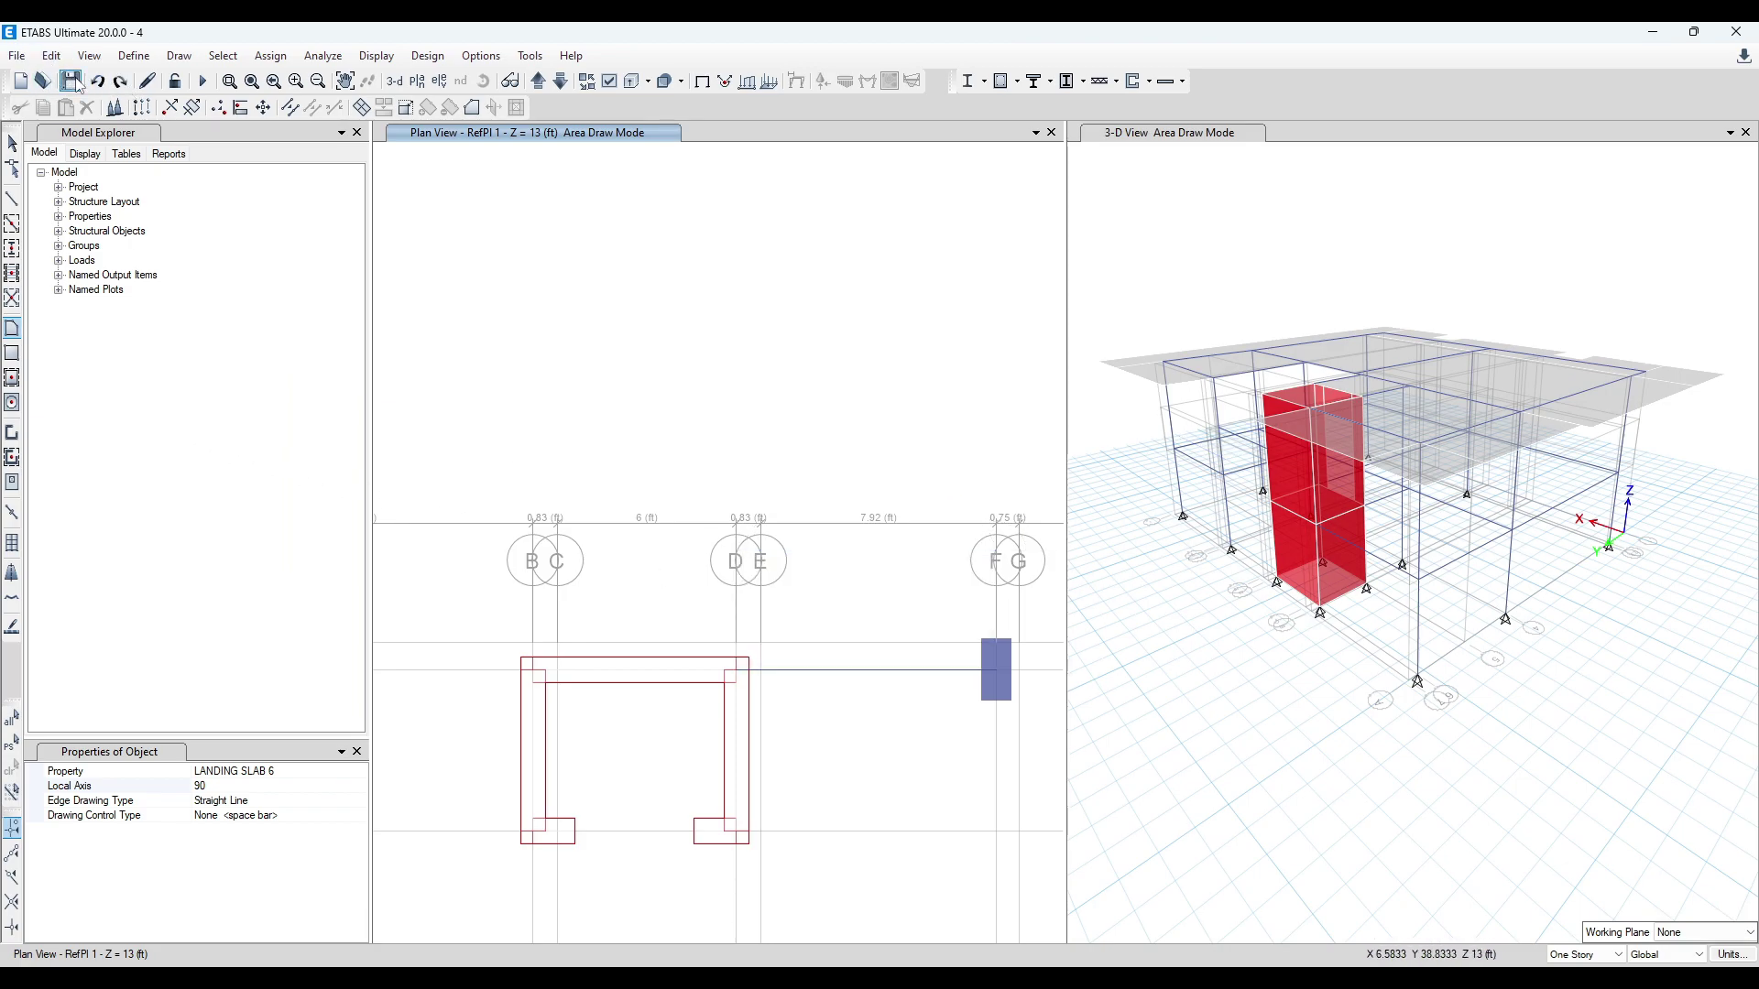
{"action": "left_click", "coordinate": [120, 82]}
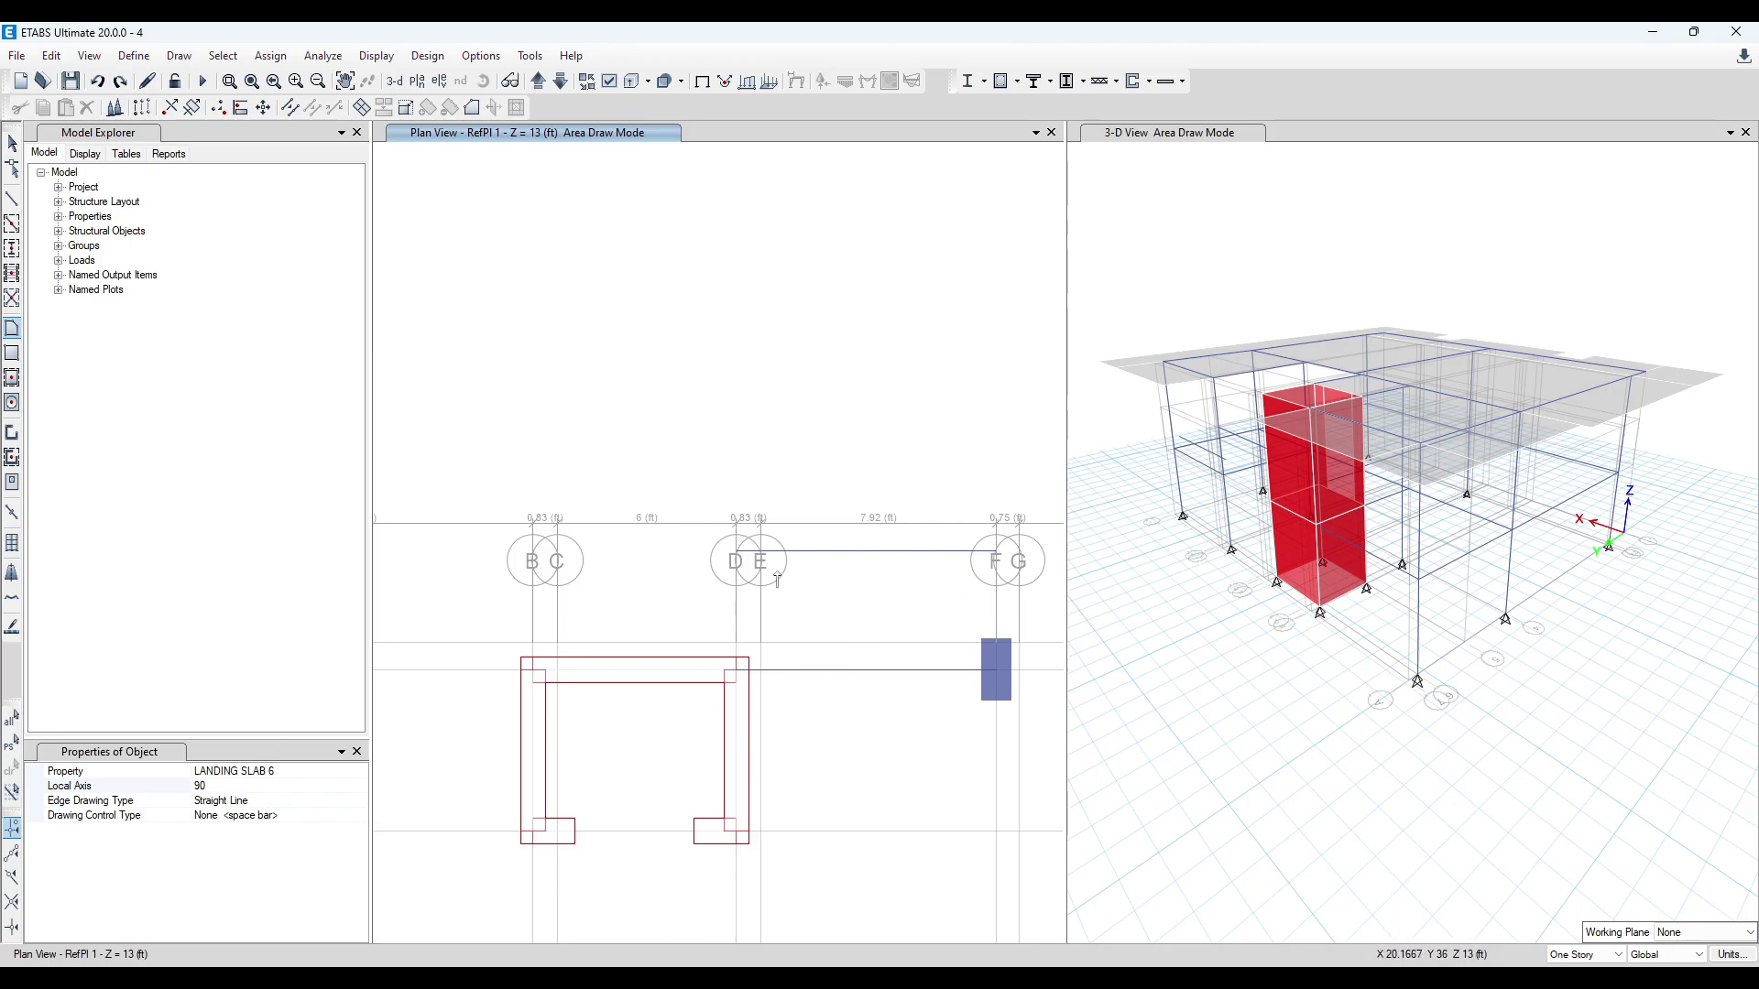
- Redraw the landing outline from the D joint through D 6 and F 6 to F
{"action": "scroll", "coordinate": [778, 570], "scroll_direction": "up", "scroll_amount": 3}
{"action": "left_click", "coordinate": [665, 516]}
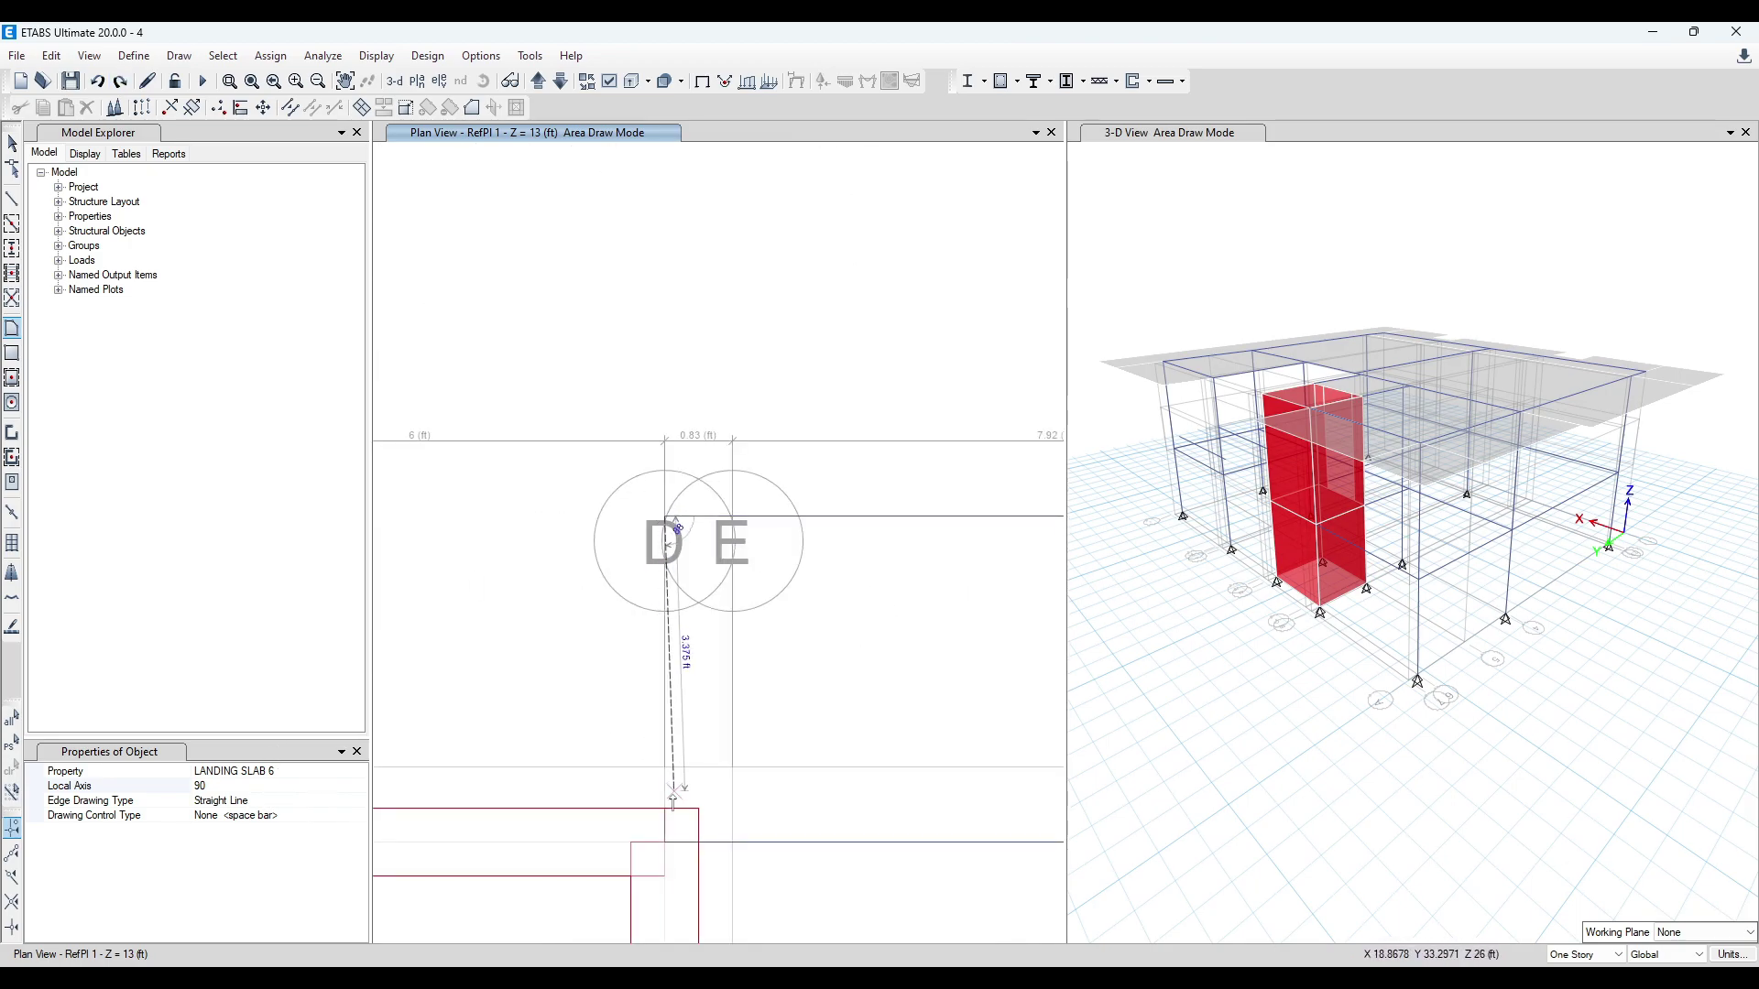
{"action": "left_click", "coordinate": [665, 839]}
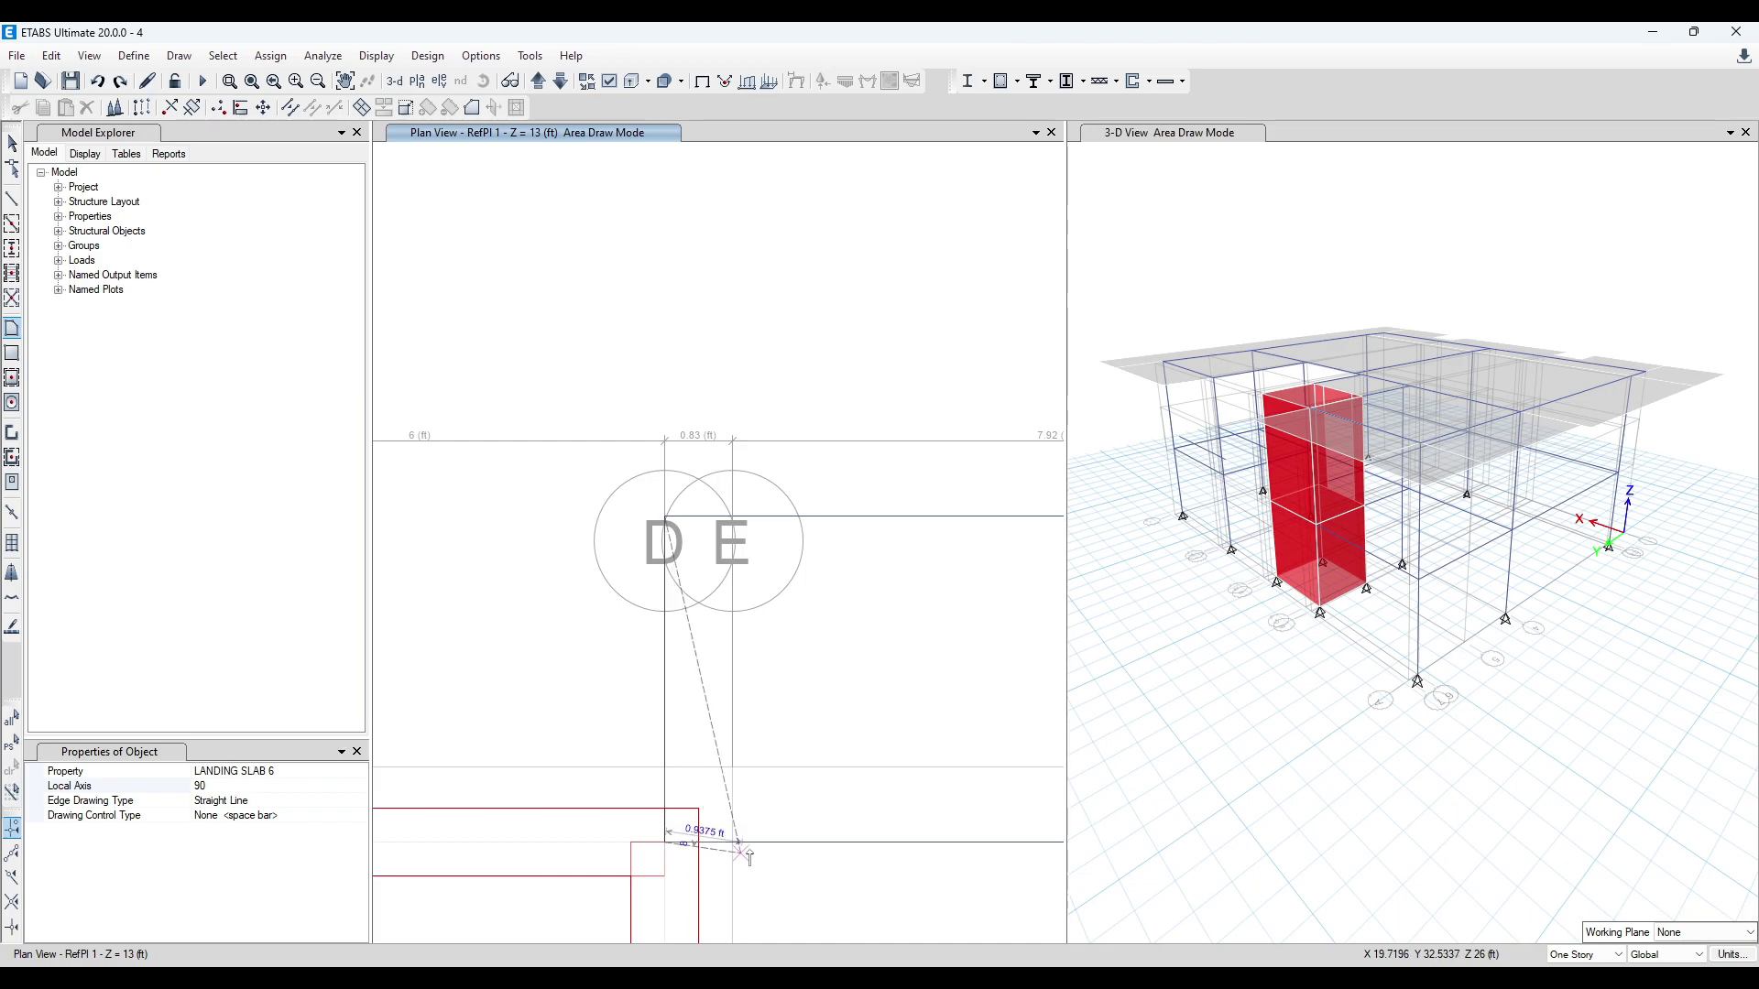
{"action": "scroll", "coordinate": [665, 838], "scroll_direction": "down", "scroll_amount": 3}
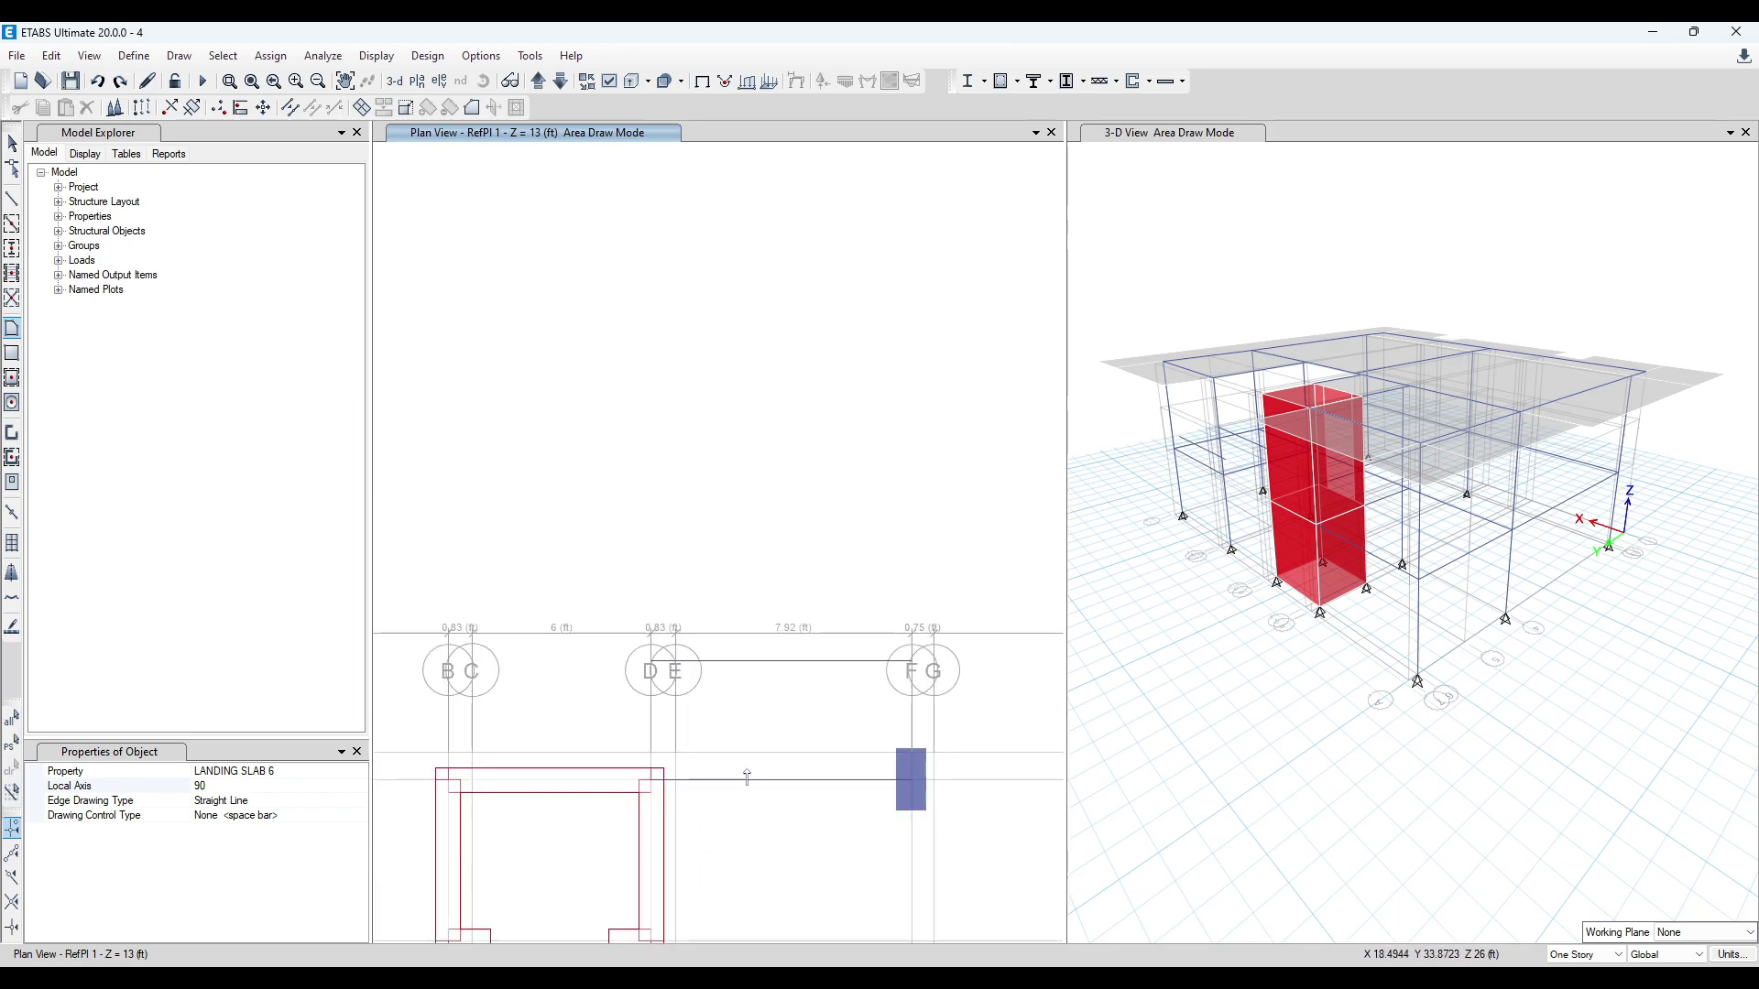
{"action": "left_click", "coordinate": [912, 781]}
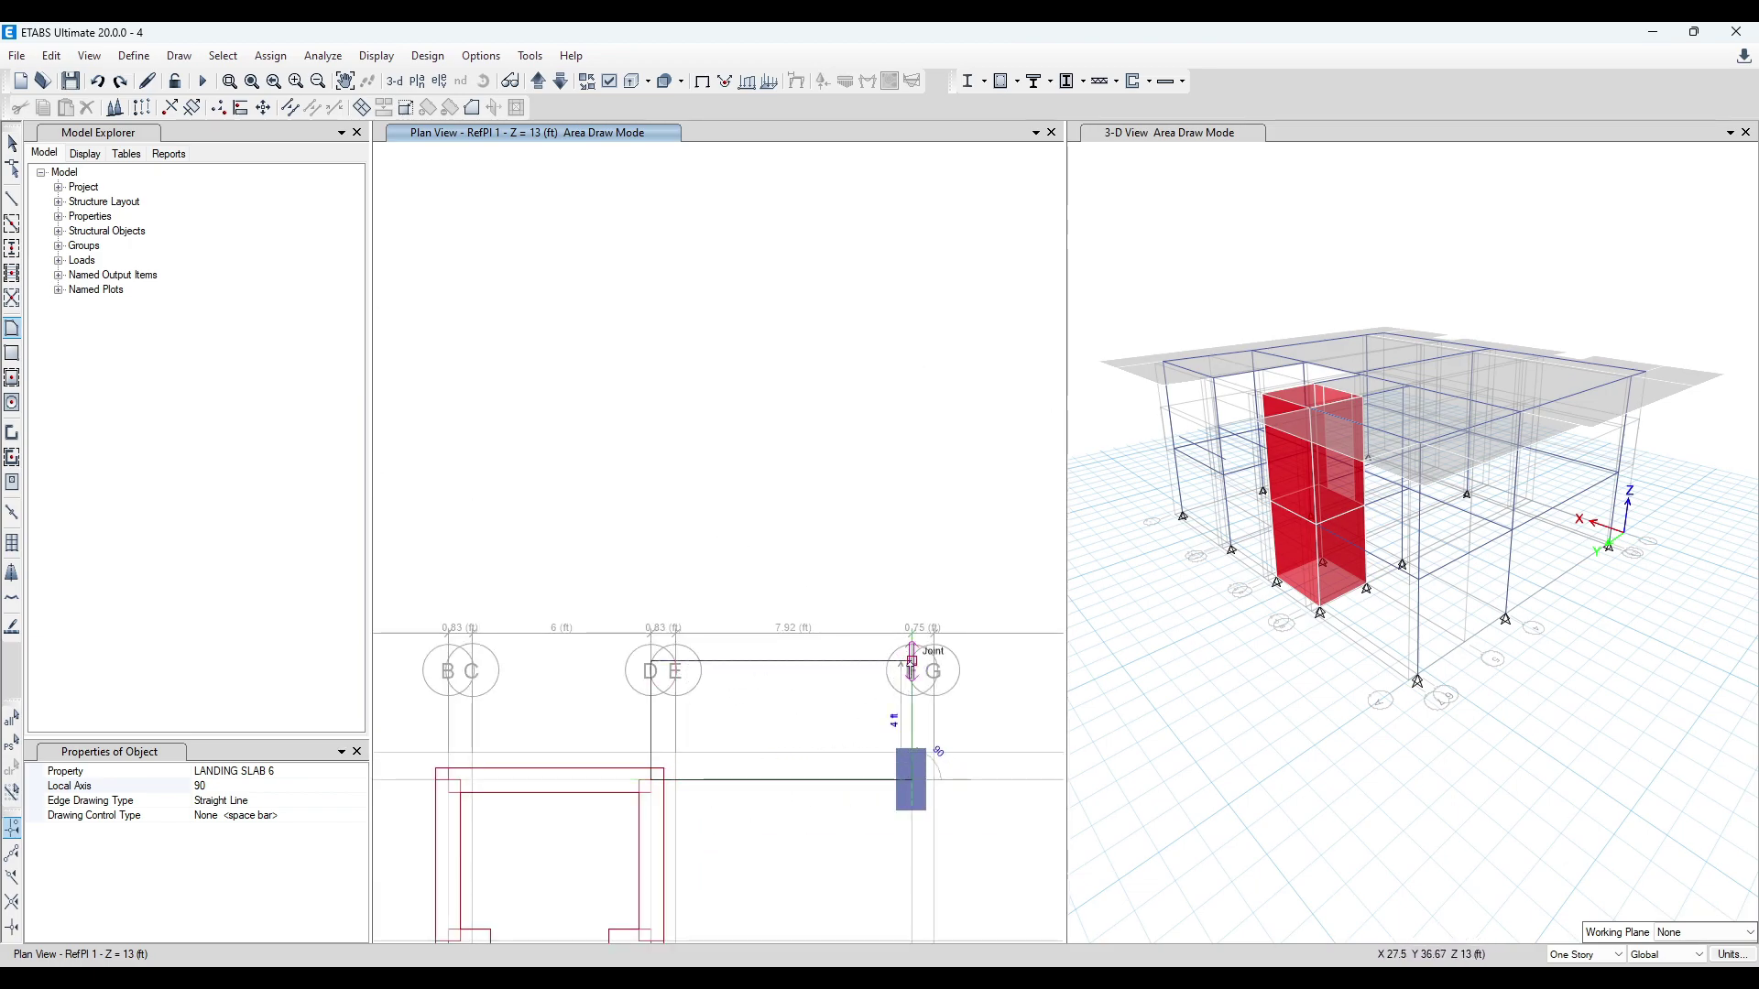
{"action": "double_click", "coordinate": [912, 661]}
{"action": "scroll", "coordinate": [869, 428], "scroll_direction": "down", "scroll_amount": 2}
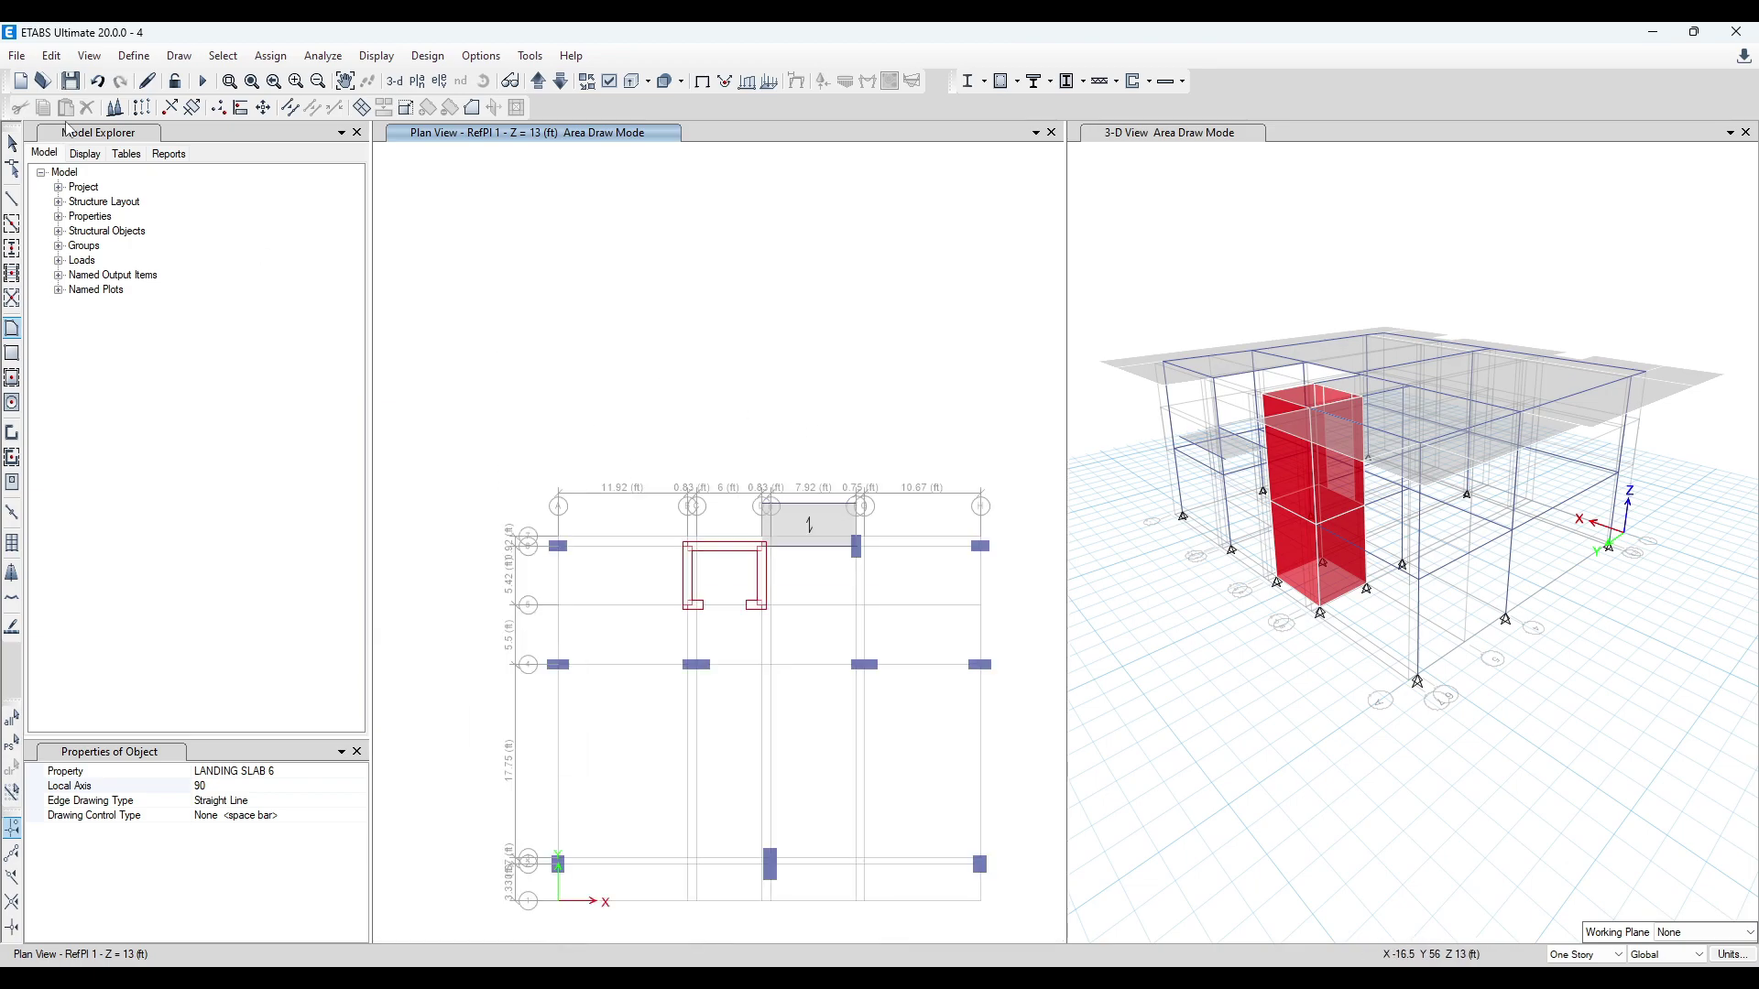
- Return to Select mode and select, then clear, the beam on the landing's top edge
{"action": "left_click", "coordinate": [12, 143]}
{"action": "left_click", "coordinate": [813, 514]}
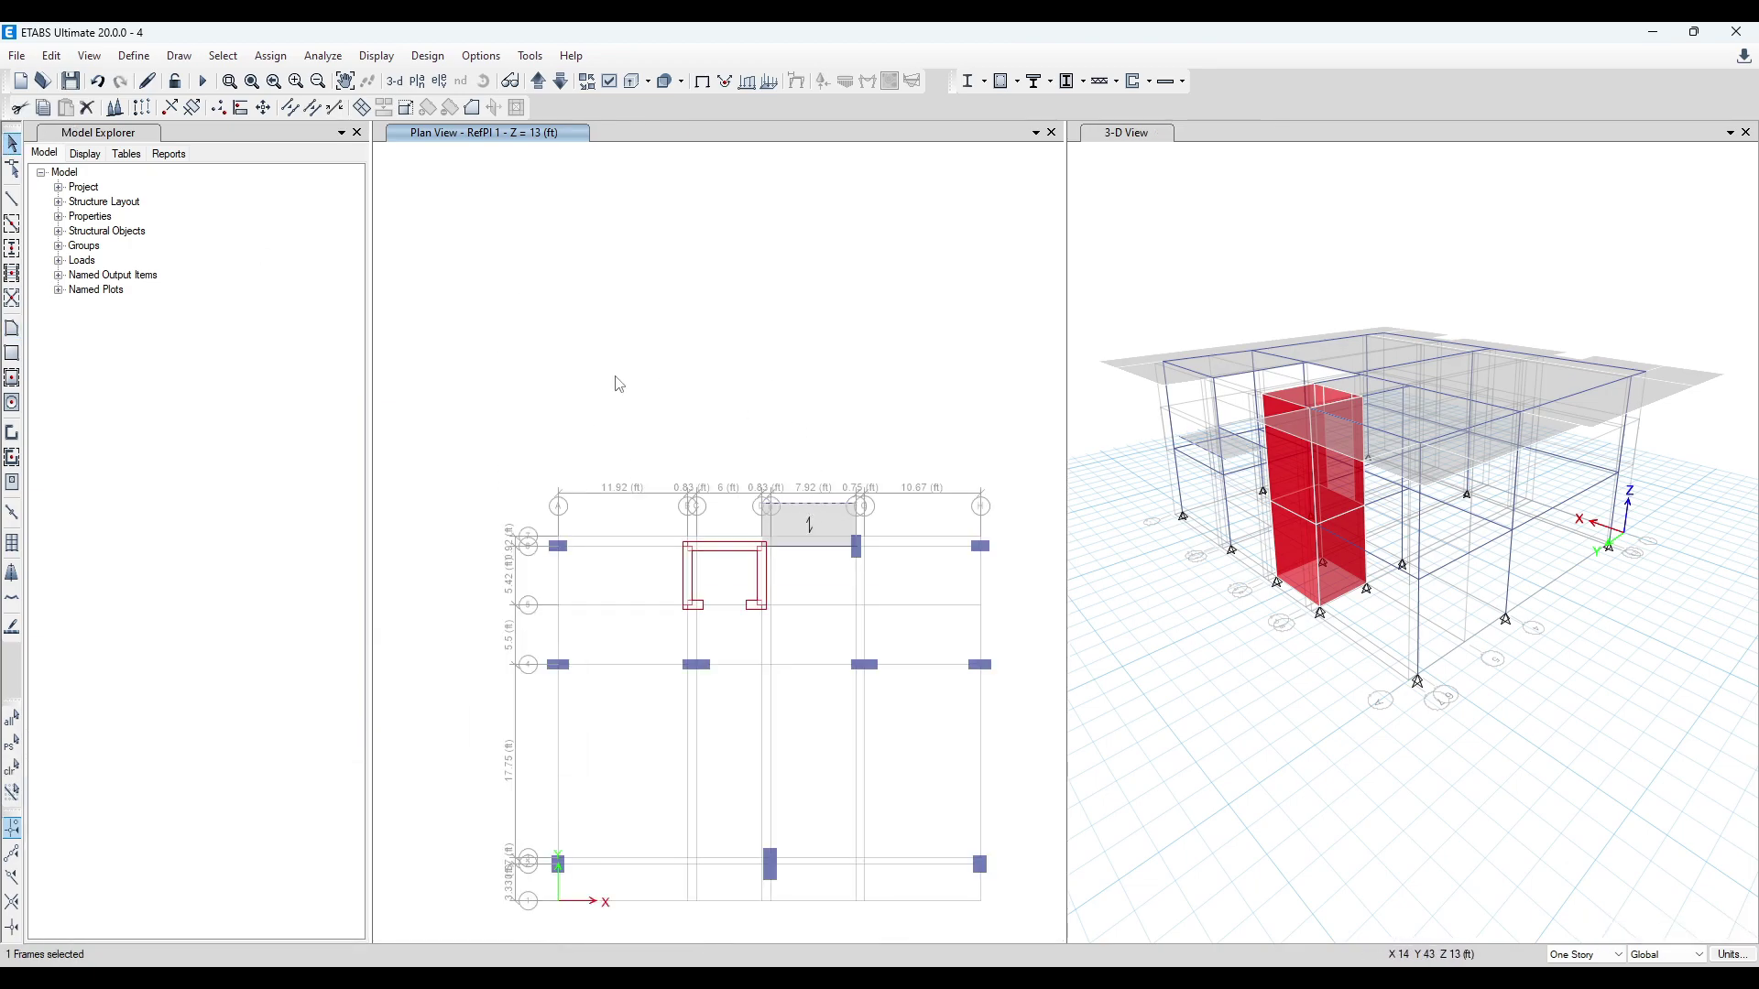
{"action": "left_click", "coordinate": [52, 56]}
{"action": "left_click", "coordinate": [601, 353]}
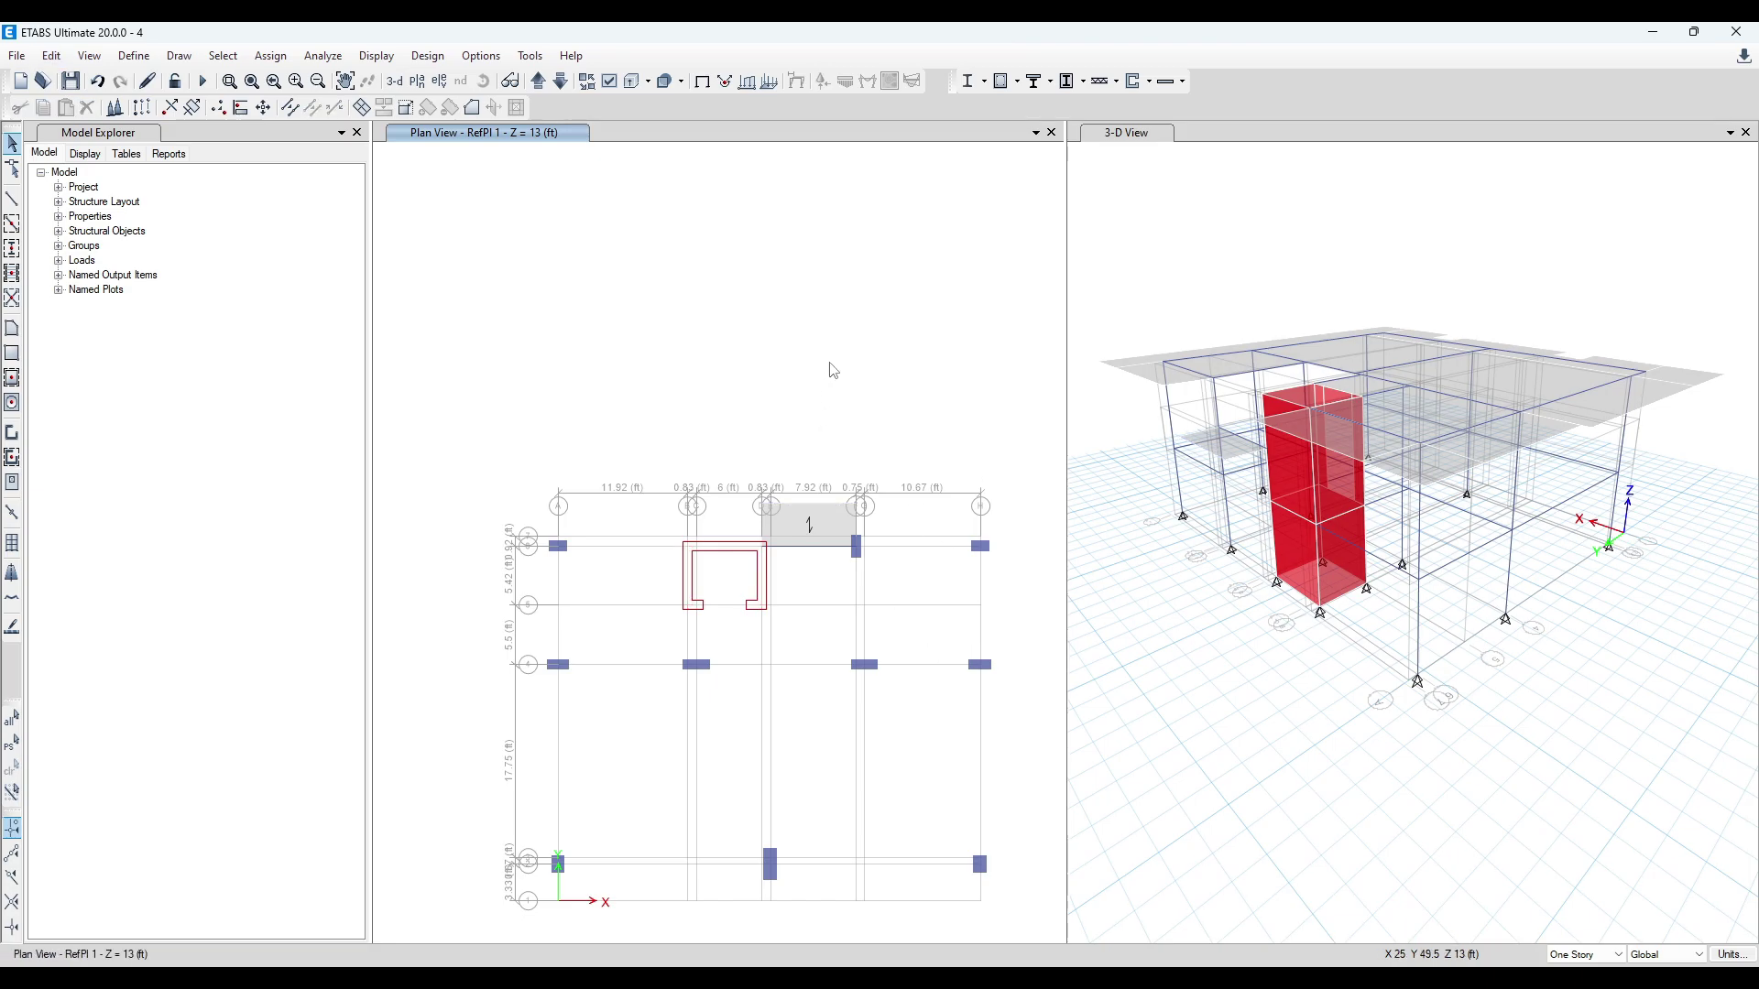
- Move to the Story2 plan and check the beam at the stair opening's lower edge
{"action": "left_click", "coordinate": [538, 81]}
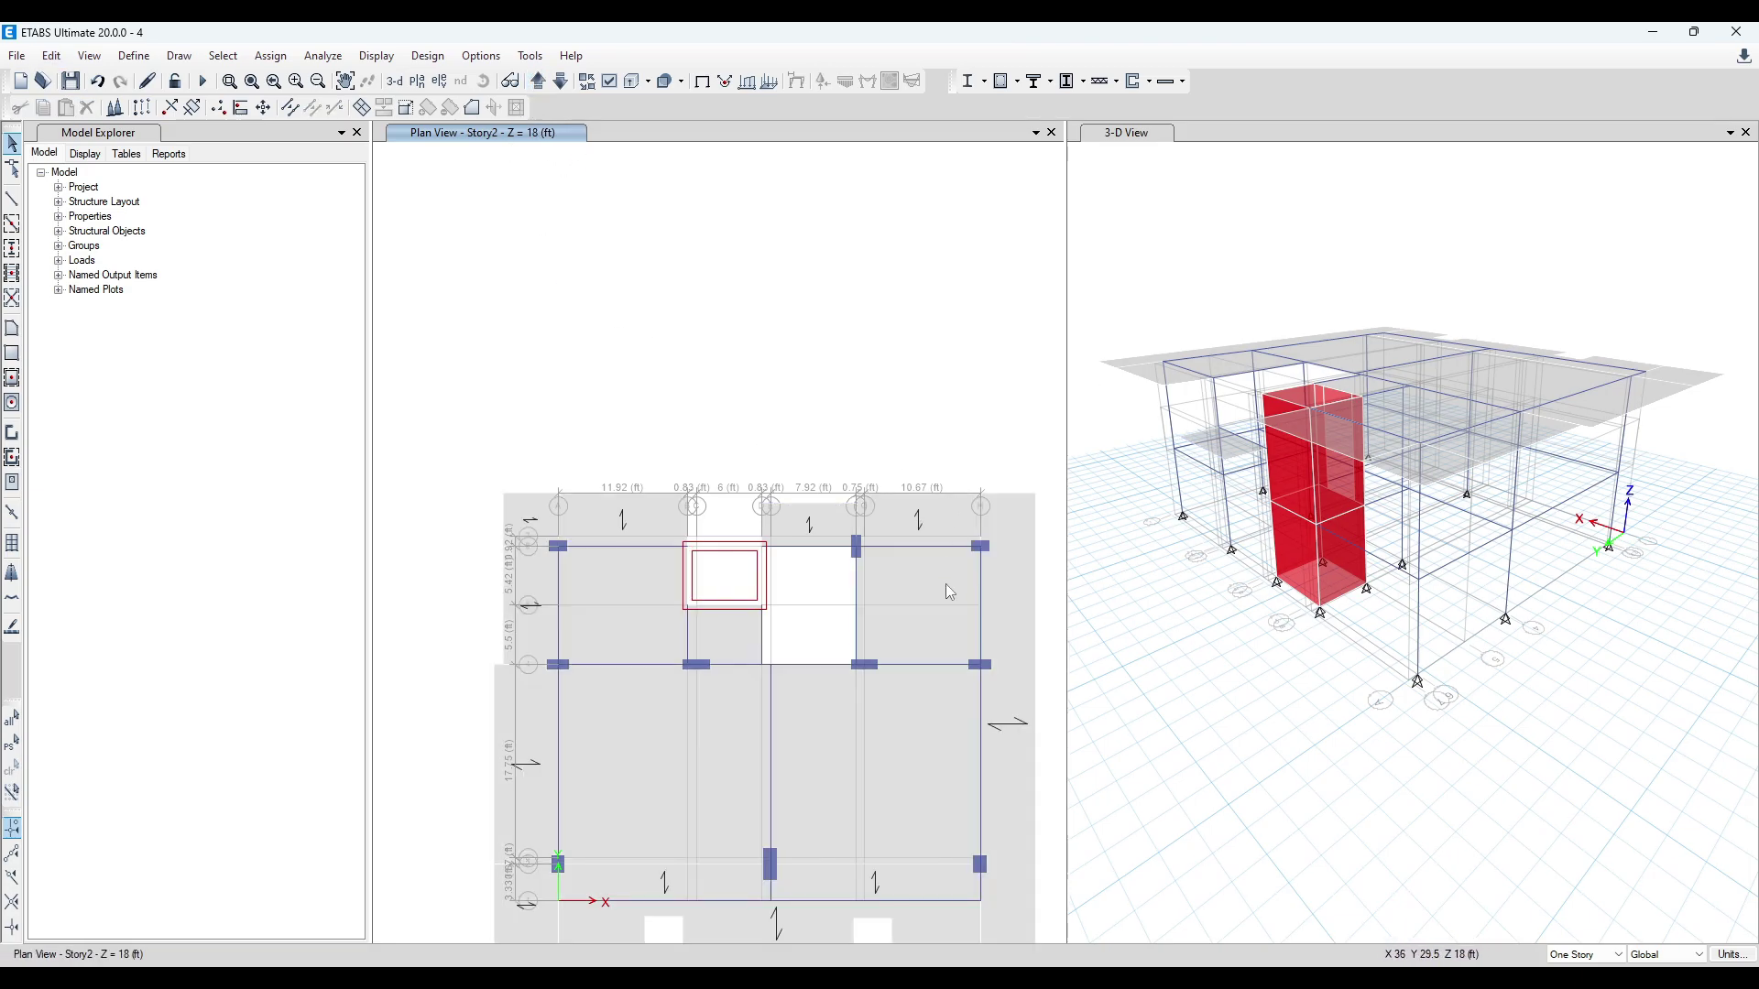
{"action": "scroll", "coordinate": [766, 549], "scroll_direction": "up", "scroll_amount": 3}
{"action": "left_click", "coordinate": [764, 541]}
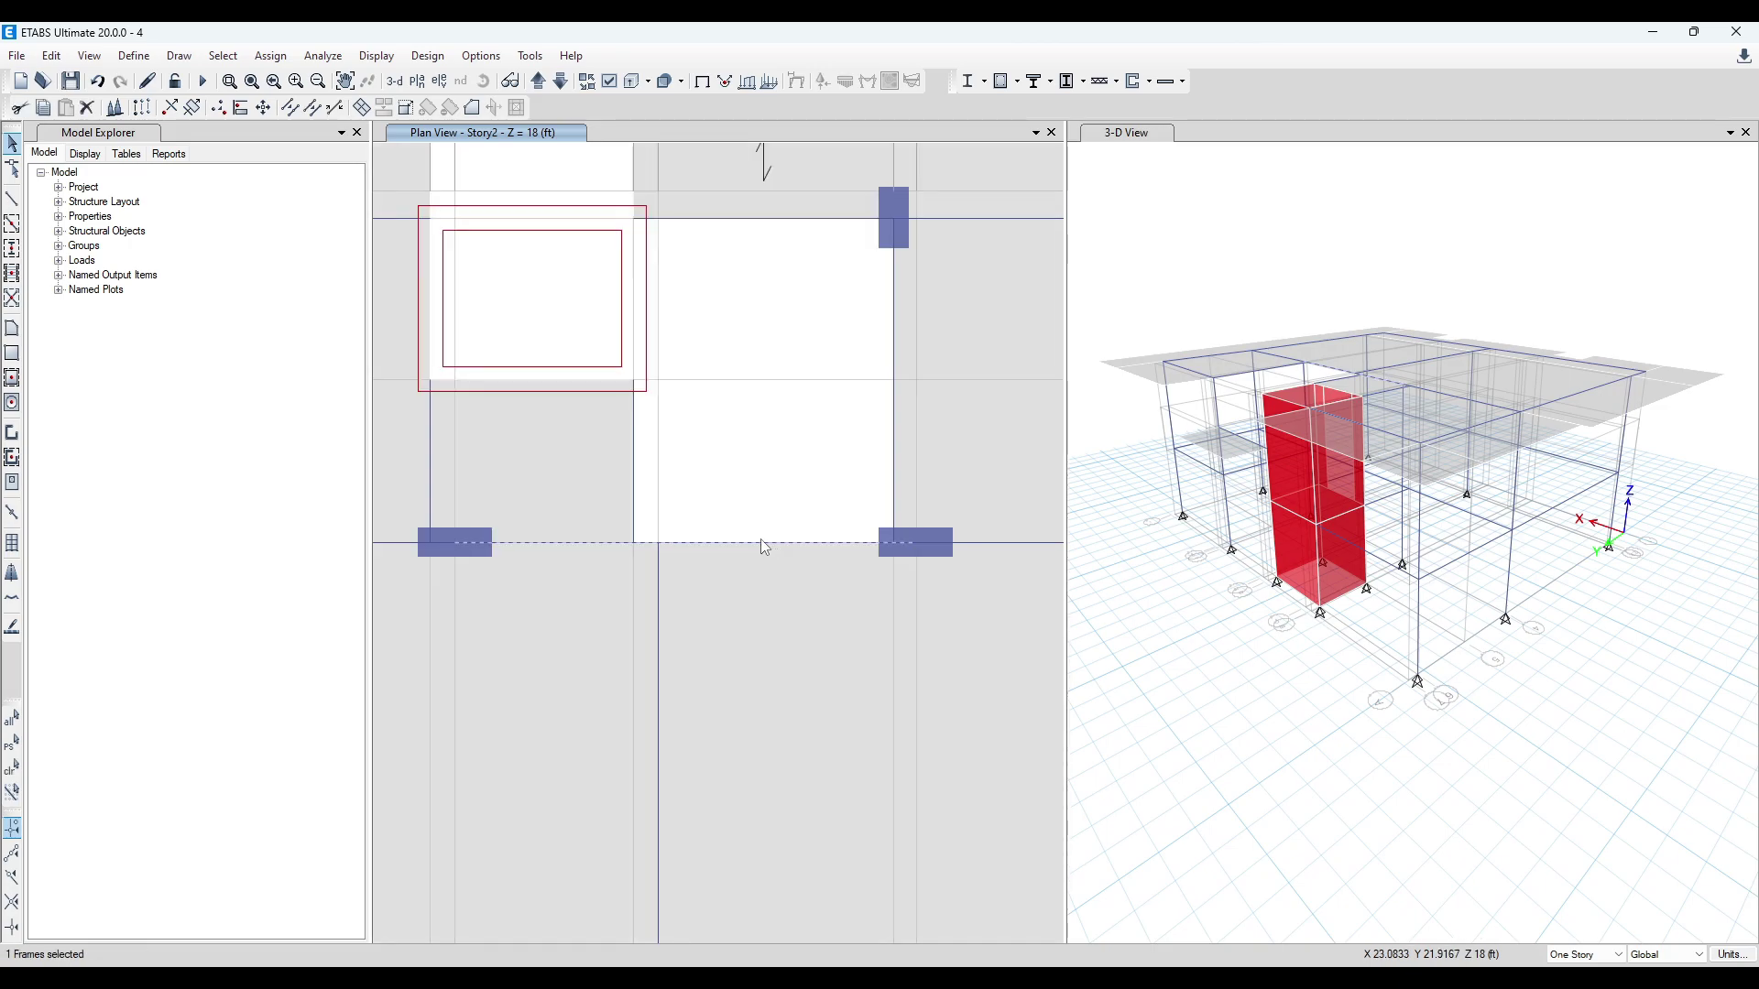
{"action": "scroll", "coordinate": [739, 506], "scroll_direction": "down", "scroll_amount": 3}
{"action": "scroll", "coordinate": [689, 515], "scroll_direction": "up", "scroll_amount": 3}
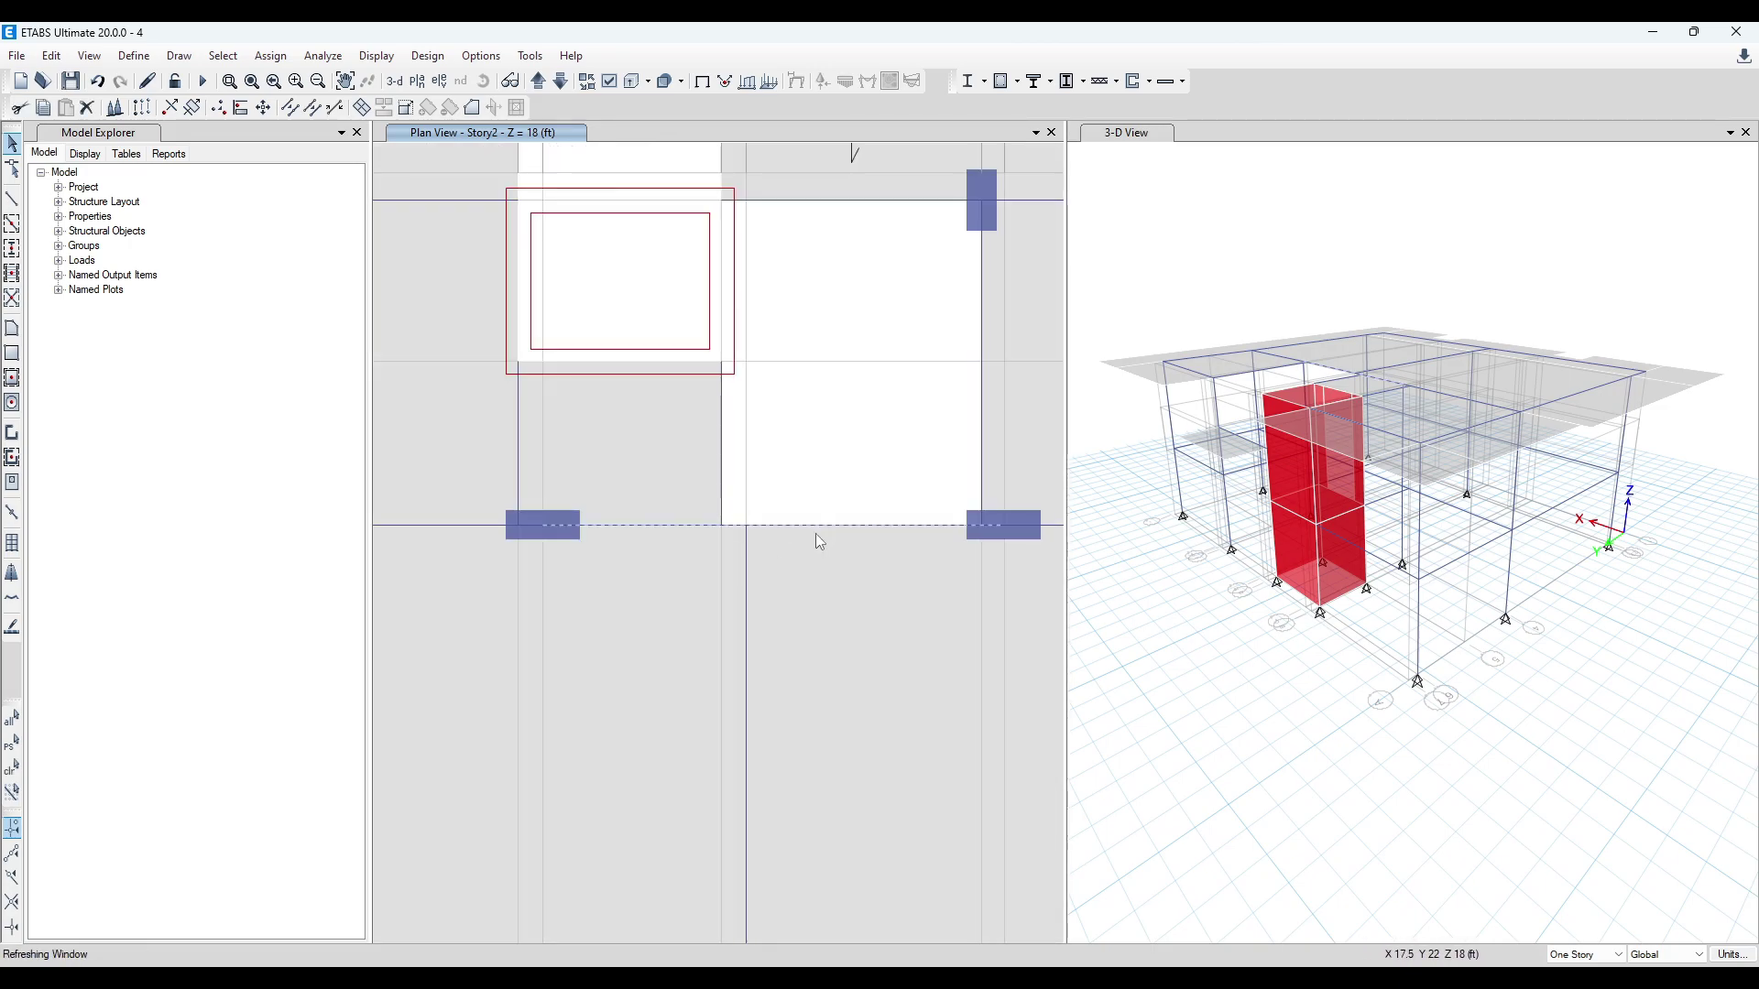
{"action": "scroll", "coordinate": [673, 534], "scroll_direction": "down", "scroll_amount": 4}
{"action": "left_click", "coordinate": [712, 530]}
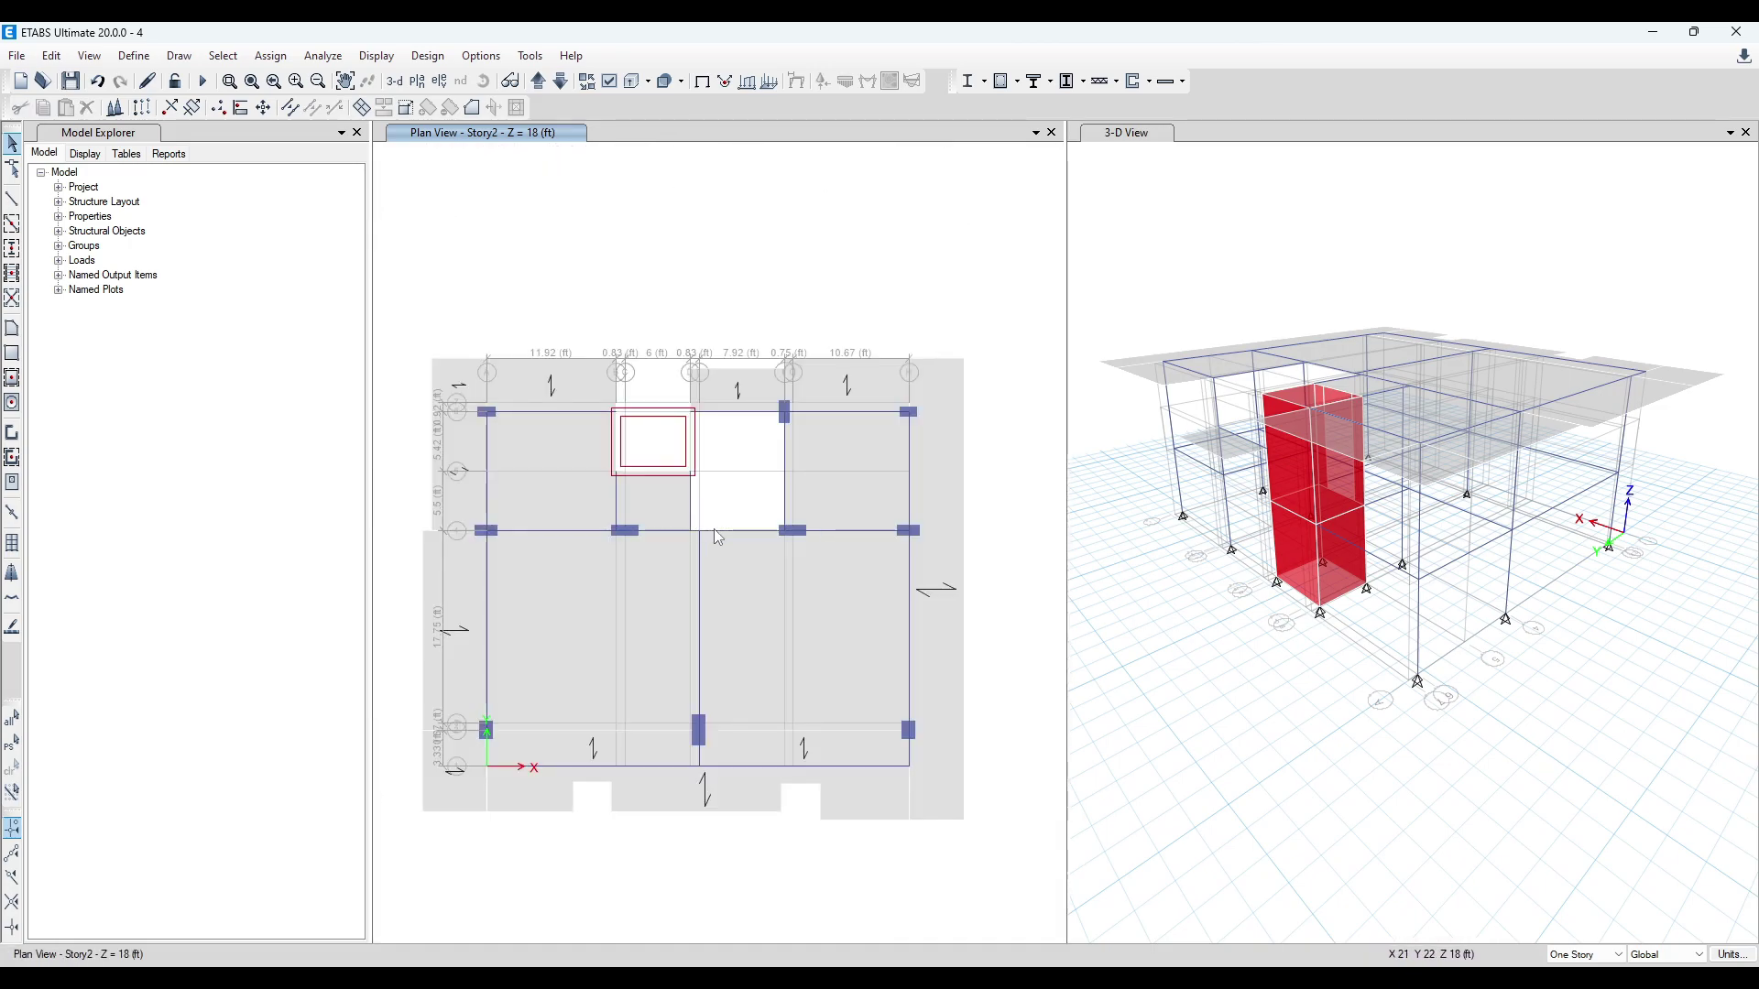
- Start drawing frame lines with the section property set to None
{"action": "left_click", "coordinate": [14, 202]}
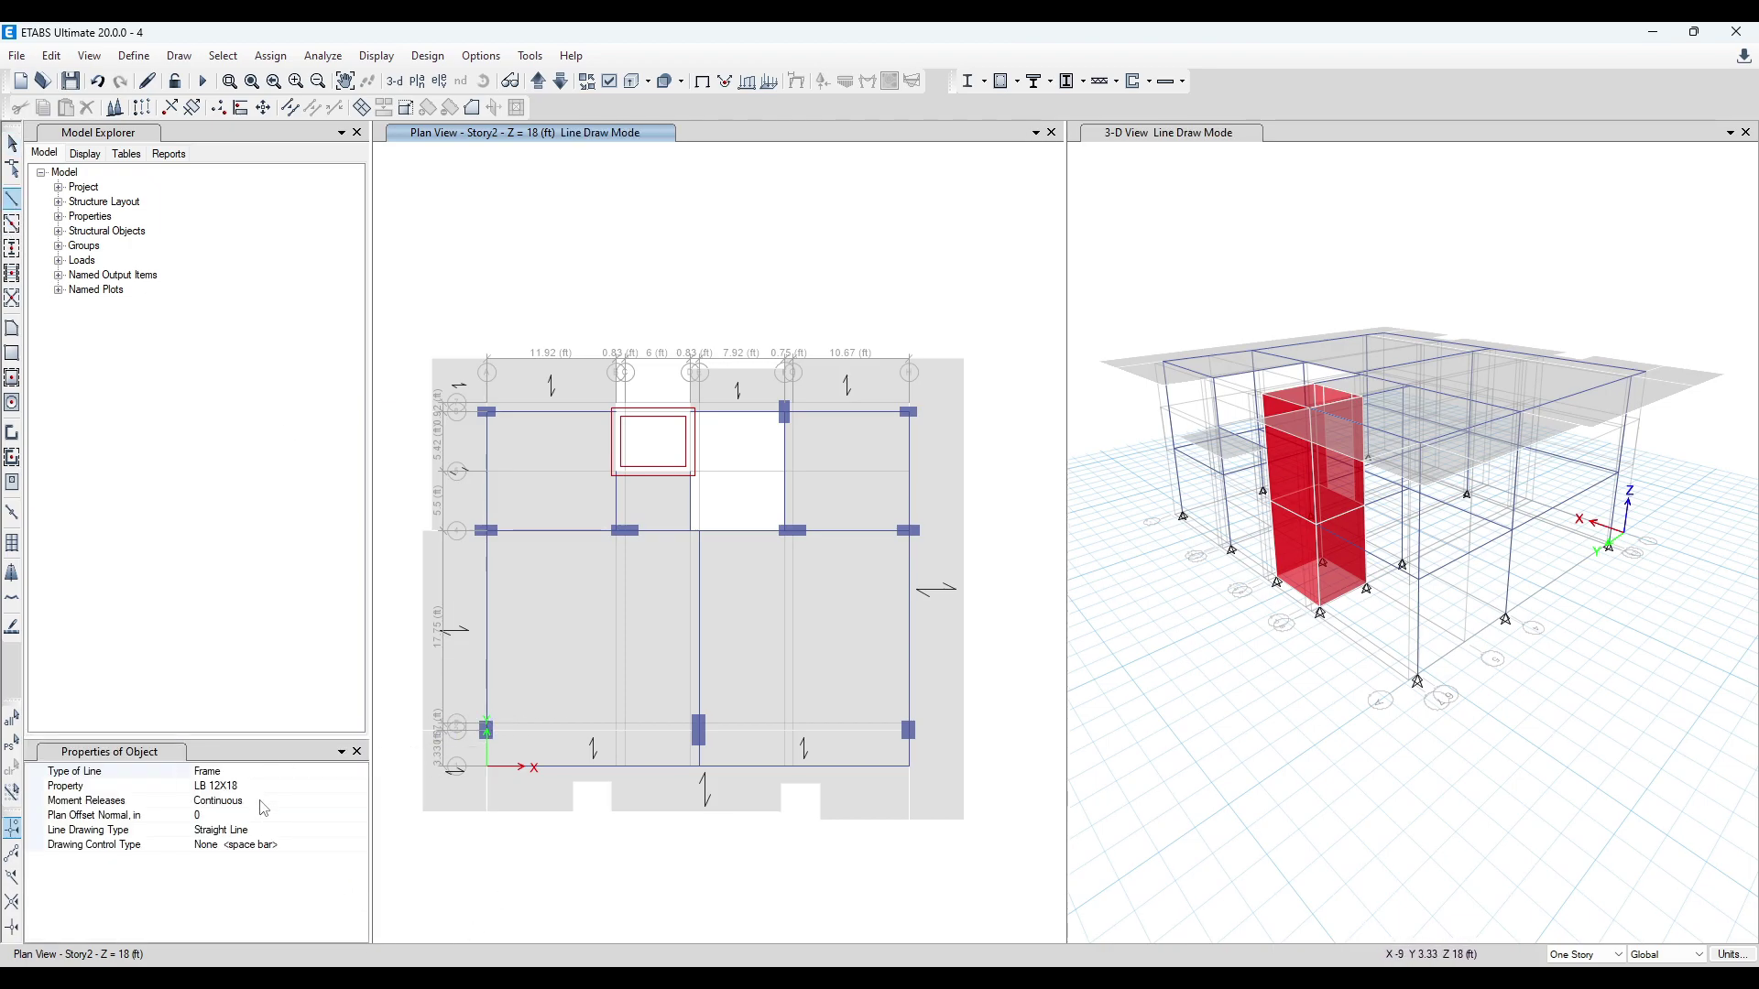
{"action": "left_click", "coordinate": [290, 788]}
{"action": "left_click", "coordinate": [360, 786]}
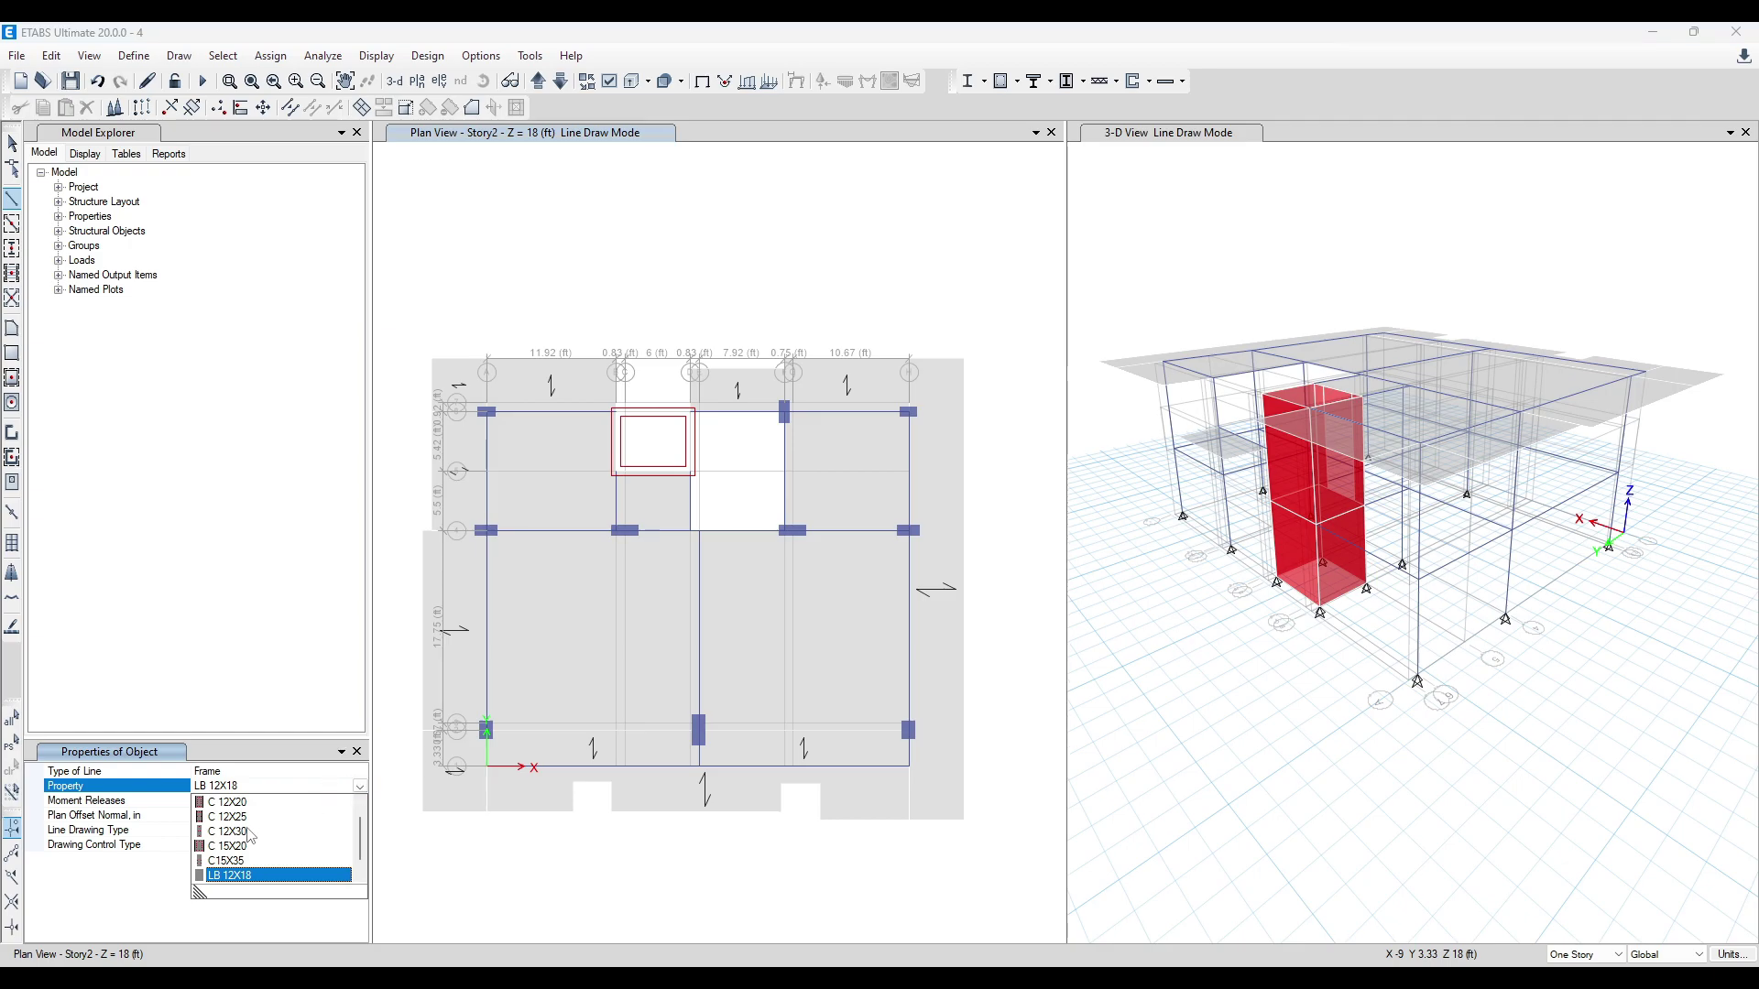
{"action": "scroll", "coordinate": [266, 841], "scroll_direction": "down", "scroll_amount": 1}
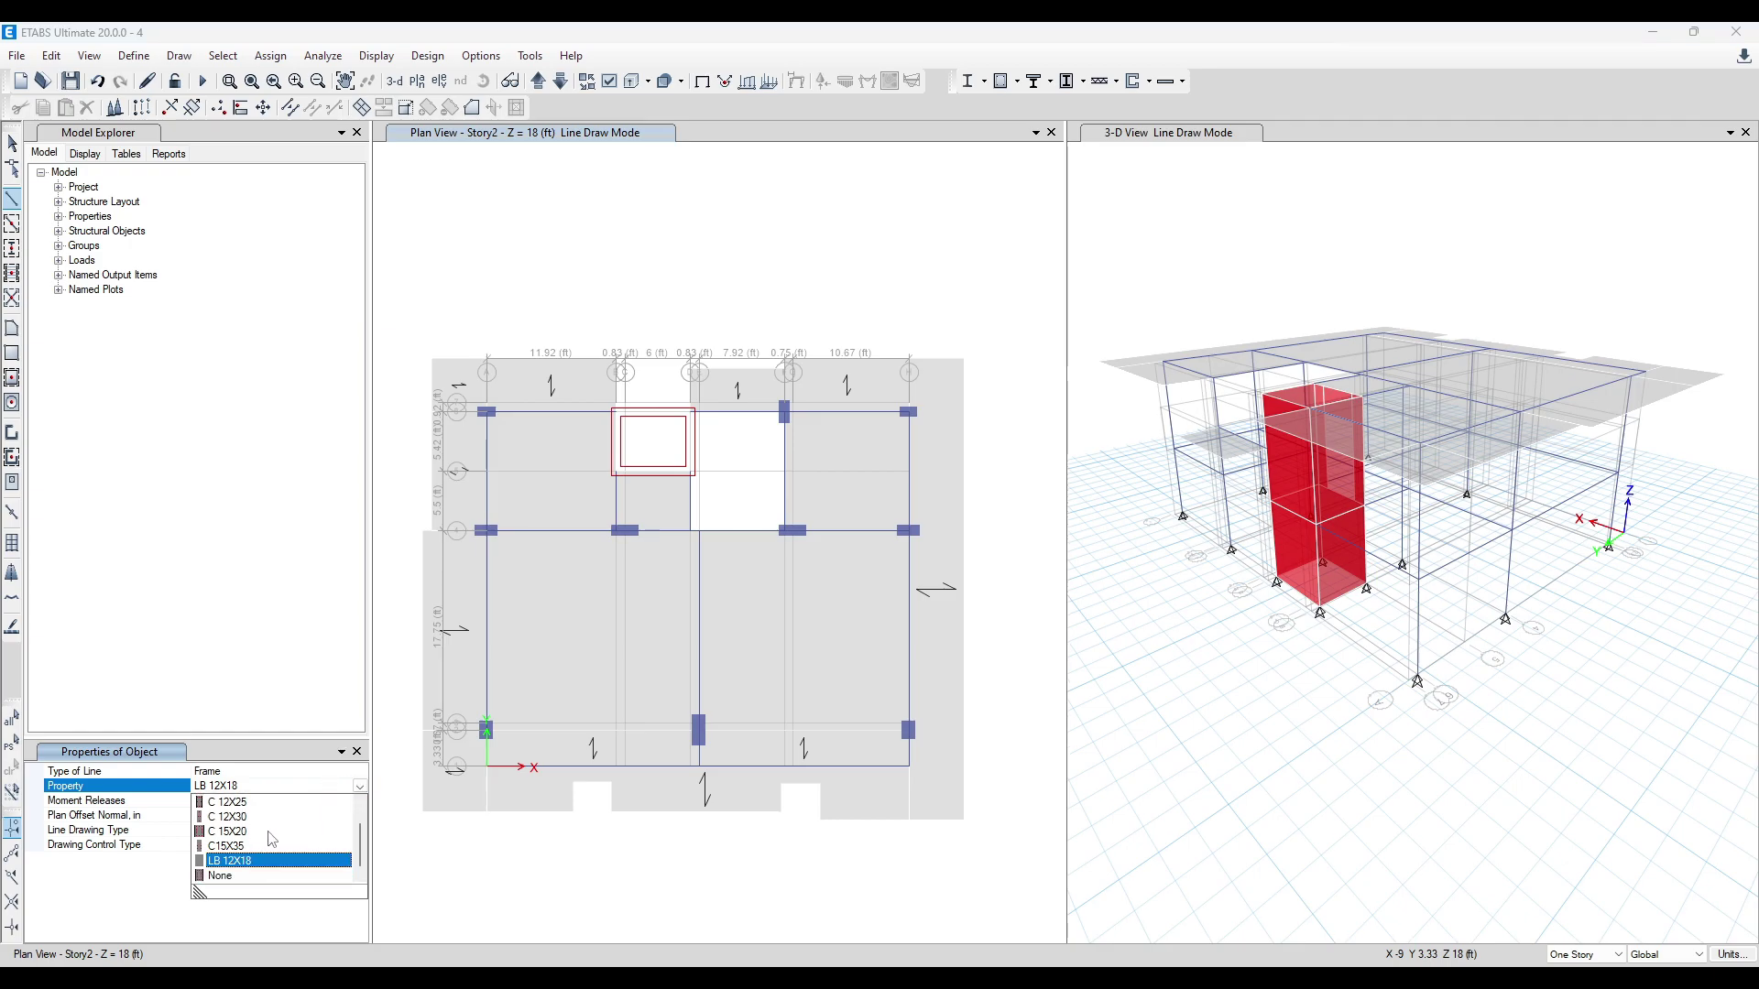
{"action": "left_click", "coordinate": [243, 877]}
{"action": "scroll", "coordinate": [754, 524], "scroll_direction": "up", "scroll_amount": 3}
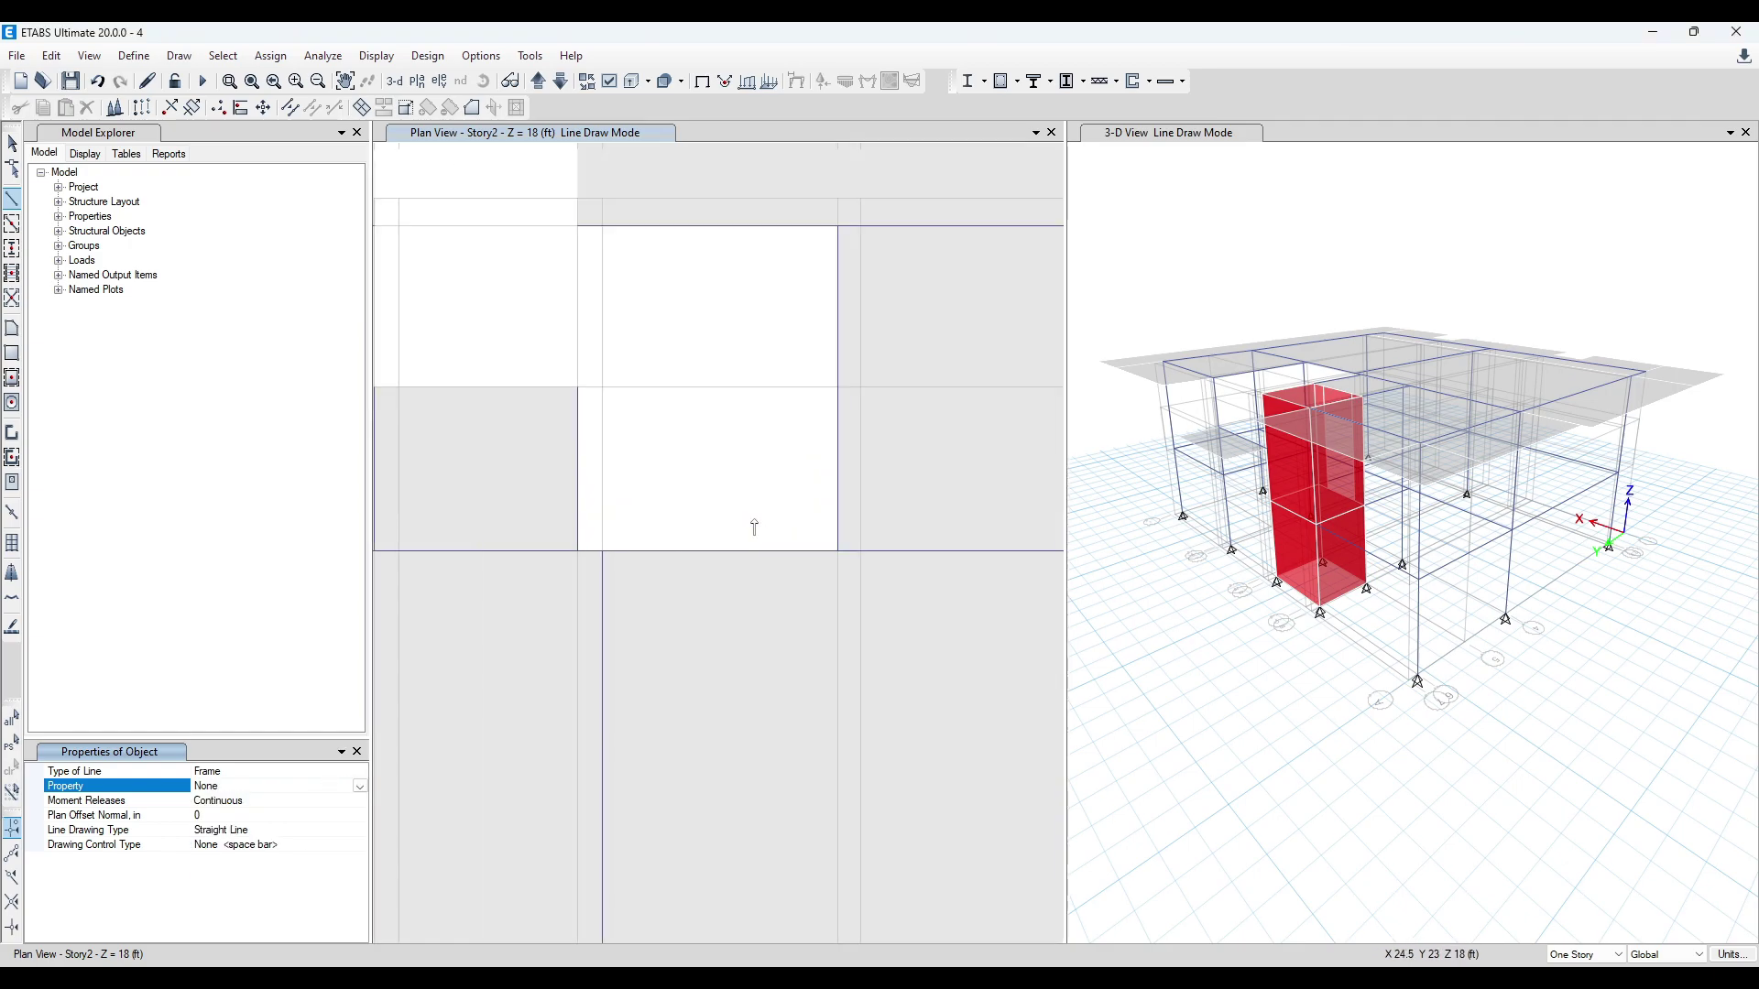
- Draw a line from grid point D4 to E4 and select it
{"action": "left_click", "coordinate": [578, 552]}
{"action": "left_click", "coordinate": [841, 554]}
{"action": "key", "text": "Escape"}
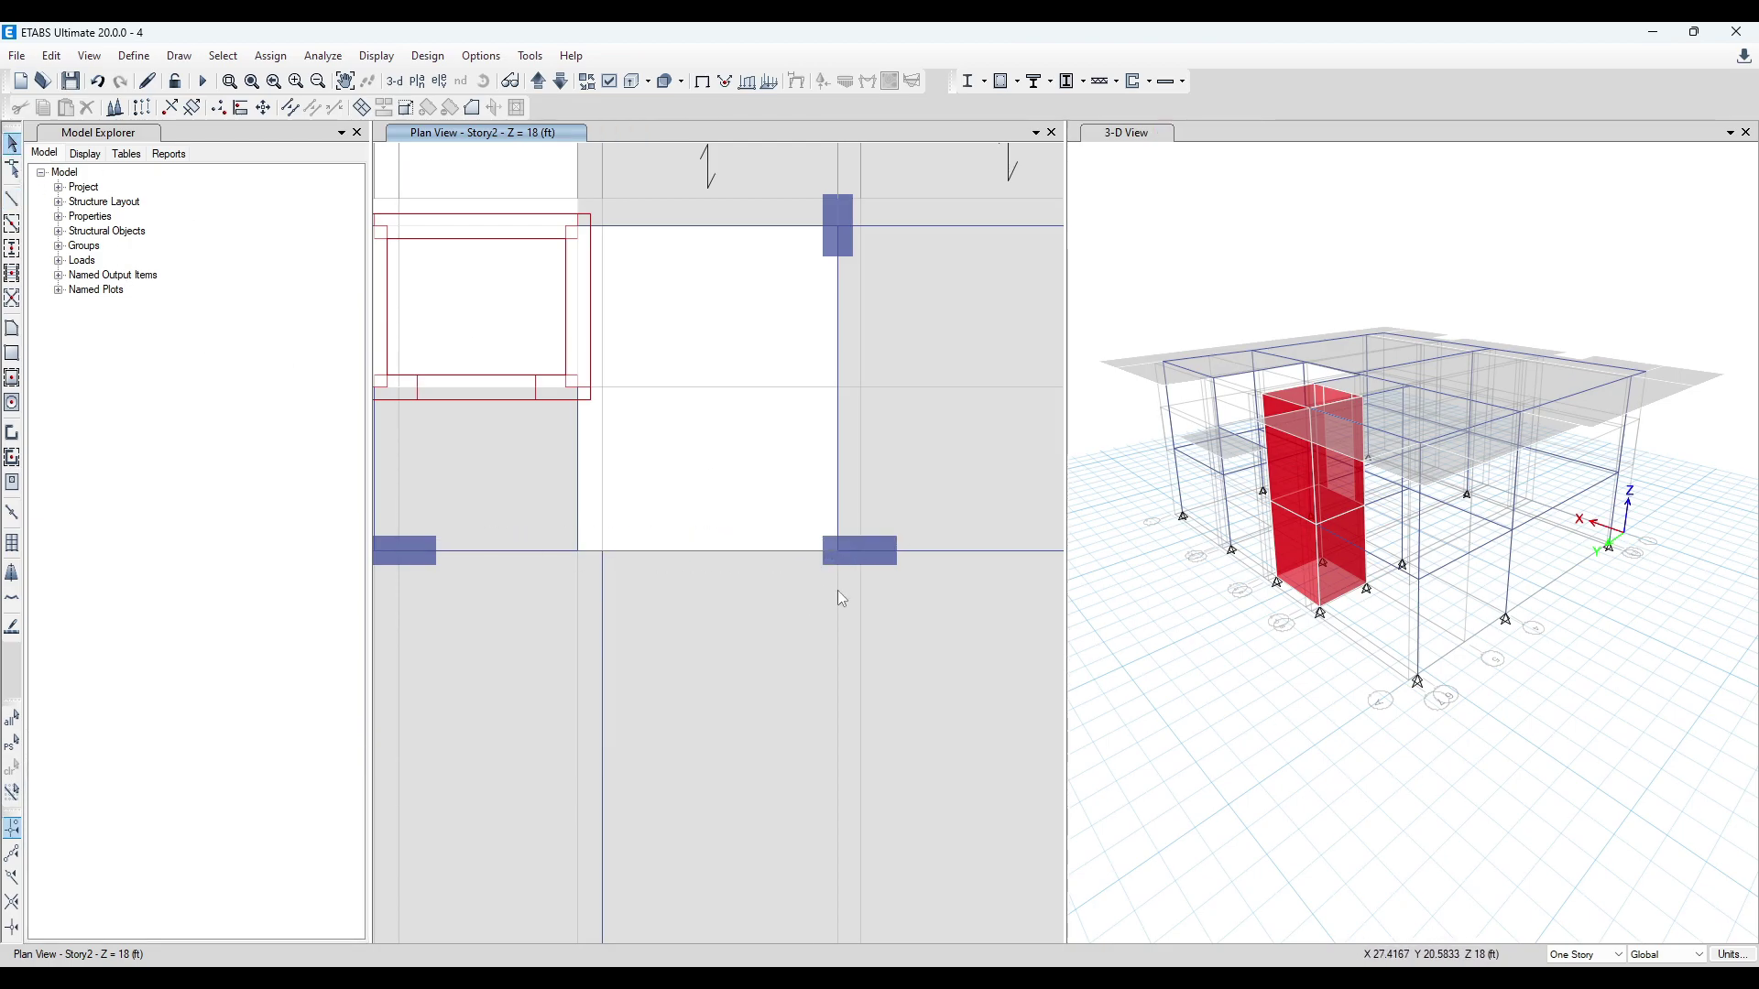
{"action": "left_click", "coordinate": [783, 553]}
{"action": "scroll", "coordinate": [783, 553], "scroll_direction": "down", "scroll_amount": 3}
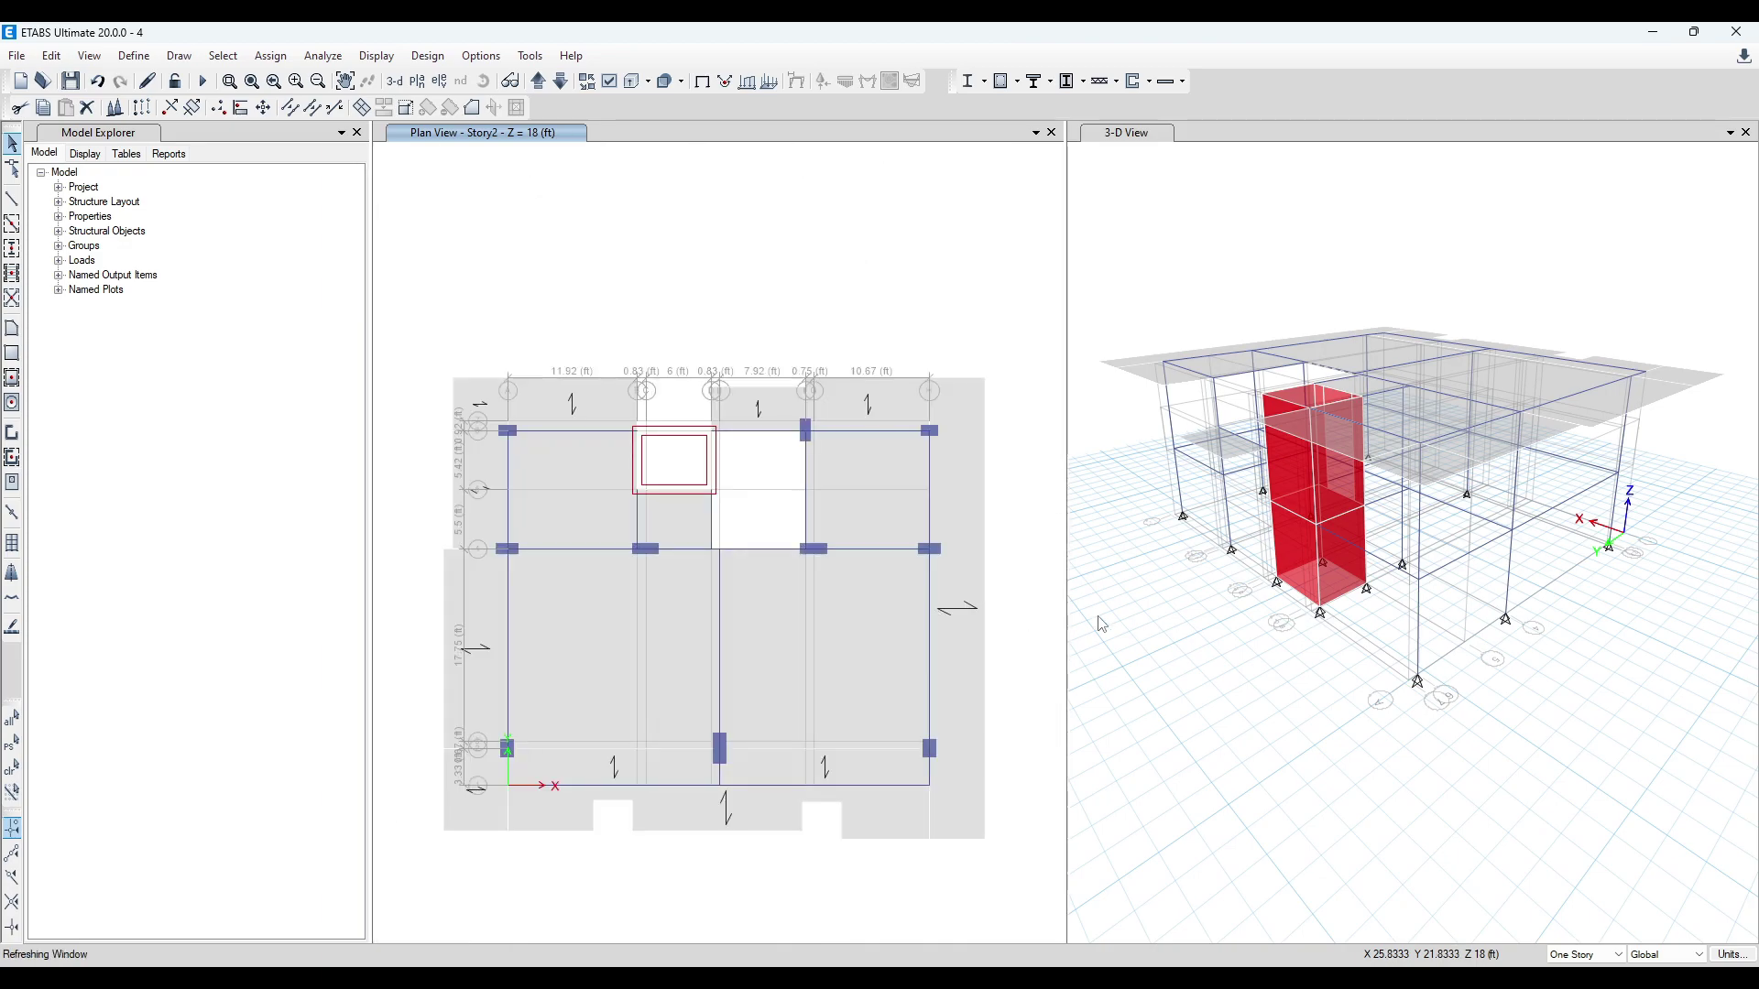
- Open Replicate for the new line and bring up the AutoCAD stair drawing
{"action": "left_click", "coordinate": [152, 111]}
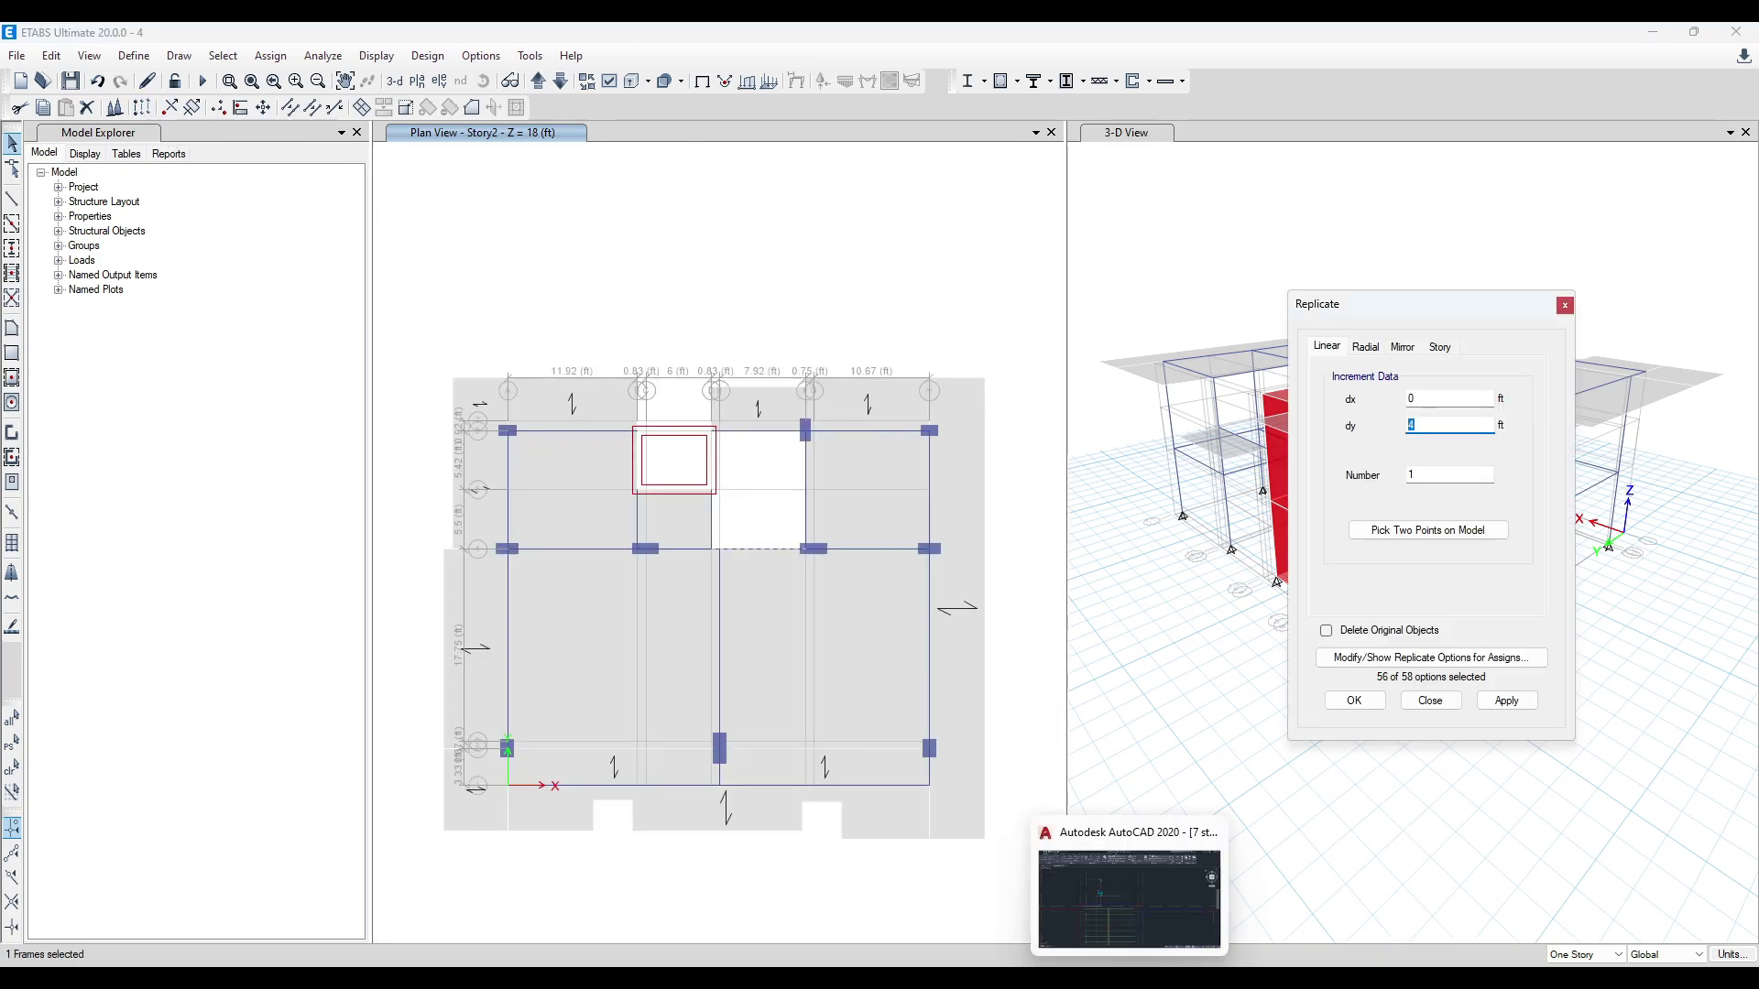
{"action": "left_click", "coordinate": [1135, 895]}
{"action": "scroll", "coordinate": [815, 726], "scroll_direction": "down", "scroll_amount": 5}
{"action": "scroll", "coordinate": [816, 727], "scroll_direction": "up", "scroll_amount": 4}
{"action": "scroll", "coordinate": [816, 726], "scroll_direction": "up", "scroll_amount": 3}
{"action": "scroll", "coordinate": [852, 549], "scroll_direction": "up", "scroll_amount": 1}
{"action": "scroll", "coordinate": [675, 189], "scroll_direction": "up", "scroll_amount": 1}
- Dimension the 6" offset and the 3'-11" vertical distance at the landing, then go back to ETABS
{"action": "left_click", "coordinate": [569, 77]}
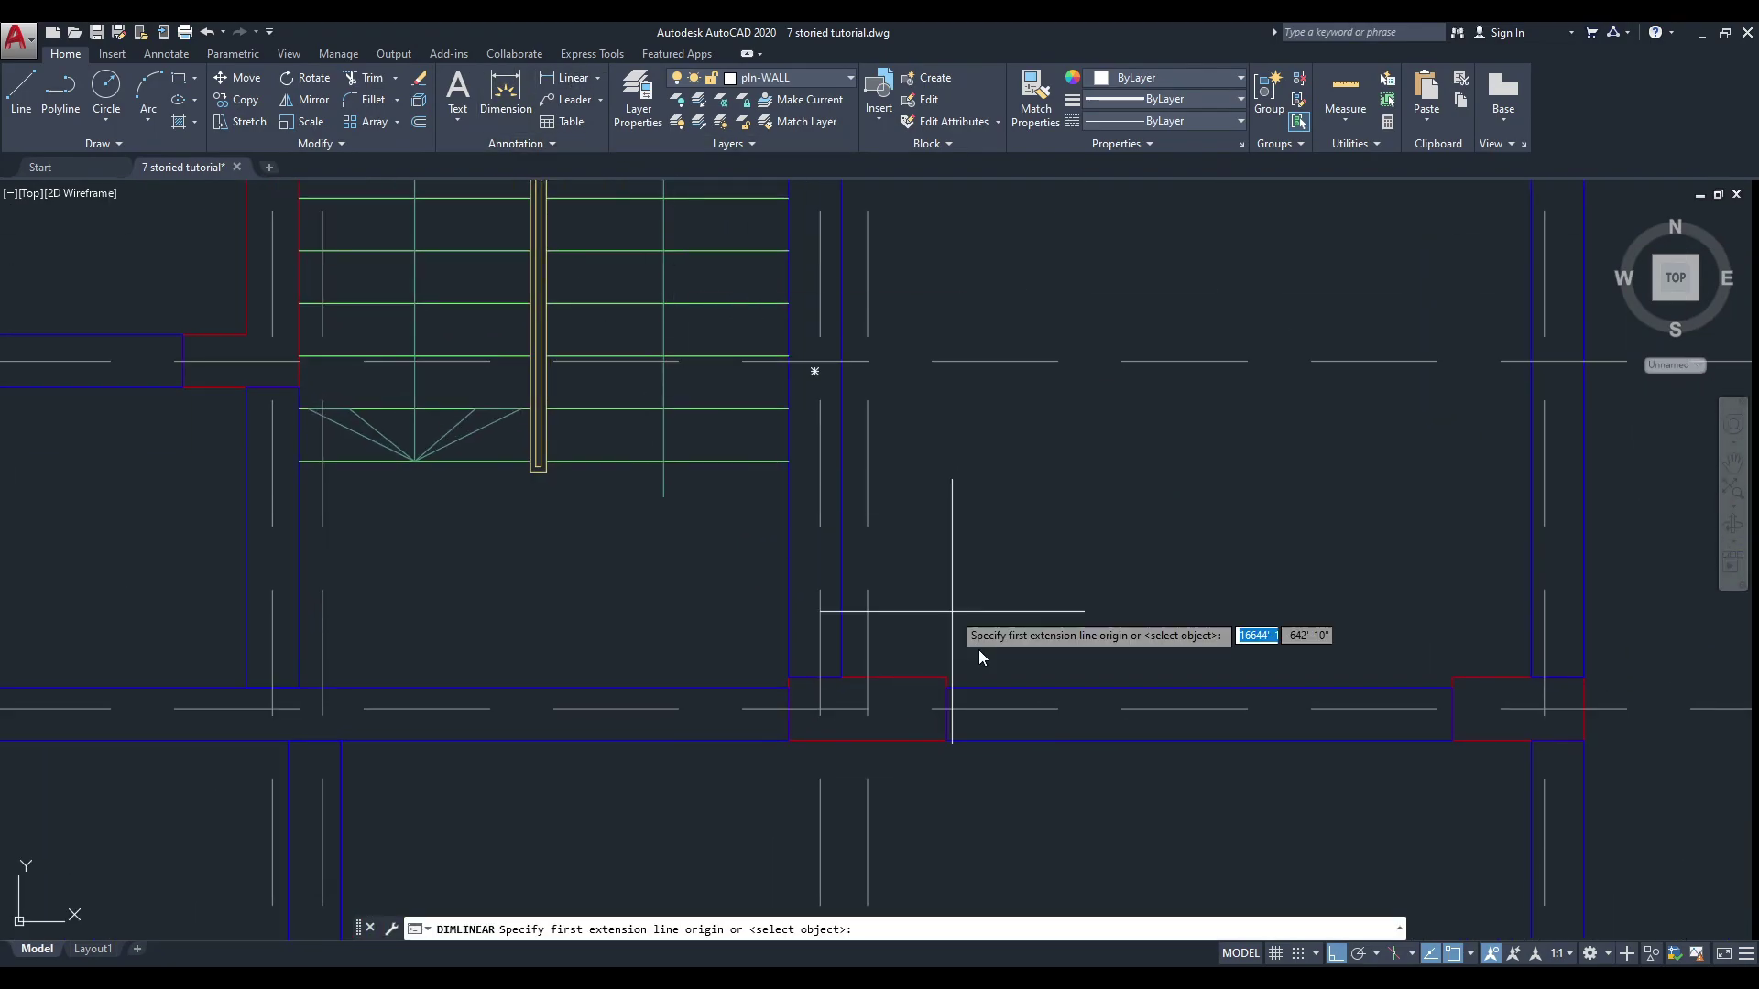
{"action": "left_click", "coordinate": [818, 709]}
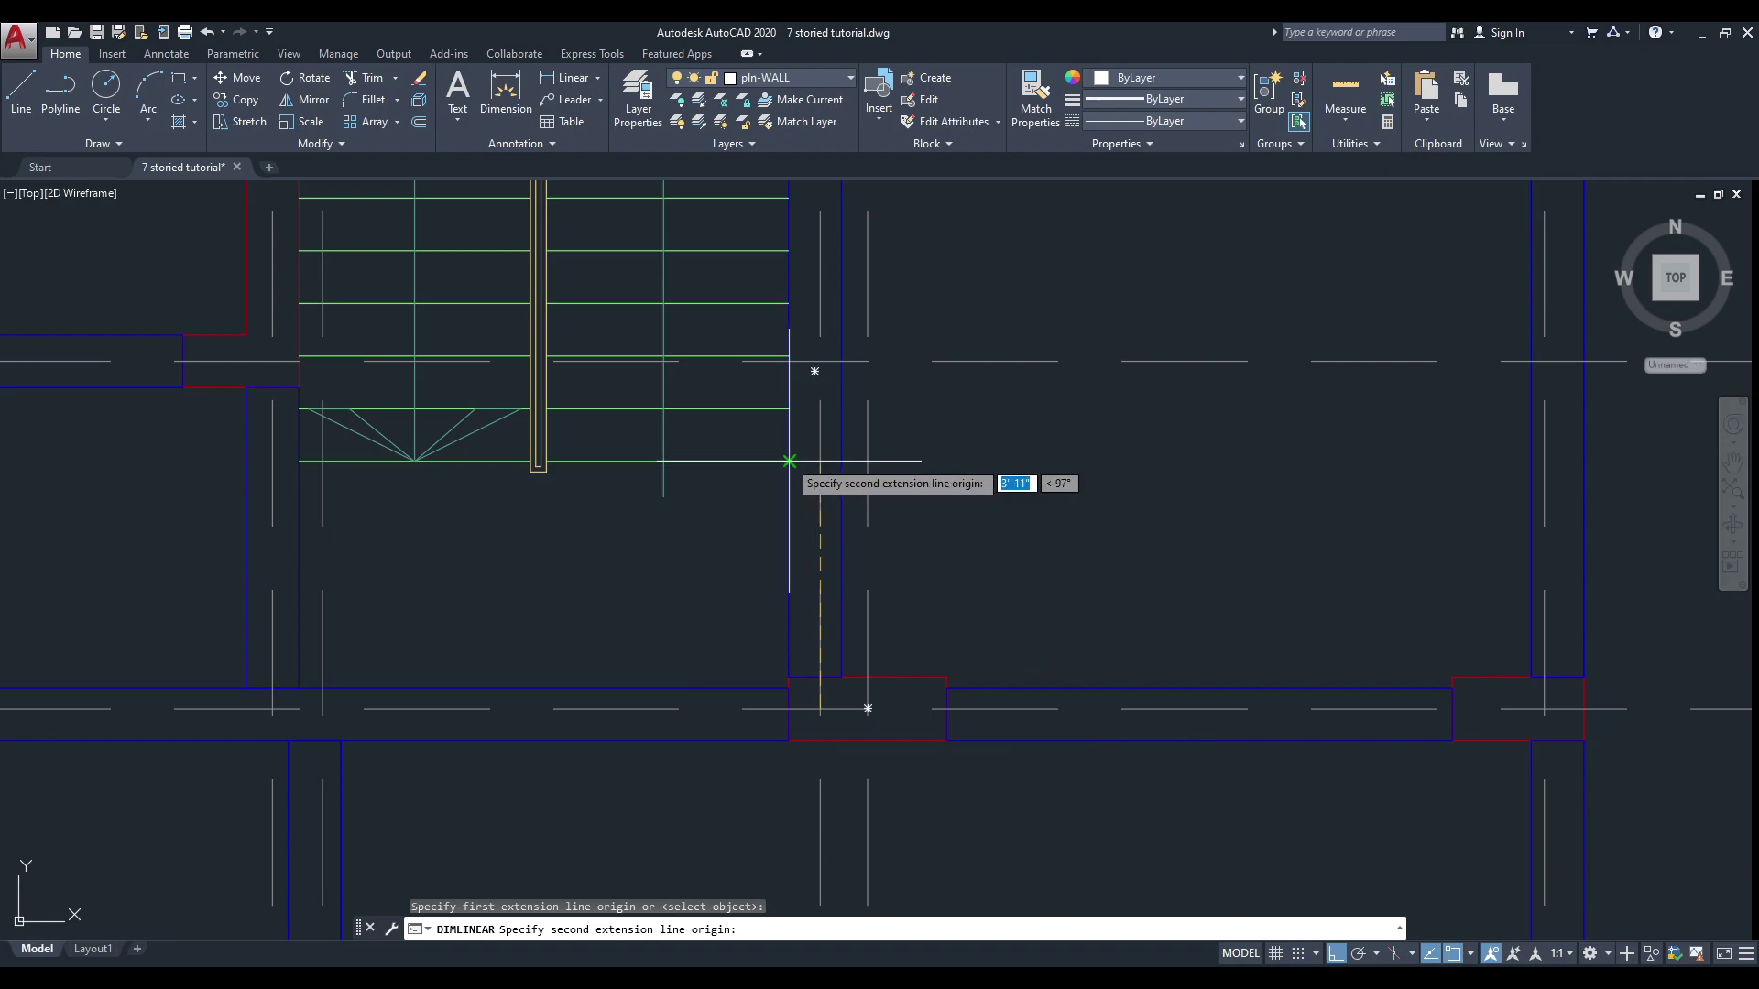
{"action": "left_click", "coordinate": [814, 371]}
{"action": "left_click", "coordinate": [825, 455]}
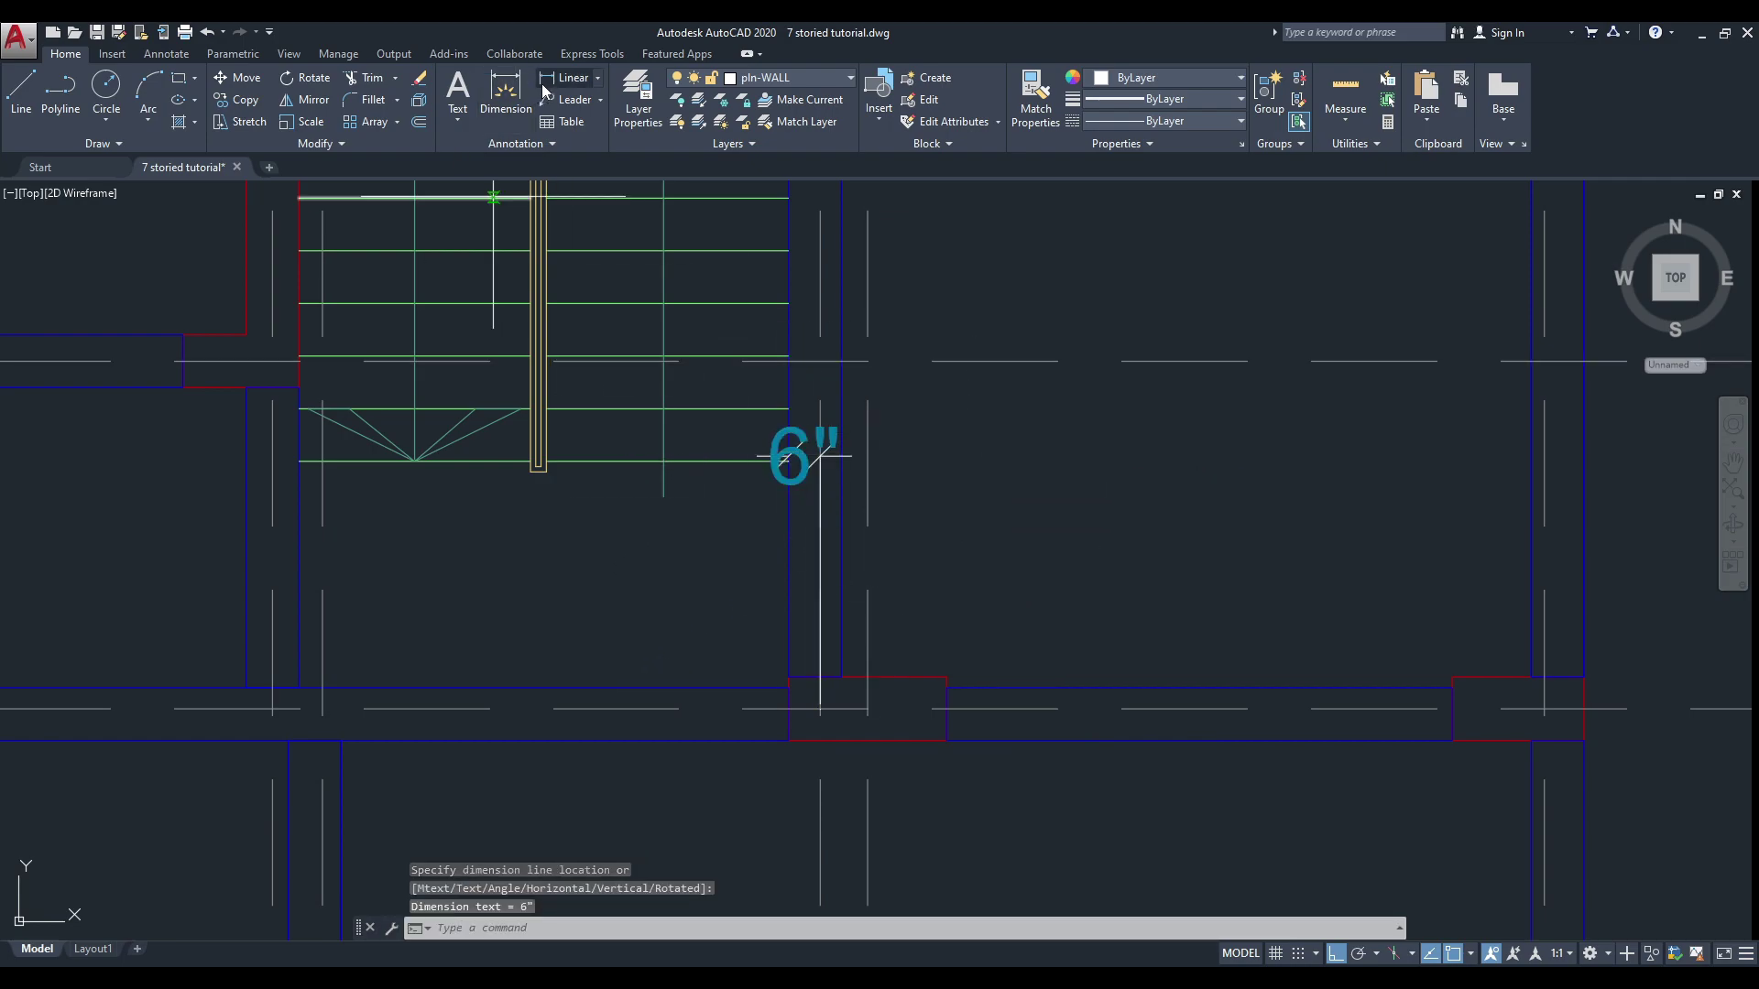
{"action": "left_click", "coordinate": [569, 77]}
{"action": "left_click", "coordinate": [300, 708]}
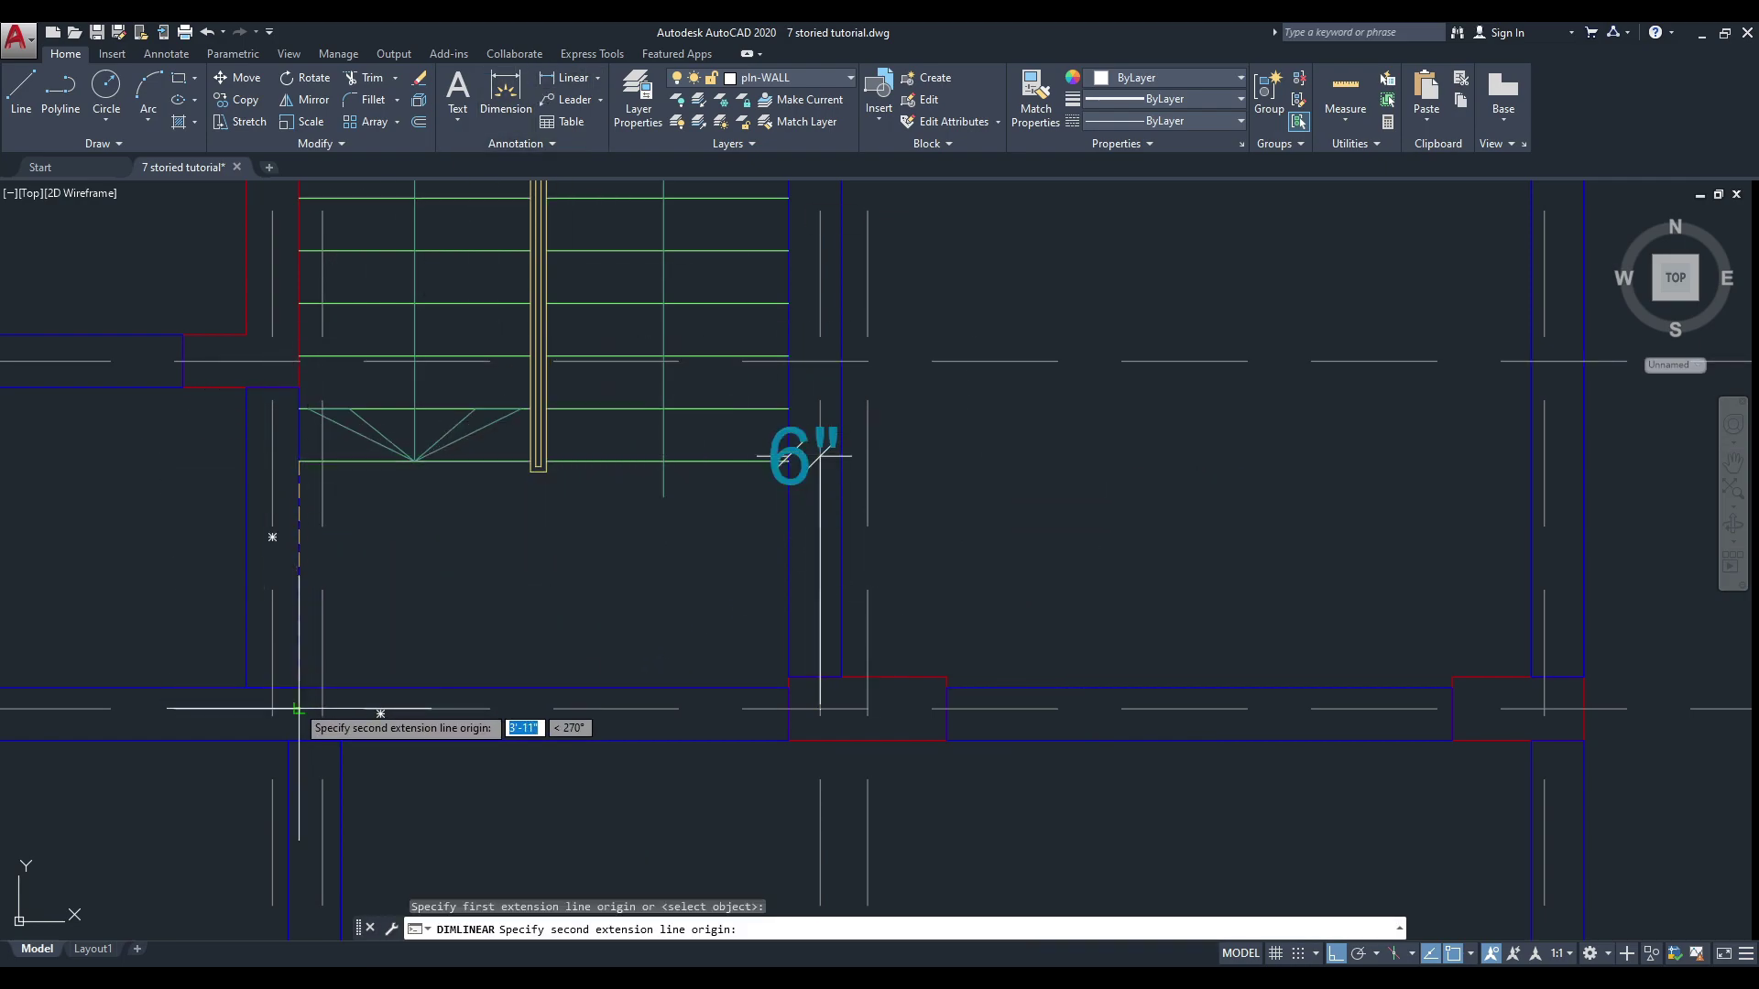
{"action": "left_click", "coordinate": [418, 706]}
{"action": "left_click", "coordinate": [1700, 34]}
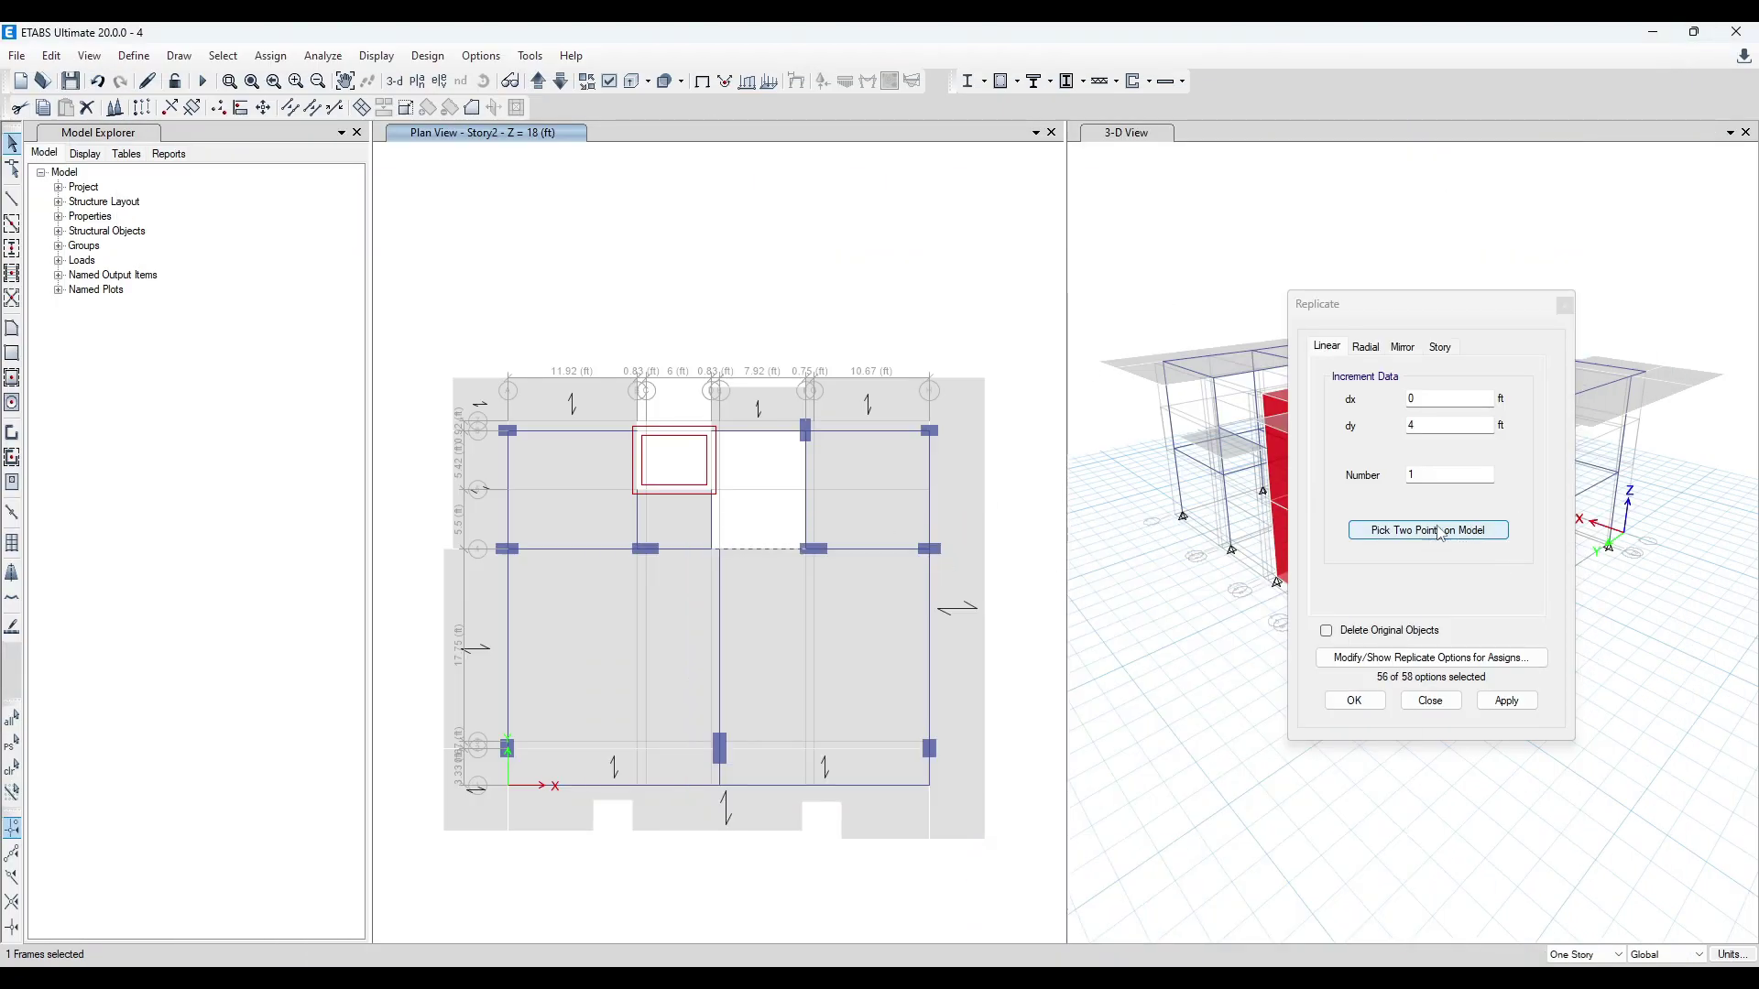
- Copy the selected D4–E4 line 4 ft along Y
{"action": "left_click", "coordinate": [1507, 701]}
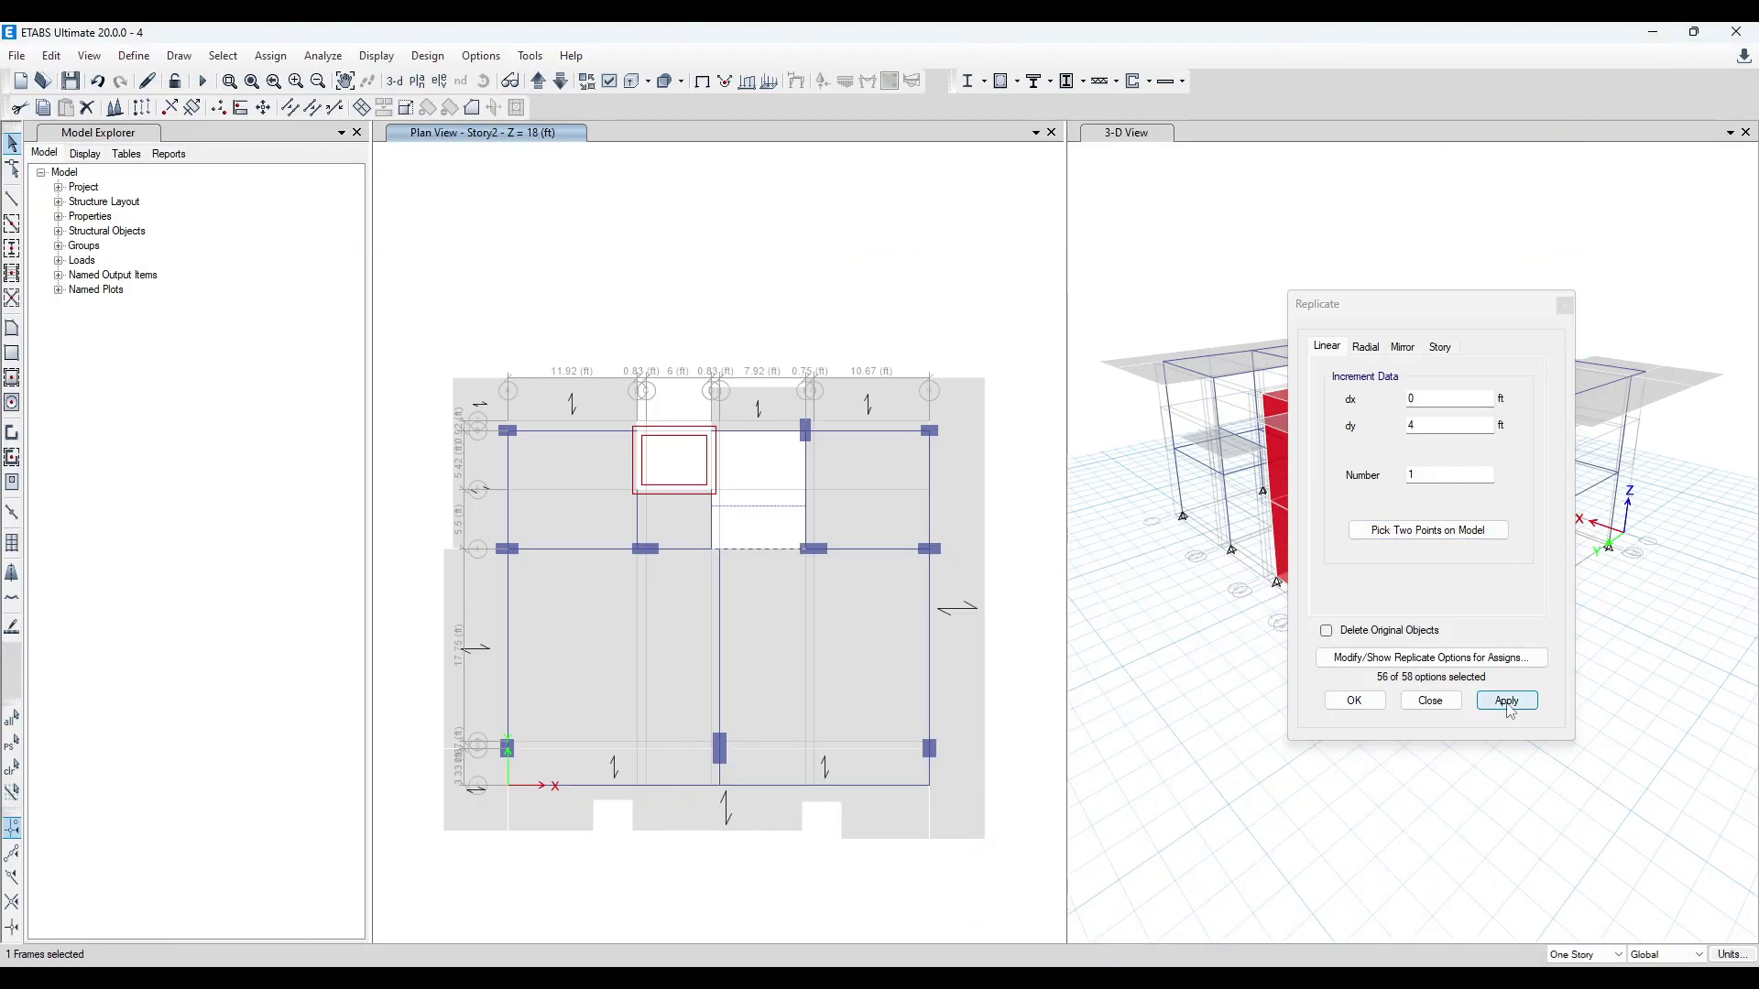
{"action": "left_click", "coordinate": [786, 551]}
{"action": "left_click", "coordinate": [786, 555]}
{"action": "scroll", "coordinate": [778, 546], "scroll_direction": "up", "scroll_amount": 4}
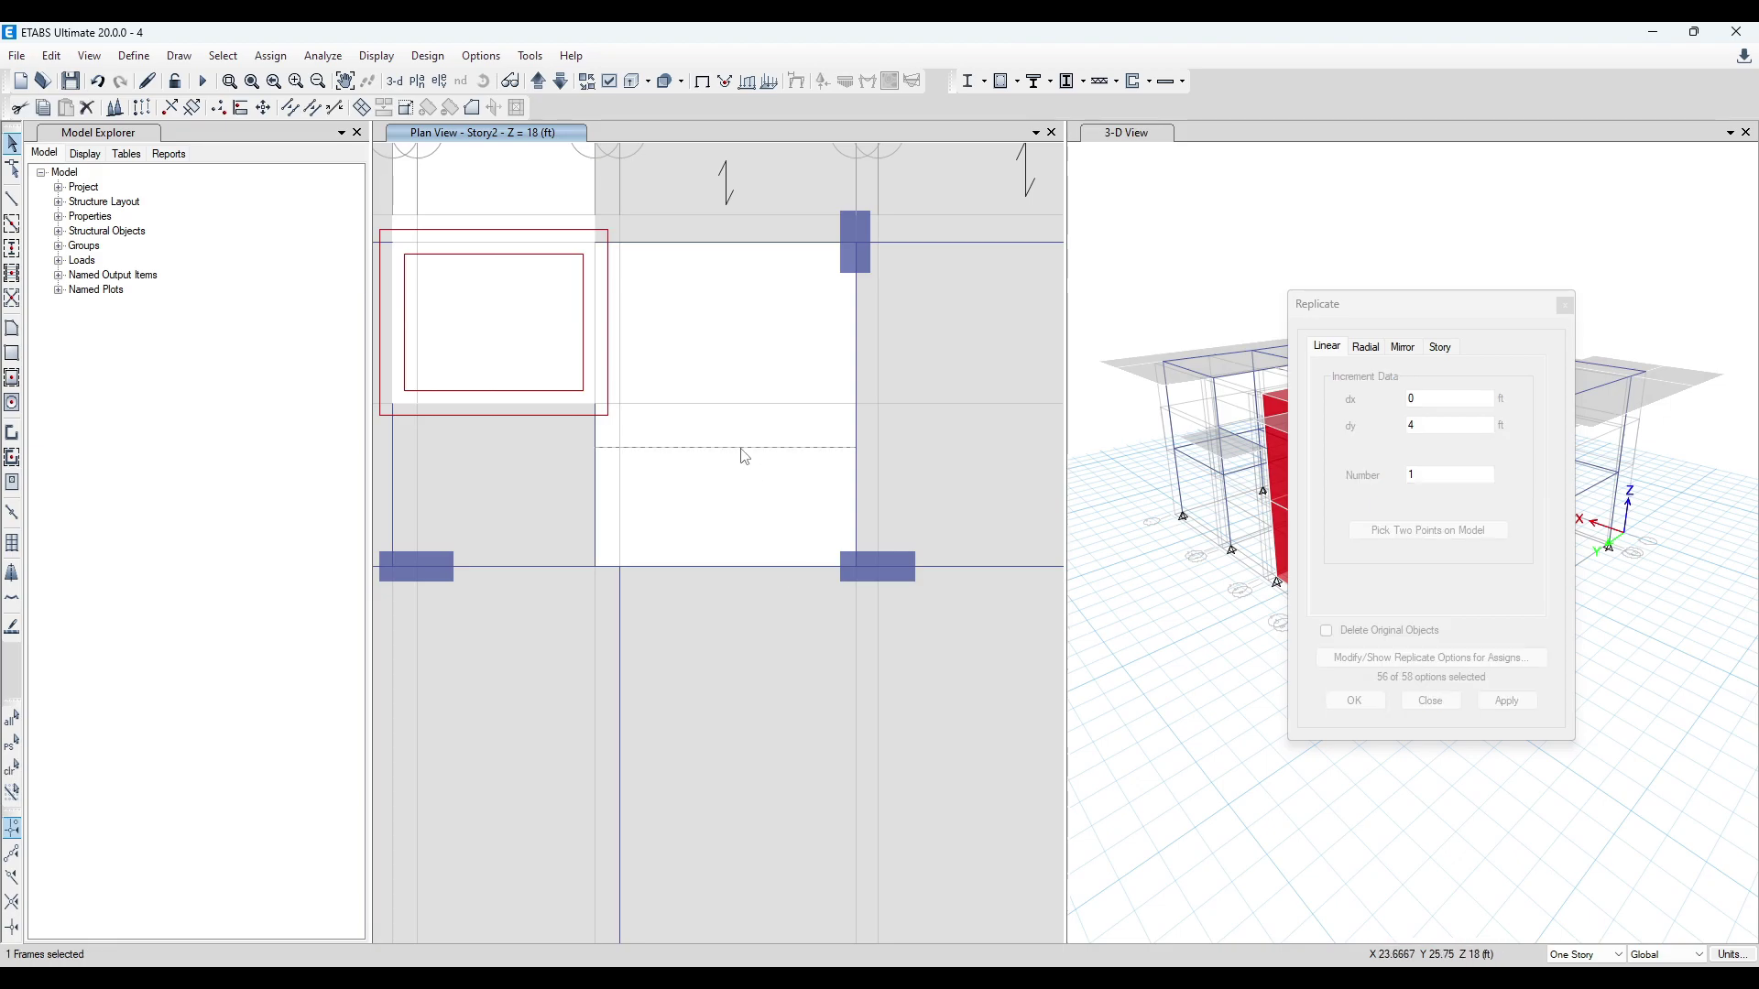
- Assign section B 12X21 to the copied beam L2 in its Object Information
{"action": "right_click", "coordinate": [743, 450]}
{"action": "left_click", "coordinate": [1007, 374]}
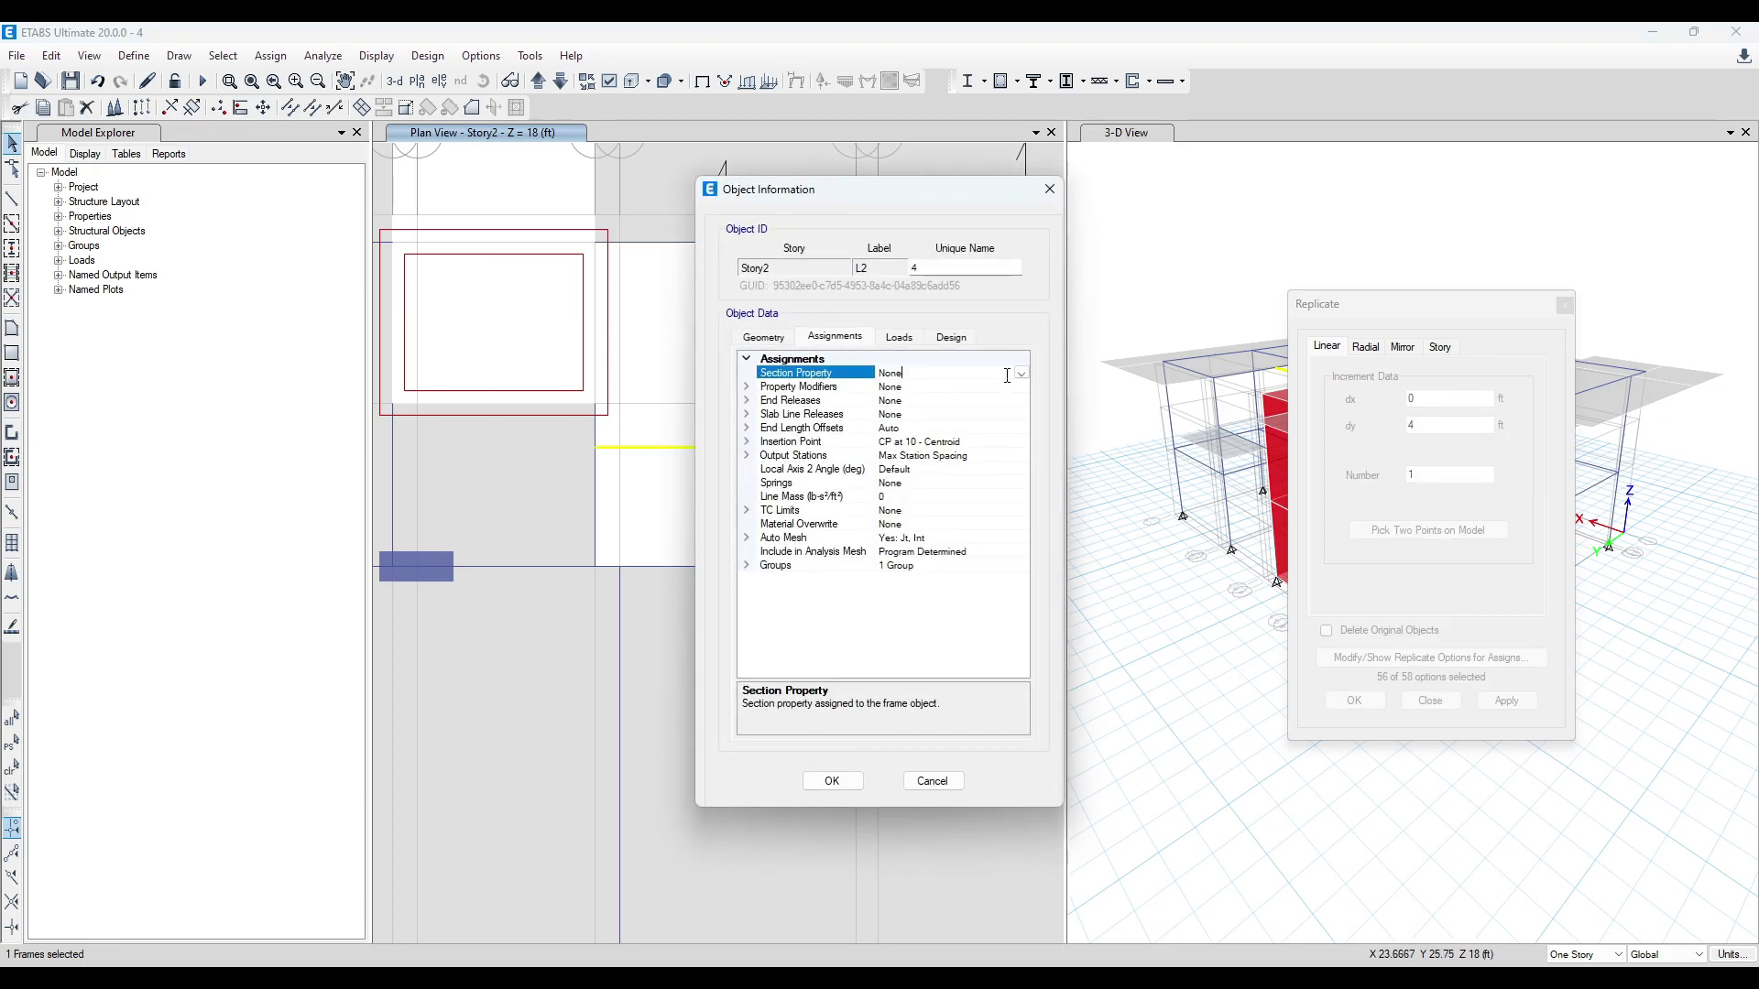
{"action": "left_click", "coordinate": [1021, 373]}
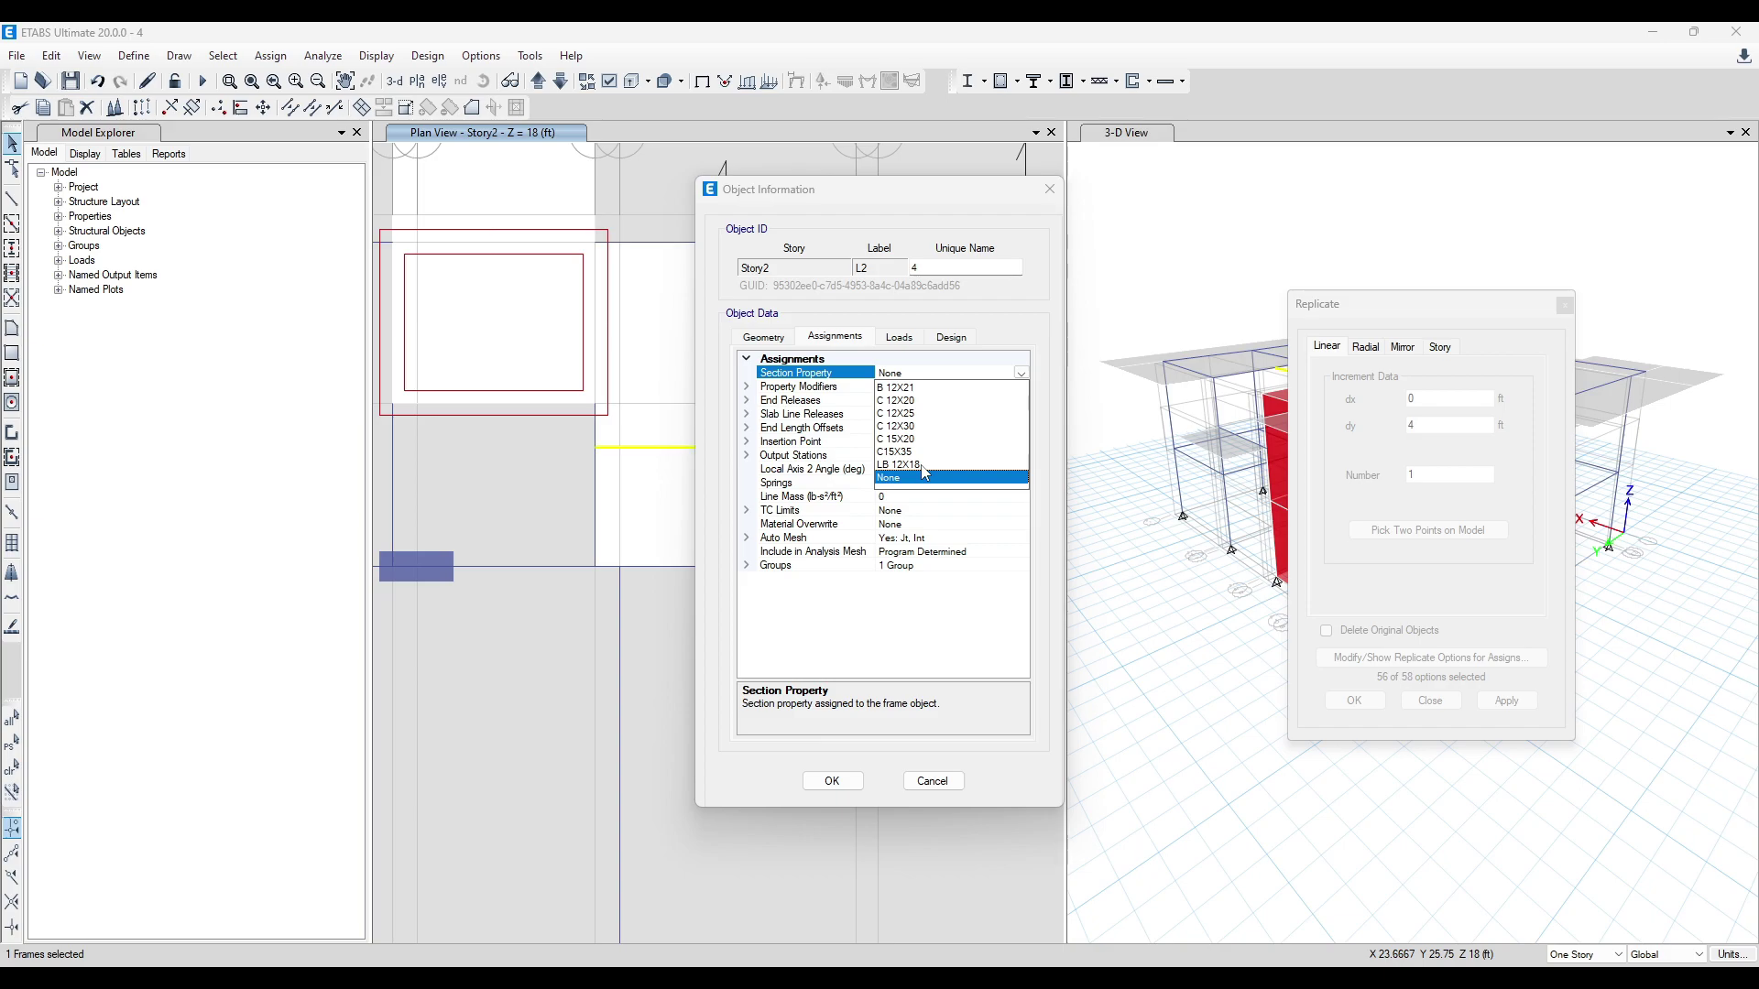
{"action": "left_click", "coordinate": [900, 464]}
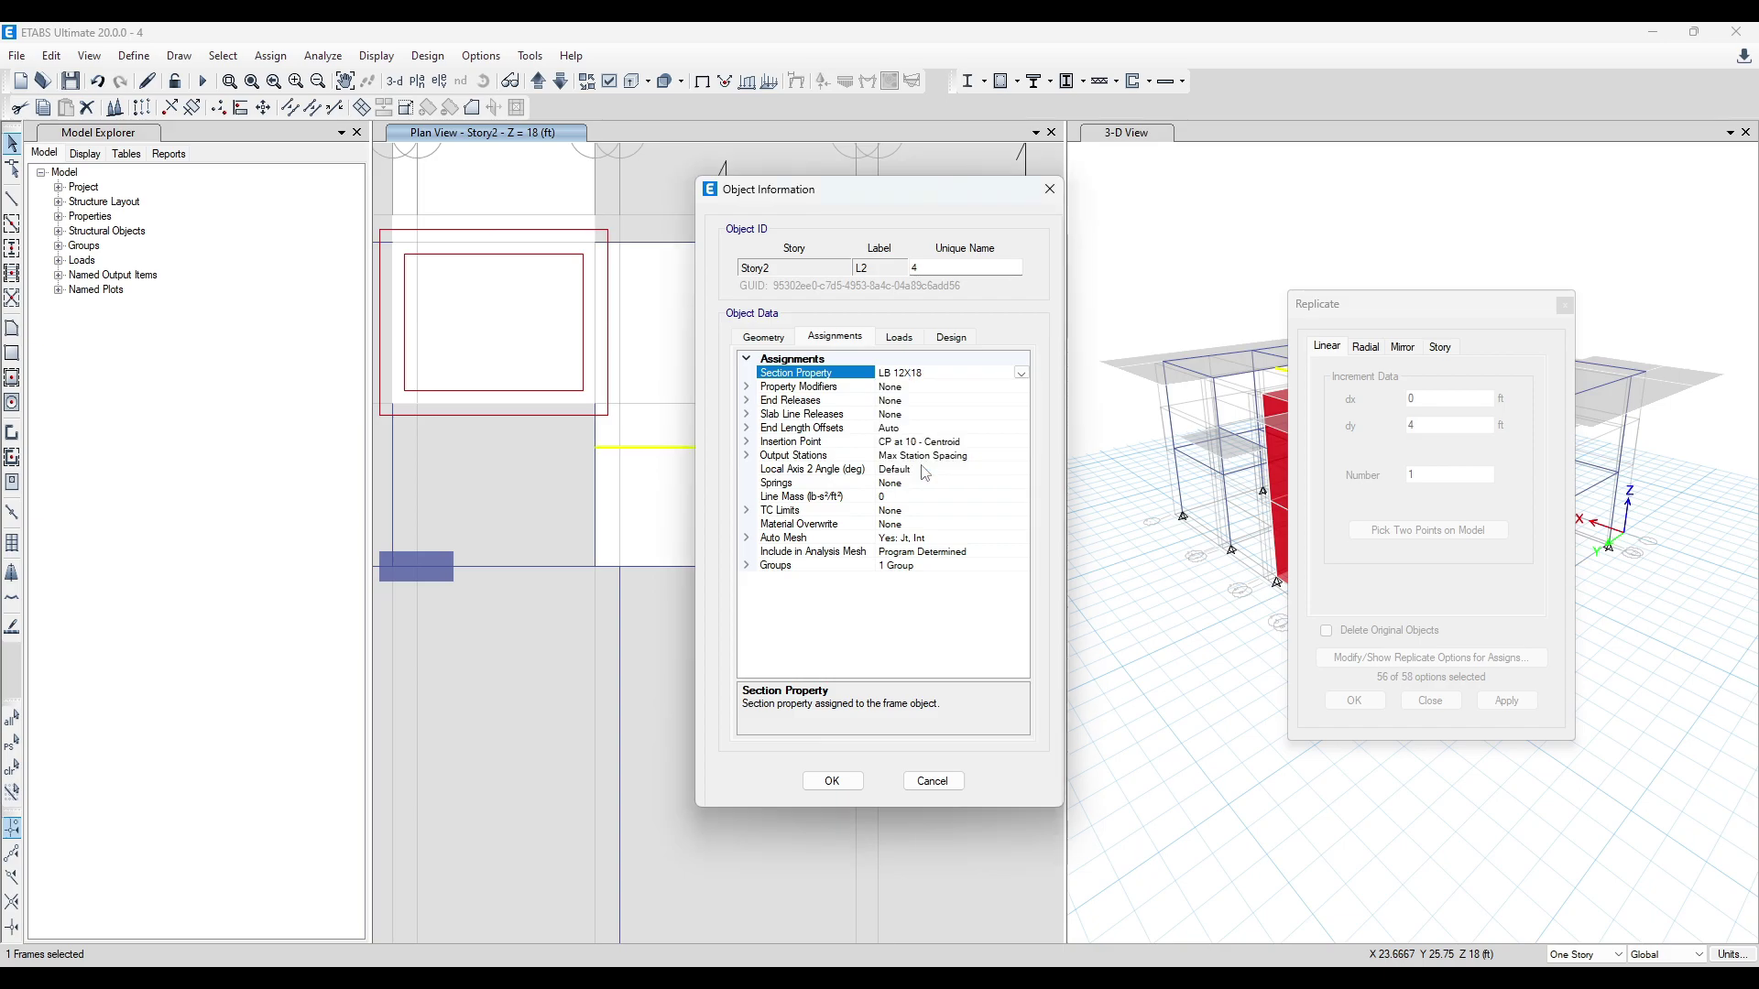
{"action": "left_click", "coordinate": [1020, 373]}
{"action": "left_click", "coordinate": [928, 389]}
{"action": "left_click", "coordinate": [832, 781]}
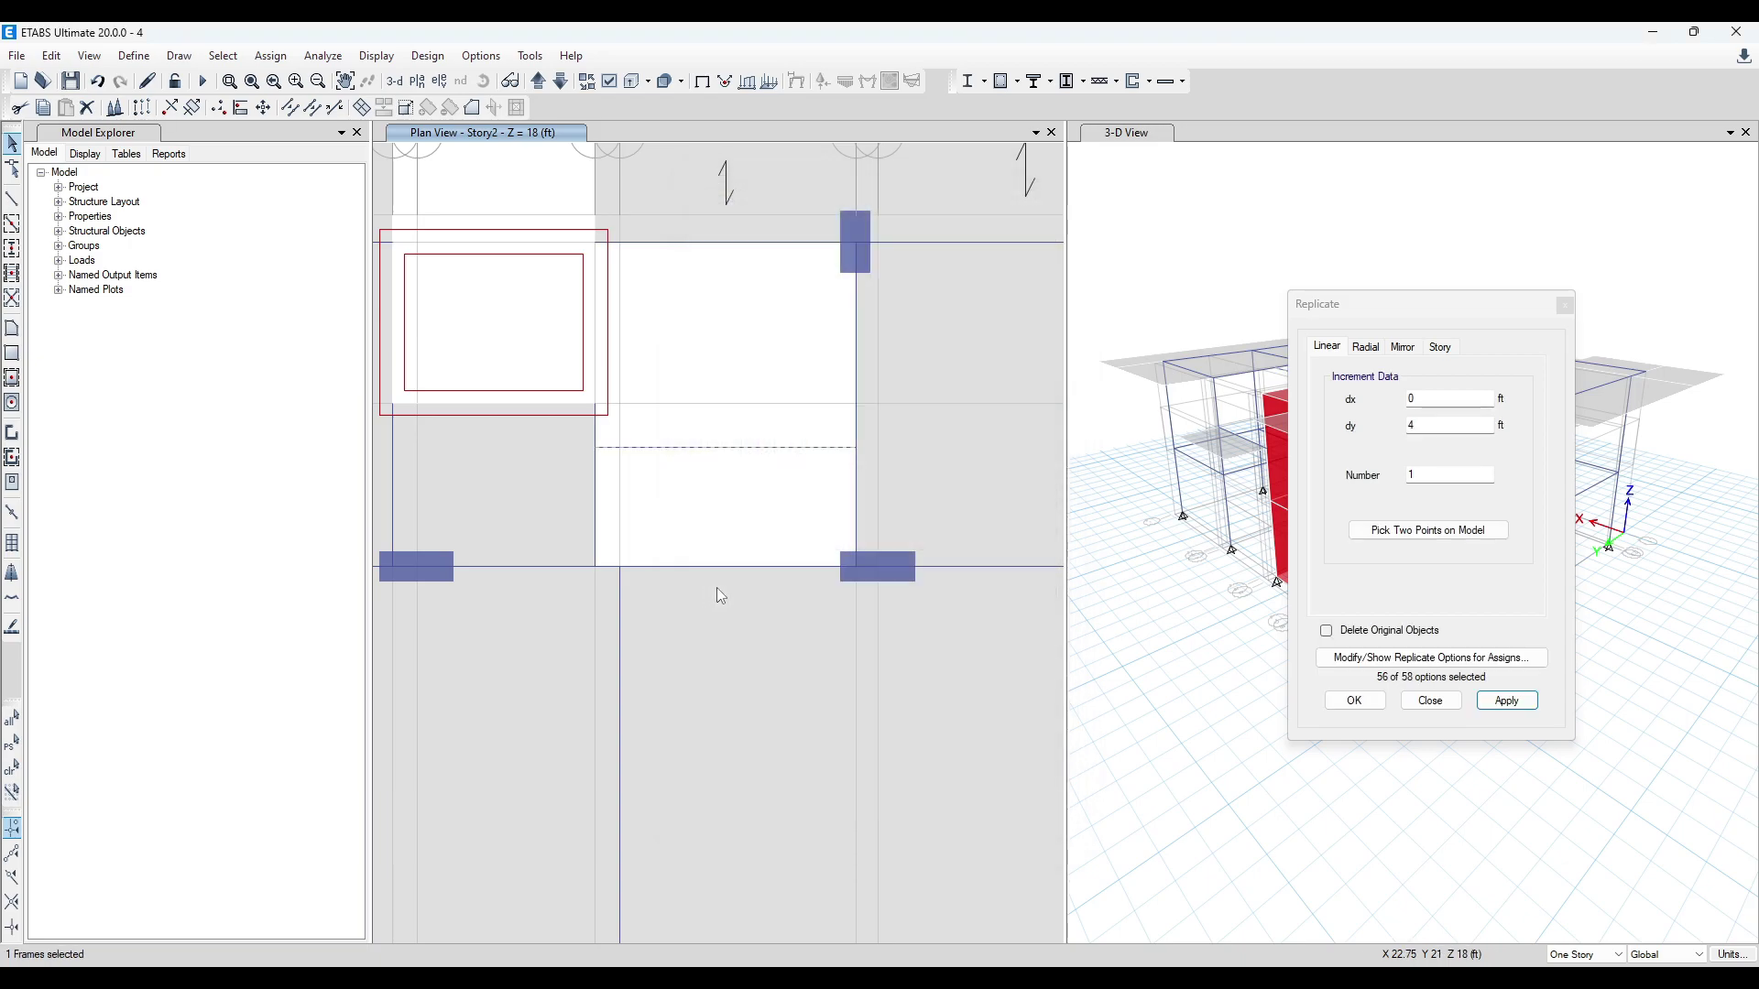
{"action": "scroll", "coordinate": [733, 559], "scroll_direction": "down", "scroll_amount": 3}
{"action": "scroll", "coordinate": [742, 538], "scroll_direction": "up", "scroll_amount": 5}
{"action": "scroll", "coordinate": [742, 539], "scroll_direction": "down", "scroll_amount": 3}
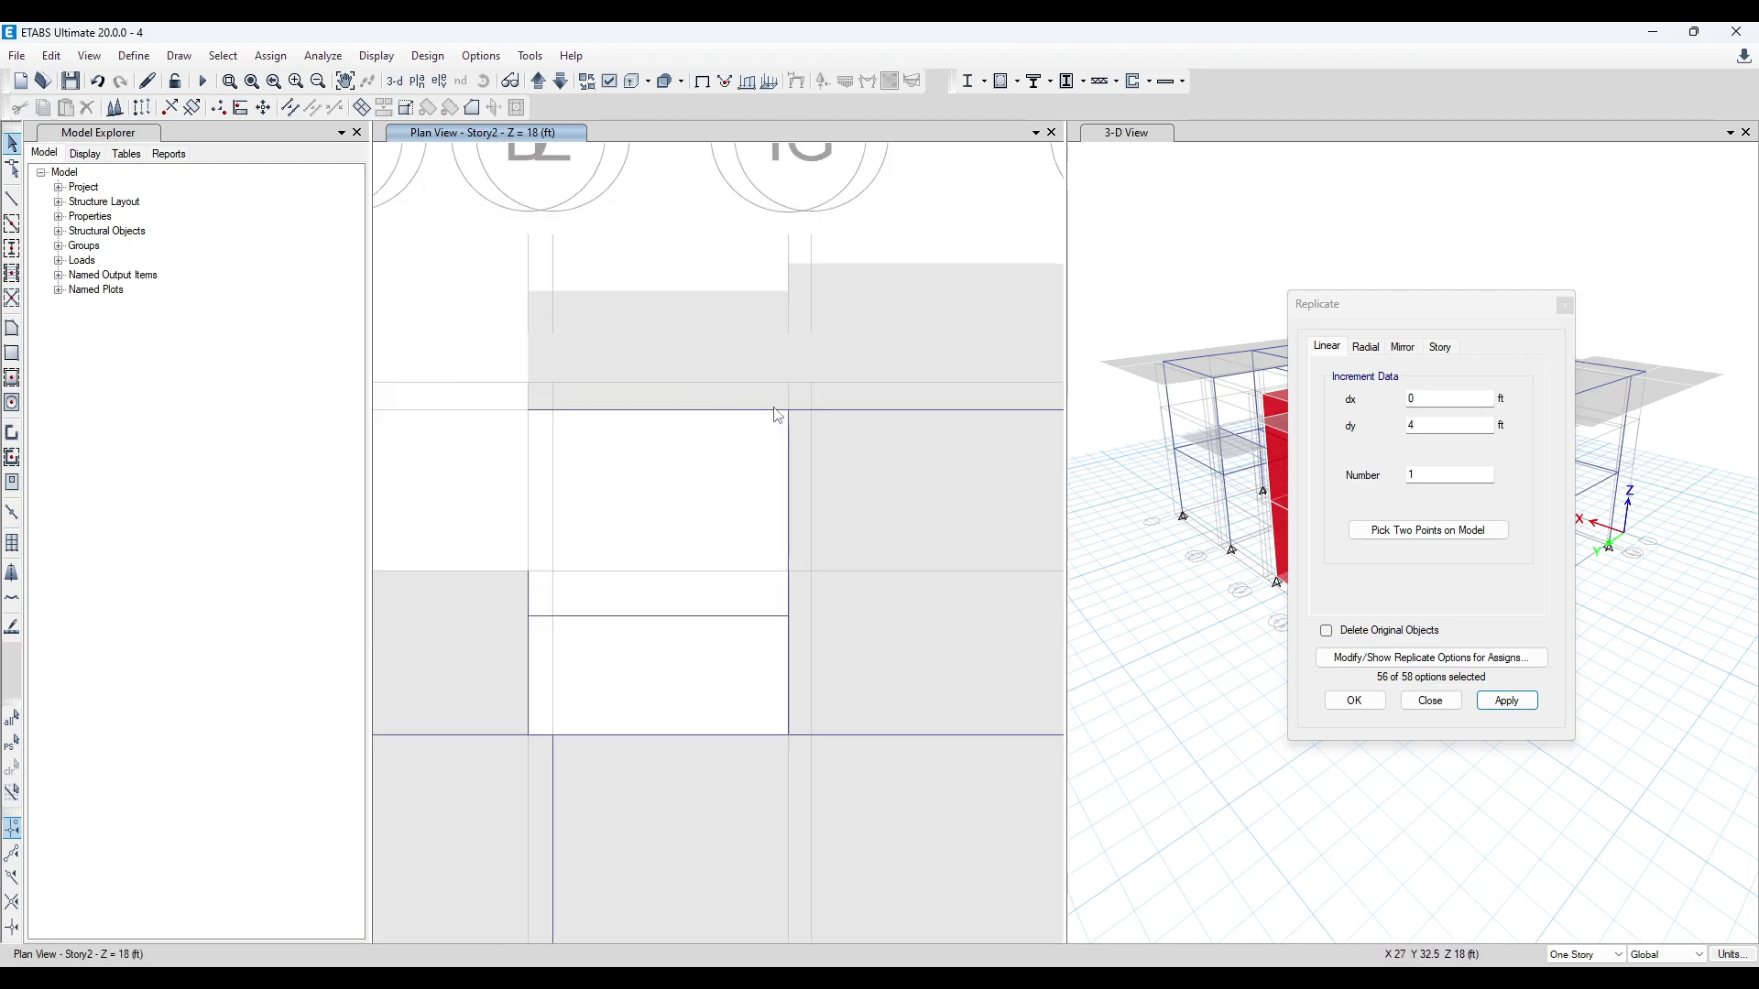
{"action": "scroll", "coordinate": [774, 419], "scroll_direction": "up", "scroll_amount": 3}
{"action": "scroll", "coordinate": [817, 525], "scroll_direction": "down", "scroll_amount": 3}
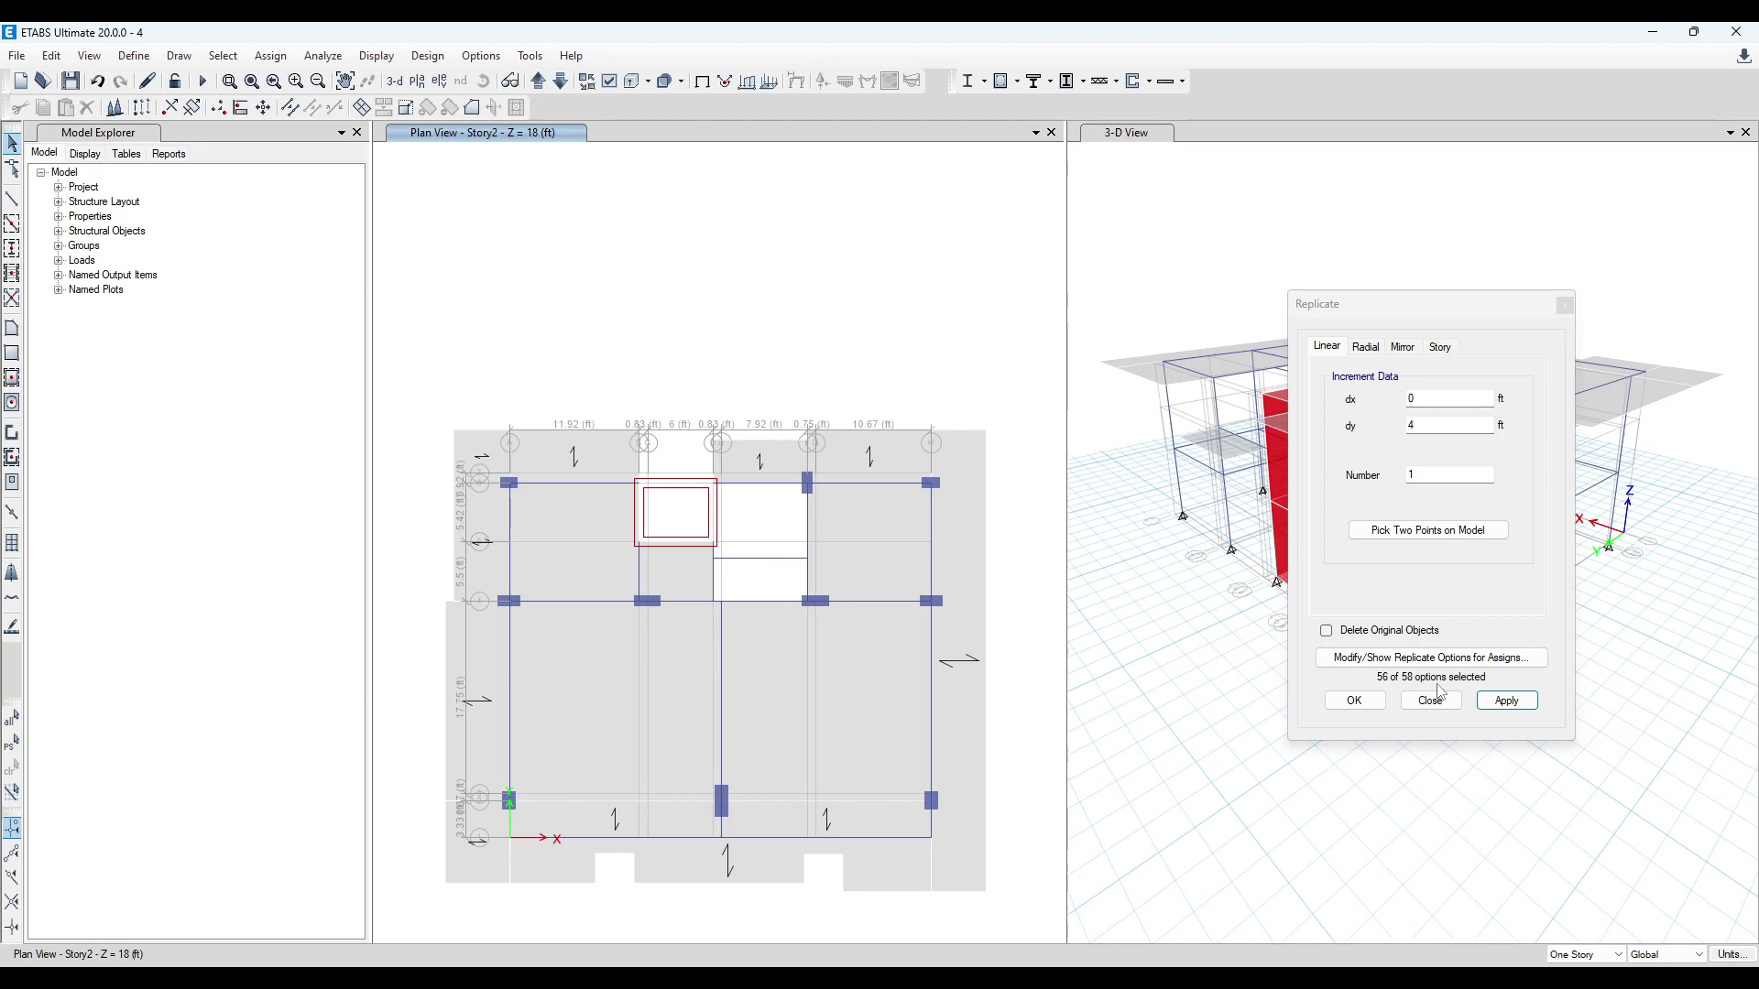
- Select both stair beams and divide them into 2 frame objects each
{"action": "left_click", "coordinate": [1354, 700]}
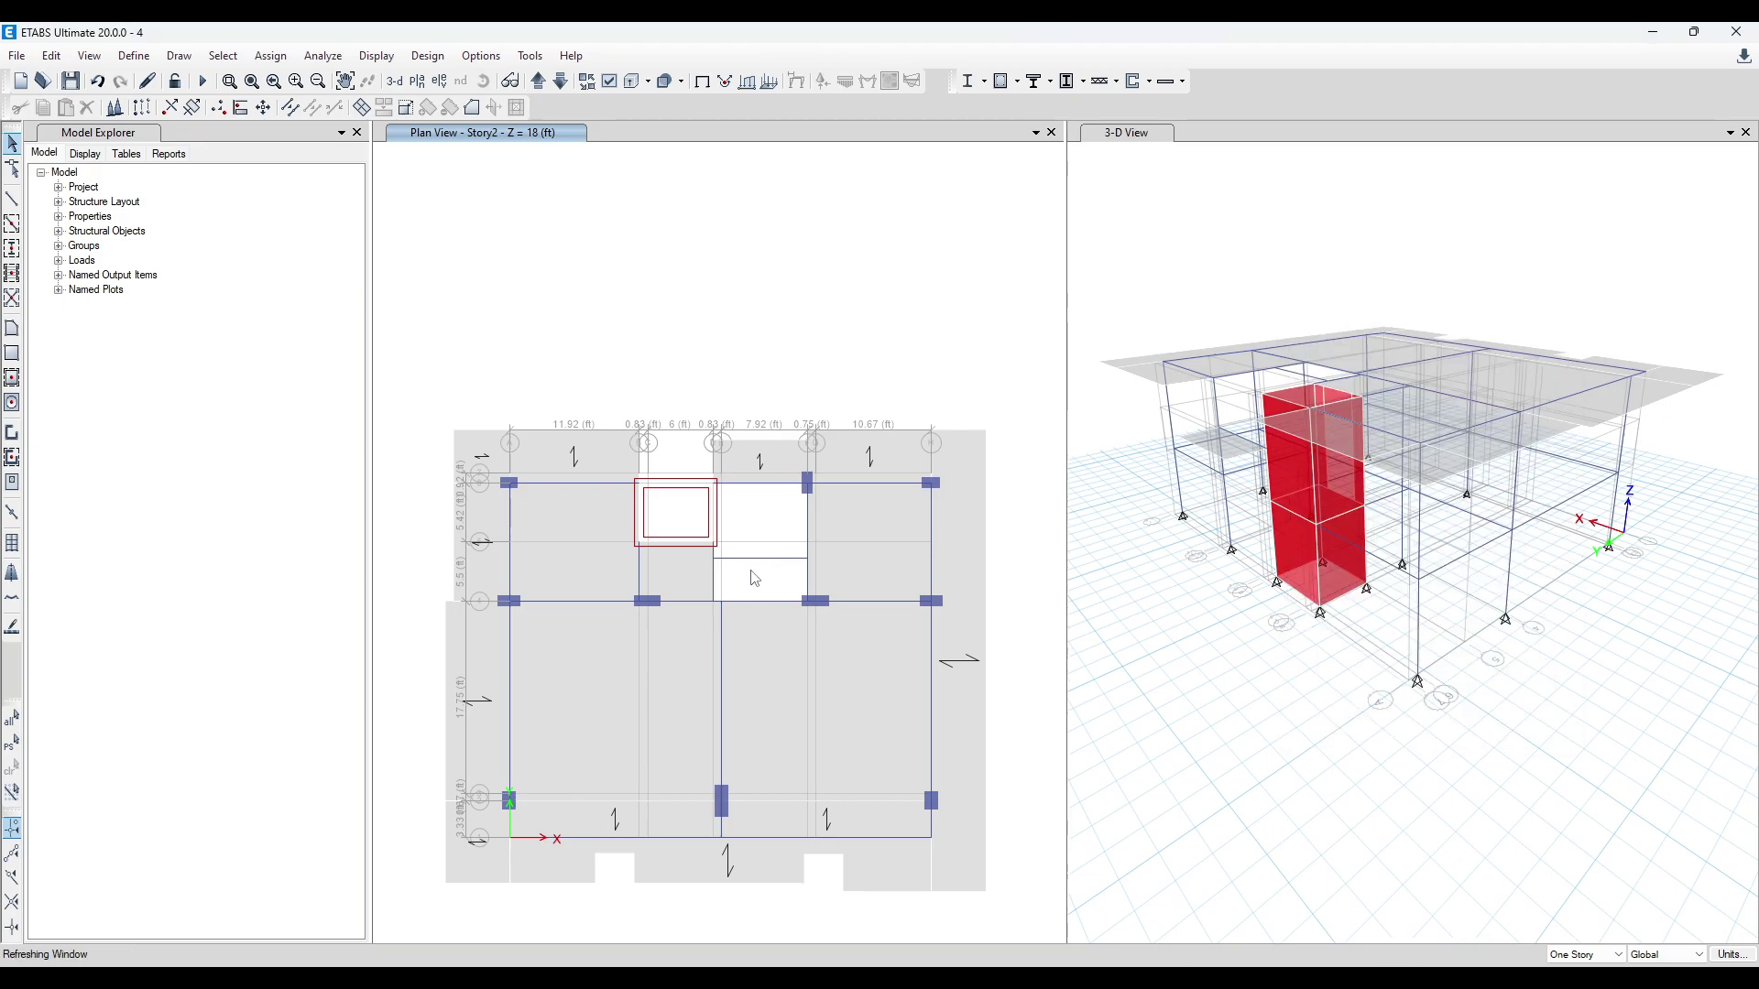
{"action": "left_click", "coordinate": [761, 483]}
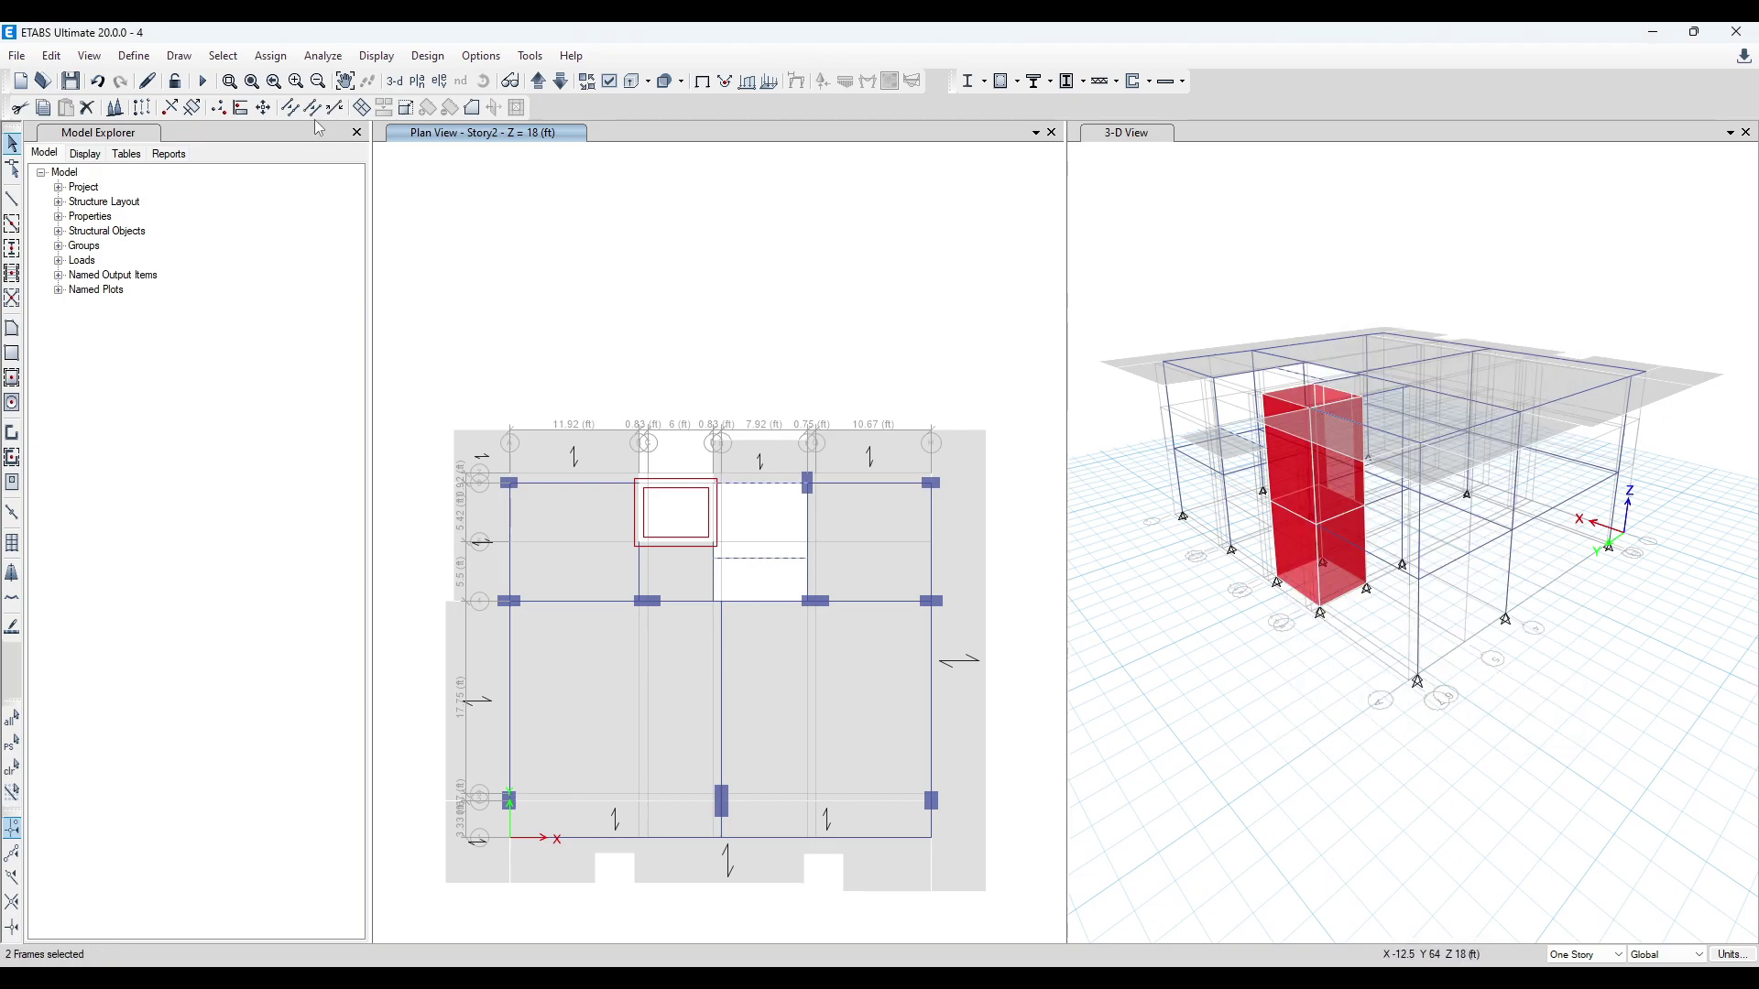
{"action": "left_click", "coordinate": [290, 108]}
{"action": "left_click_drag", "start_coordinate": [896, 442], "coordinate": [1278, 436]}
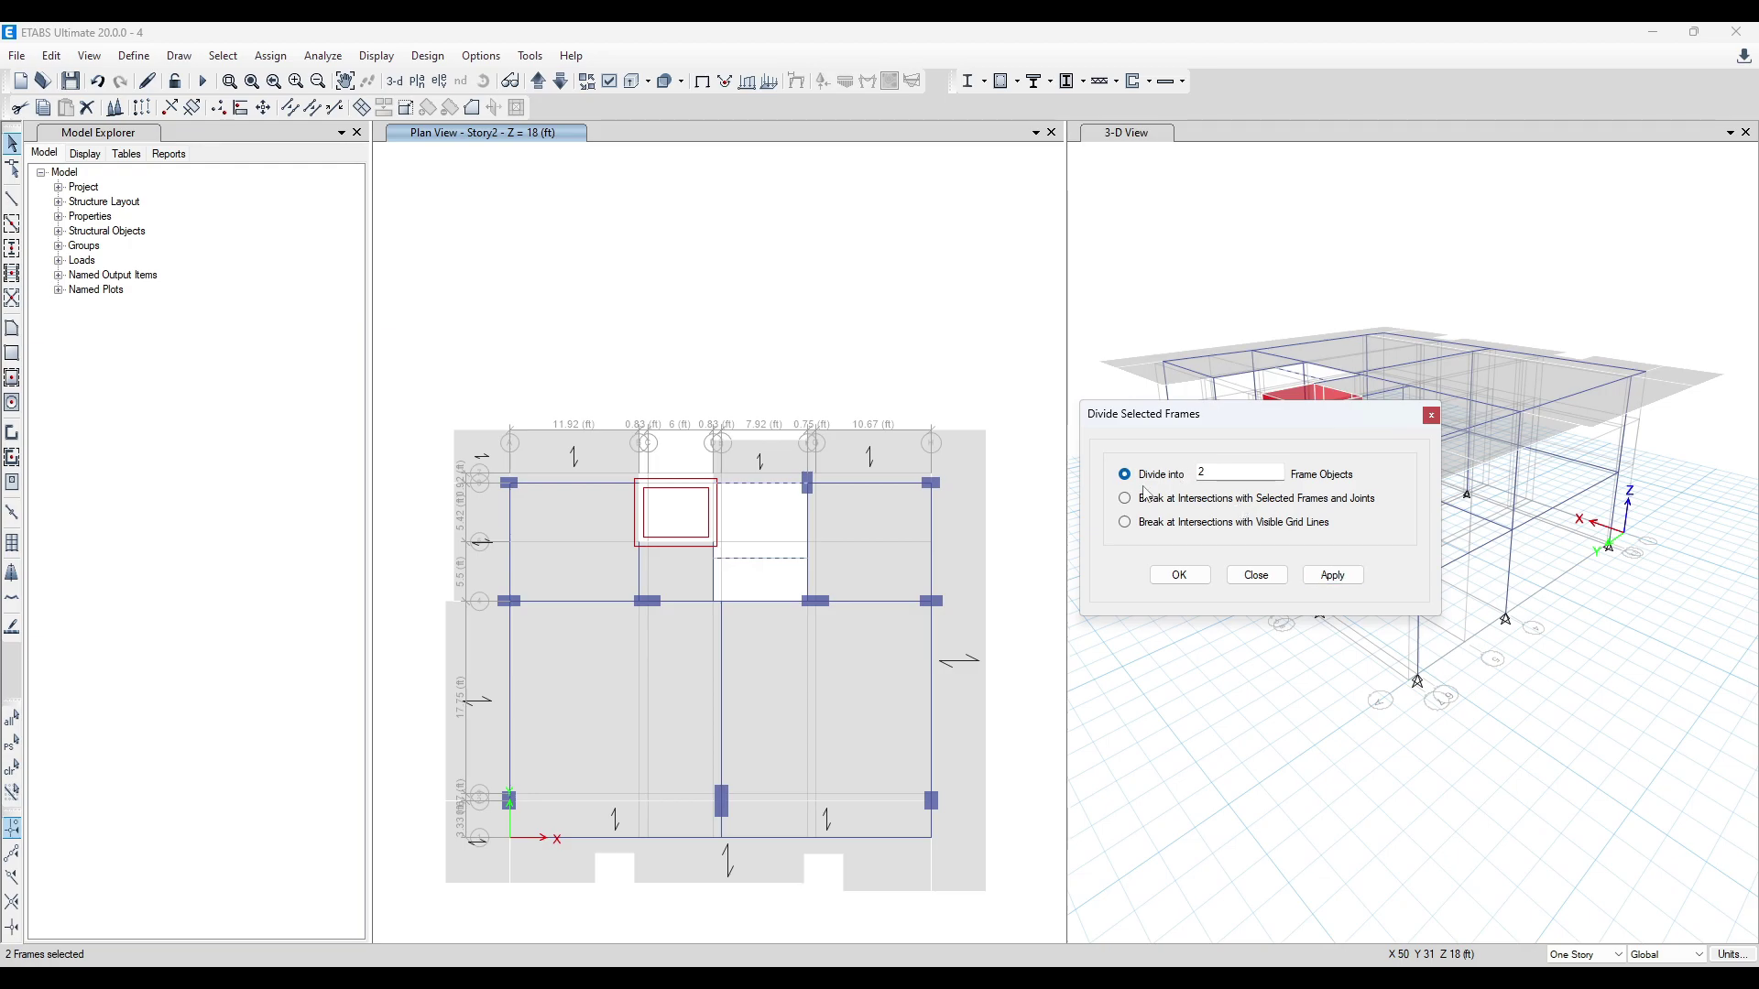
{"action": "left_click", "coordinate": [1333, 575]}
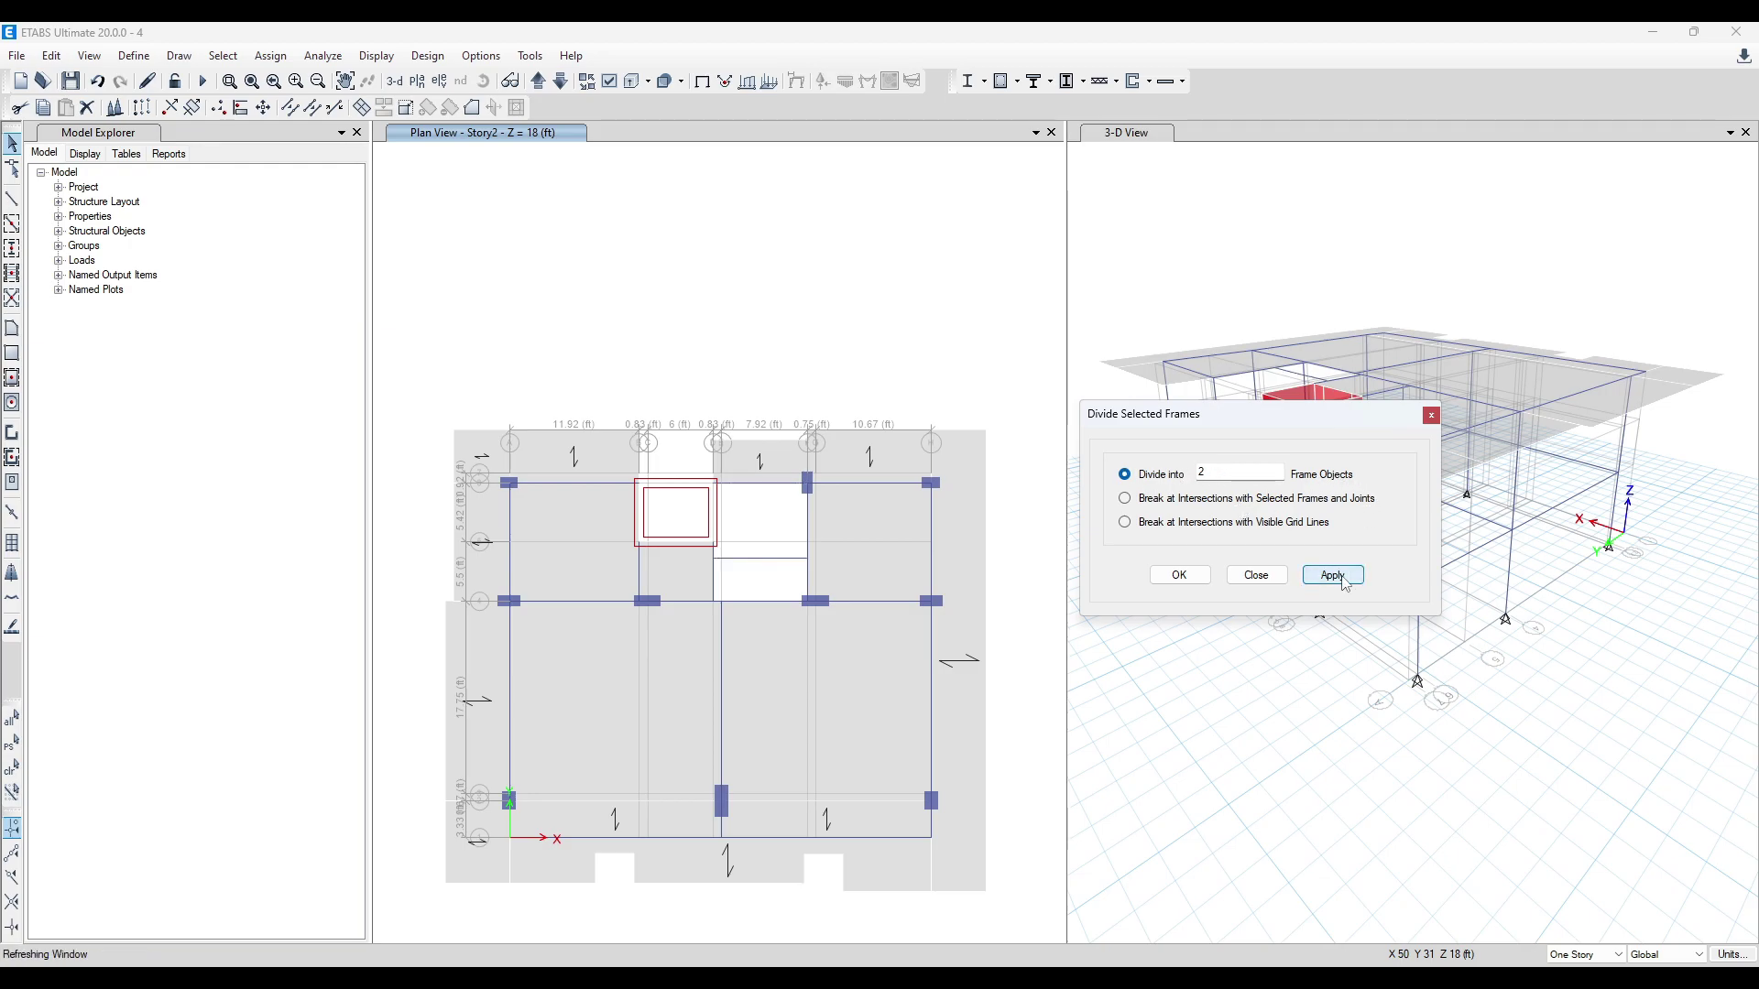
{"action": "left_click", "coordinate": [13, 328]}
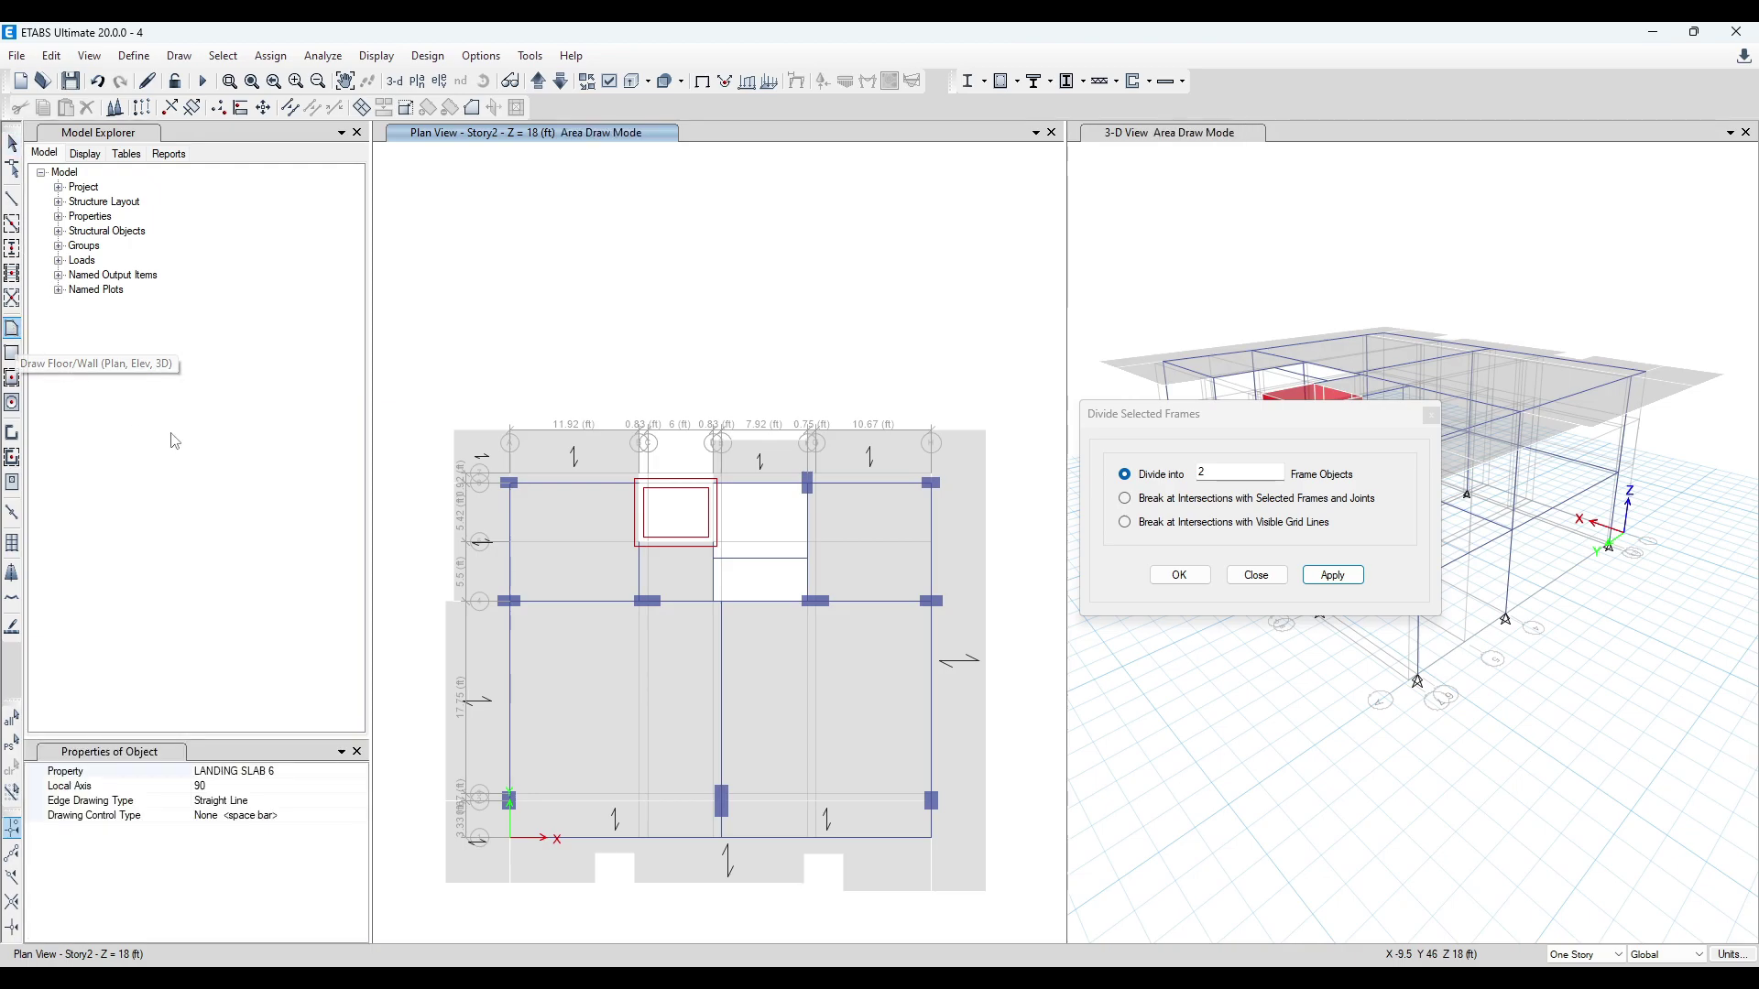
- Draw a 4 ft by 8.75 ft SLAB 6 INCH ONE WAY panel at the Story2 stair landing
{"action": "left_click", "coordinate": [360, 772]}
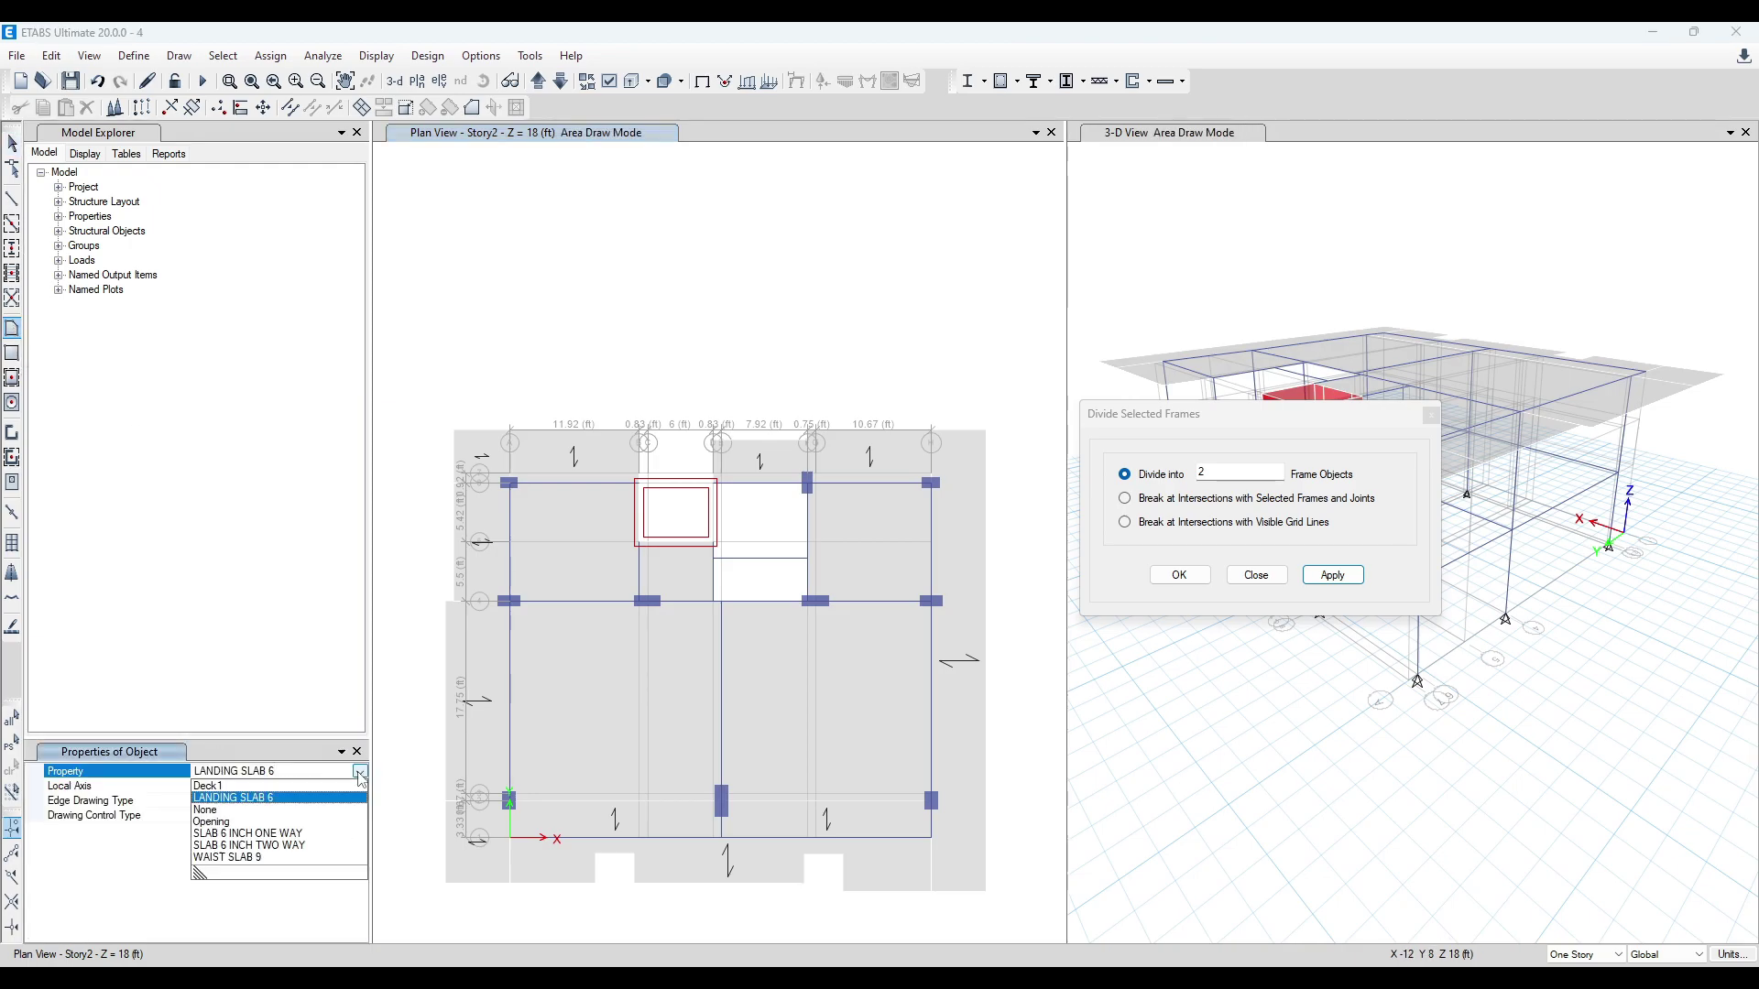
{"action": "left_click", "coordinate": [275, 833]}
{"action": "scroll", "coordinate": [681, 641], "scroll_direction": "up", "scroll_amount": 3}
{"action": "left_click", "coordinate": [771, 419]}
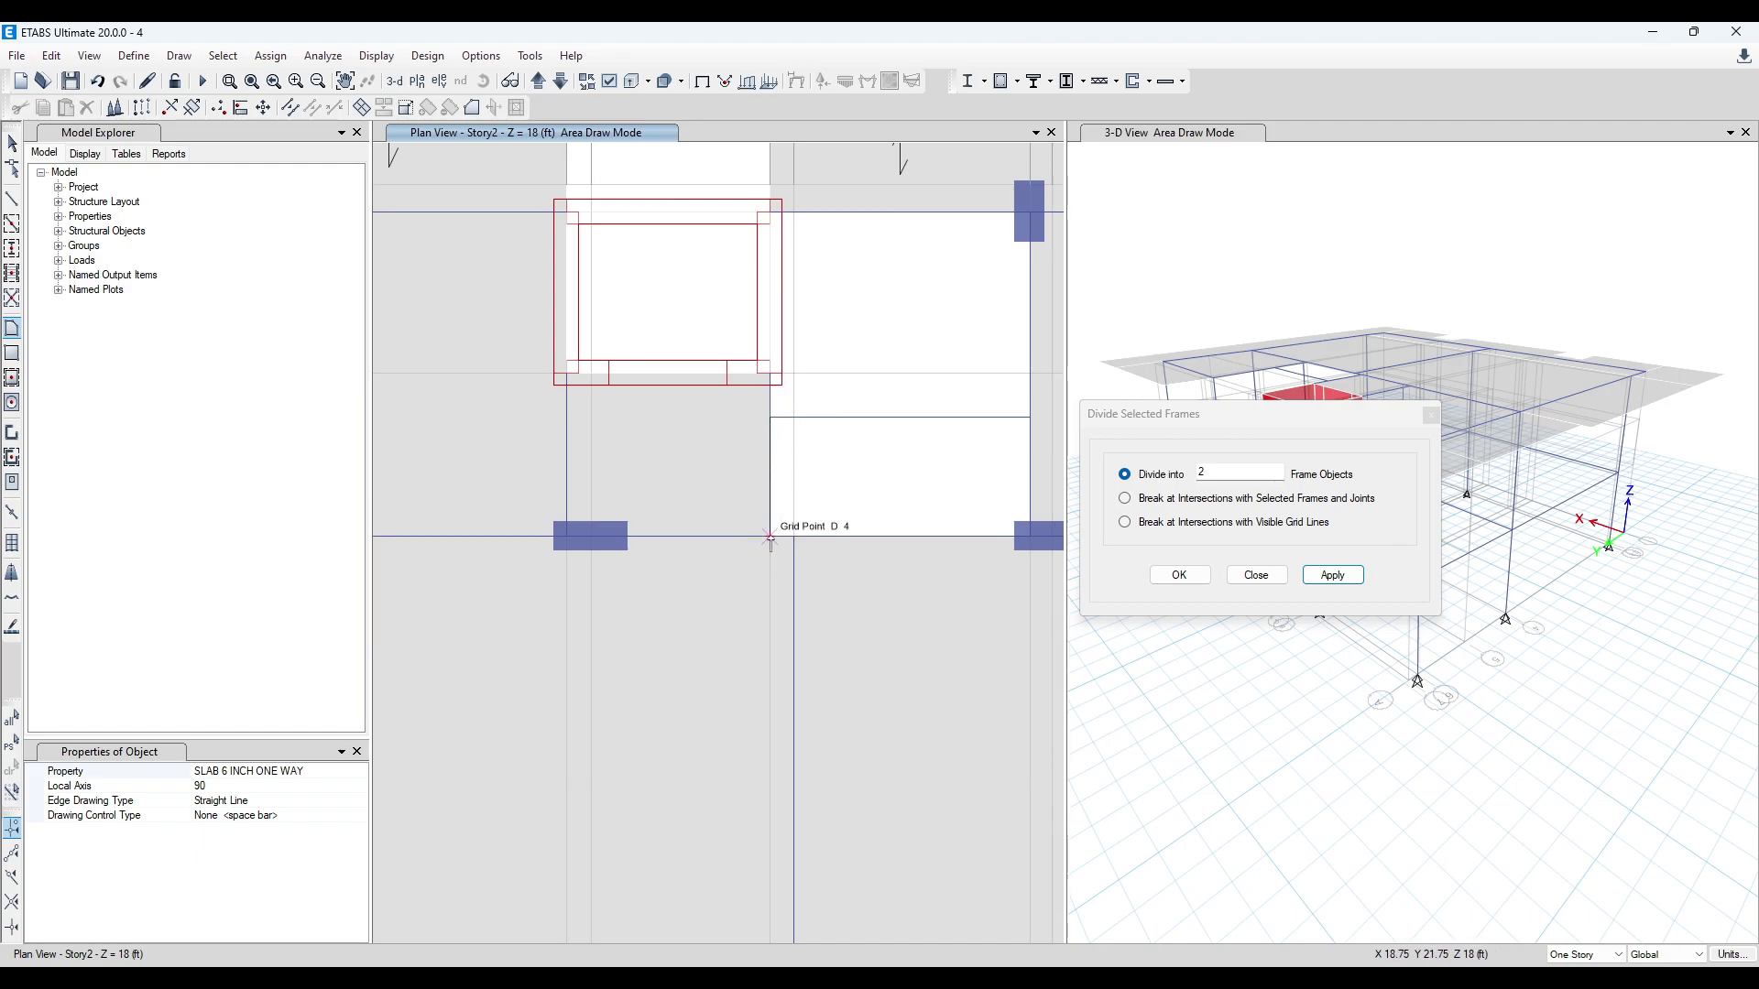
{"action": "left_click", "coordinate": [770, 538]}
{"action": "scroll", "coordinate": [771, 537], "scroll_direction": "down", "scroll_amount": 2}
{"action": "scroll", "coordinate": [931, 538], "scroll_direction": "up", "scroll_amount": 2}
{"action": "left_click", "coordinate": [790, 579]}
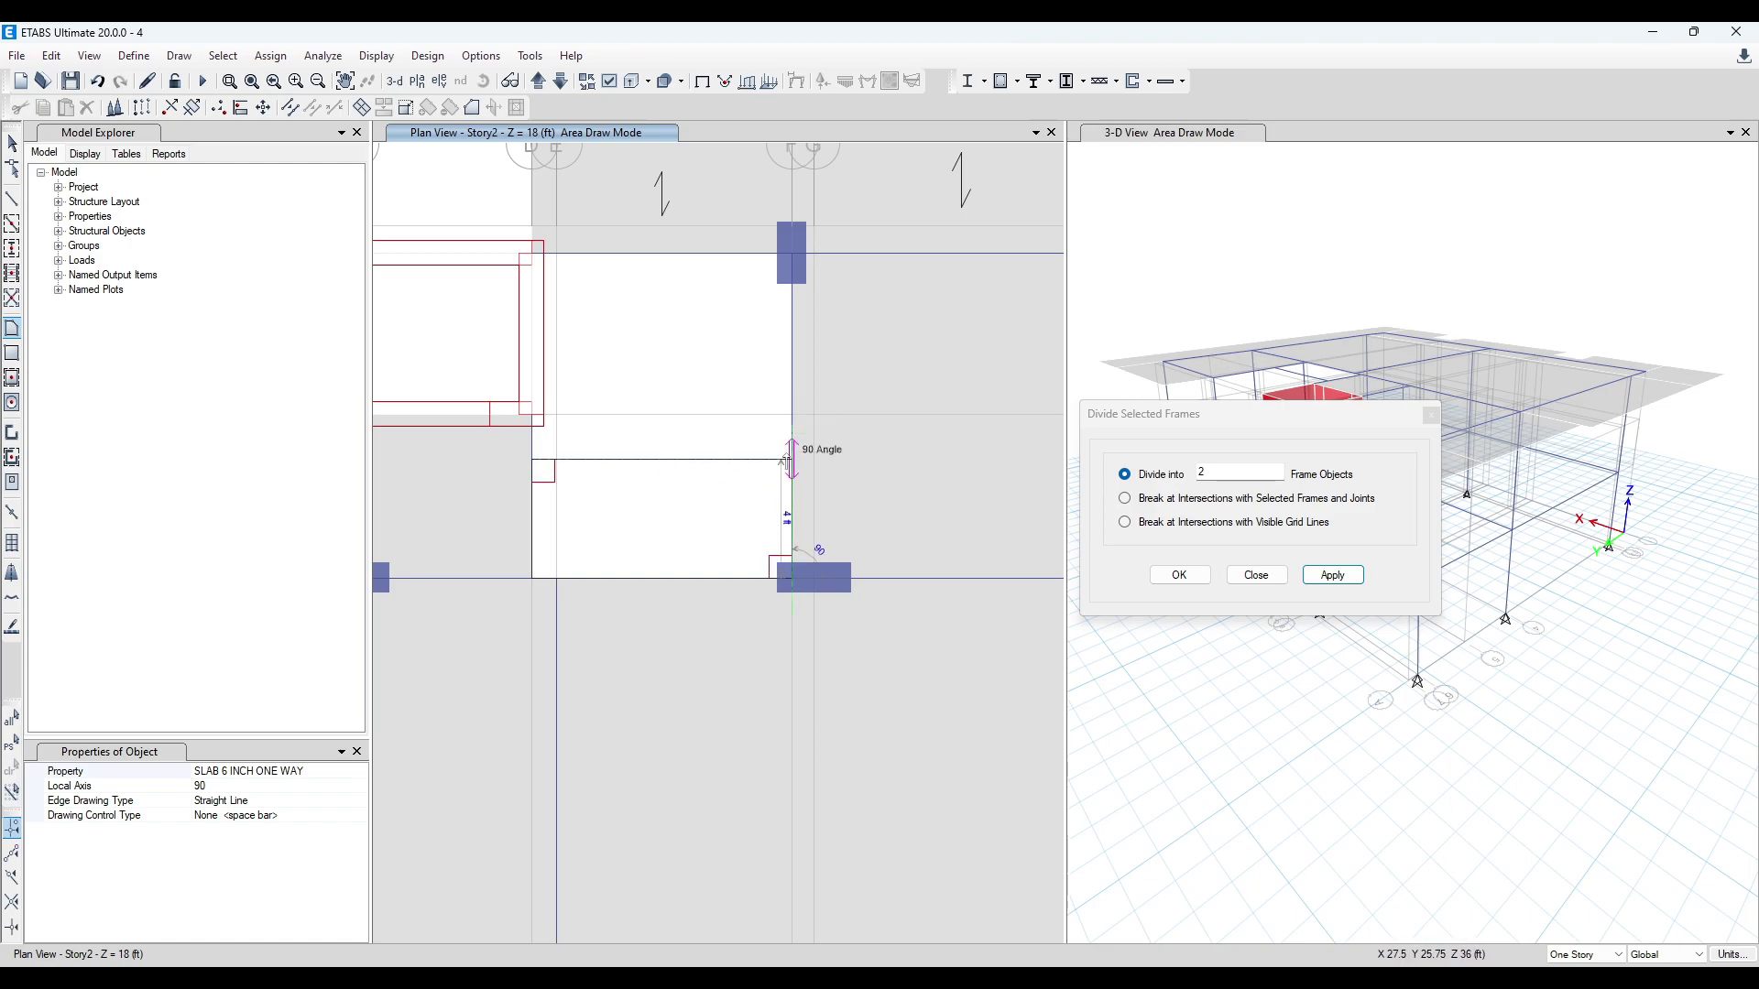
{"action": "double_click", "coordinate": [792, 458]}
- Leave slab drawing mode and switch the plan to Story1
{"action": "scroll", "coordinate": [942, 478], "scroll_direction": "down", "scroll_amount": 3}
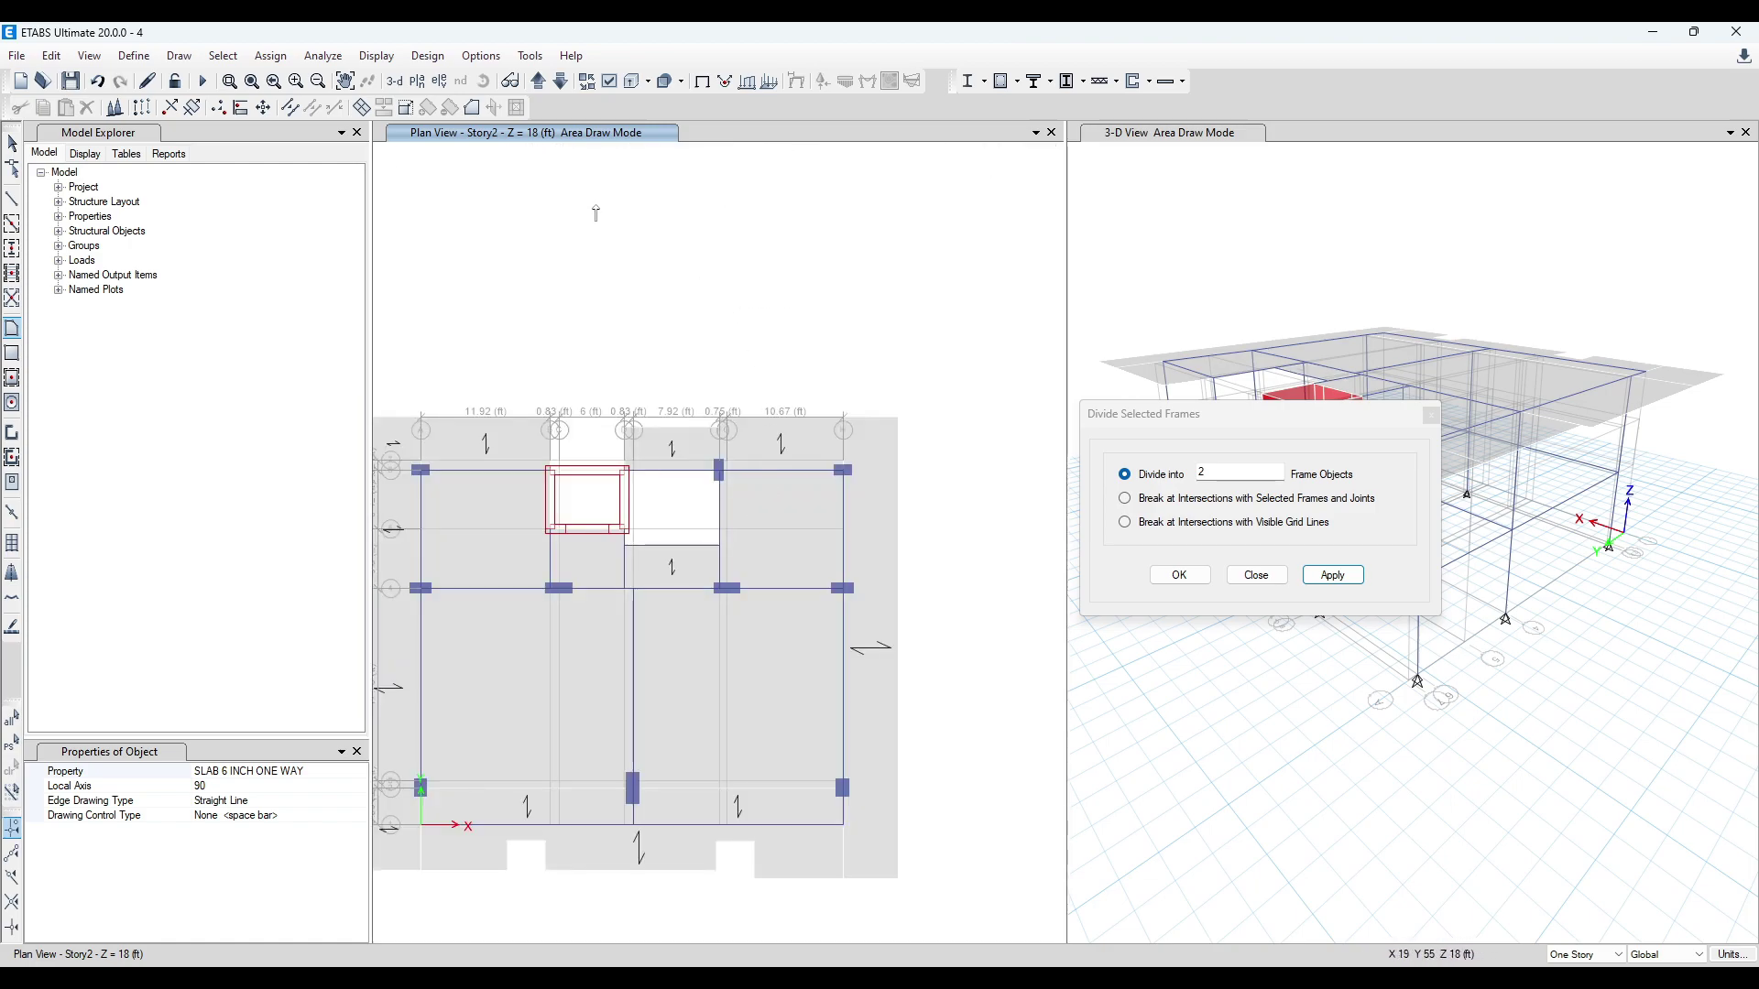
{"action": "key", "text": "Escape"}
{"action": "left_click", "coordinate": [560, 80]}
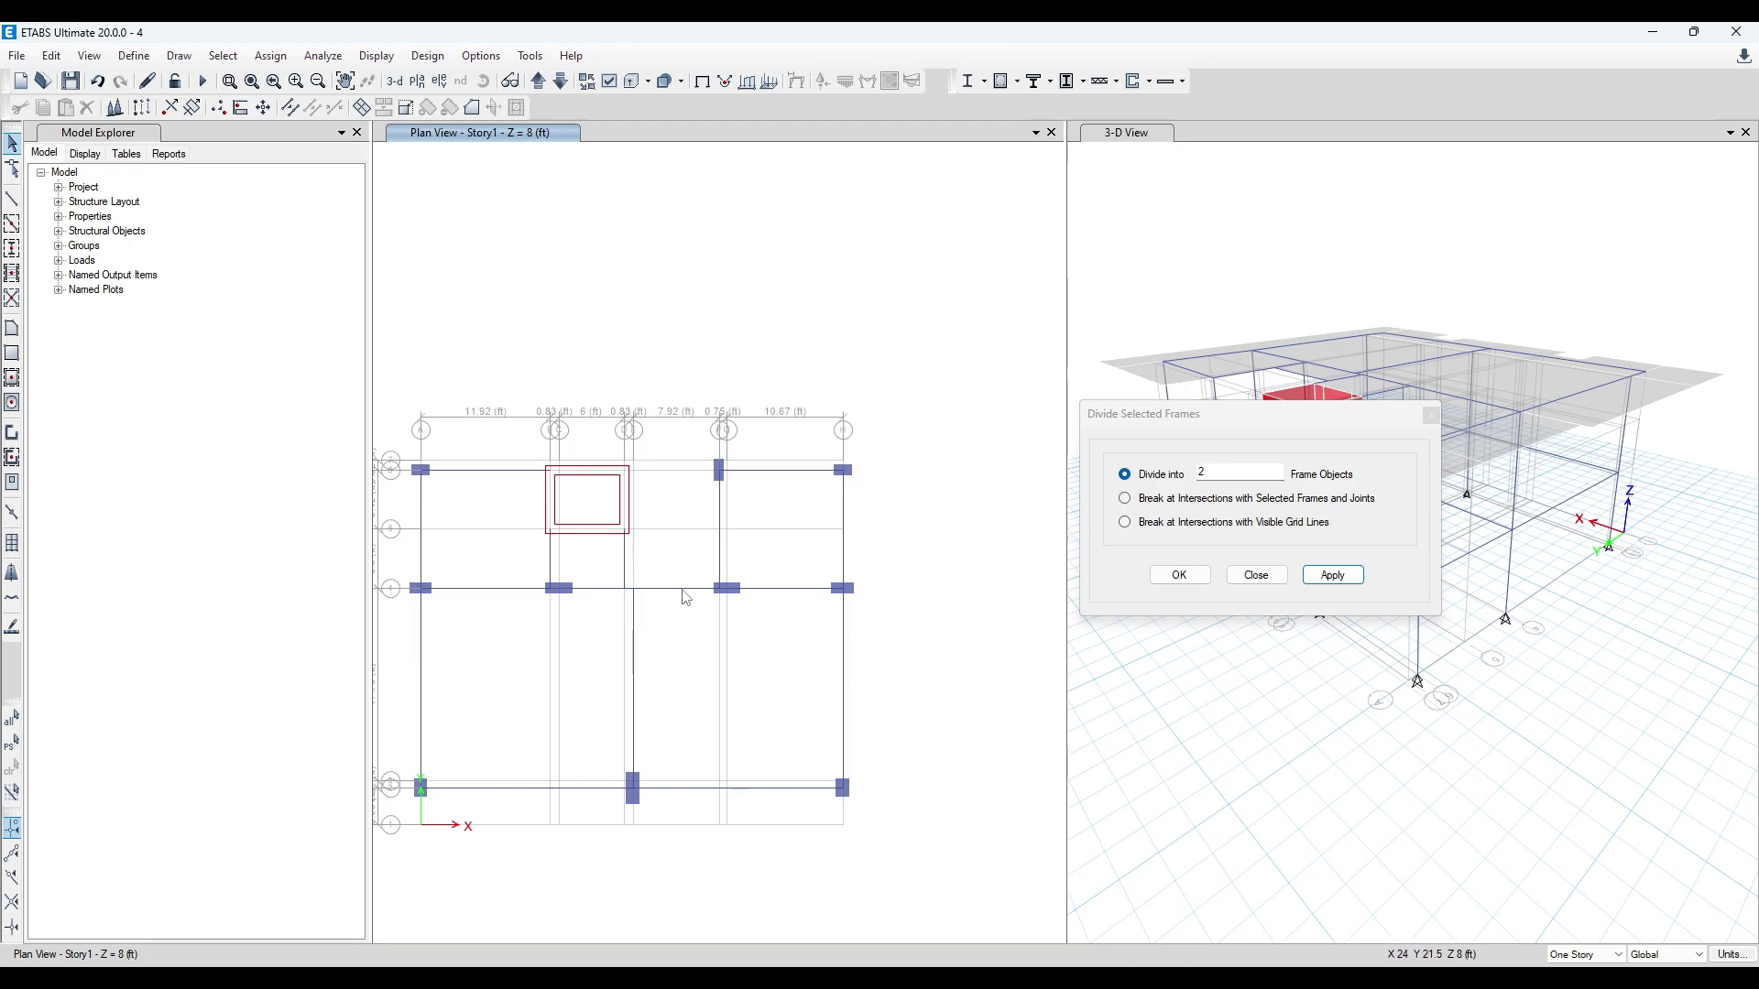
- Back on Story2, divide the two landing beams beside the slab panel into 2 frames each
{"action": "left_click", "coordinate": [685, 591]}
{"action": "left_click", "coordinate": [560, 81]}
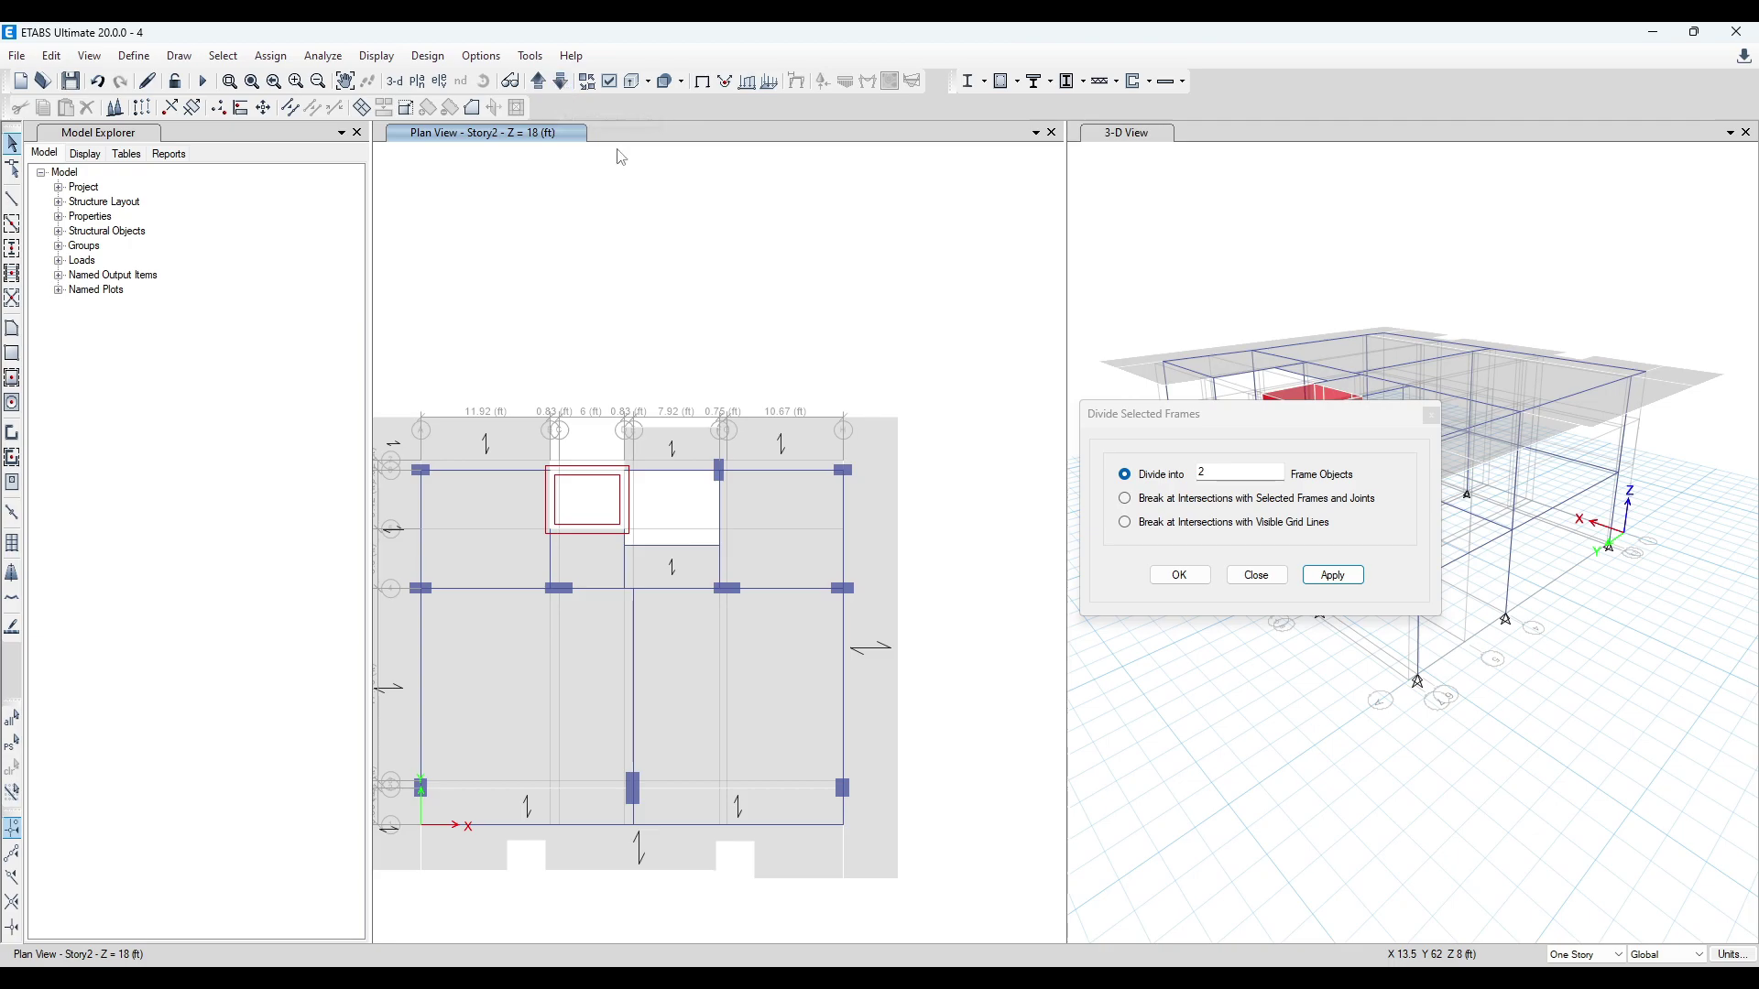
{"action": "left_click", "coordinate": [704, 547]}
{"action": "left_click", "coordinate": [651, 557]}
{"action": "left_click", "coordinate": [720, 561]}
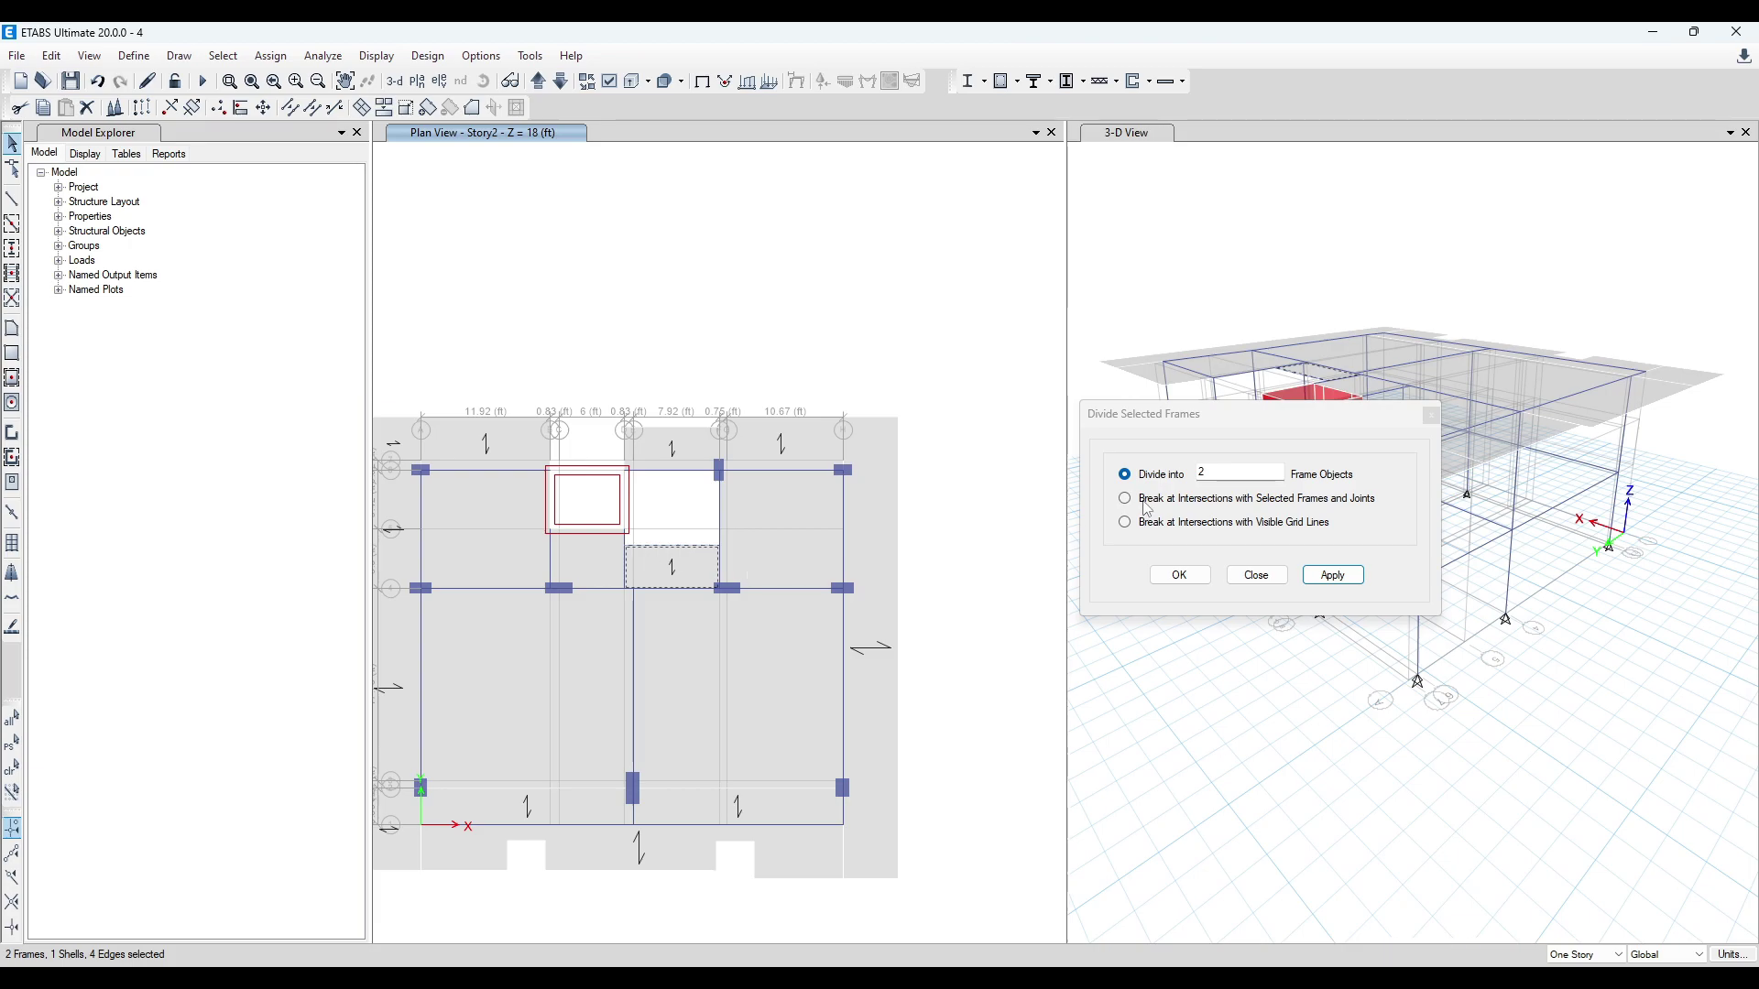
{"action": "left_click", "coordinate": [1179, 575]}
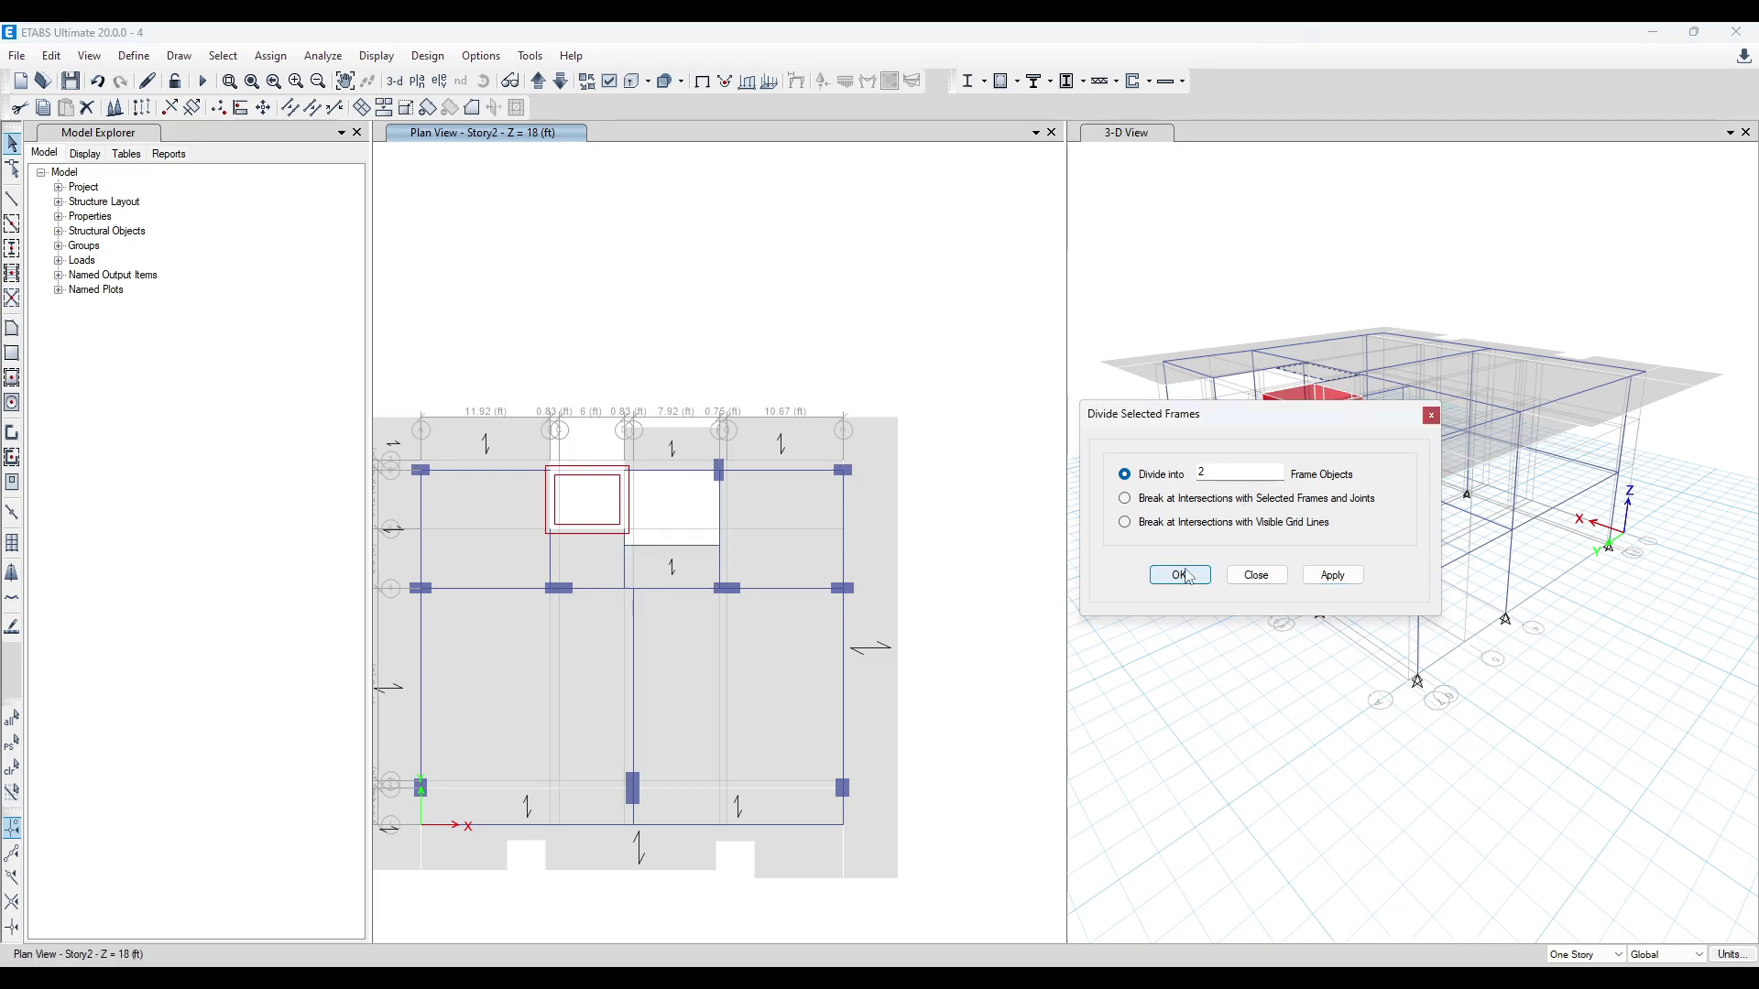
- Reselect the landing beam and slab panel, restoring the beam after an accidental delete
{"action": "left_click", "coordinate": [679, 547]}
{"action": "left_click", "coordinate": [89, 107]}
{"action": "key", "text": "ctrl+z"}
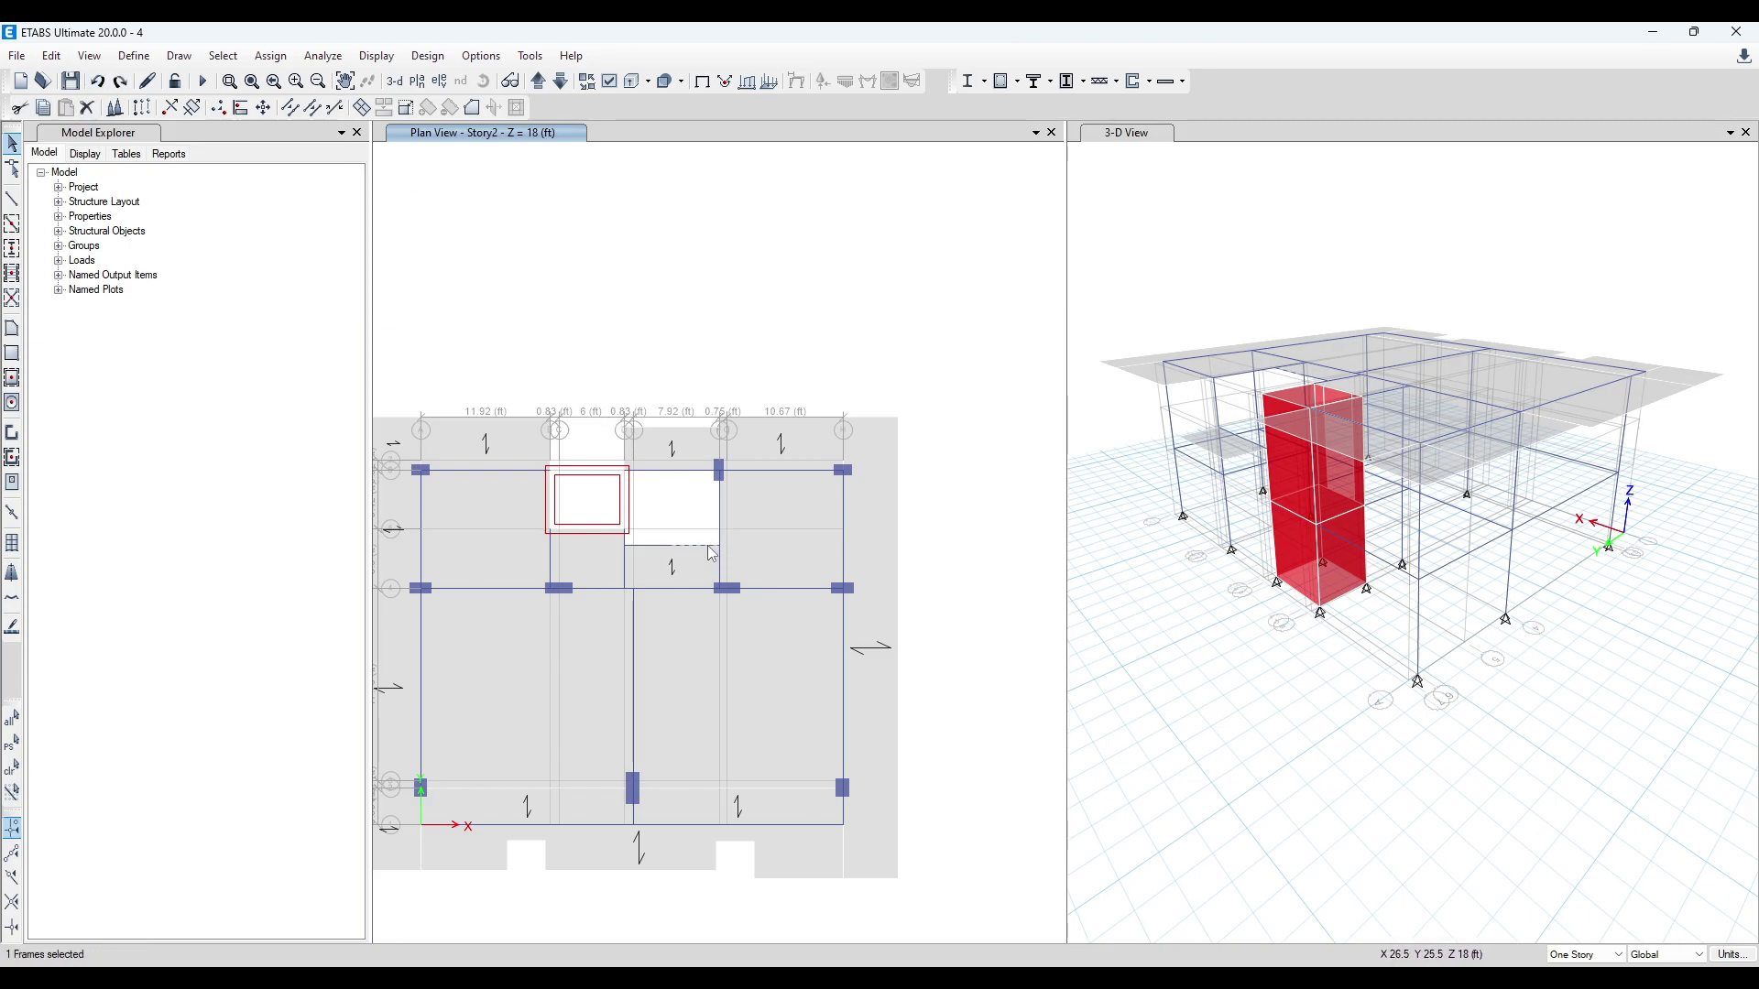
{"action": "left_click", "coordinate": [655, 560]}
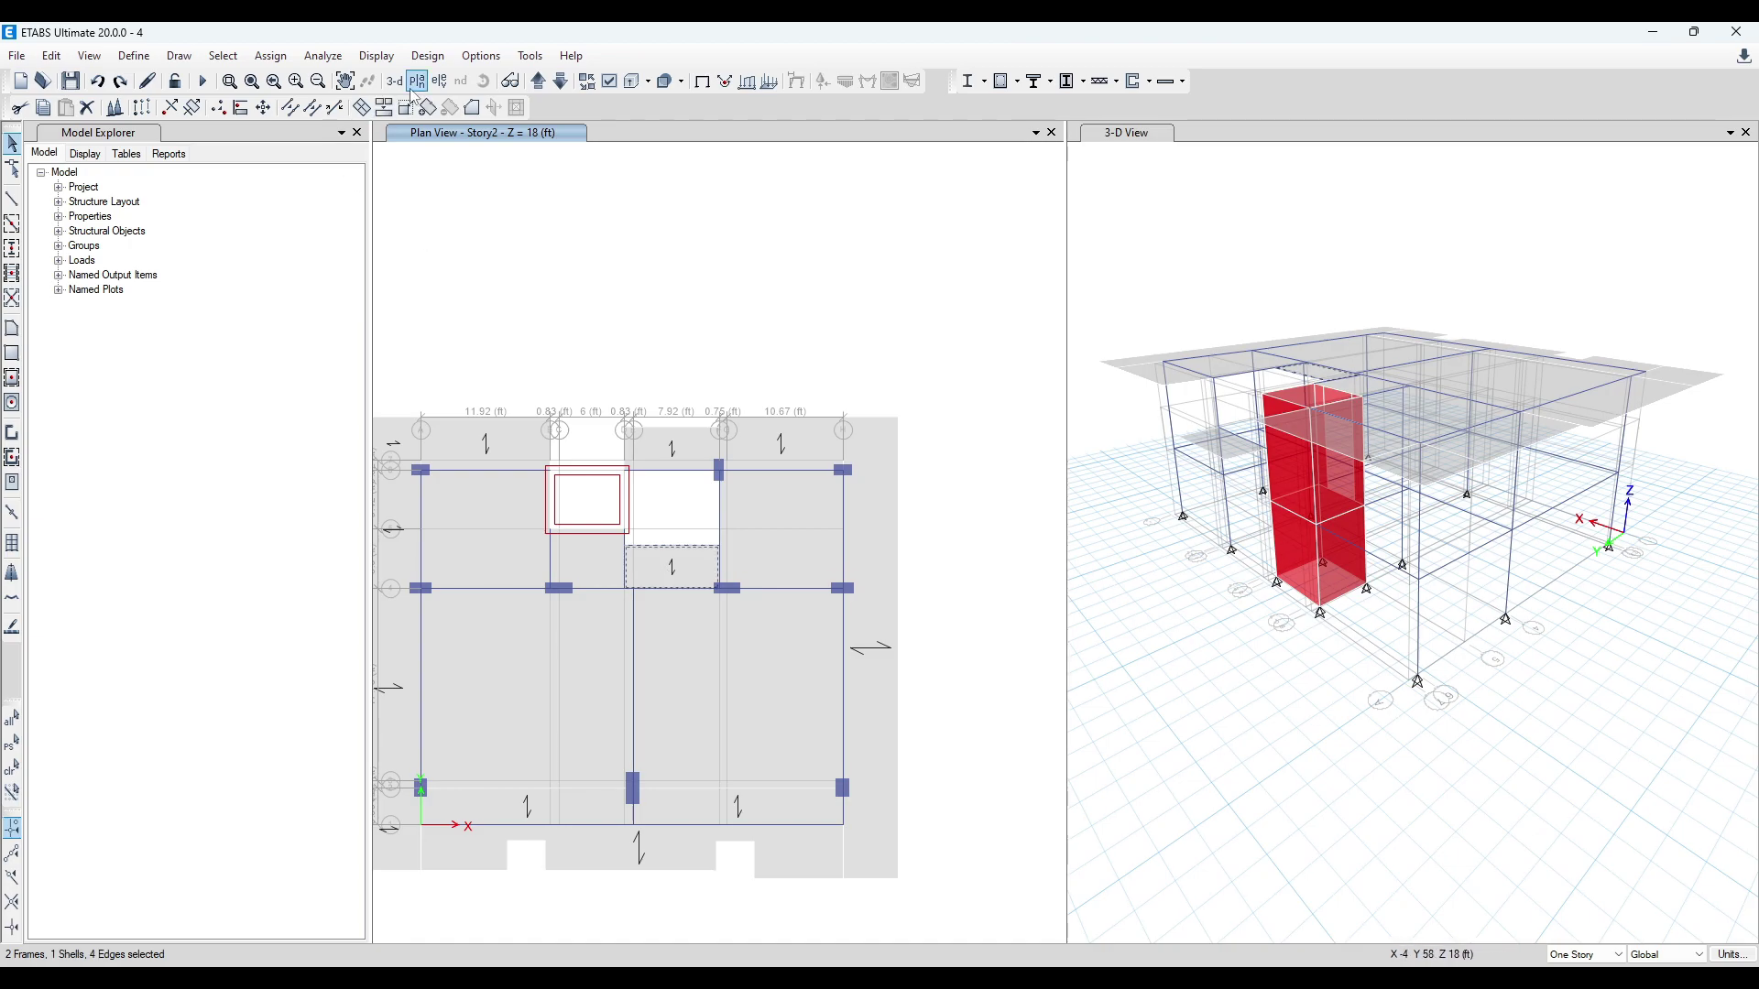
- Replicate the landing beams and slab panel onto Story1
{"action": "left_click", "coordinate": [142, 107]}
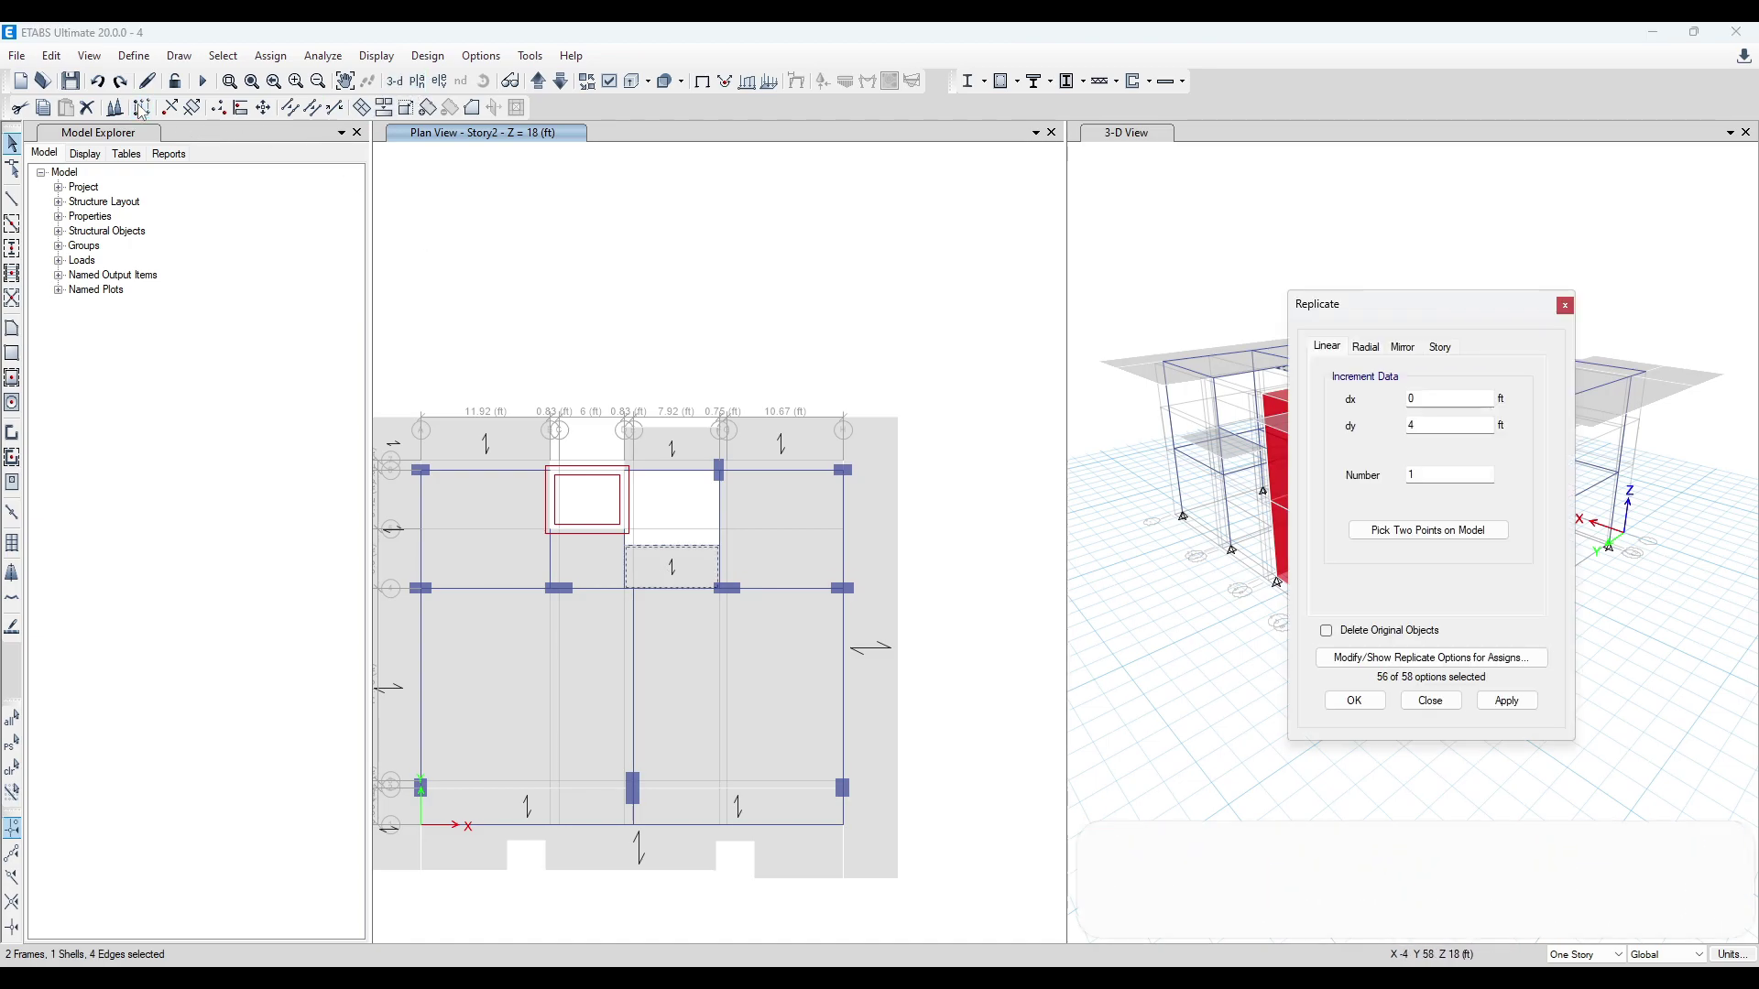
{"action": "left_click", "coordinate": [1441, 348]}
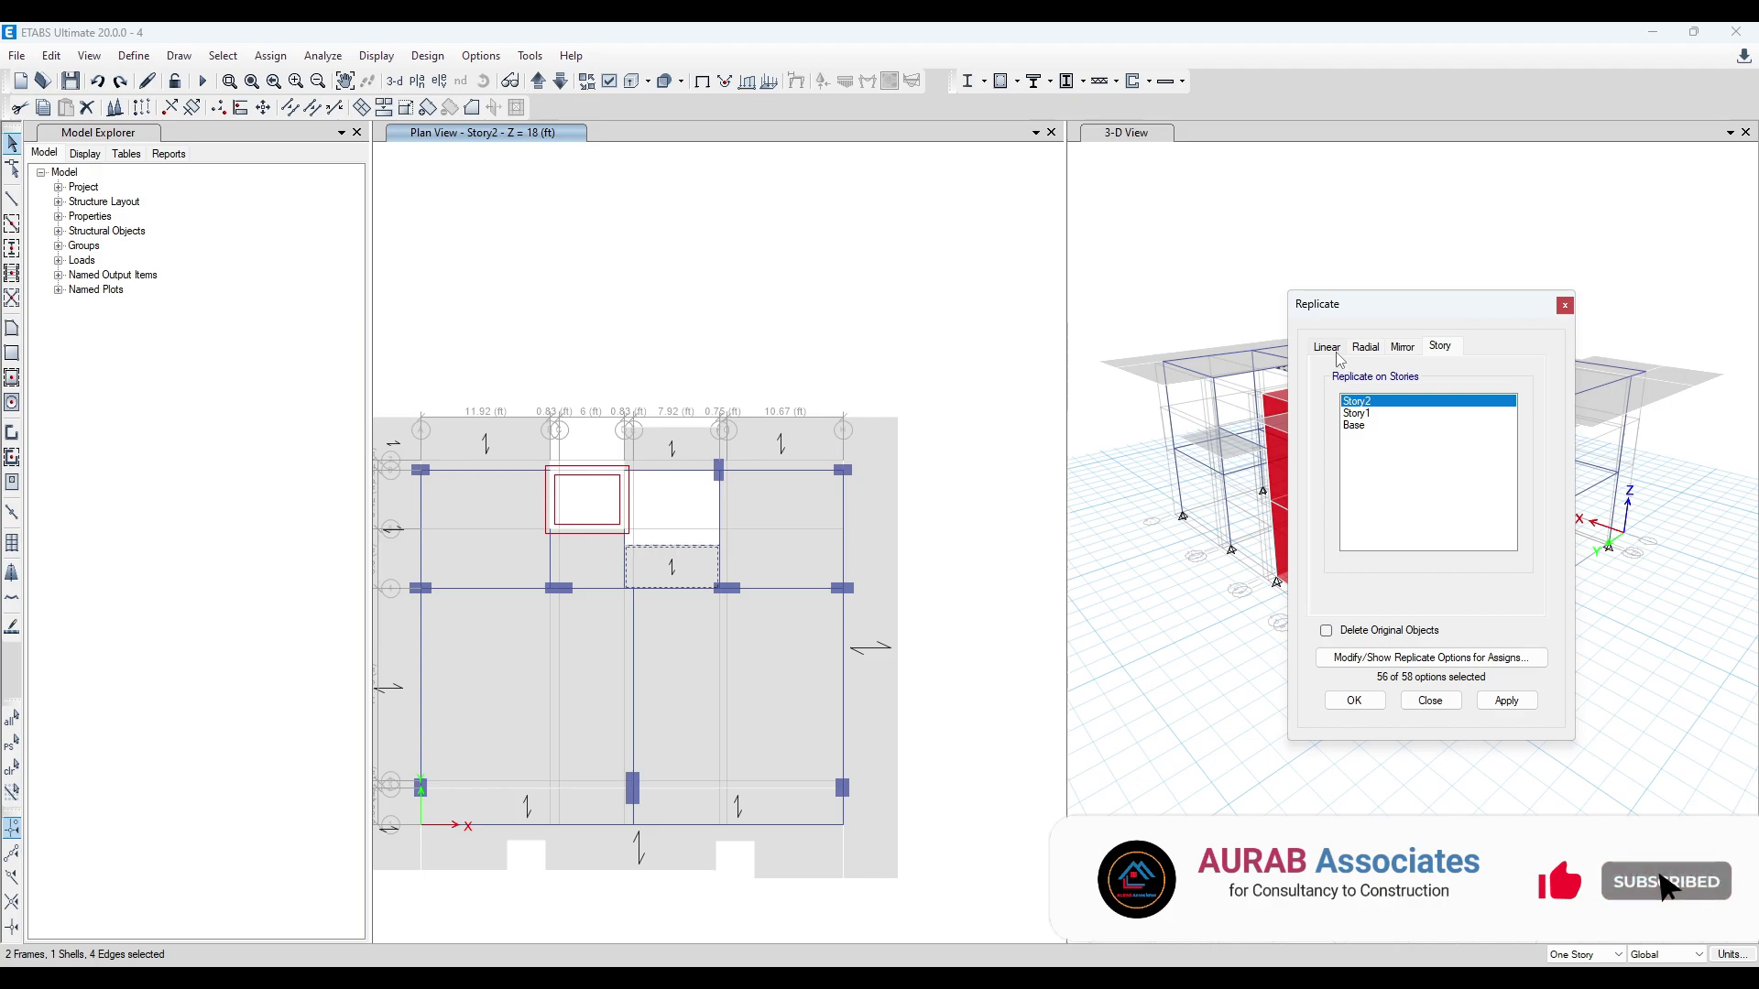
{"action": "left_click", "coordinate": [1357, 413]}
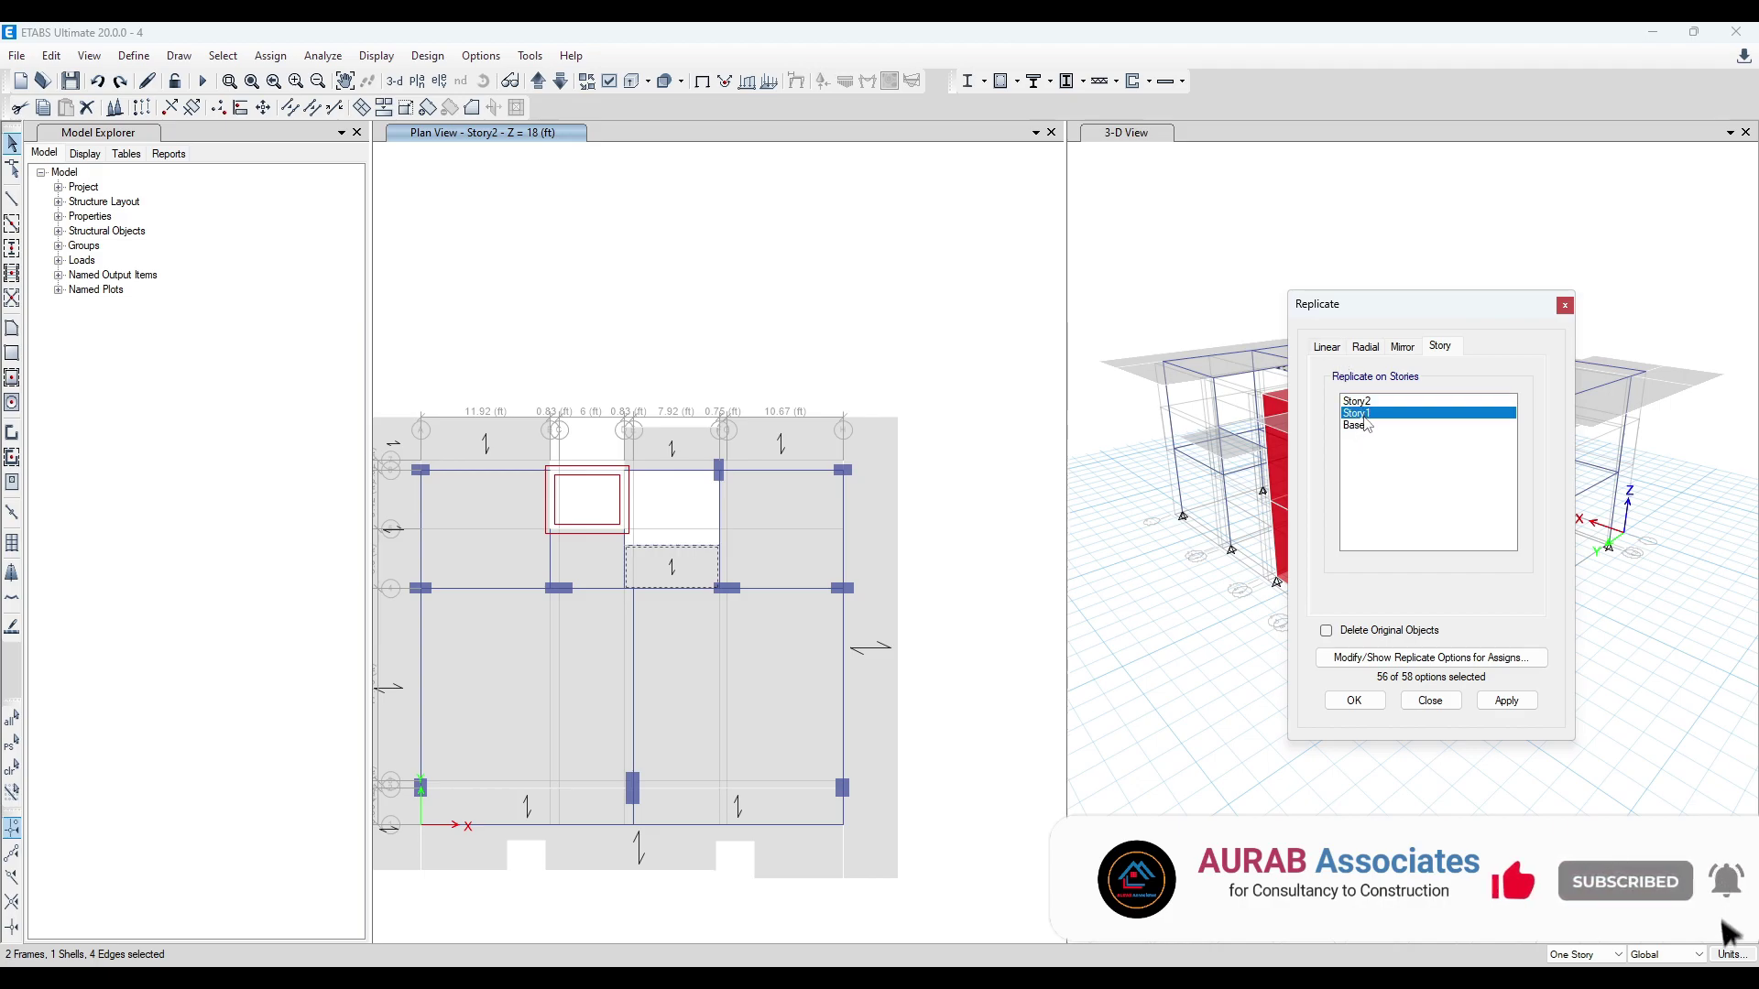
{"action": "left_click", "coordinate": [1508, 700]}
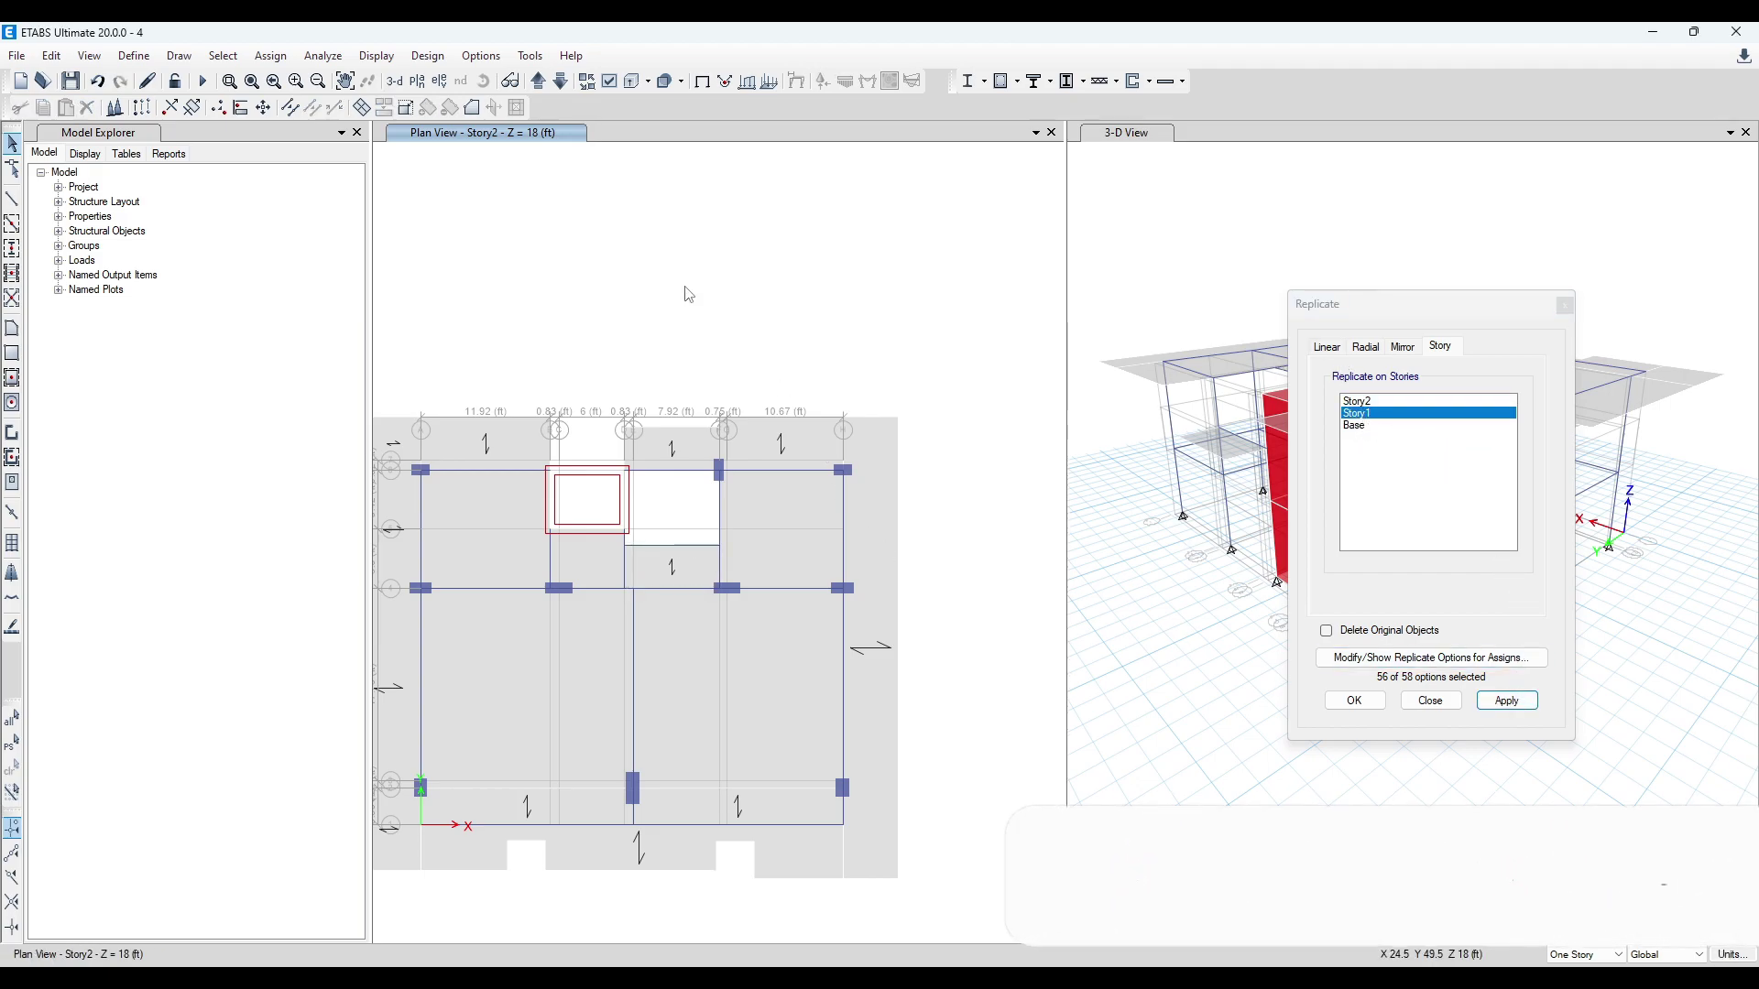
- Step the plan down to Base and back to Story1, ready to draw a floor area
{"action": "left_click", "coordinate": [562, 82]}
{"action": "left_click", "coordinate": [562, 82]}
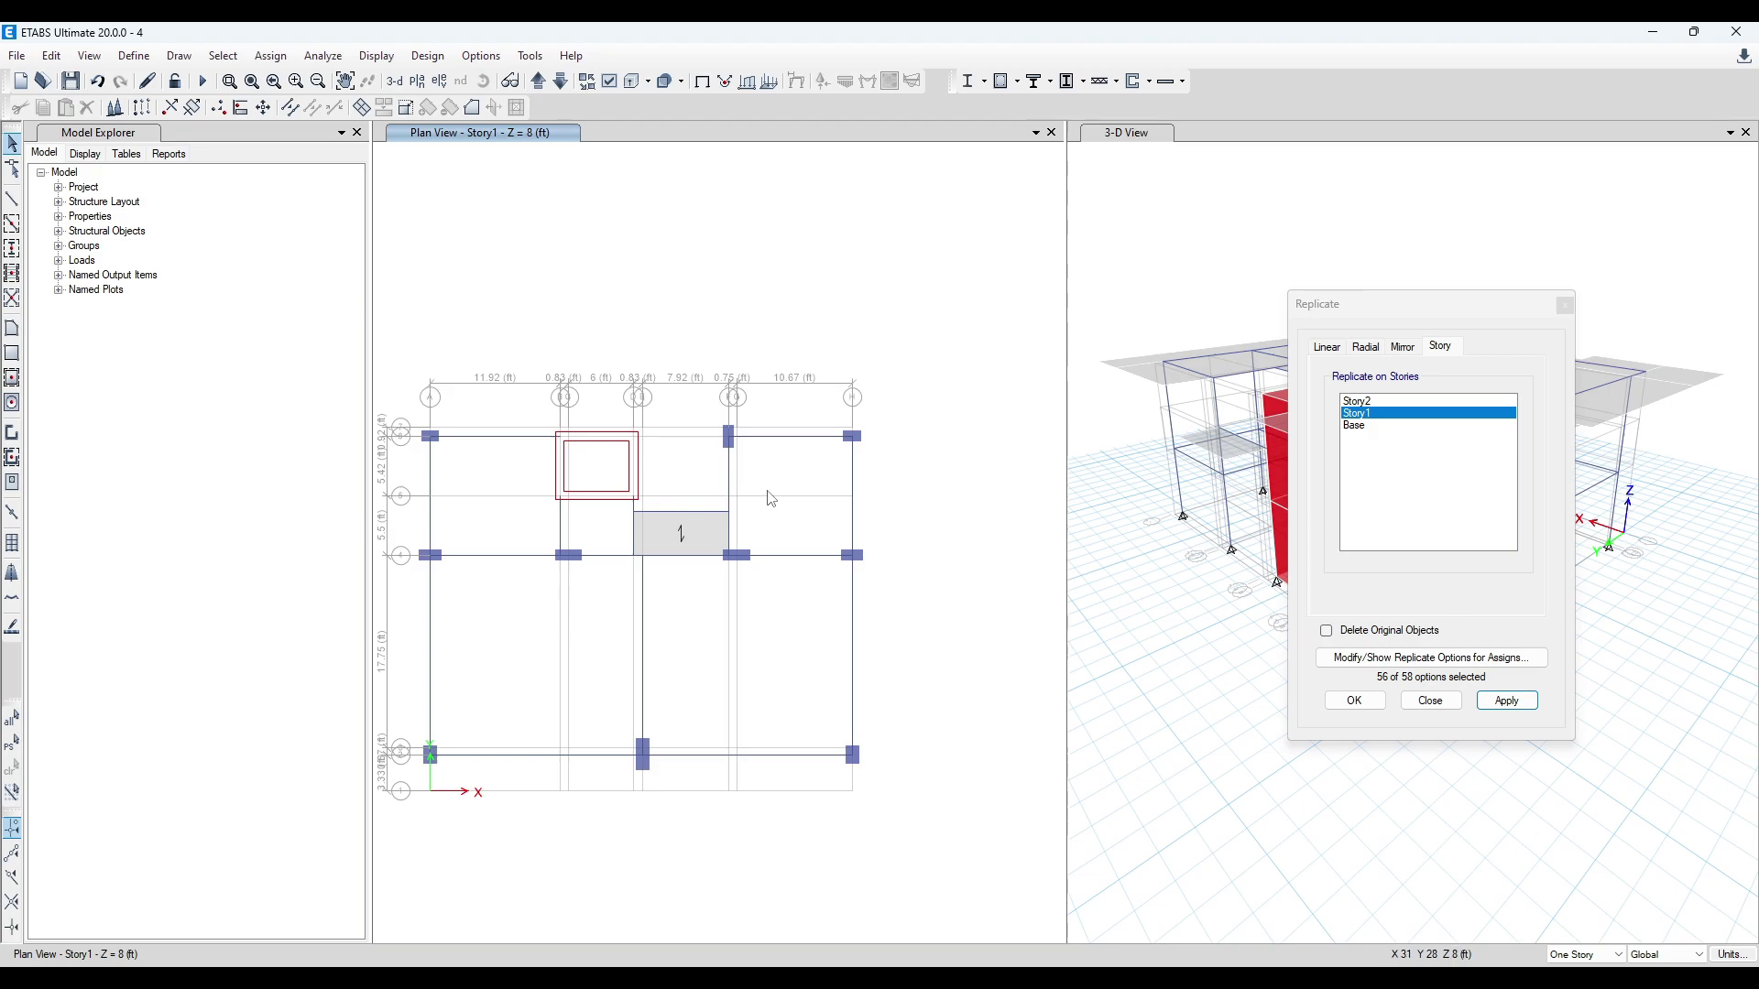
{"action": "left_click", "coordinate": [562, 82]}
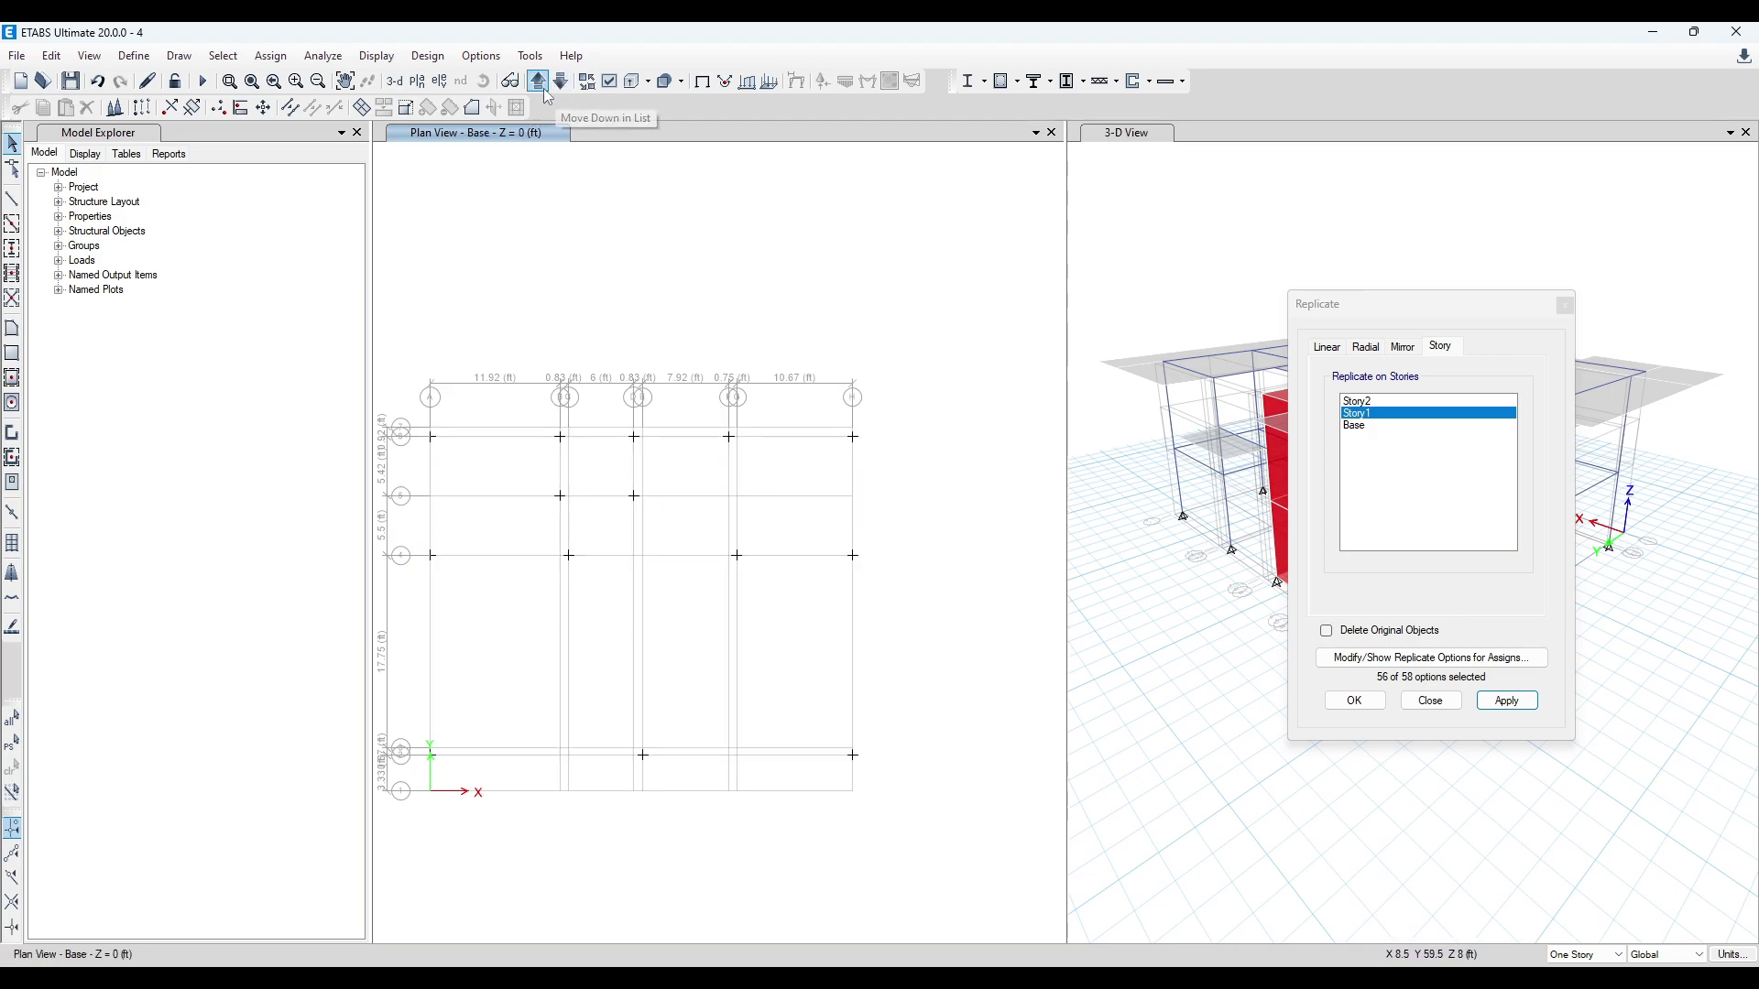
{"action": "left_click", "coordinate": [539, 81]}
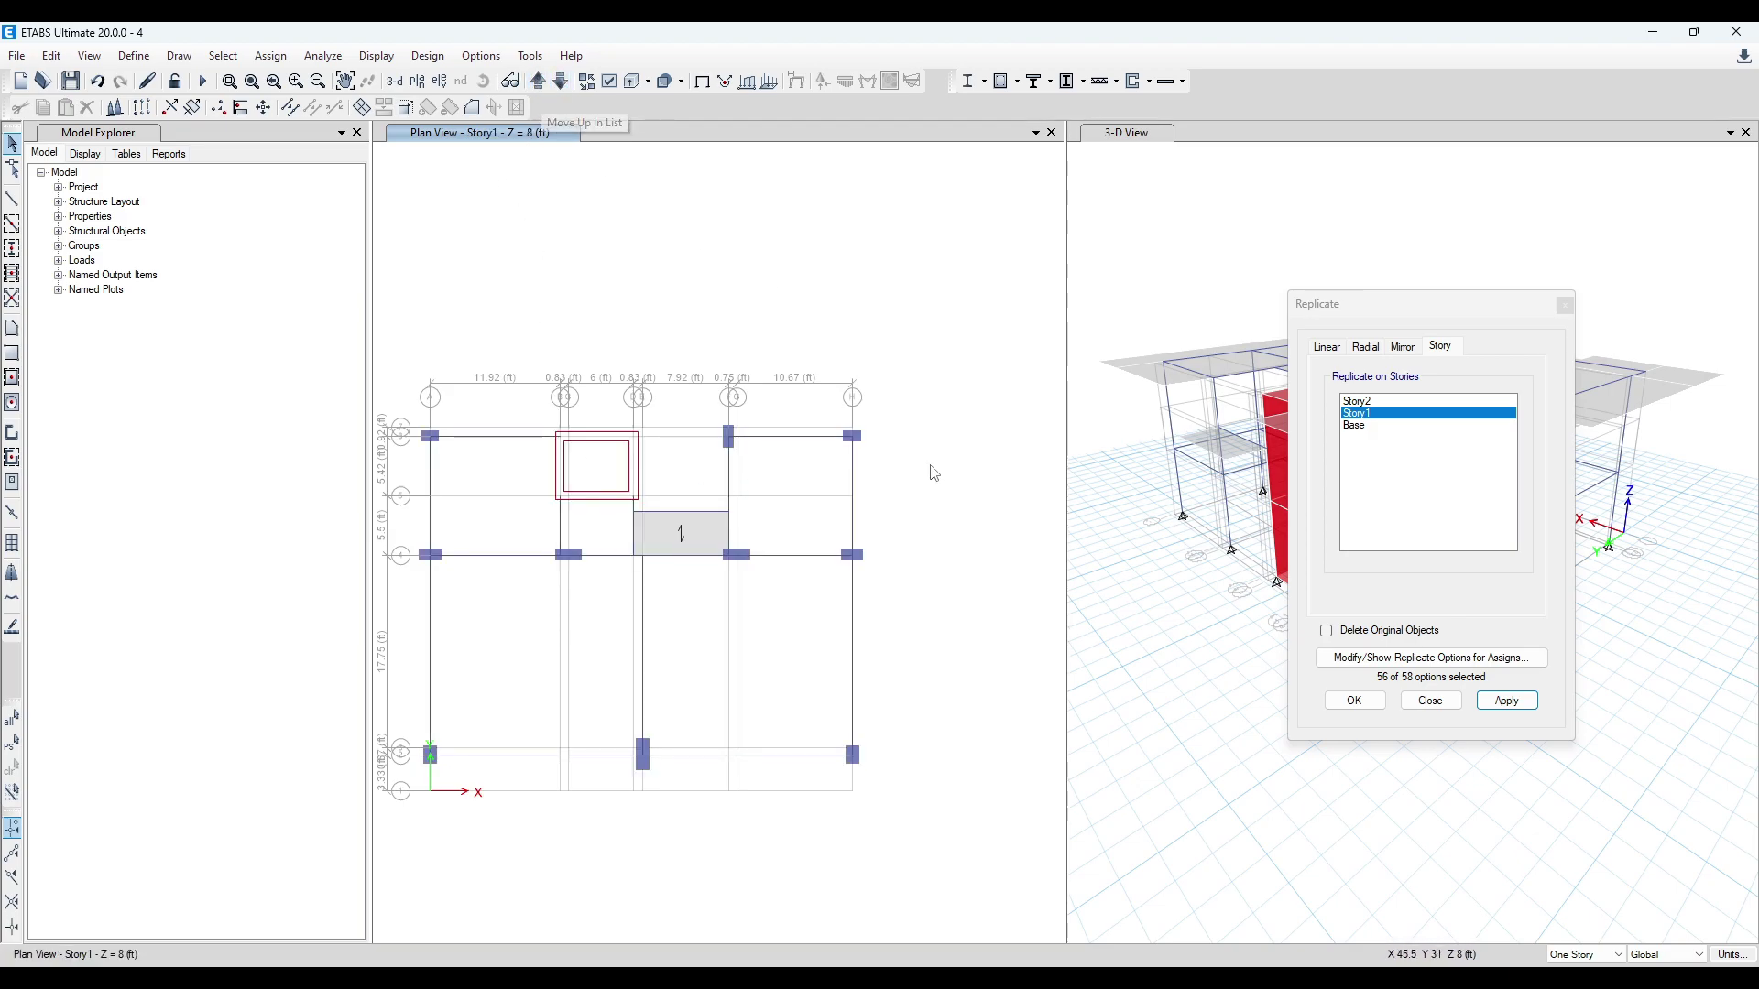
{"action": "left_click", "coordinate": [11, 329]}
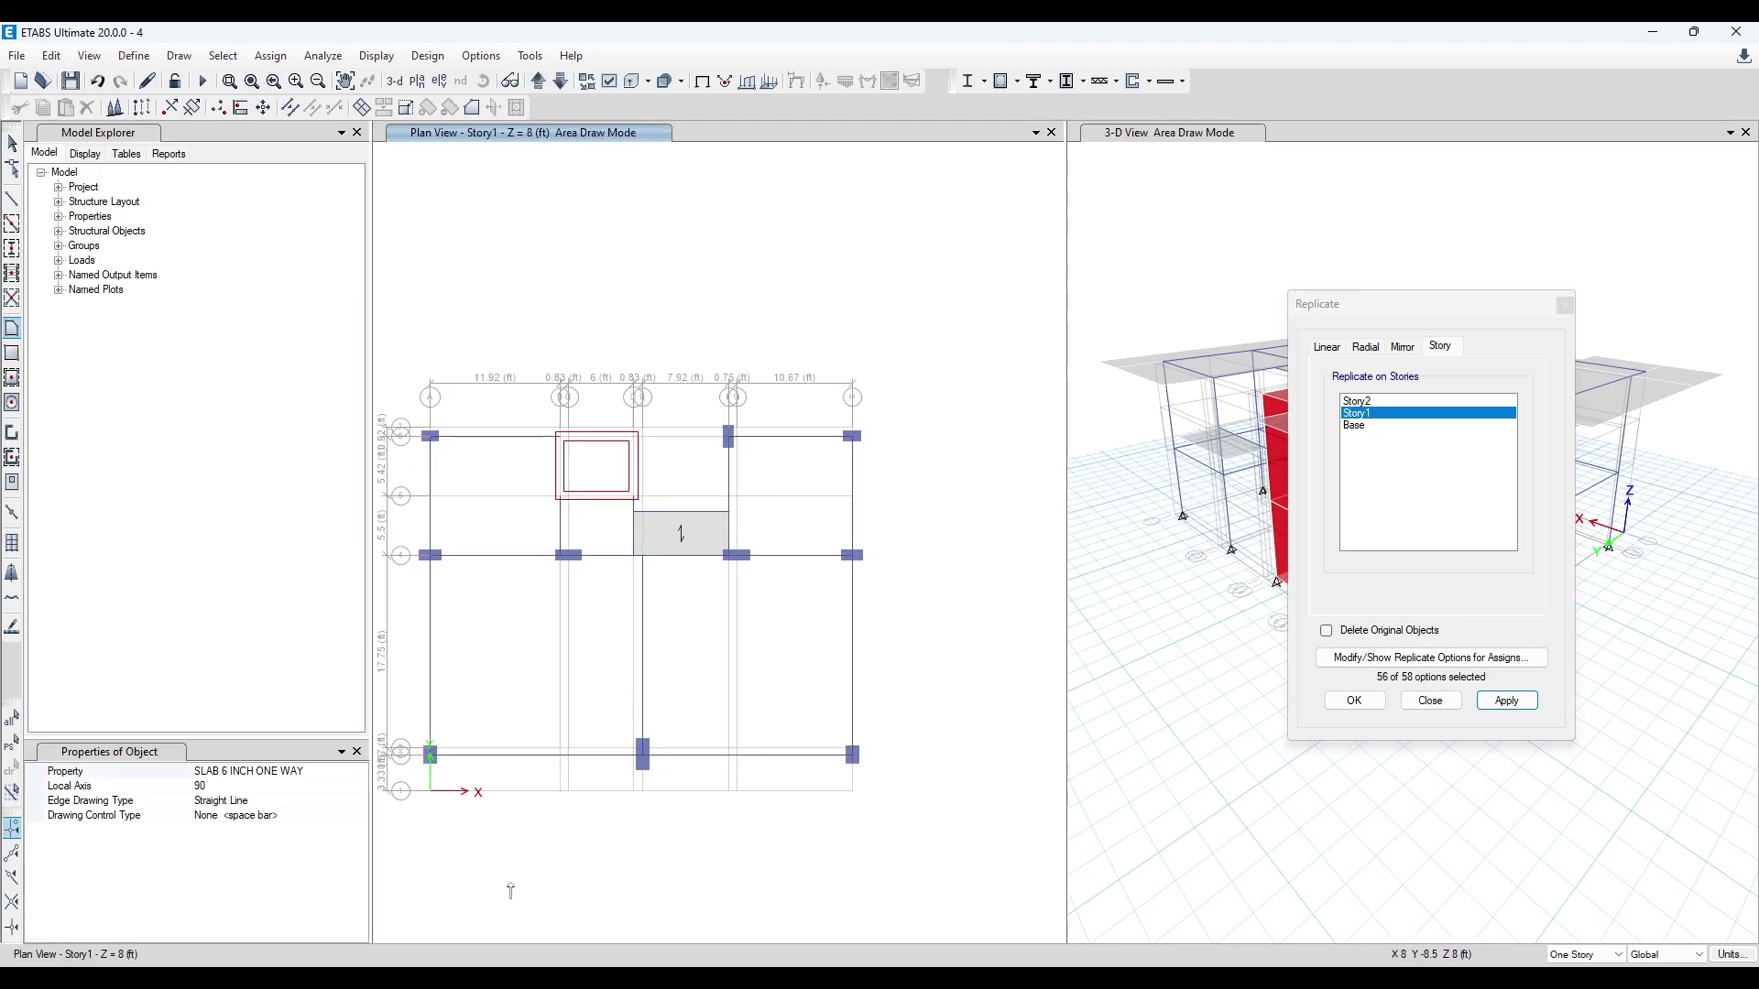
- Give the new floor area the WAIST SLAB 9 property with local axis 0 instead of 90
{"action": "left_click", "coordinate": [360, 772]}
{"action": "left_click", "coordinate": [360, 772]}
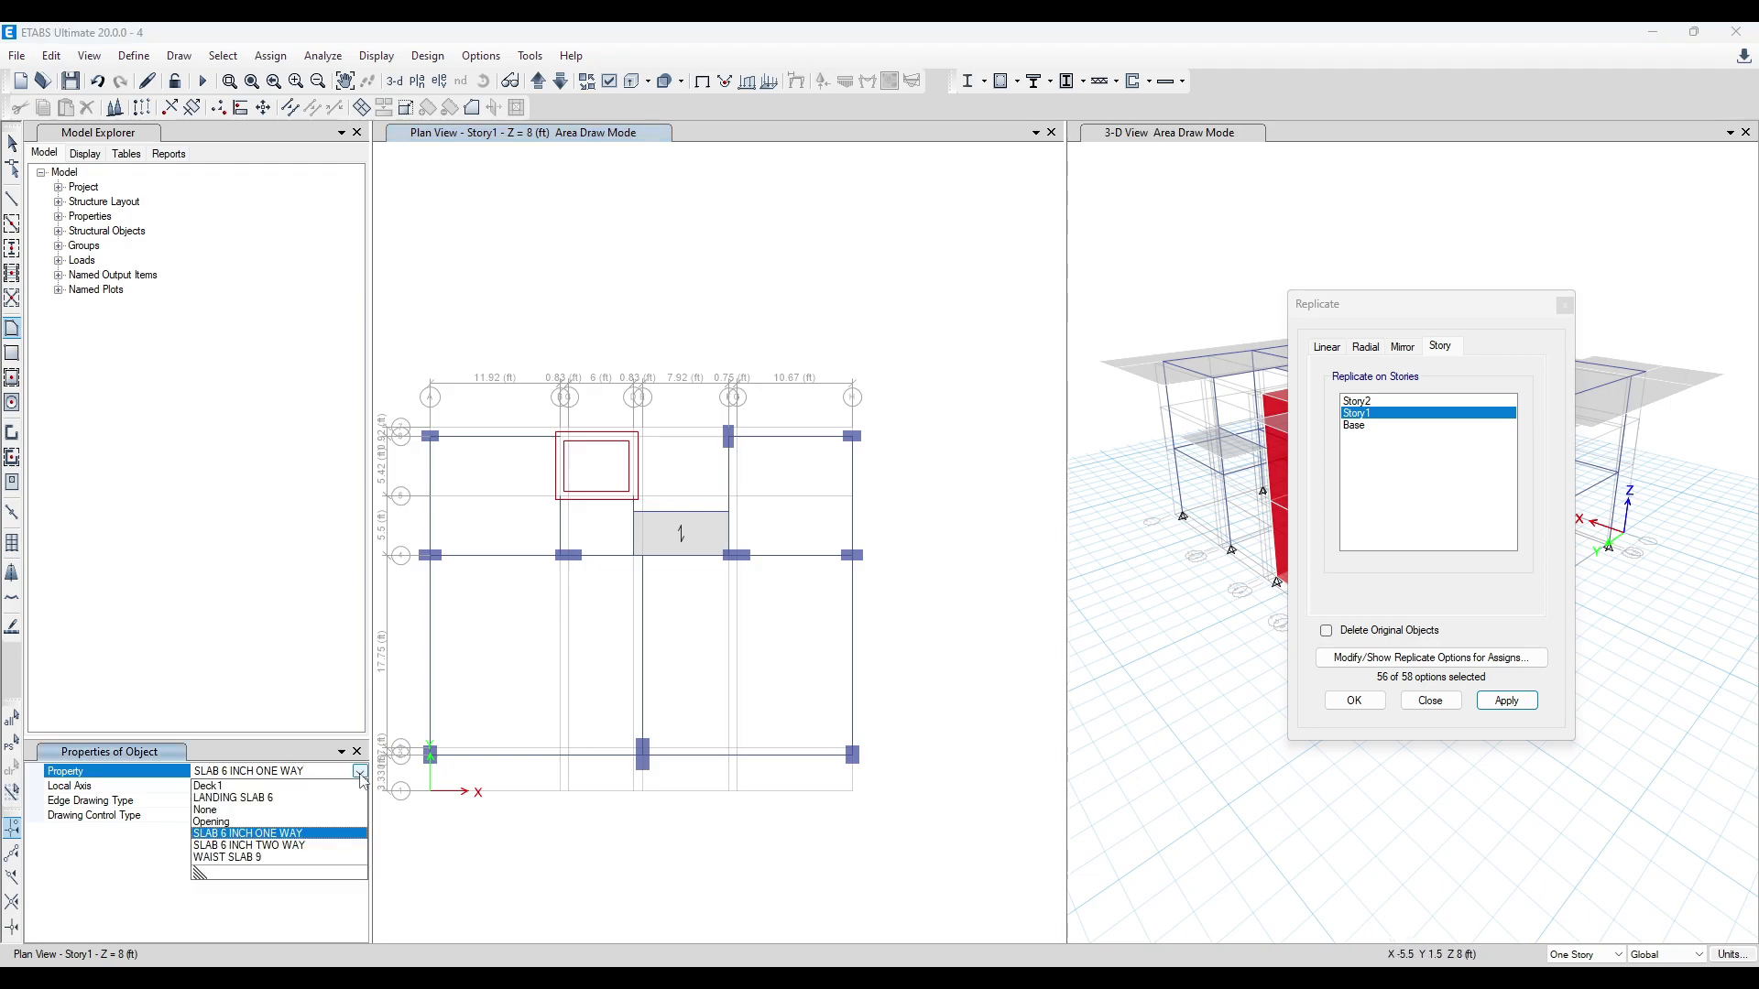
{"action": "left_click", "coordinate": [285, 858]}
{"action": "left_click", "coordinate": [186, 790]}
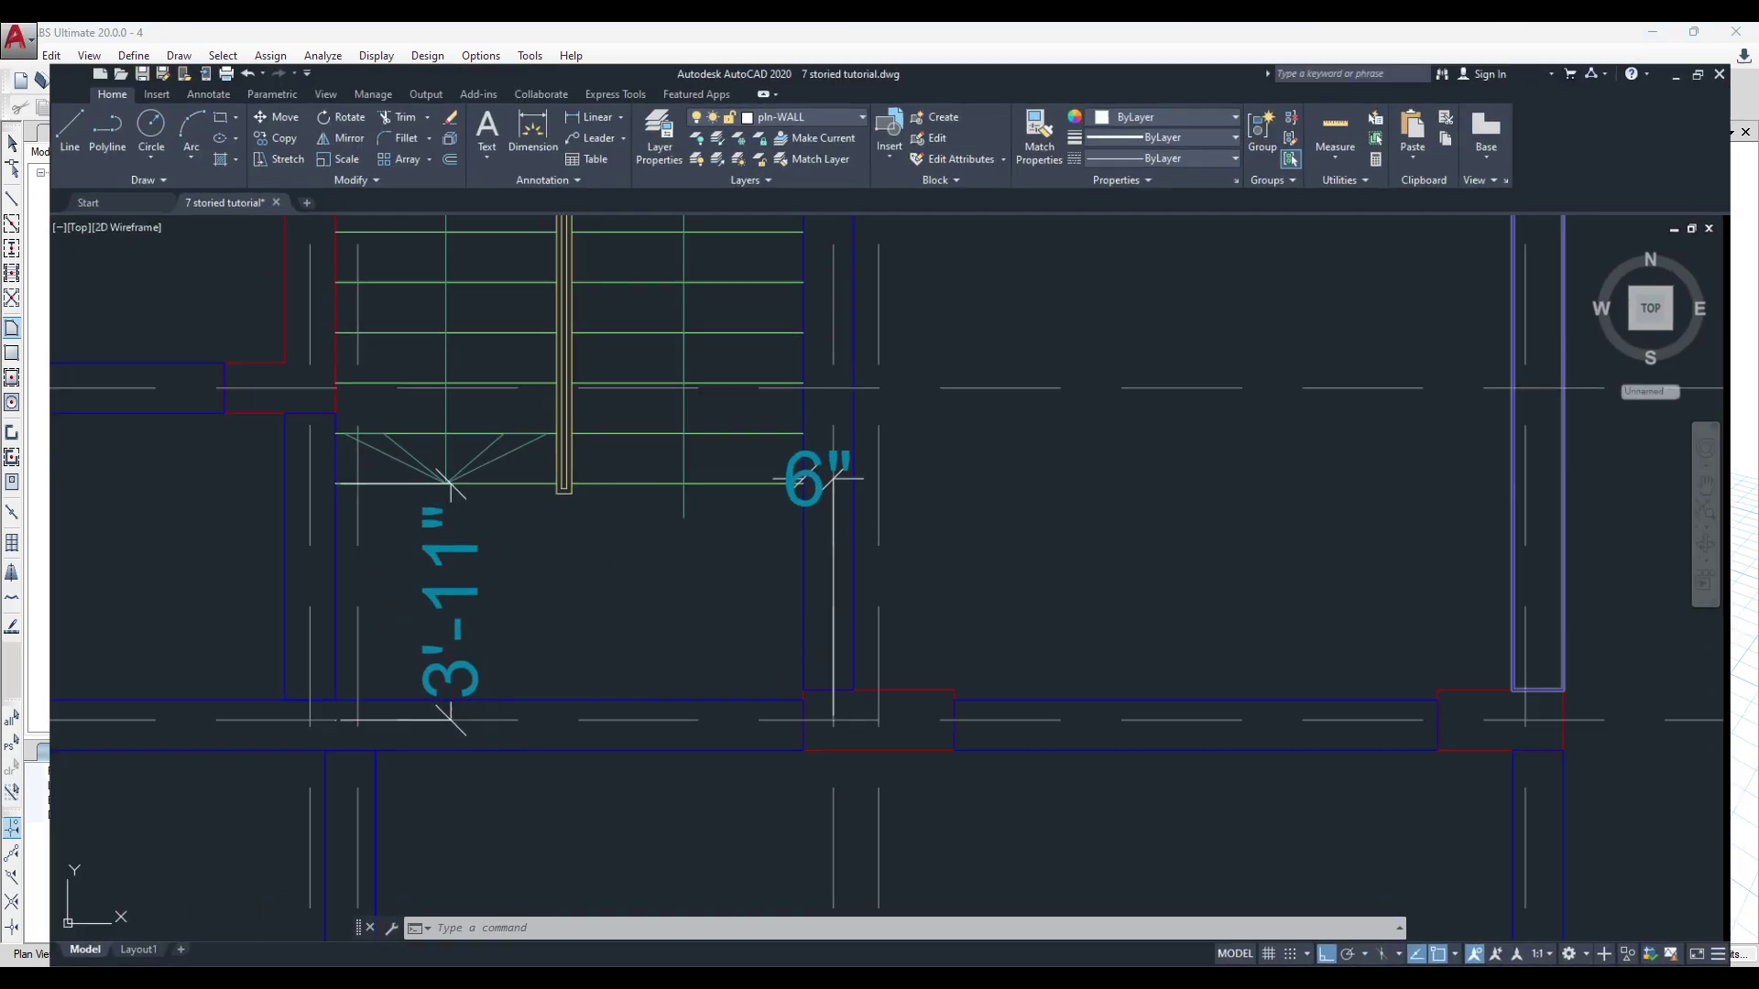
{"action": "scroll", "coordinate": [870, 766], "scroll_direction": "down", "scroll_amount": 2}
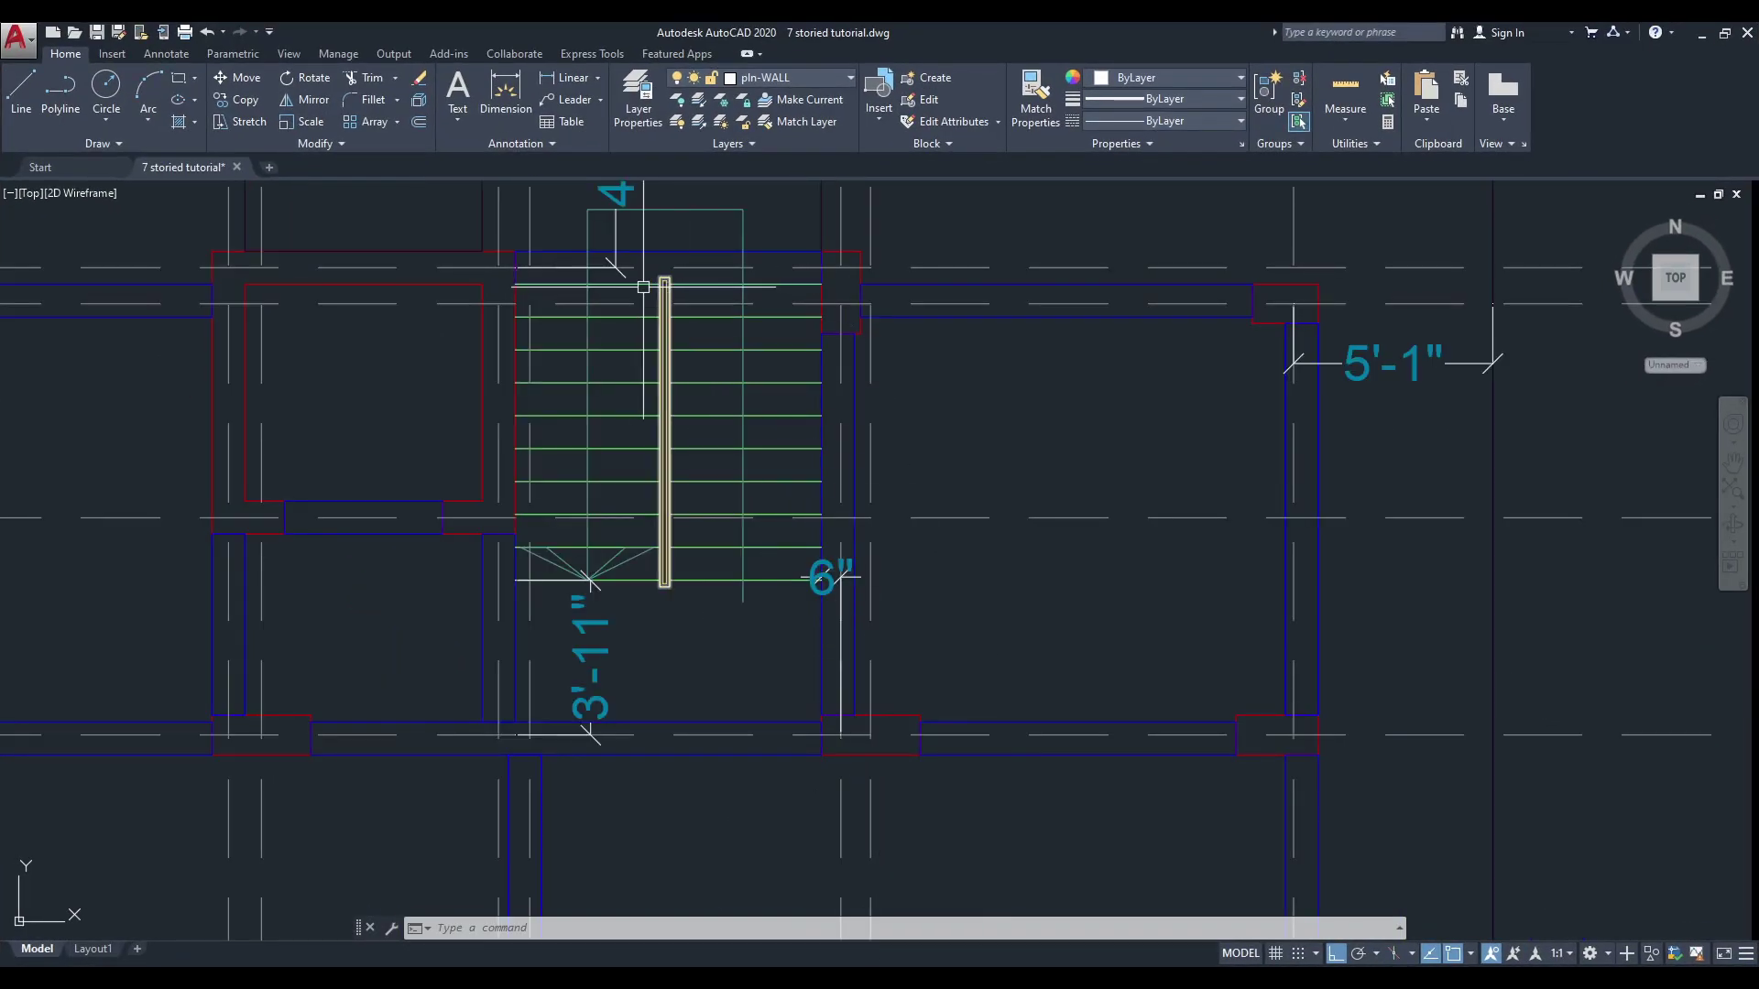
- Outline one stair flight in AutoCAD with a RECTANG rectangle, then minimize AutoCAD
{"action": "left_click", "coordinate": [175, 81]}
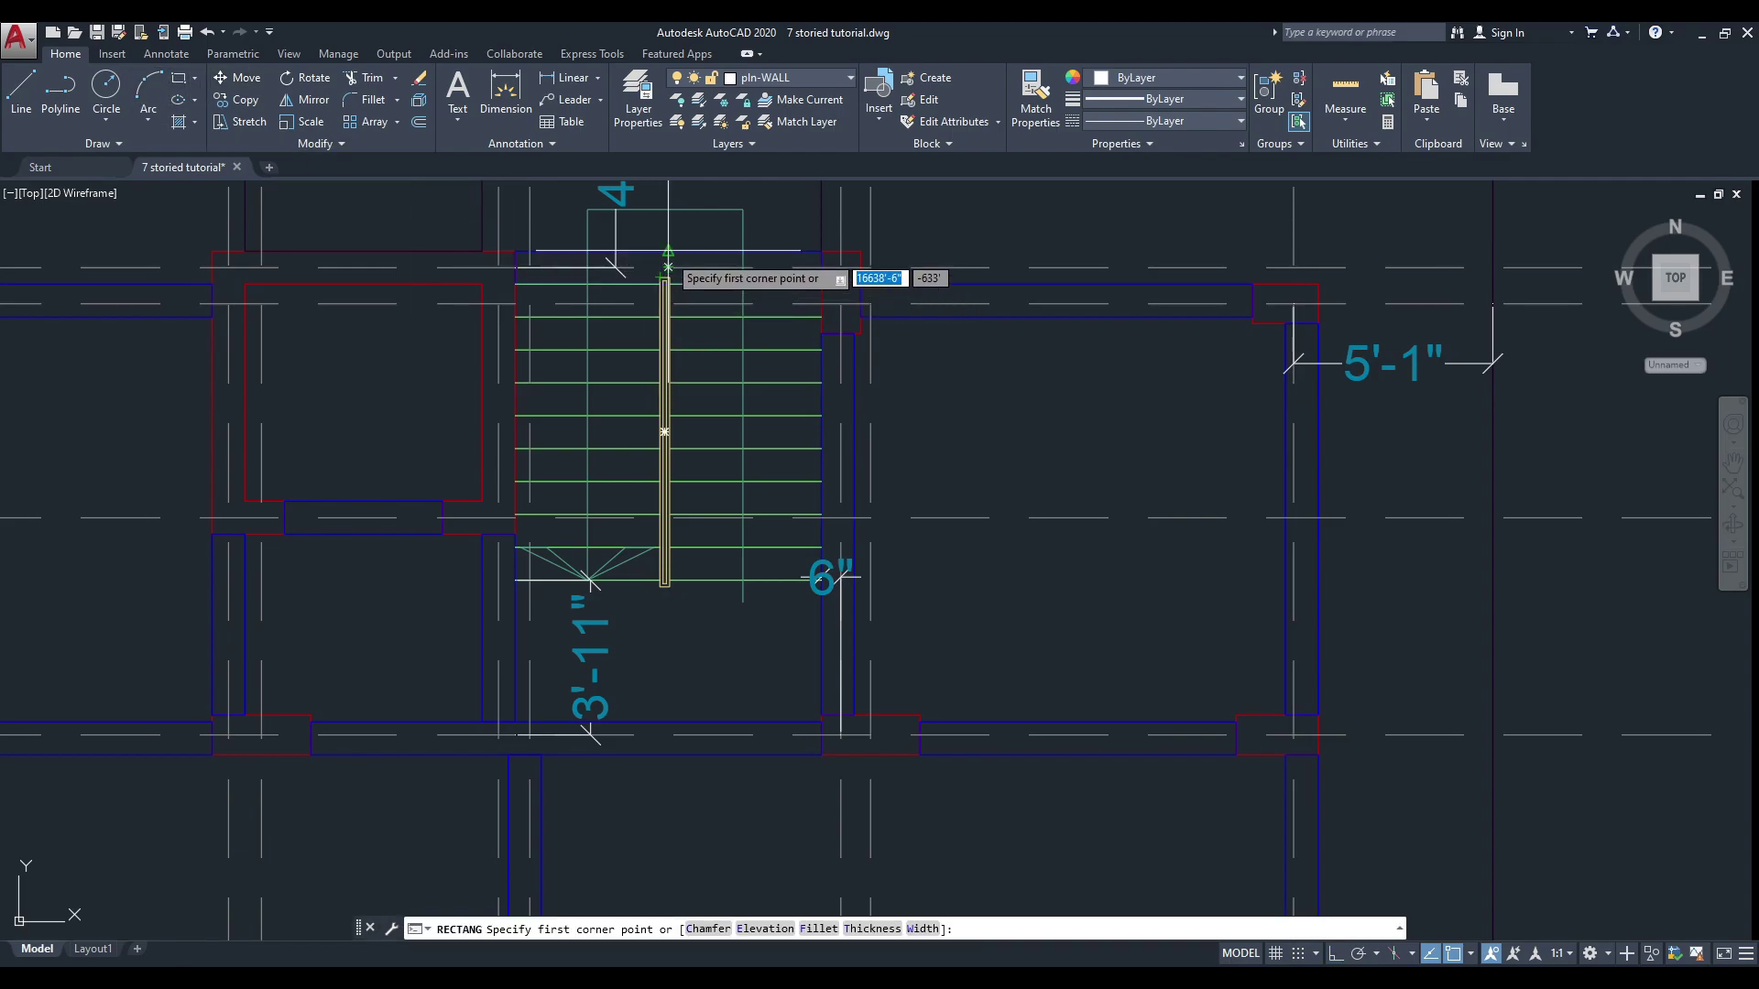
{"action": "left_click", "coordinate": [675, 249]}
{"action": "left_click", "coordinate": [840, 577]}
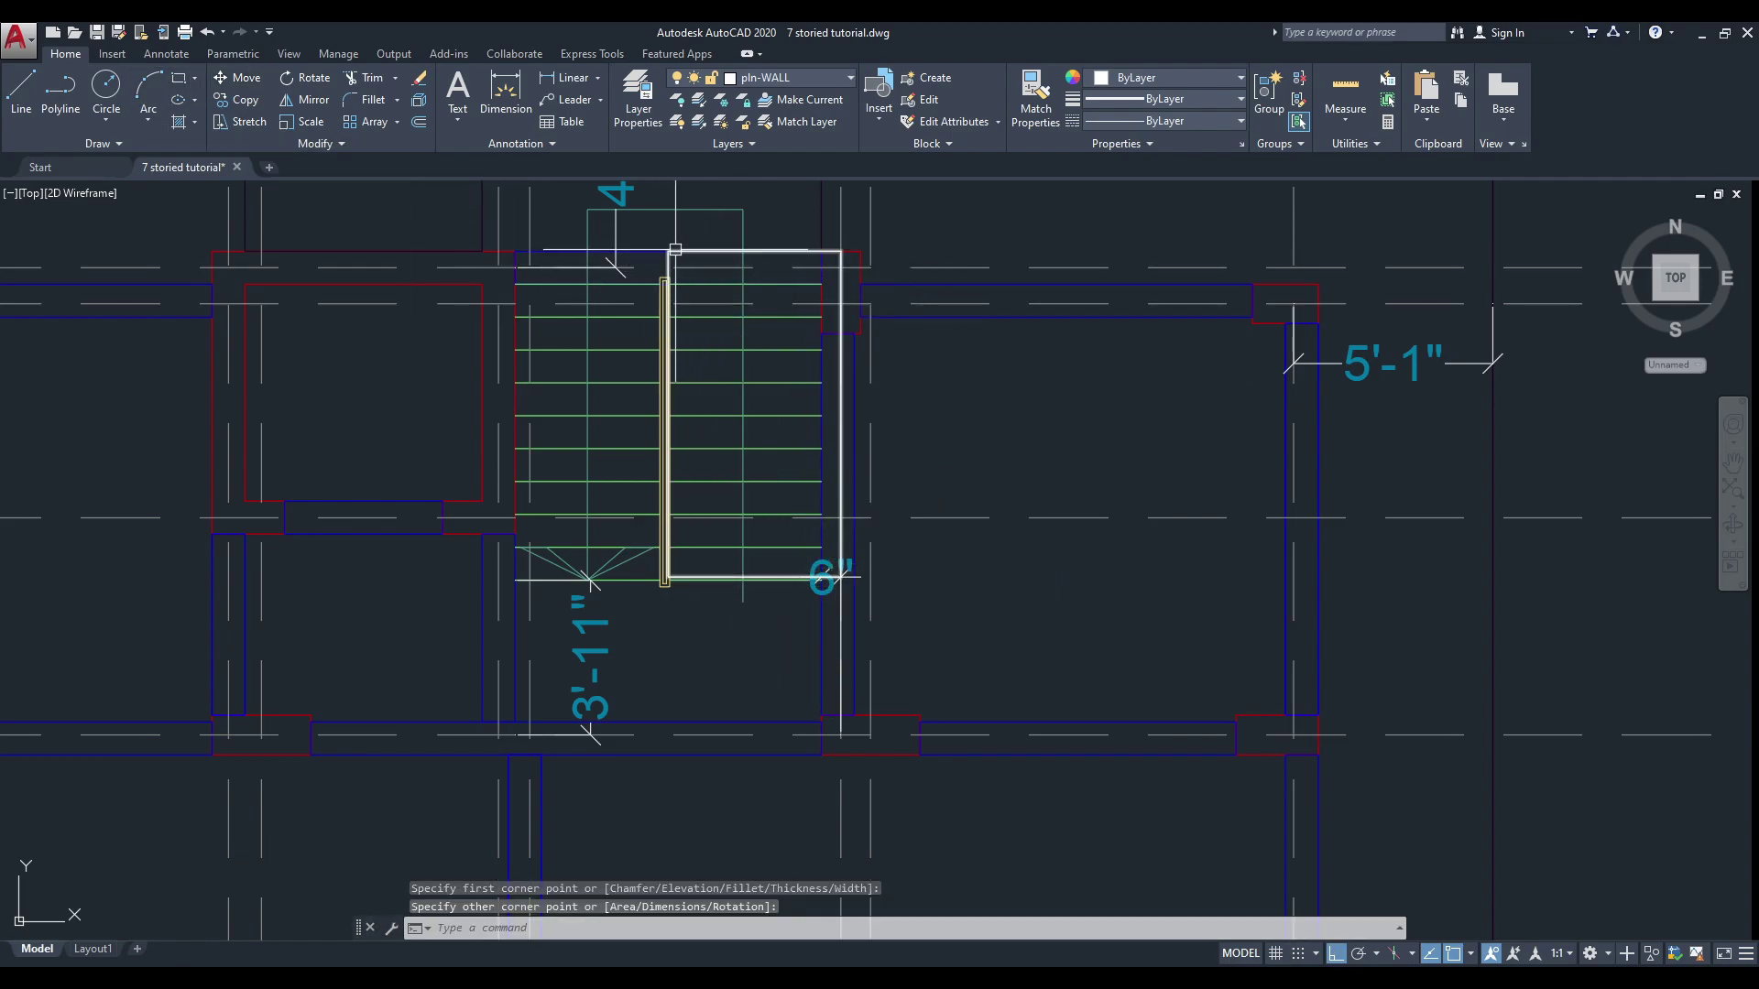
{"action": "left_click", "coordinate": [1725, 32]}
{"action": "key", "text": "alt+Tab"}
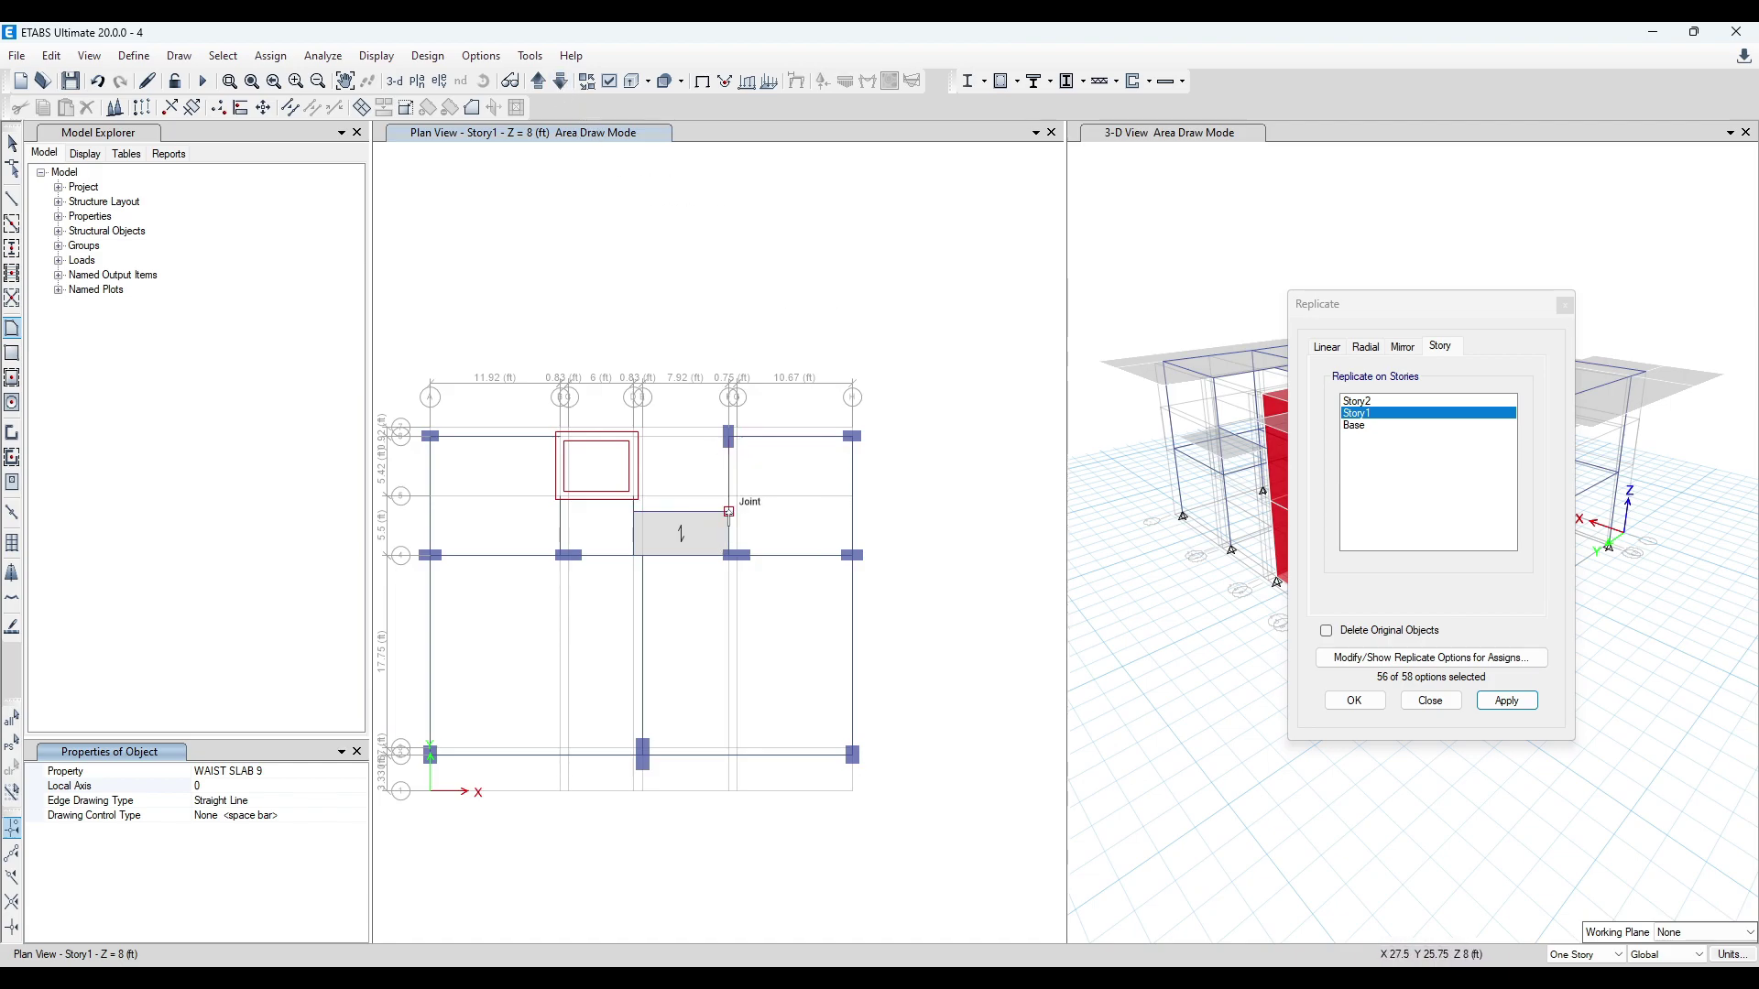
- Draw a sloped waist slab from the Story1 joint to grid point F 6 on RefPl 1
{"action": "scroll", "coordinate": [825, 628], "scroll_direction": "down", "scroll_amount": 2}
{"action": "scroll", "coordinate": [783, 570], "scroll_direction": "up", "scroll_amount": 2}
{"action": "left_click", "coordinate": [783, 570]}
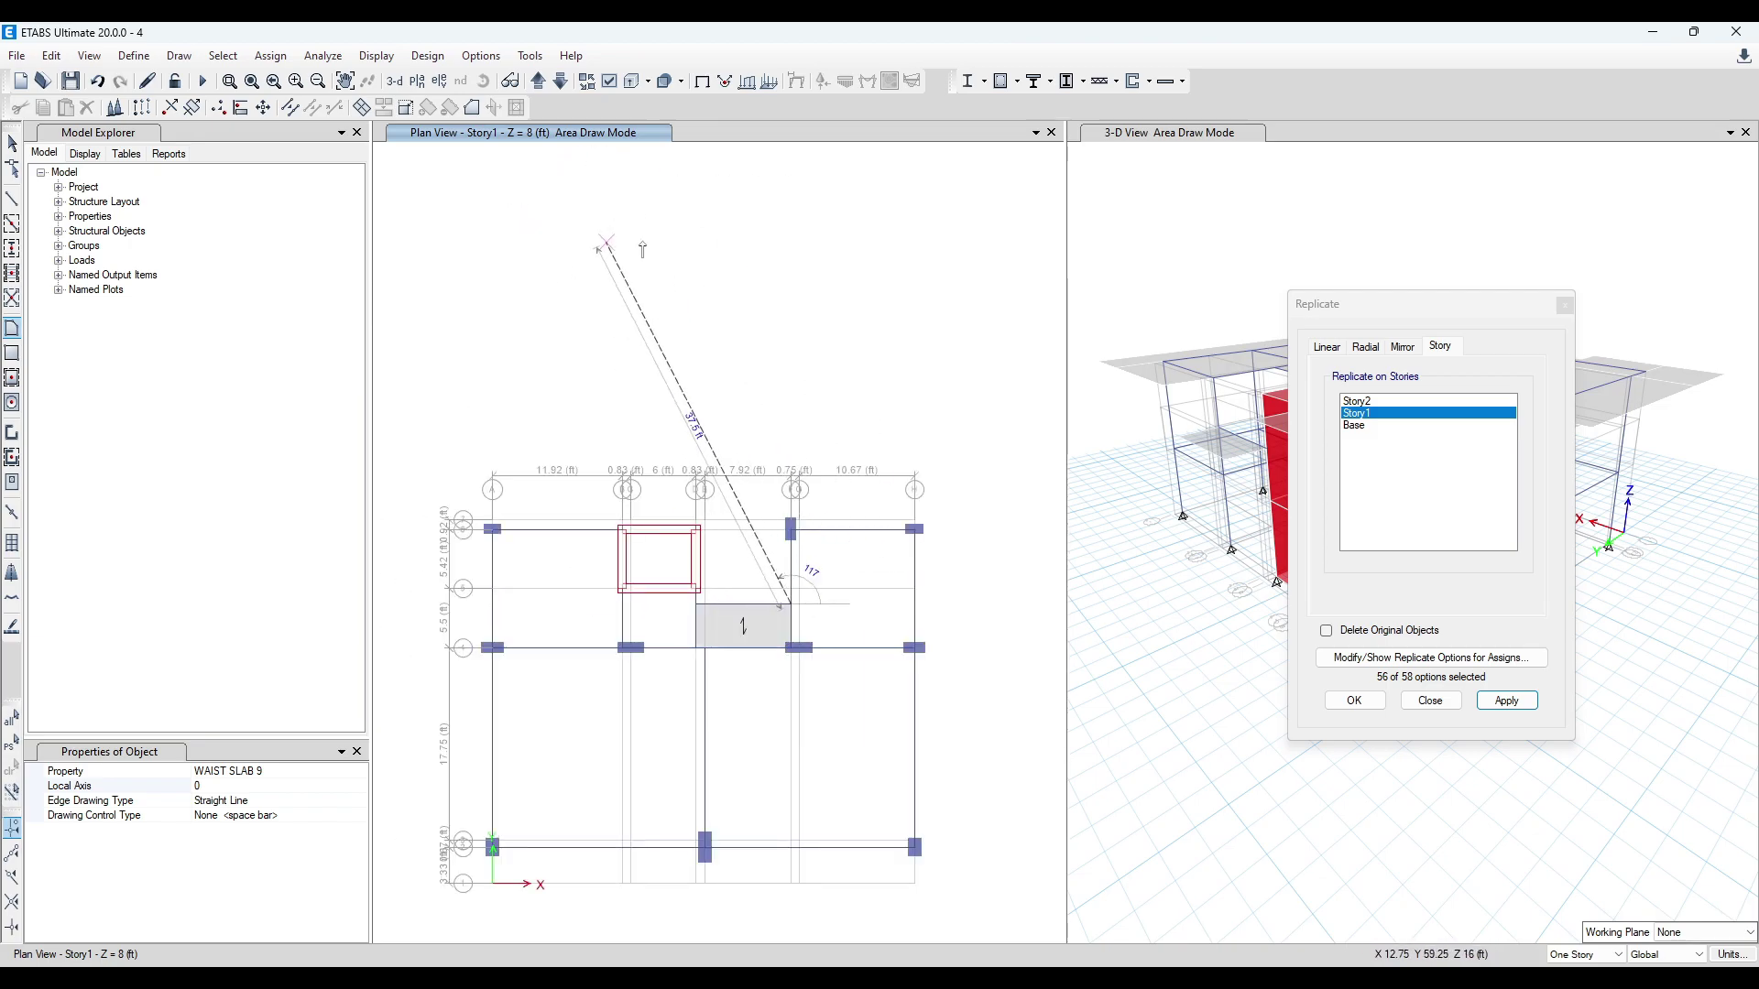
{"action": "left_click", "coordinate": [539, 81]}
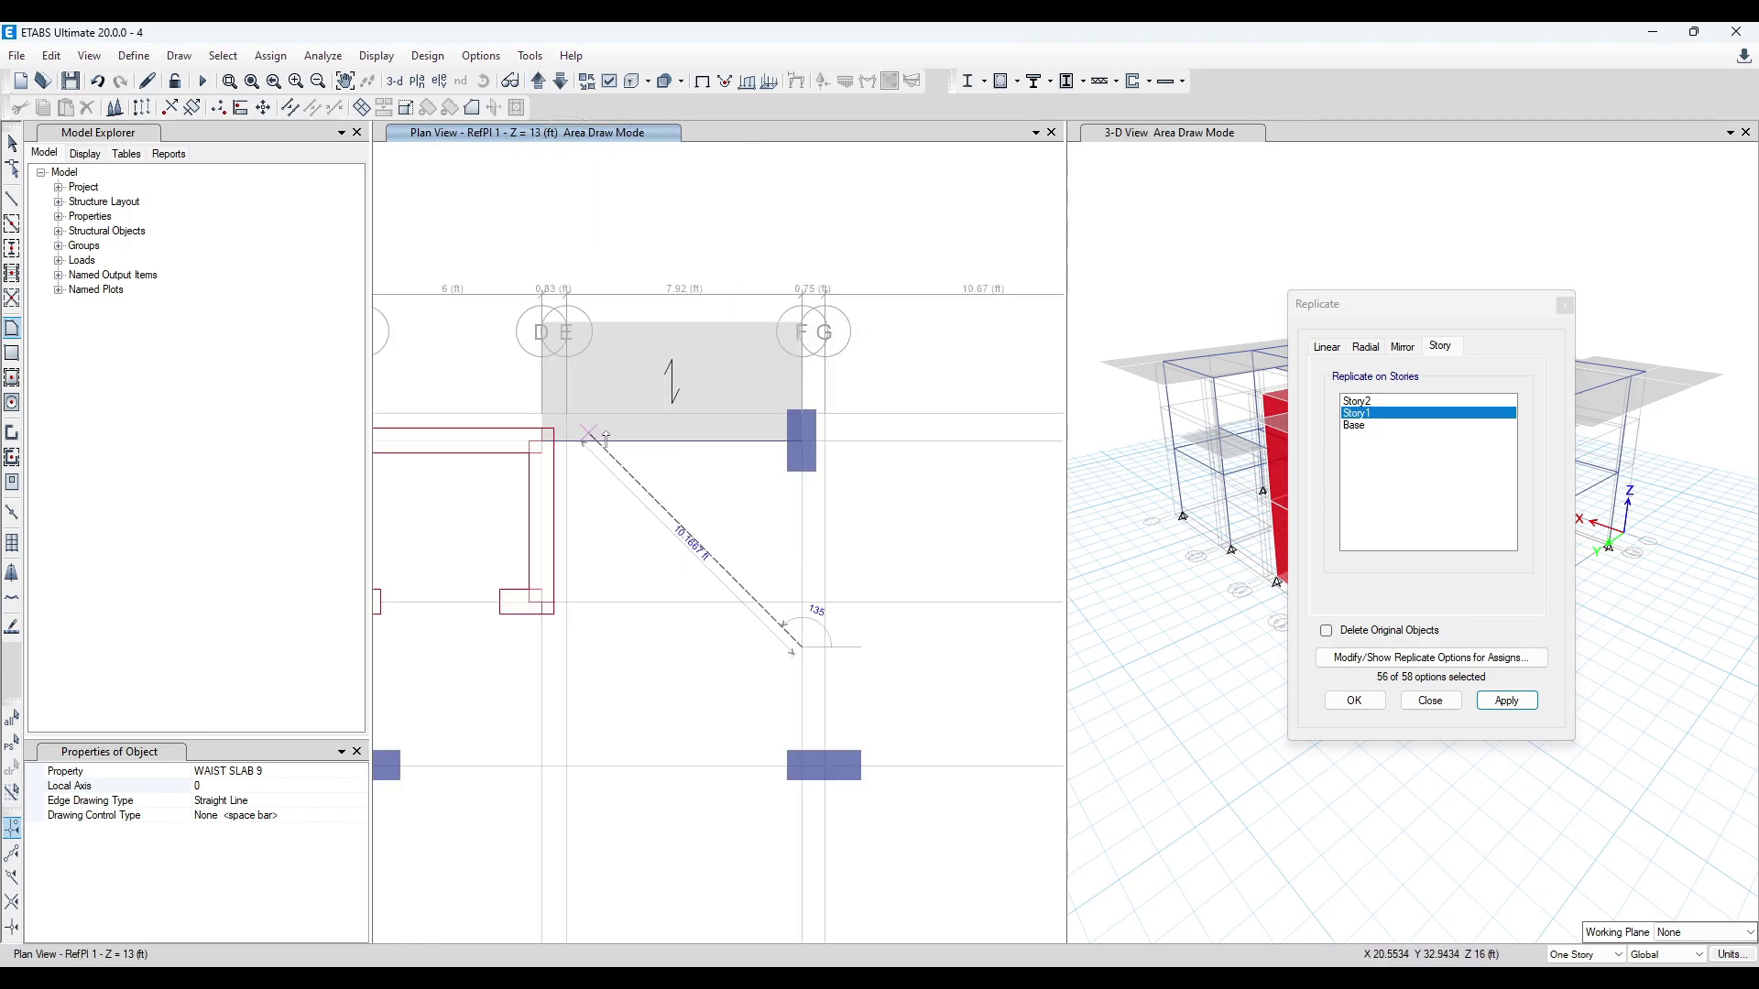
{"action": "left_click", "coordinate": [801, 442]}
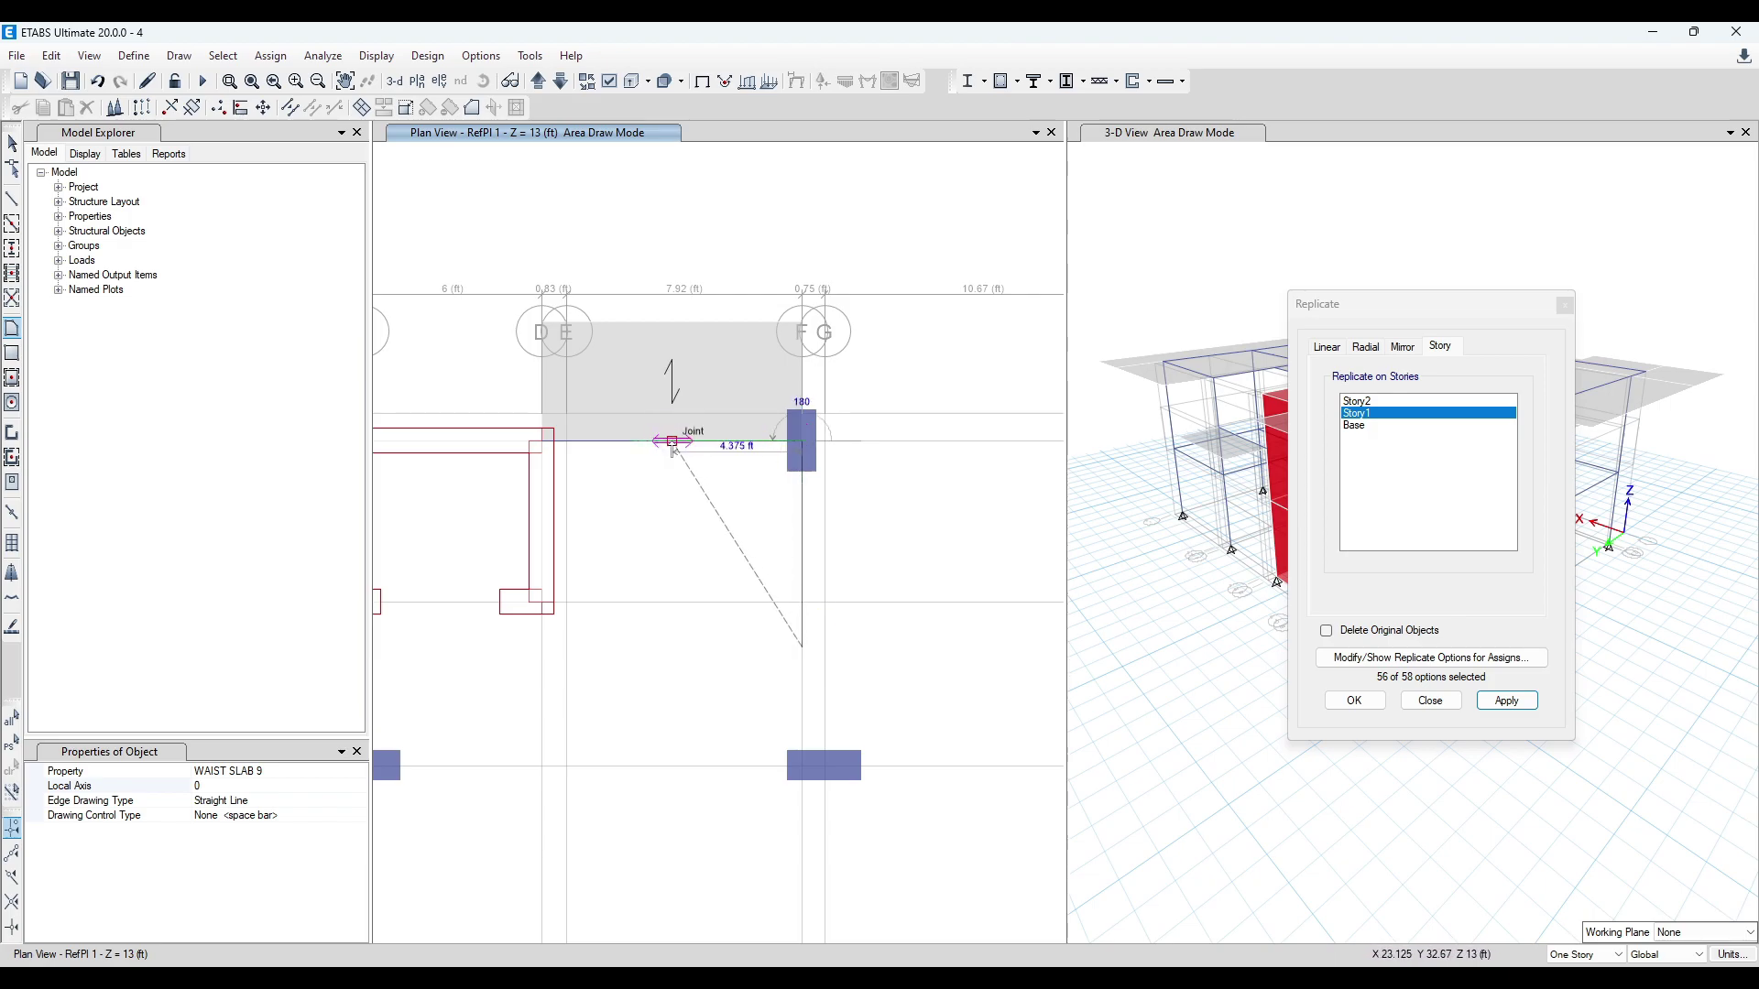
{"action": "left_click", "coordinate": [673, 443]}
{"action": "scroll", "coordinate": [723, 632], "scroll_direction": "down", "scroll_amount": 3}
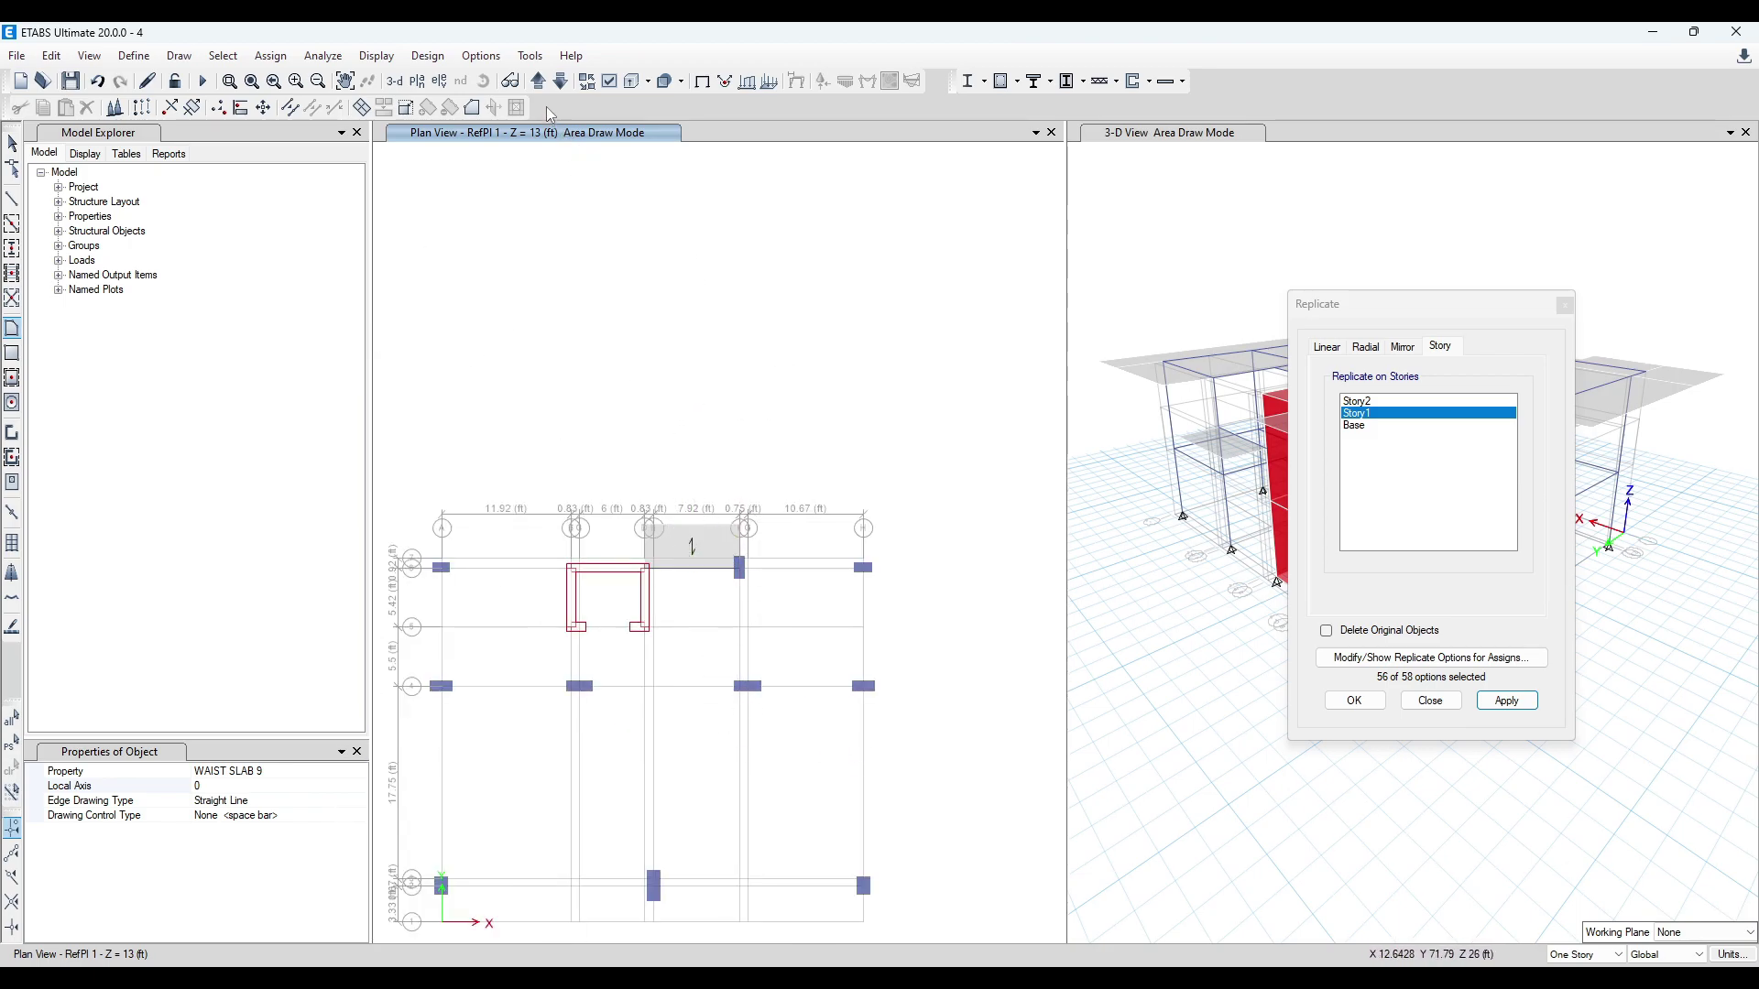
{"action": "left_click", "coordinate": [560, 81]}
{"action": "scroll", "coordinate": [705, 549], "scroll_direction": "up", "scroll_amount": 3}
{"action": "scroll", "coordinate": [705, 642], "scroll_direction": "down", "scroll_amount": 2}
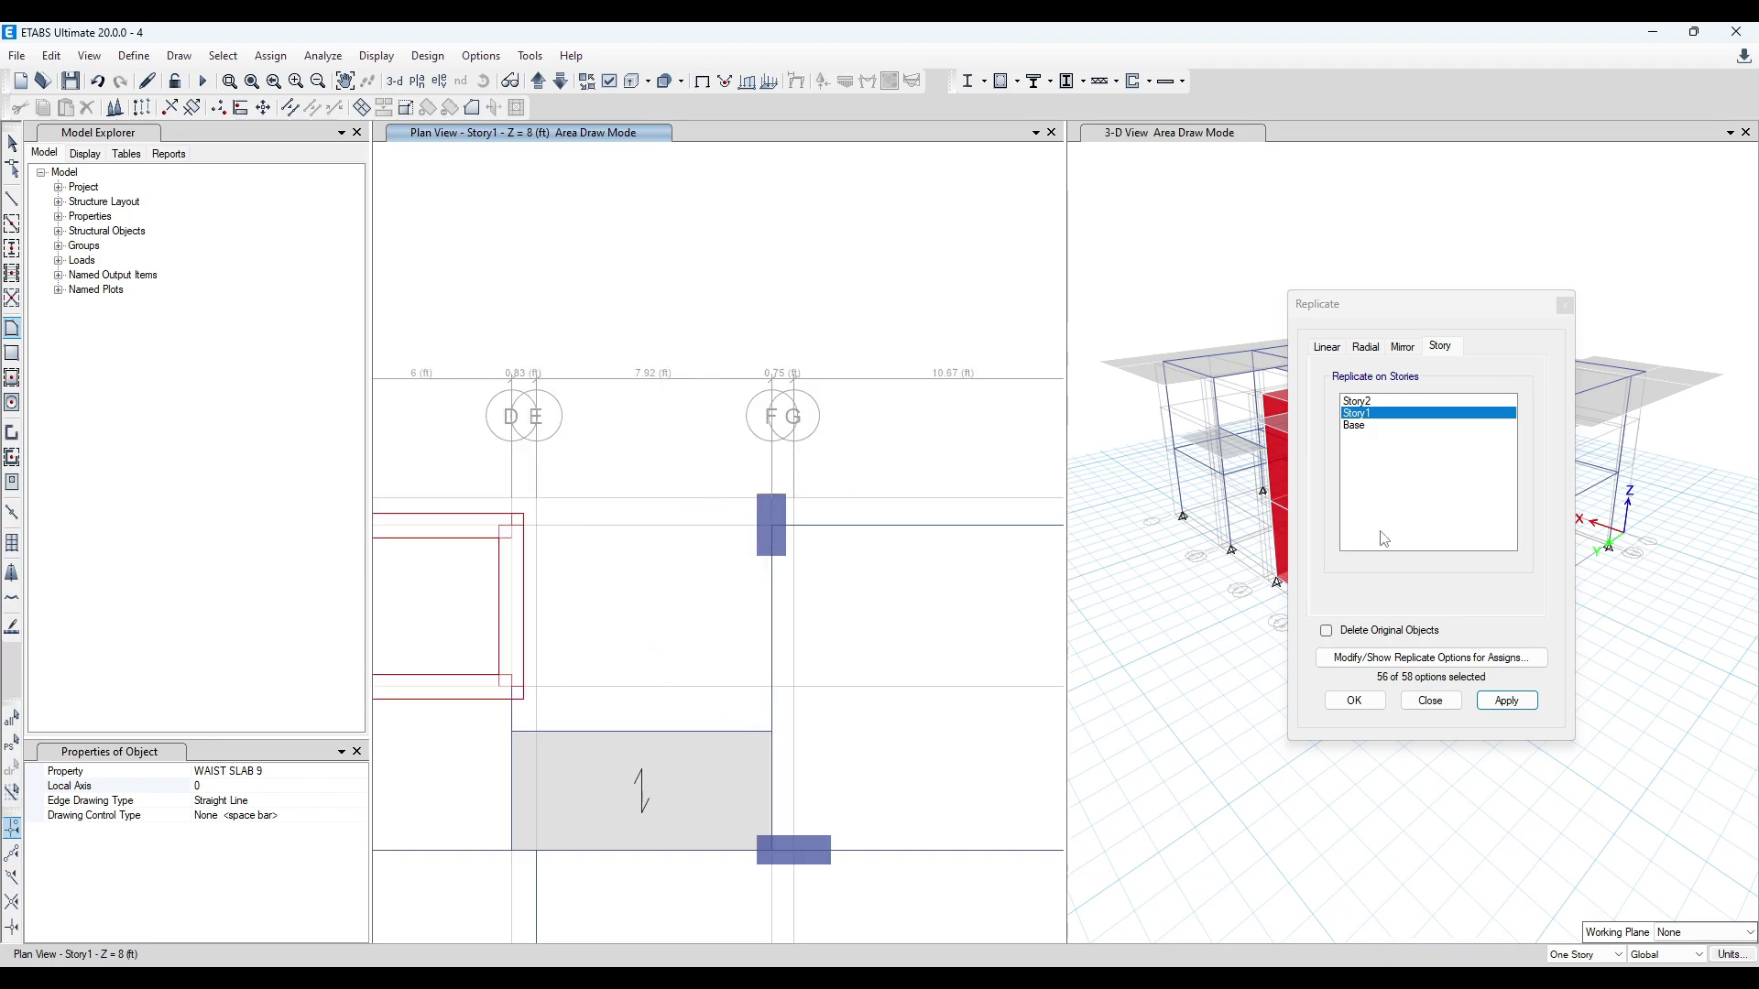
{"action": "left_click_drag", "start_coordinate": [1430, 298], "coordinate": [1404, 389]}
- Close the Replicate dialog and undo the sloped waist slab
{"action": "left_click", "coordinate": [1537, 397]}
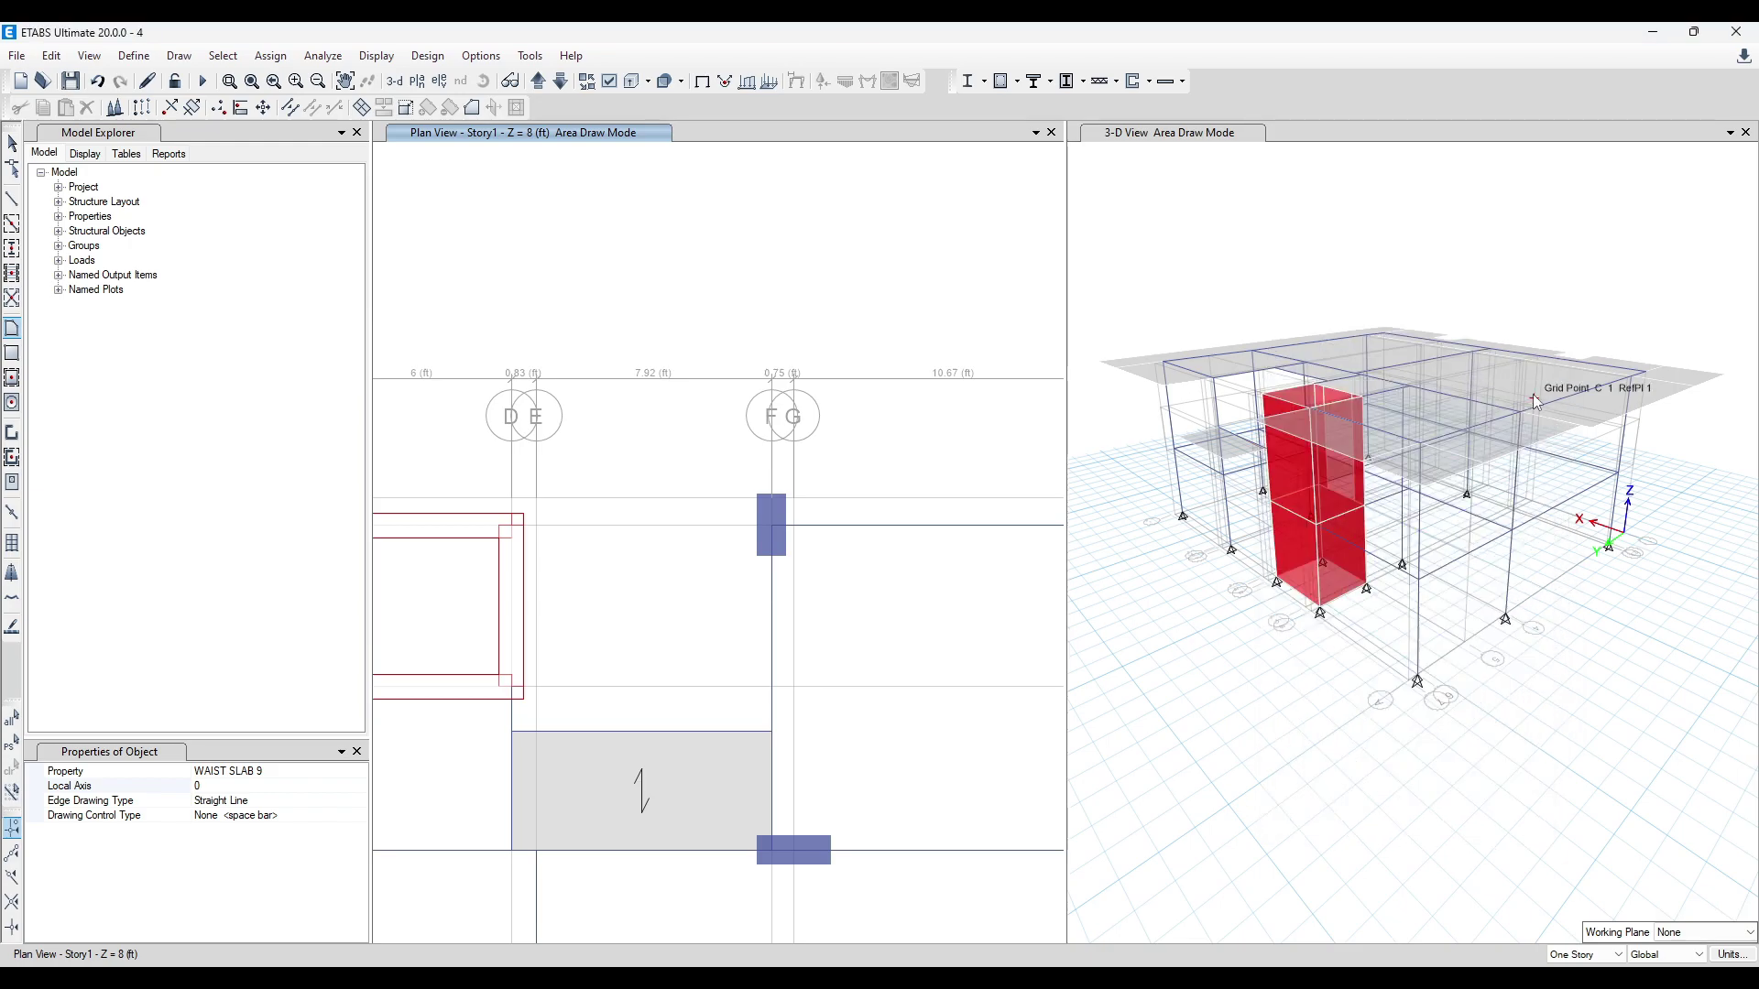
{"action": "middle_click_drag", "start_coordinate": [1326, 766], "coordinate": [1519, 423], "text": "shift"}
{"action": "scroll", "coordinate": [1520, 423], "scroll_direction": "up", "scroll_amount": 3}
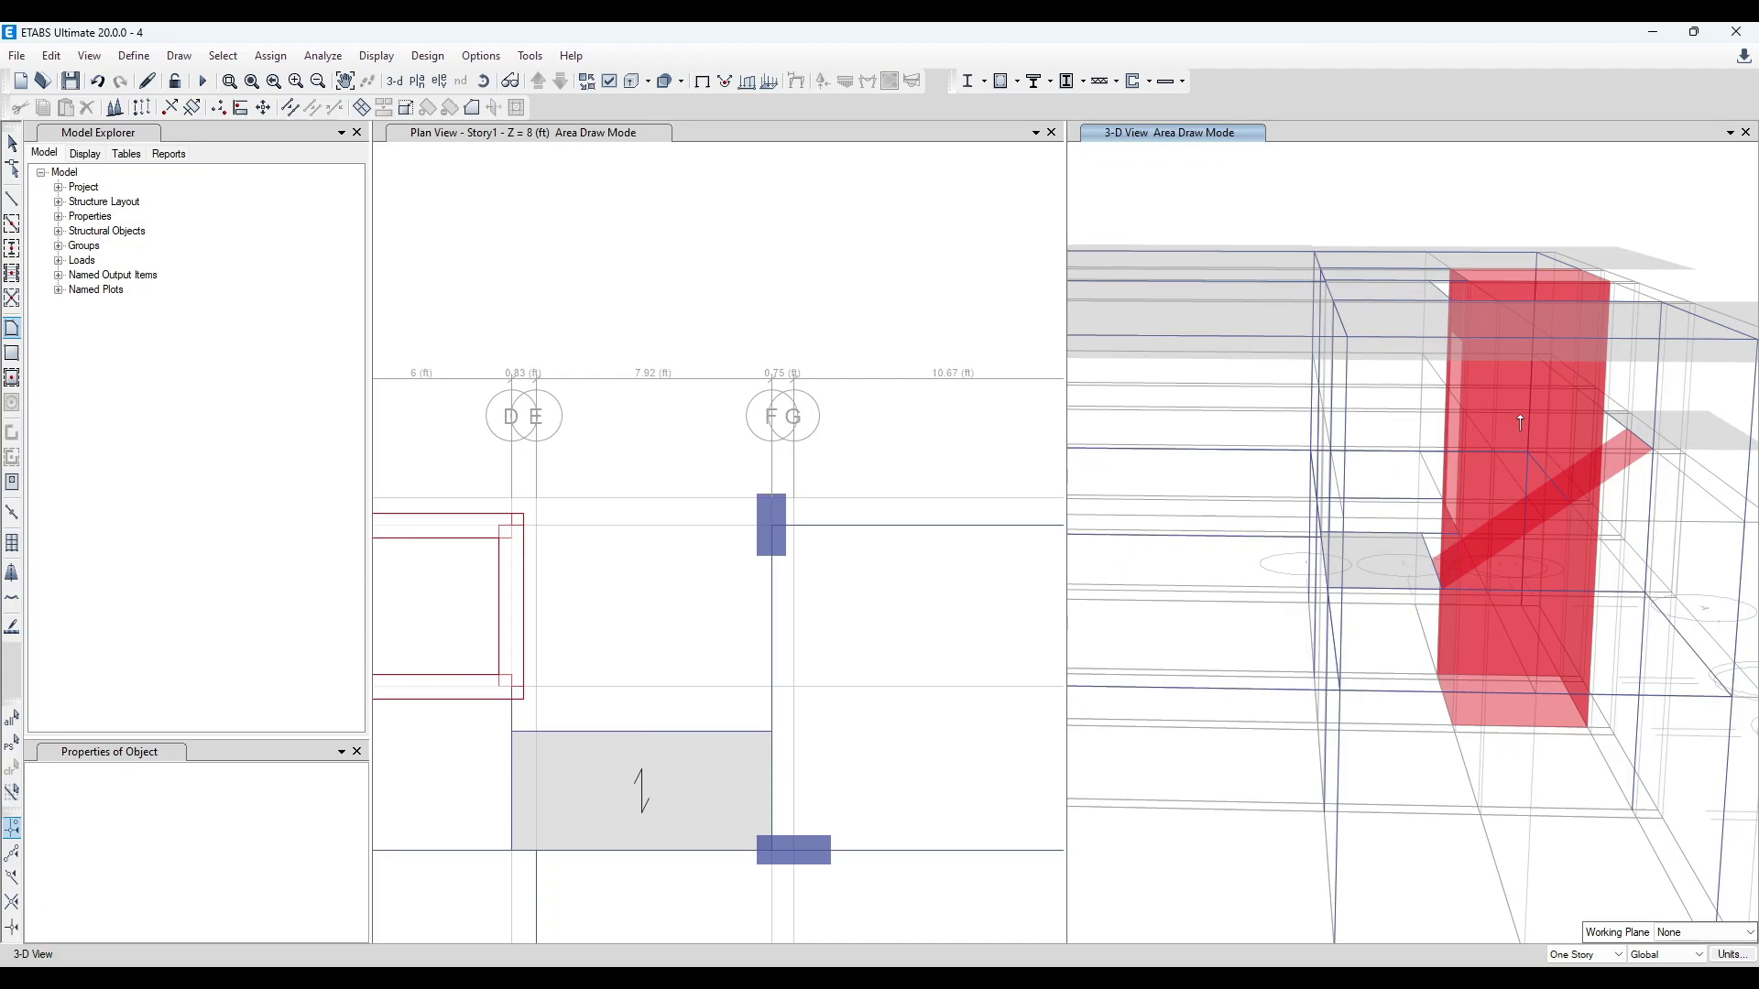
{"action": "scroll", "coordinate": [1520, 423], "scroll_direction": "down", "scroll_amount": 4}
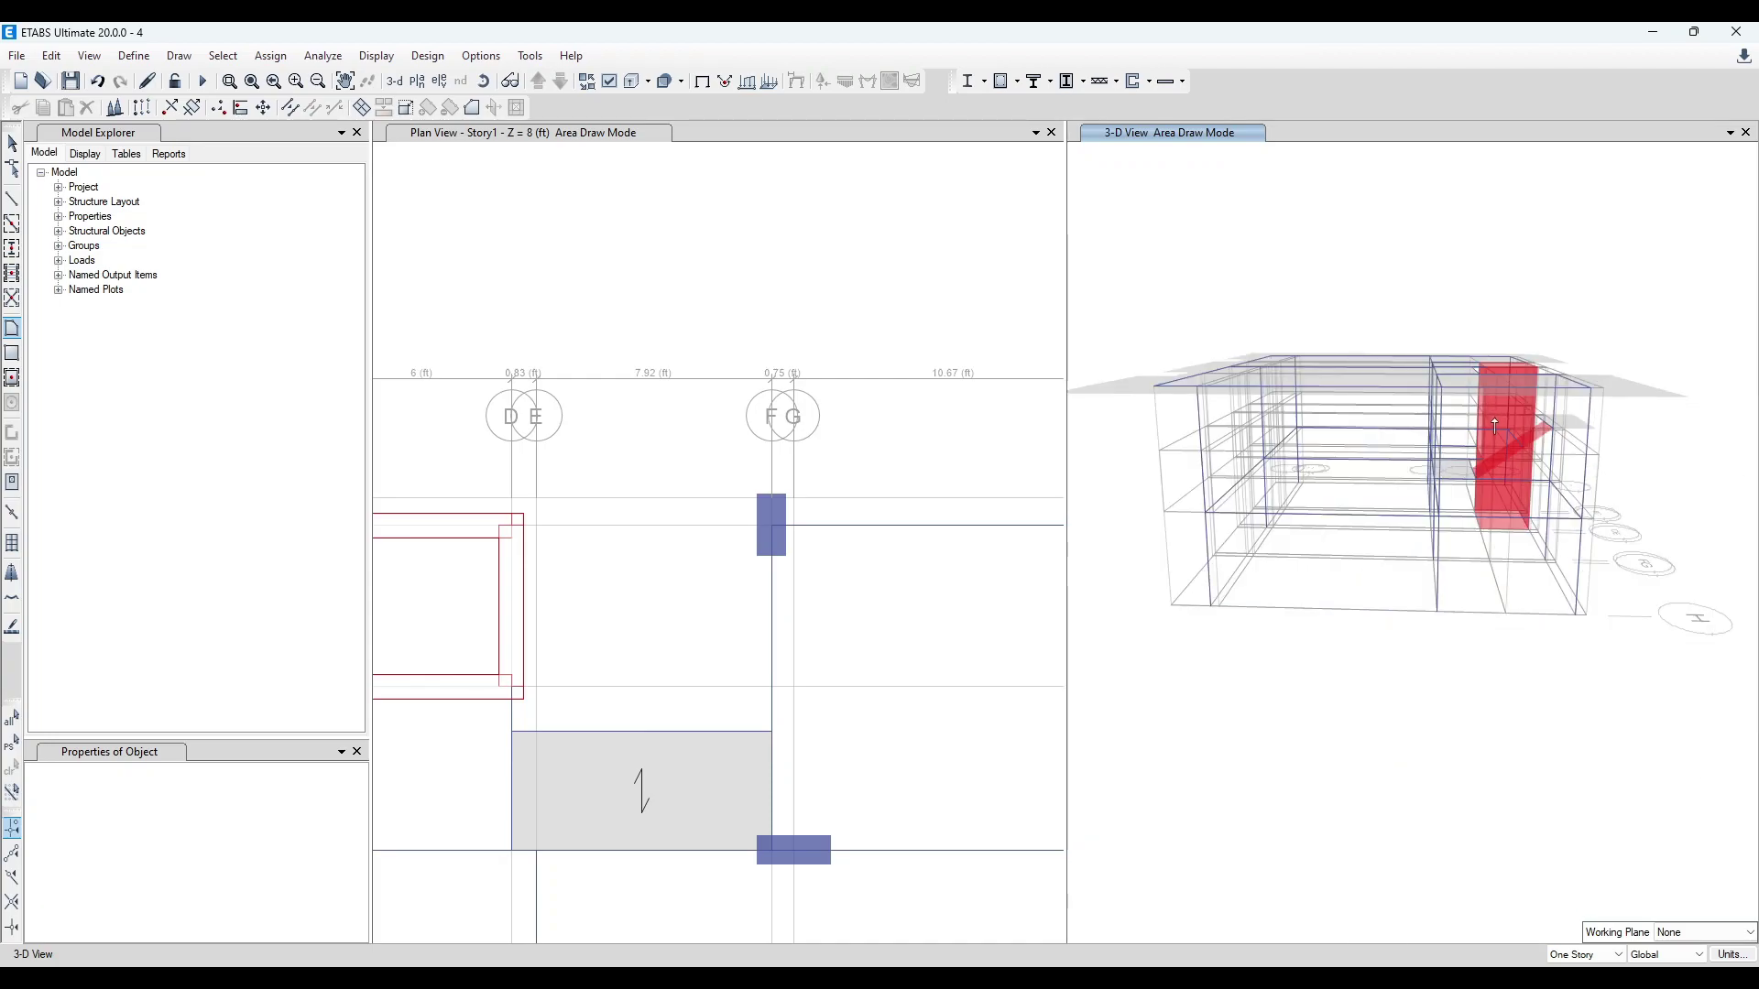
{"action": "left_click", "coordinate": [97, 83]}
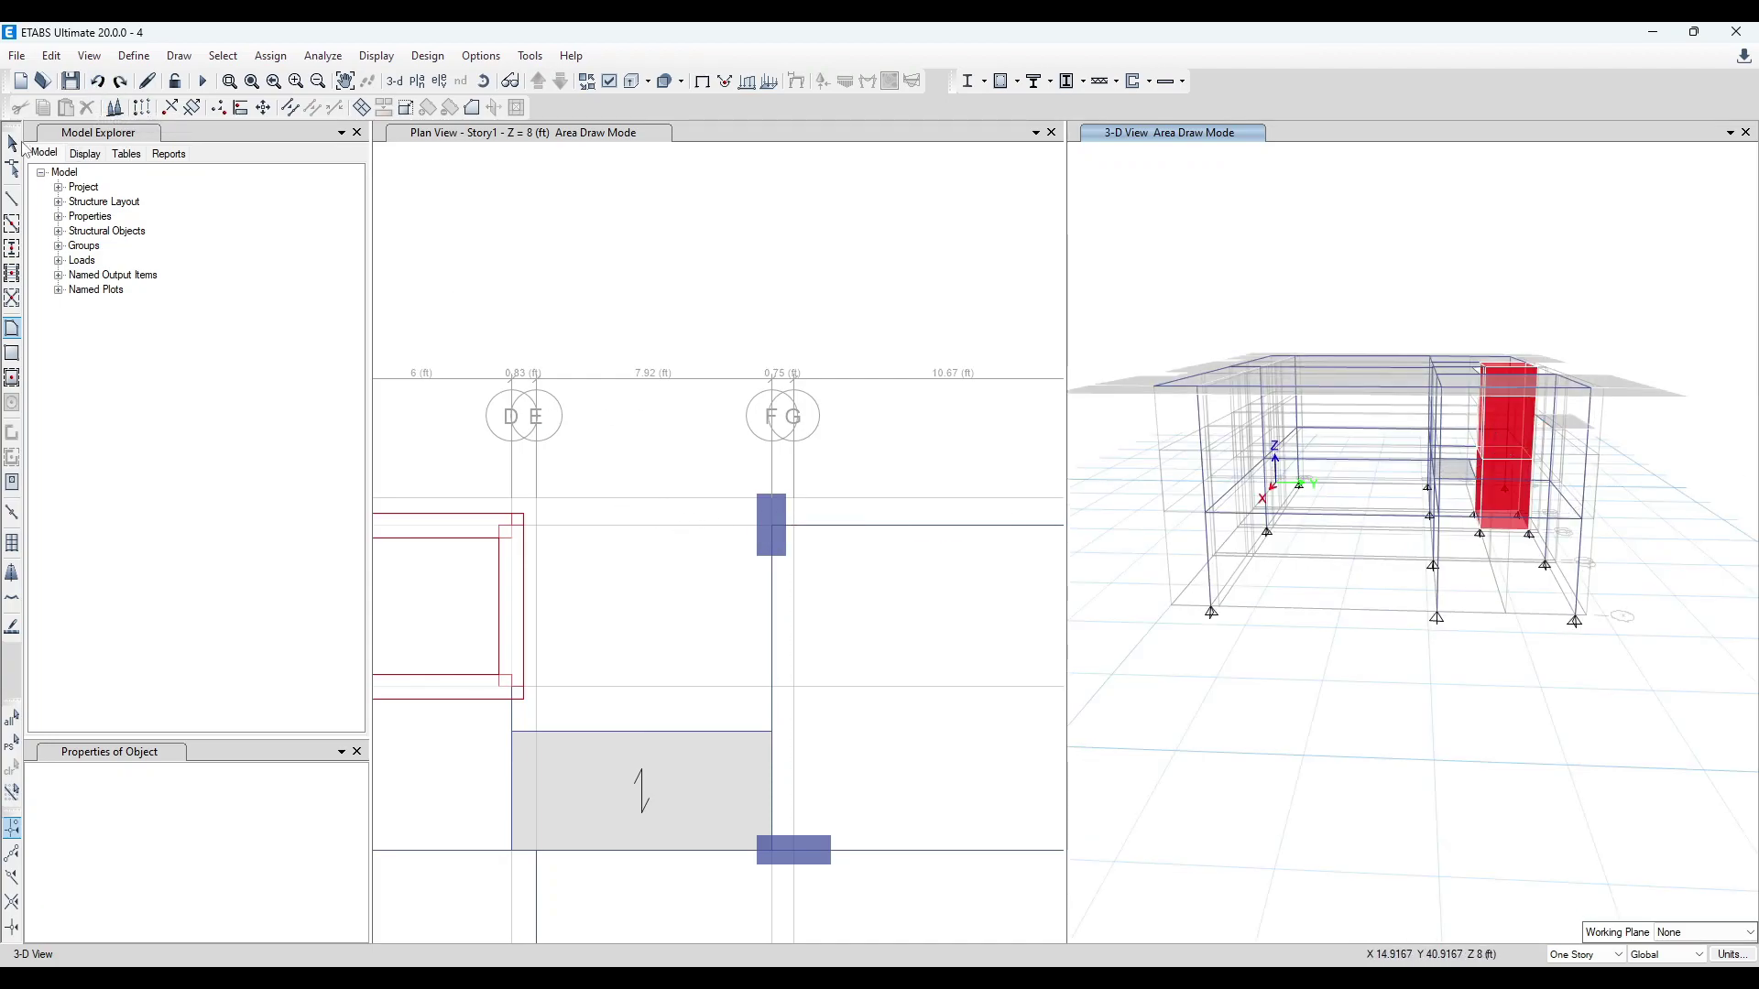
{"action": "scroll", "coordinate": [674, 291], "scroll_direction": "down", "scroll_amount": 5}
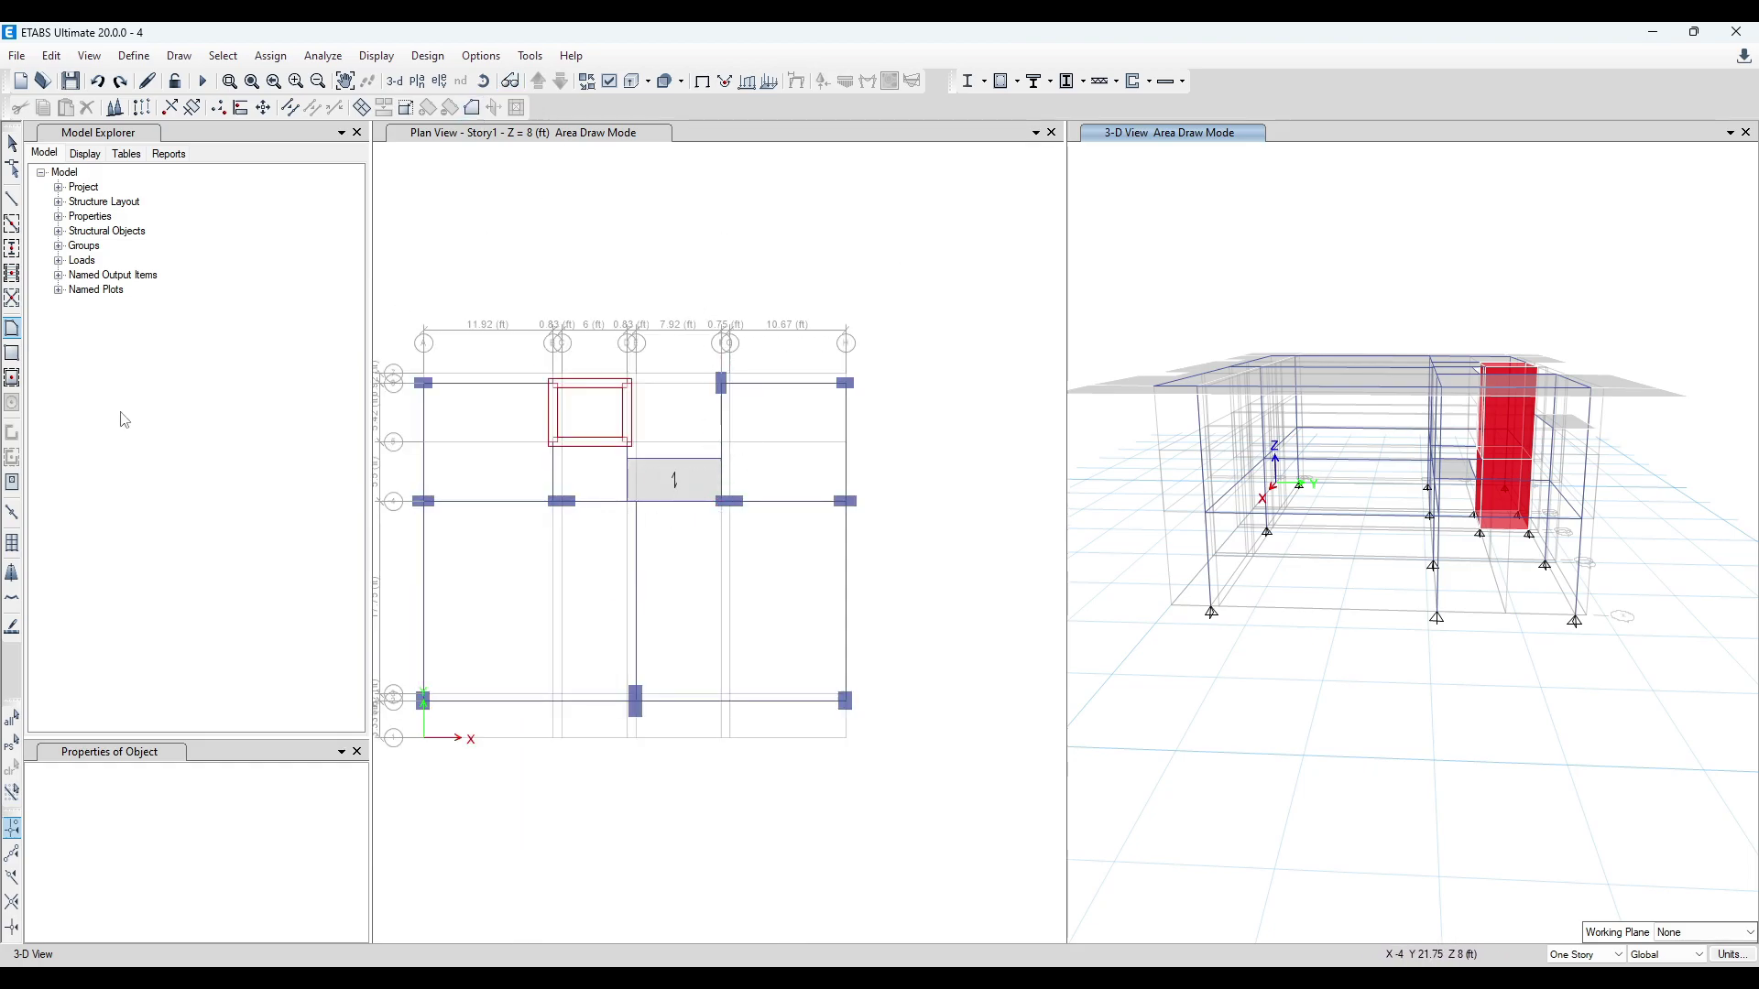
- Start a floor area at a Story1 joint, move up to RefPl 1, and cancel the outline
{"action": "left_click", "coordinate": [14, 330]}
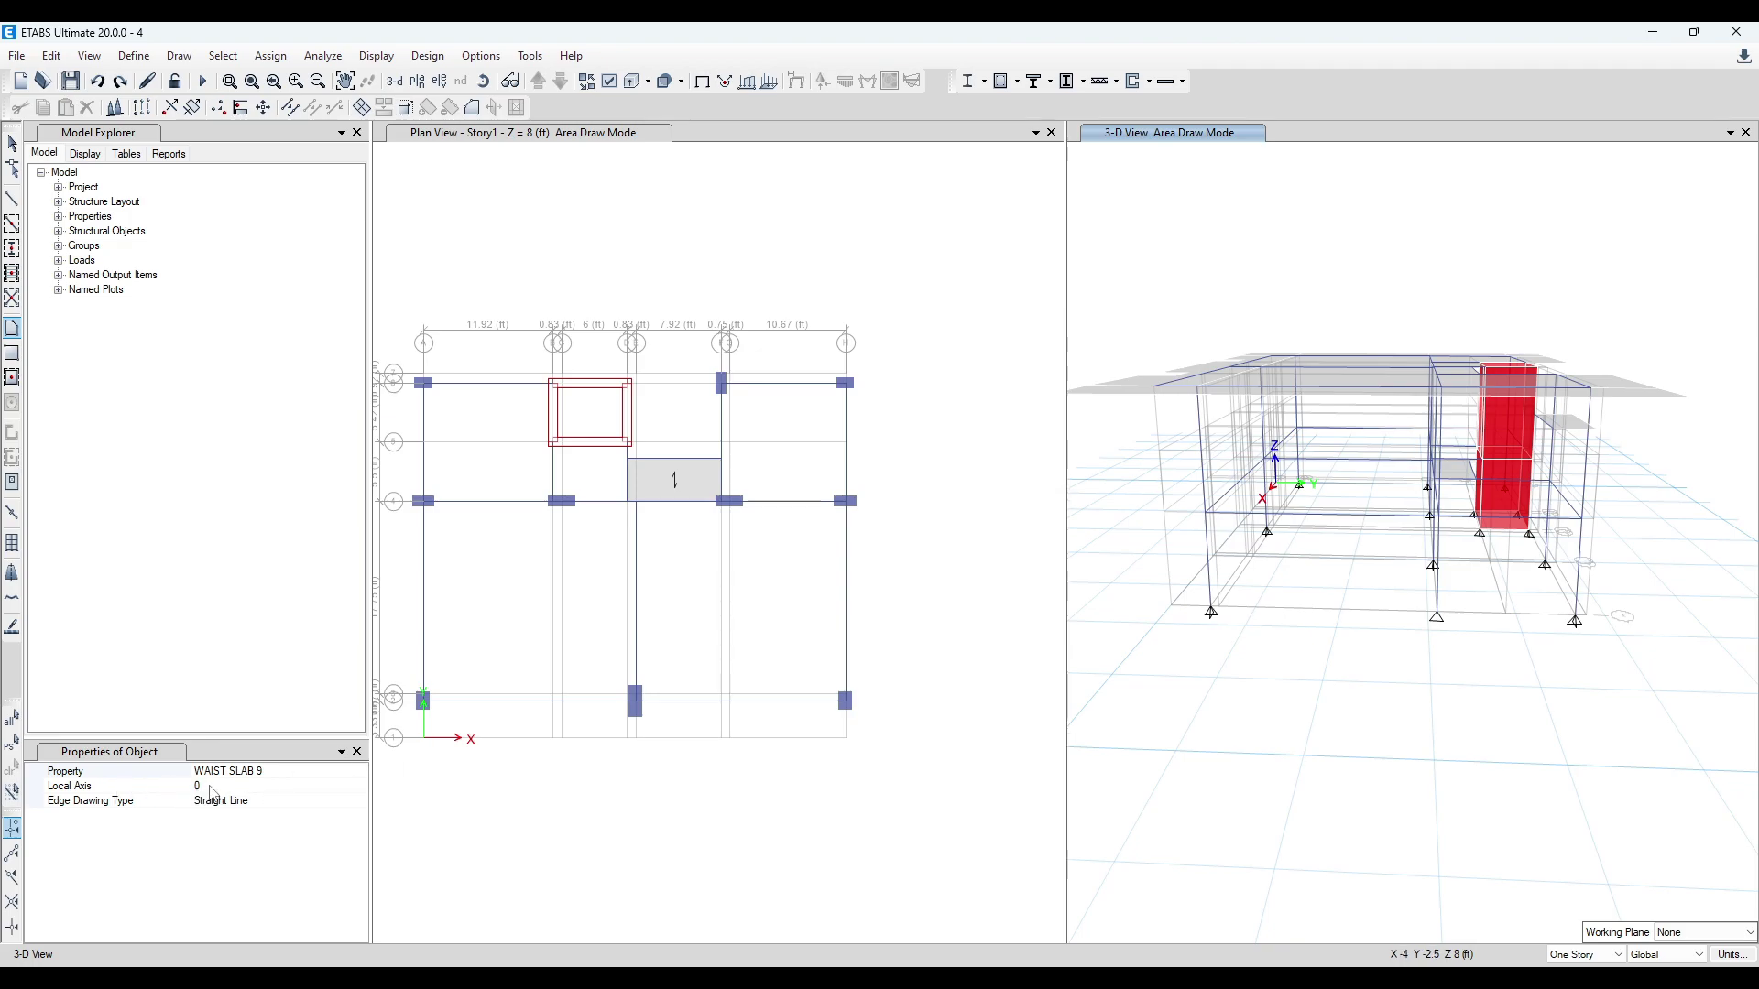
{"action": "scroll", "coordinate": [727, 444], "scroll_direction": "up", "scroll_amount": 3}
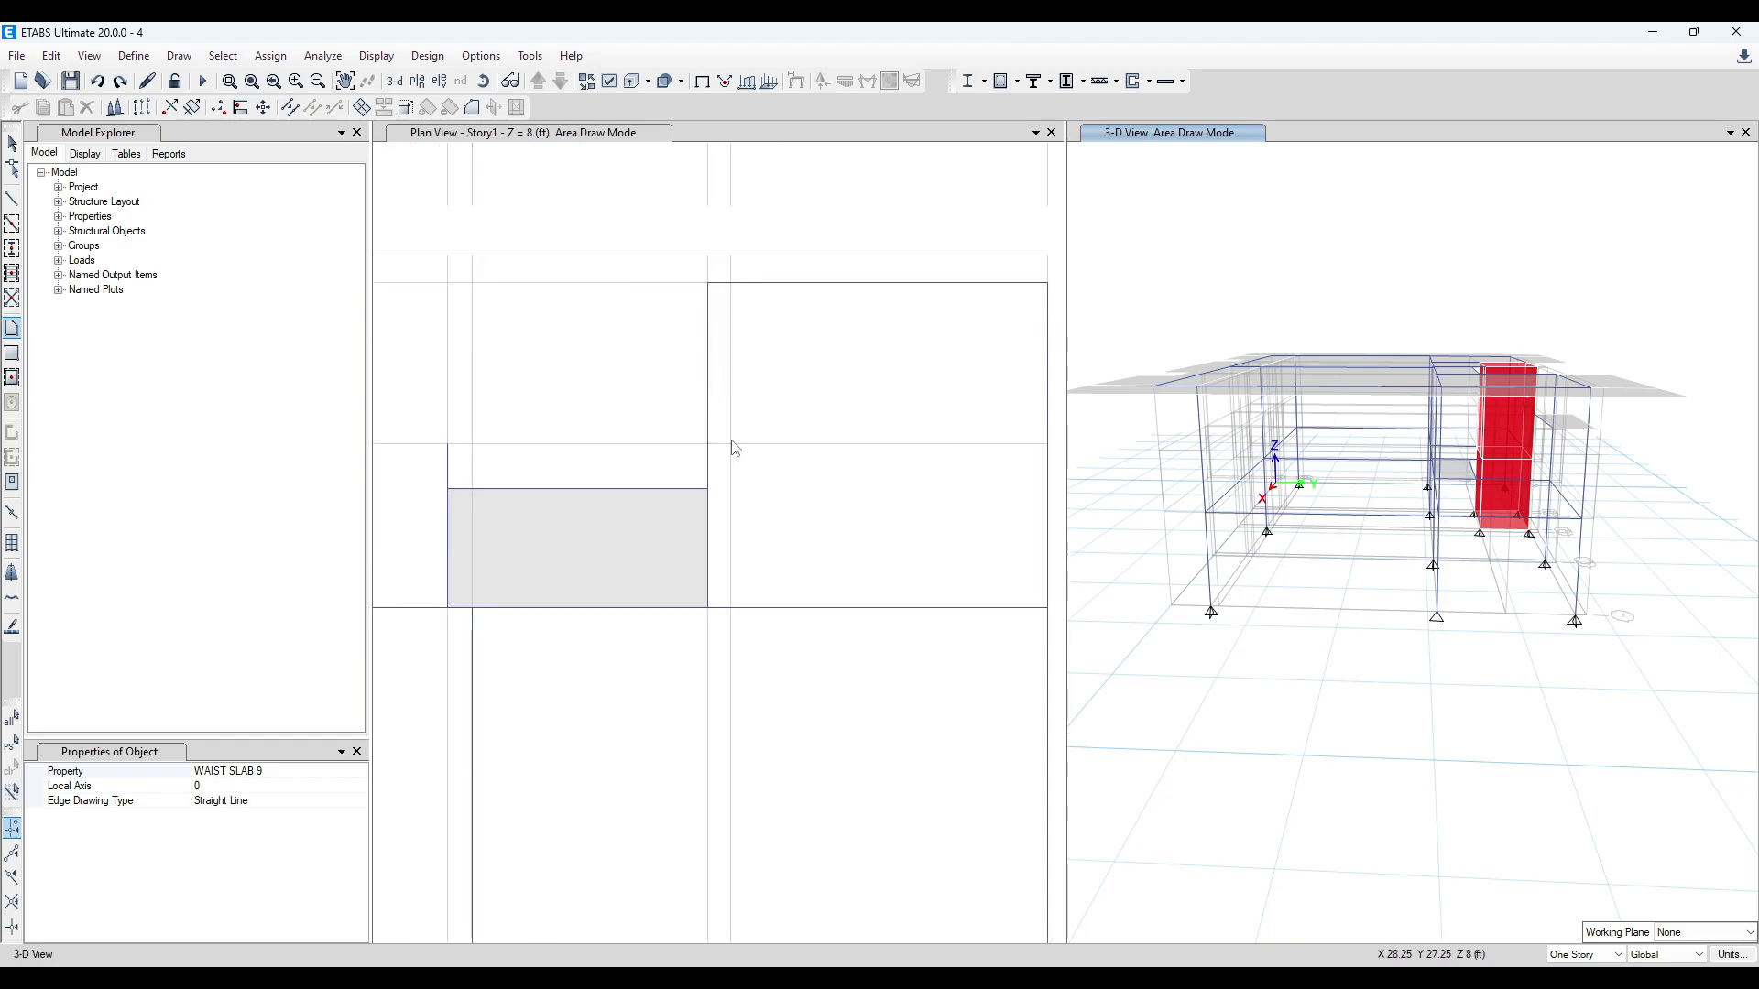
{"action": "left_click", "coordinate": [708, 490]}
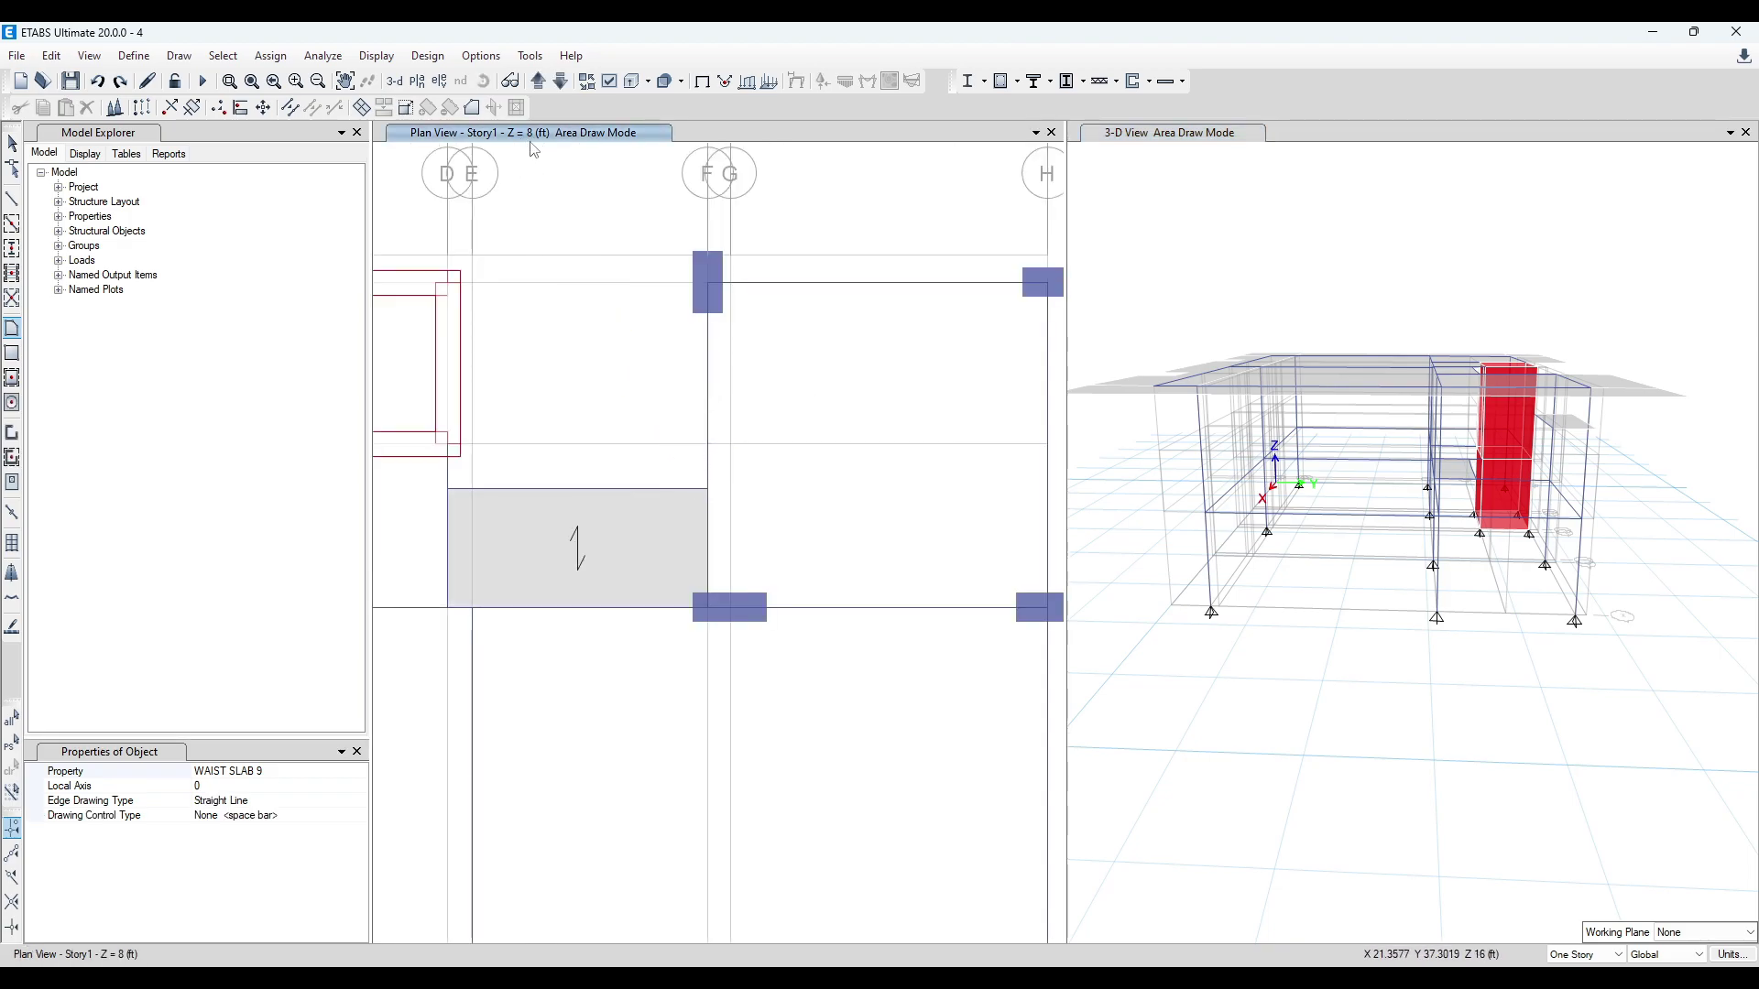
{"action": "left_click", "coordinate": [540, 82]}
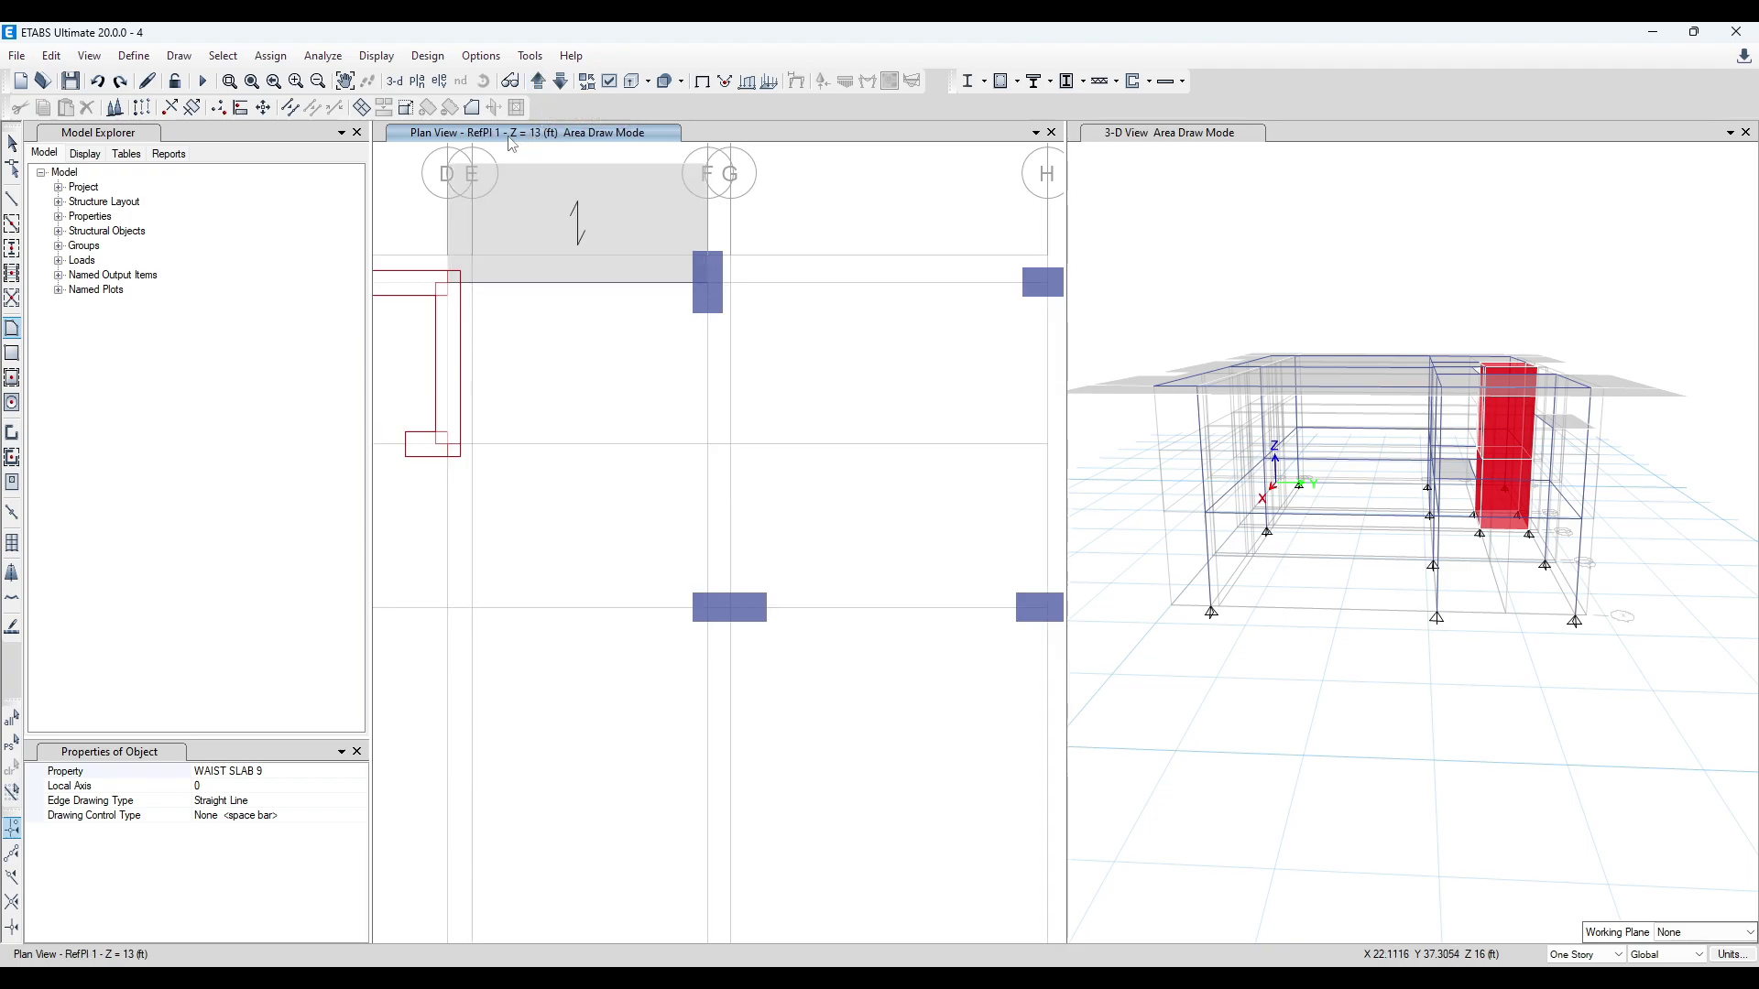
{"action": "scroll", "coordinate": [733, 394], "scroll_direction": "down", "scroll_amount": 3}
{"action": "scroll", "coordinate": [646, 366], "scroll_direction": "up", "scroll_amount": 3}
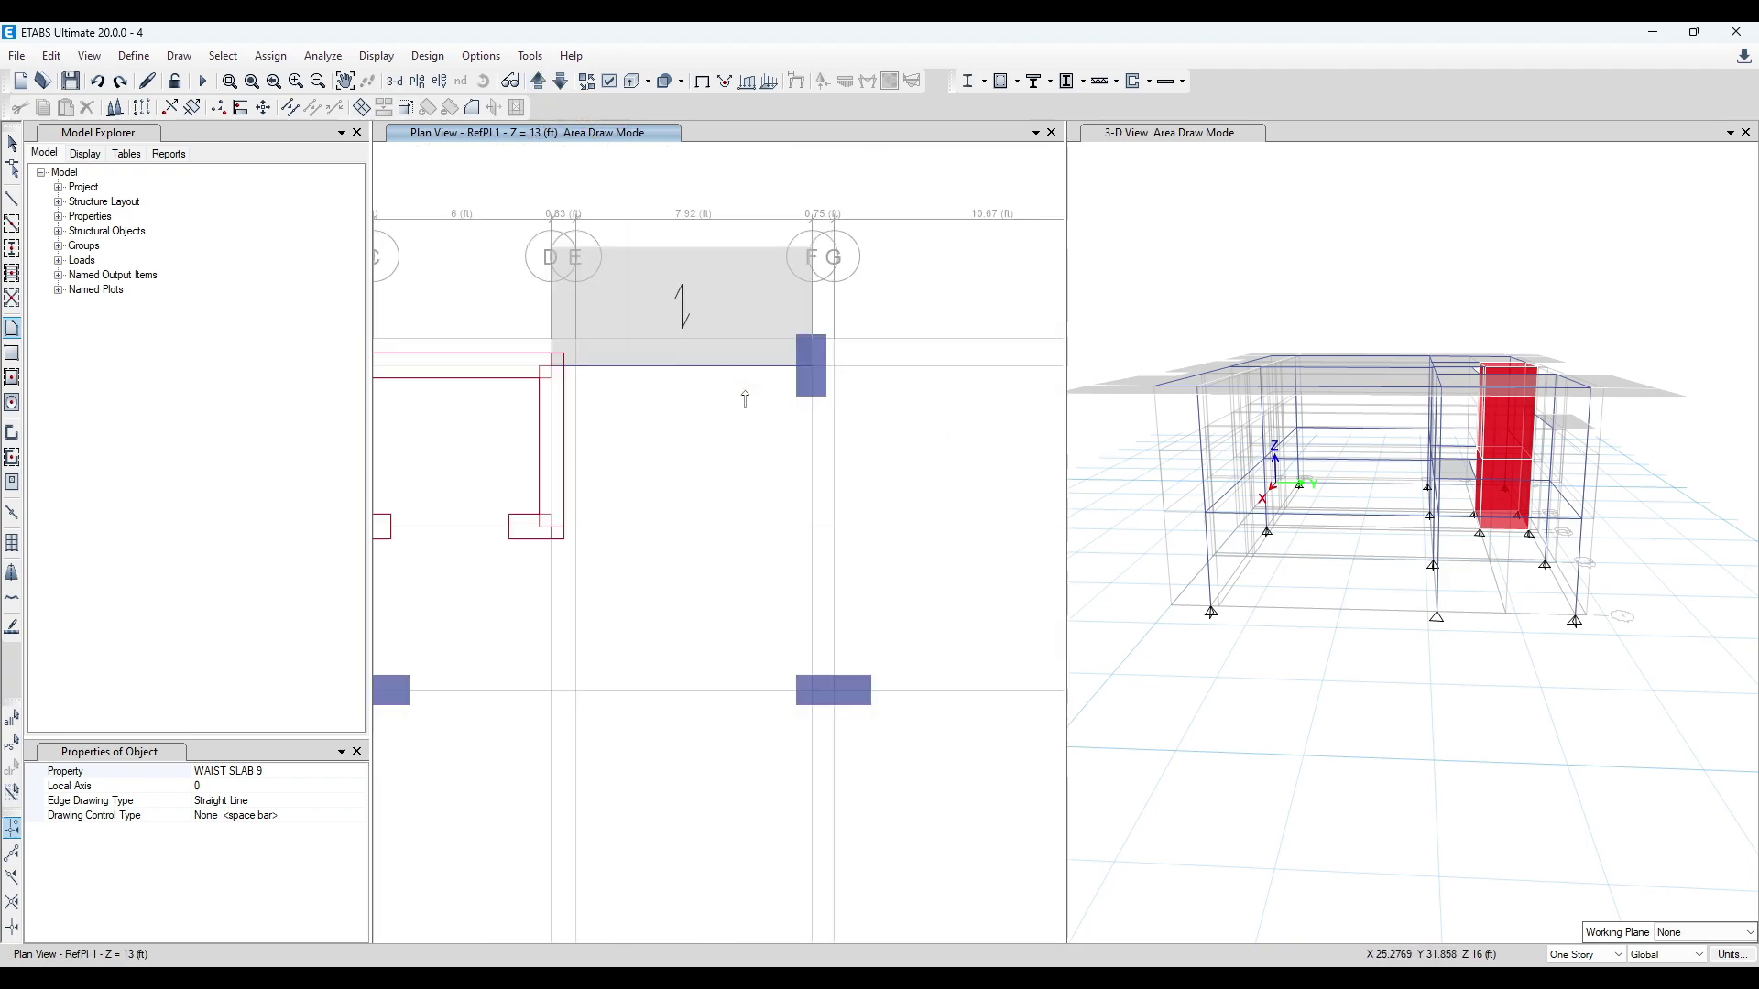
{"action": "key", "text": "Escape"}
- Draw the inclined WAIST SLAB 9 flight from grid line F on RefPl 1 to the Story1 landing joint
{"action": "left_click", "coordinate": [813, 571]}
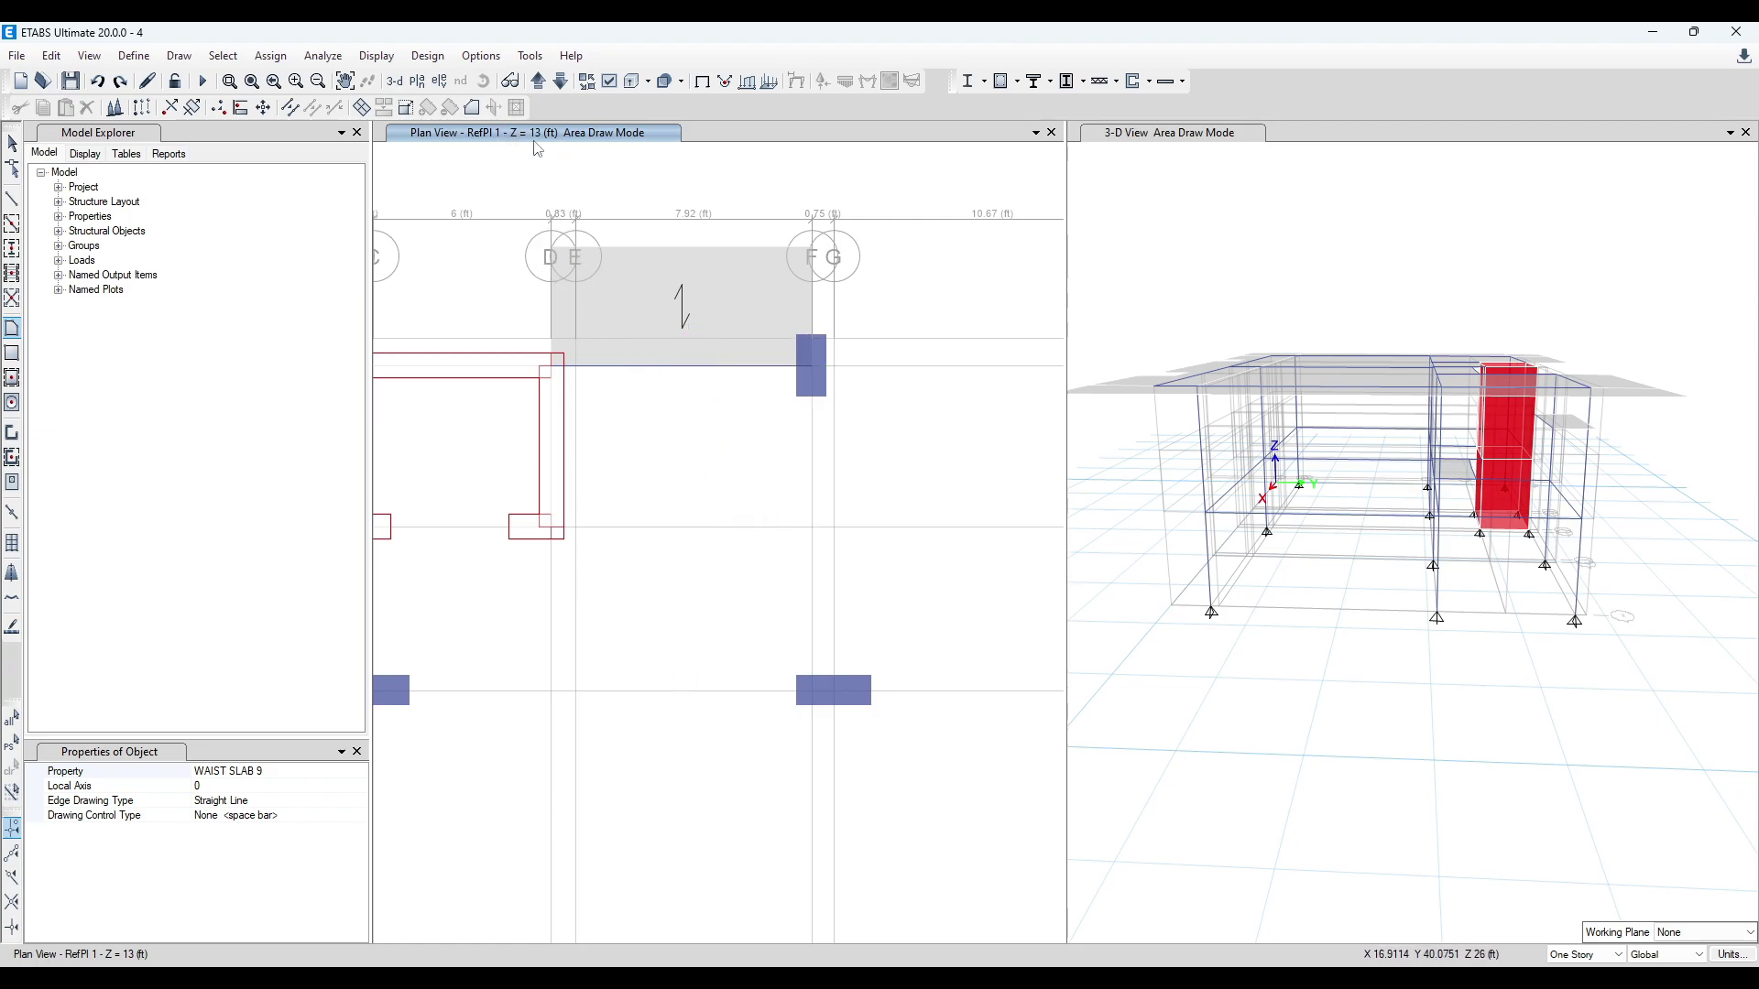
{"action": "left_click", "coordinate": [561, 81]}
{"action": "left_click", "coordinate": [687, 368]}
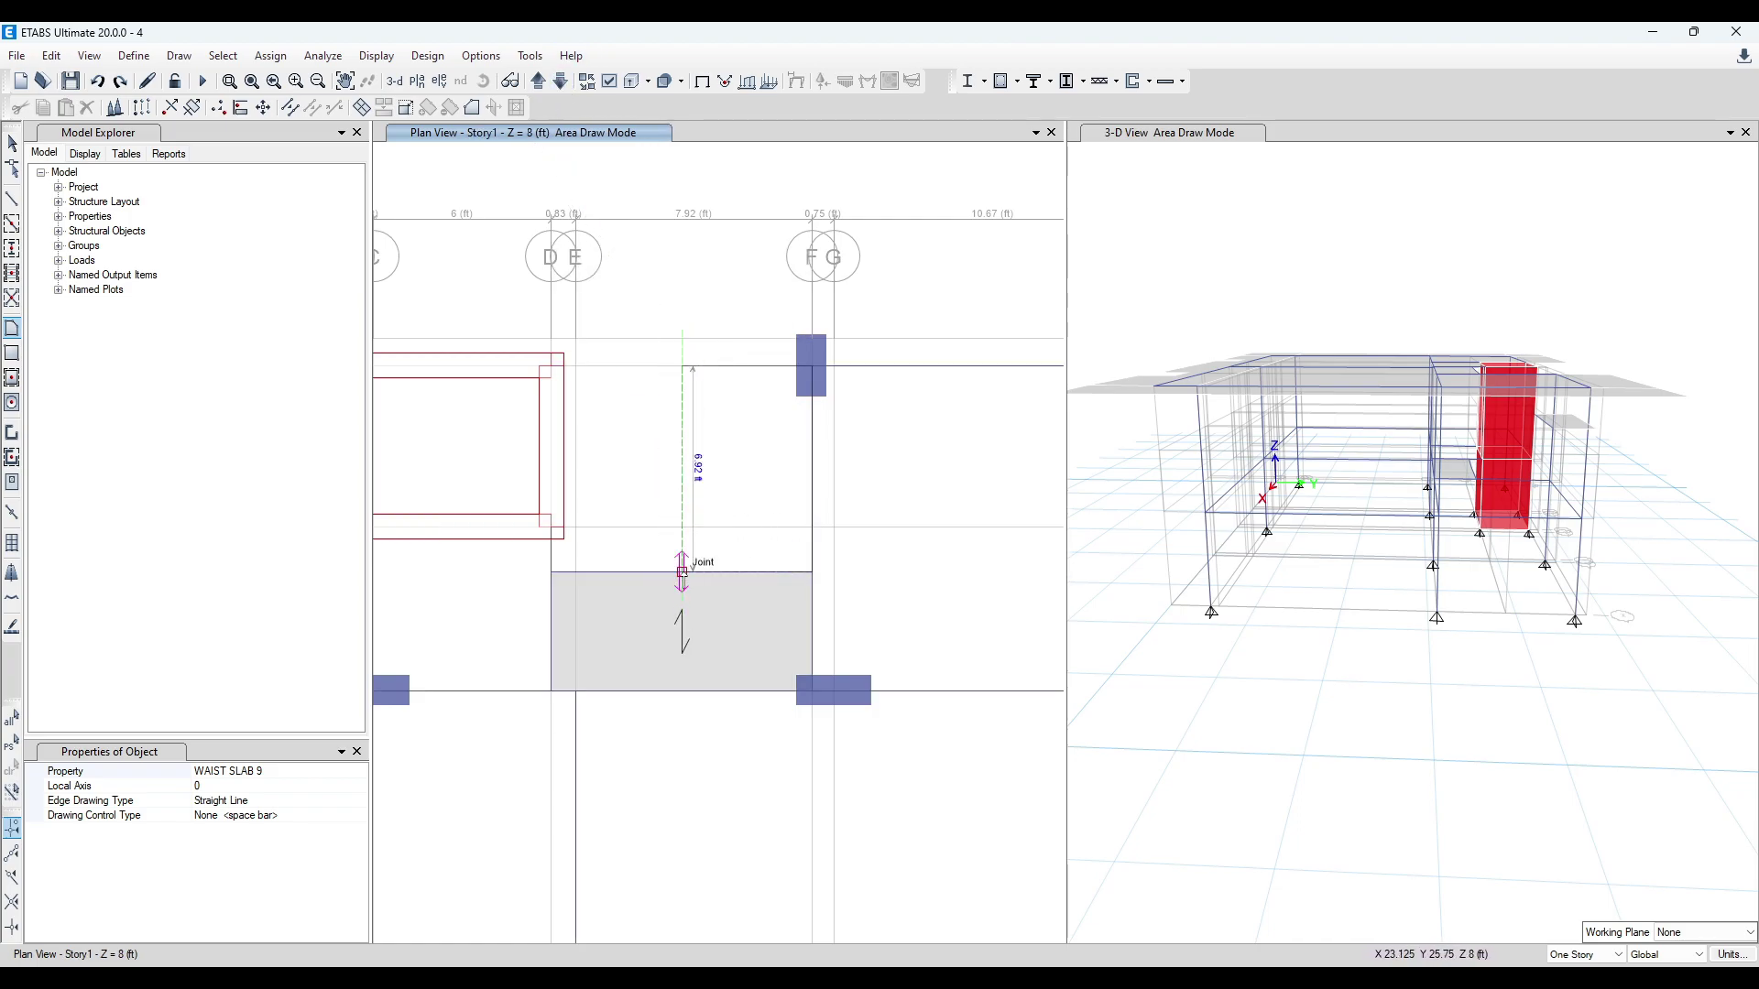
{"action": "left_click", "coordinate": [682, 573]}
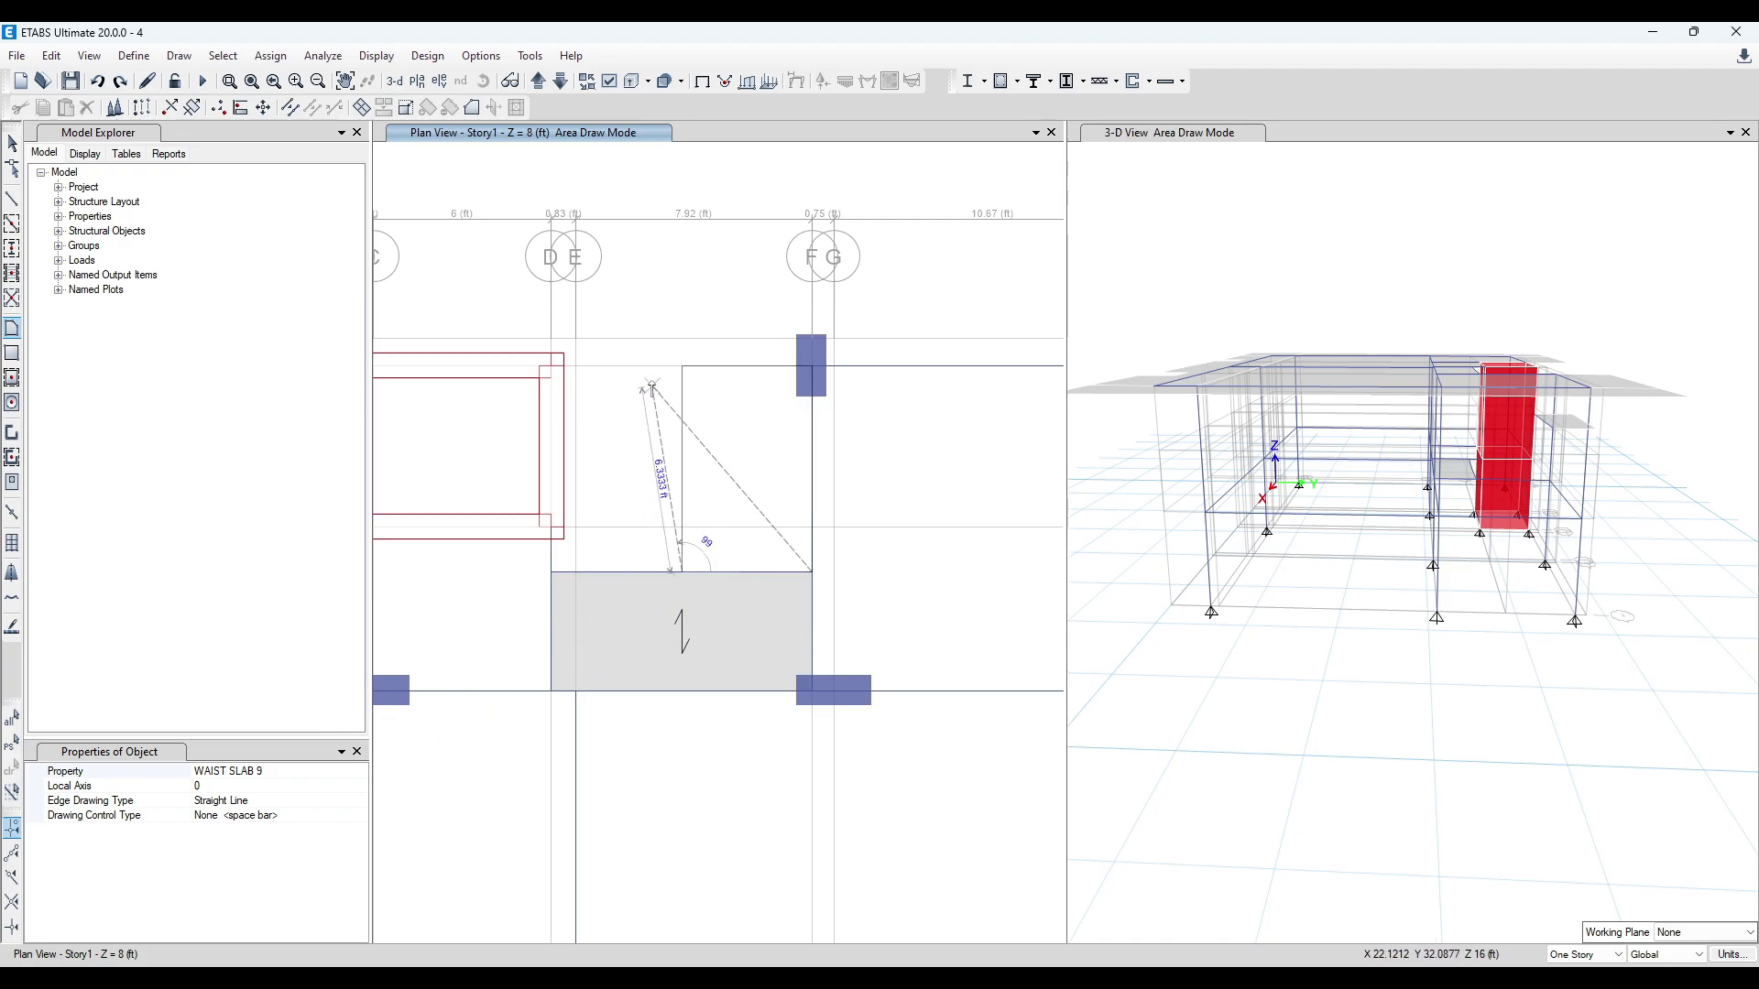
{"action": "double_click", "coordinate": [606, 271]}
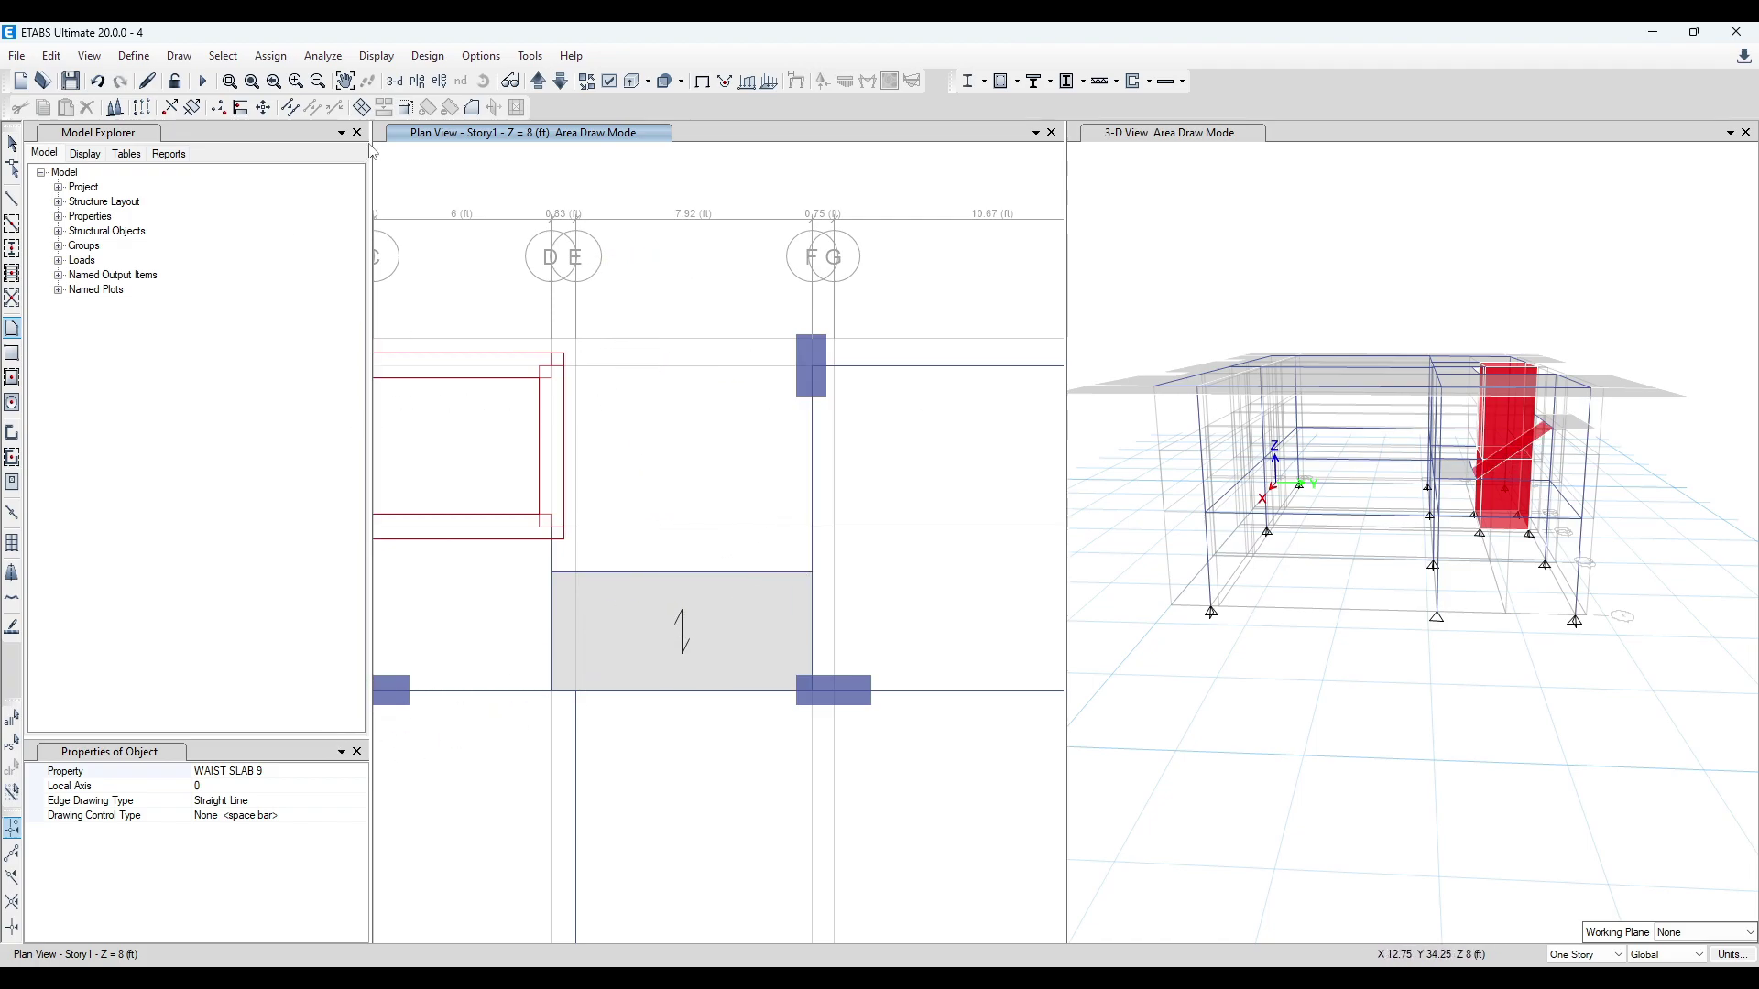
{"action": "left_click_drag", "start_coordinate": [371, 131], "coordinate": [286, 131]}
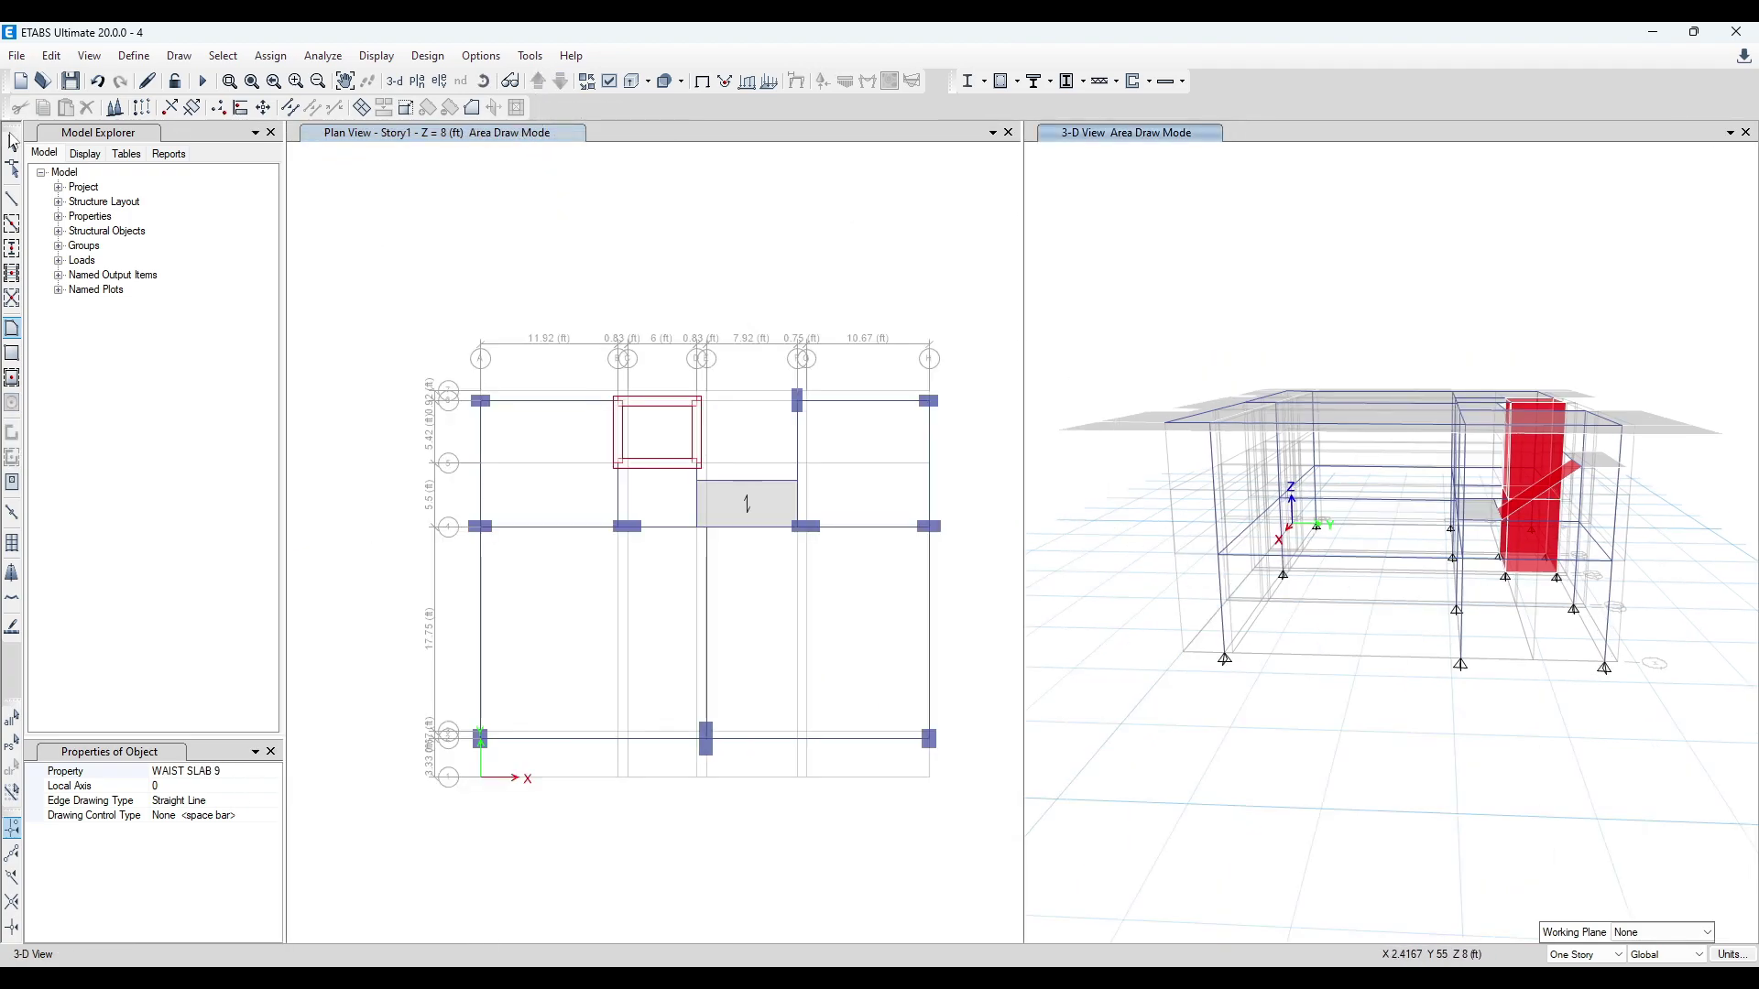
- Exit area drawing and move the plan up to the RefPl 1 level
{"action": "key", "text": "Escape"}
{"action": "left_click", "coordinate": [570, 137]}
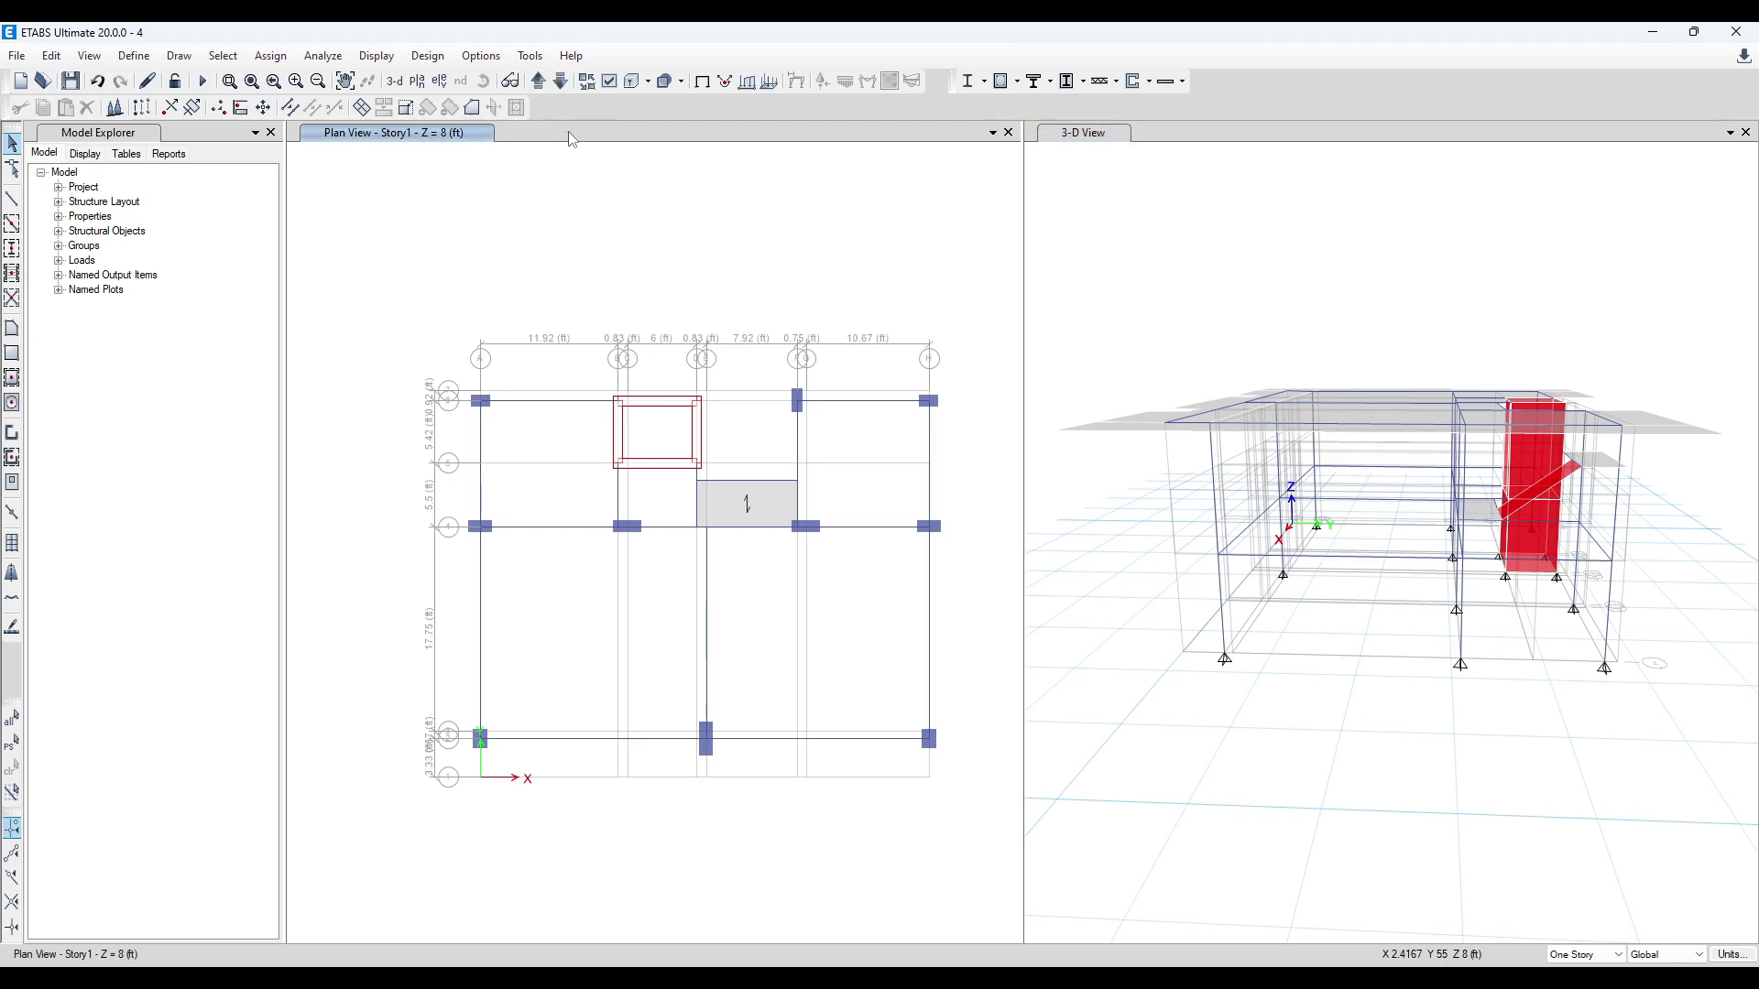
{"action": "left_click", "coordinate": [539, 81]}
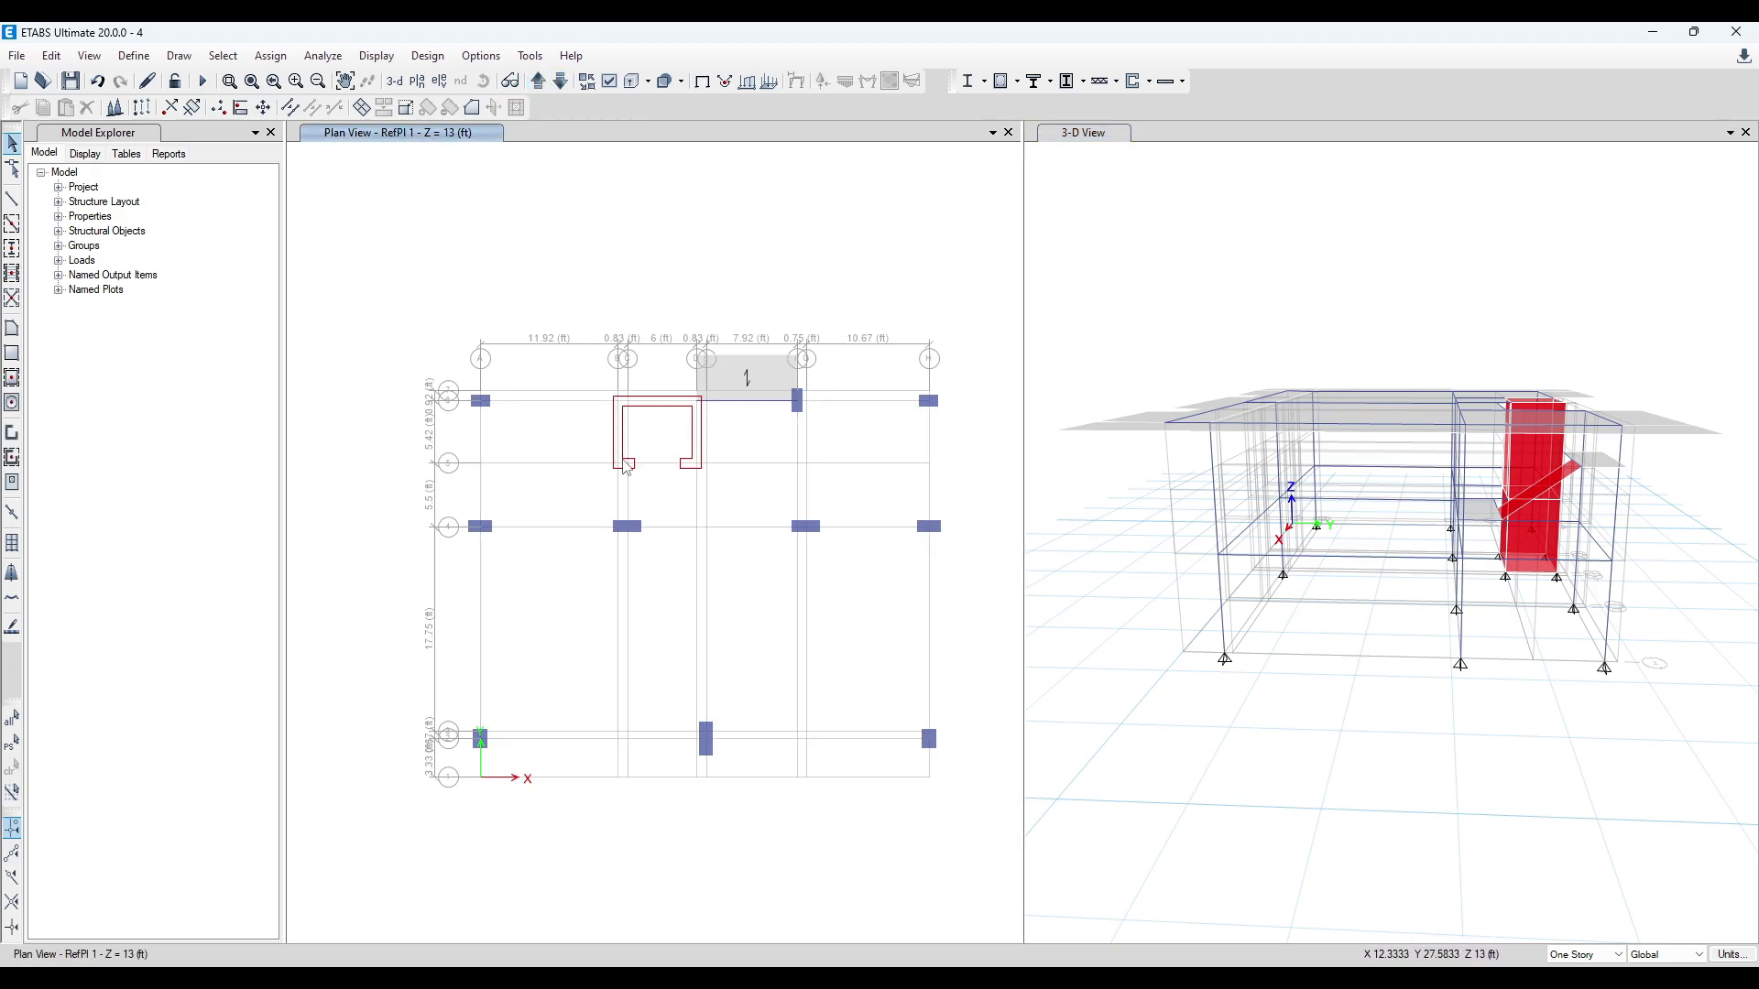
- Draw a second WAIST SLAB 9 polygon flight from the 13 ft landing up to the Story2 joints
{"action": "left_click", "coordinate": [11, 330]}
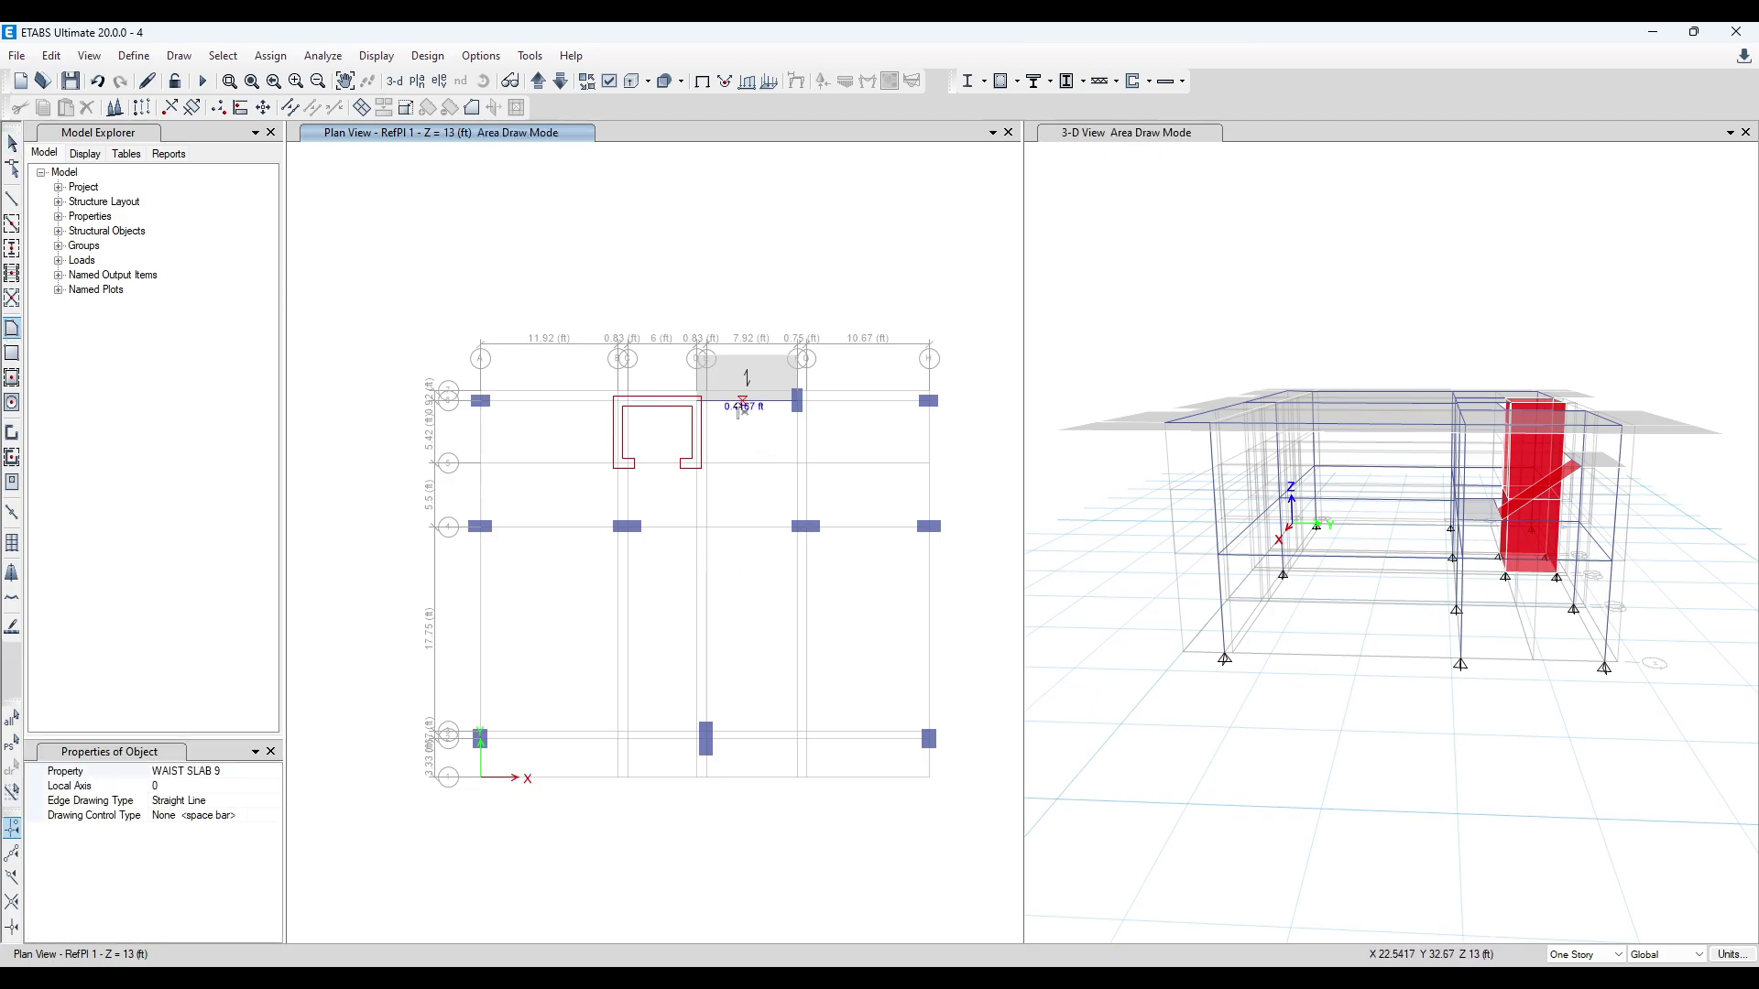
{"action": "left_click", "coordinate": [747, 400]}
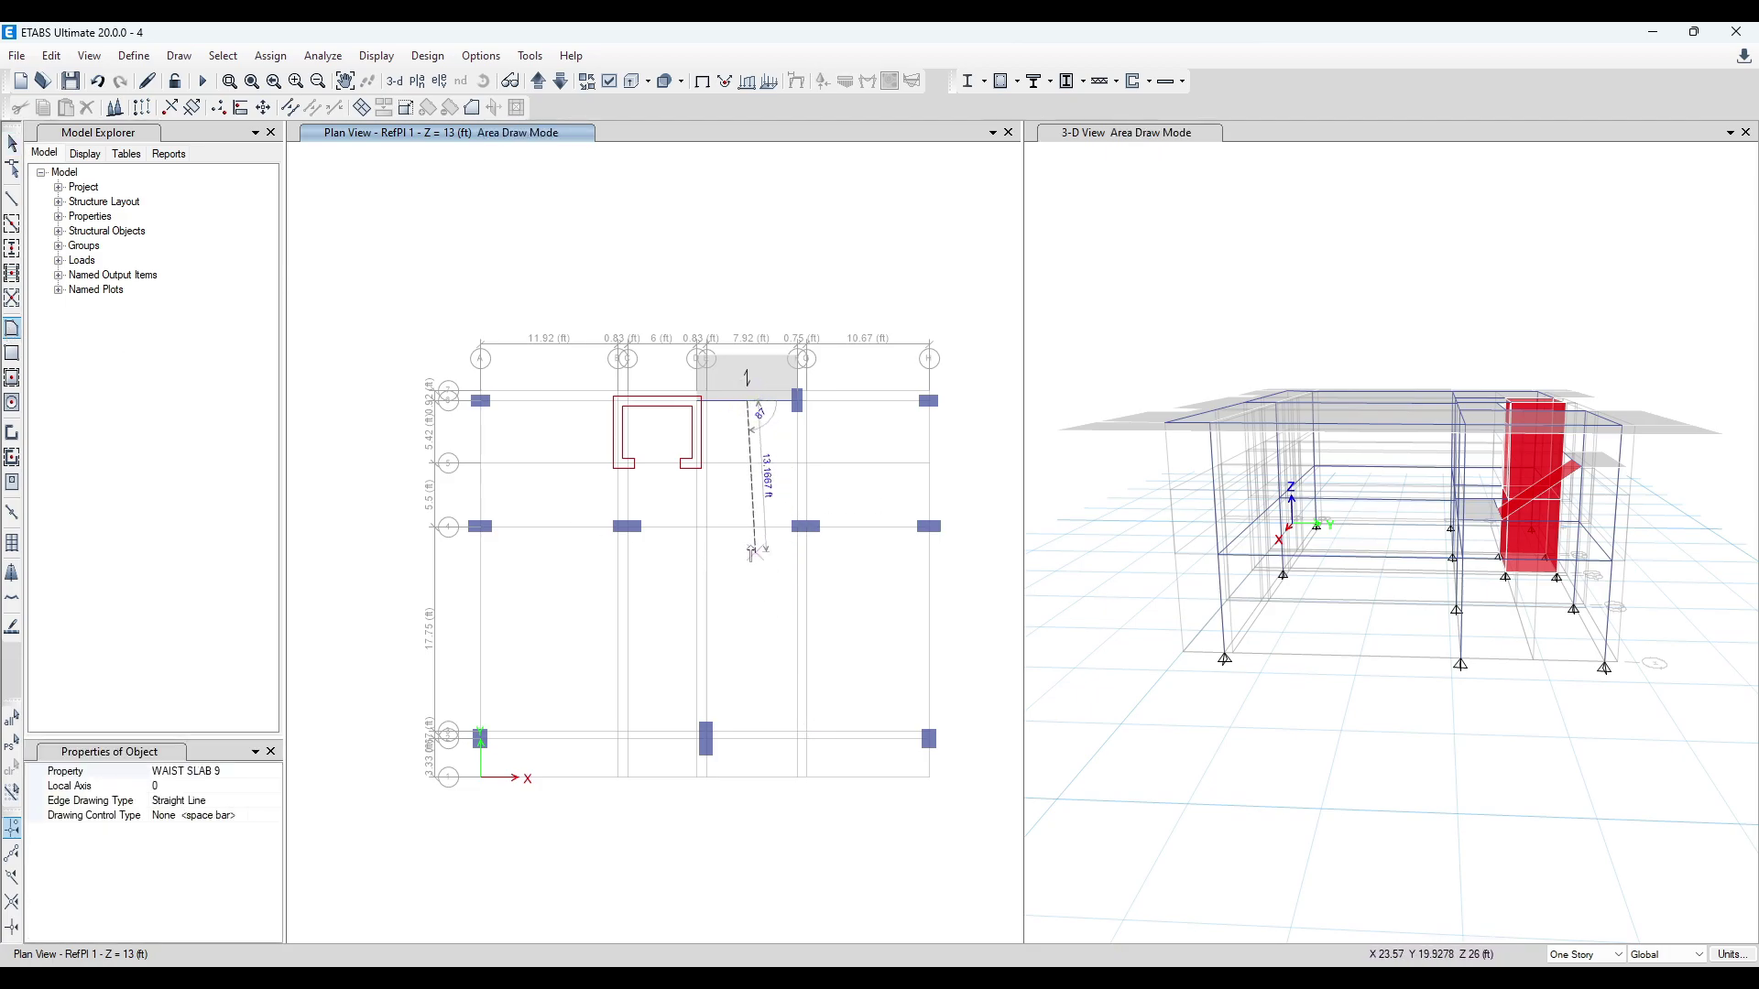
{"action": "left_click", "coordinate": [537, 81]}
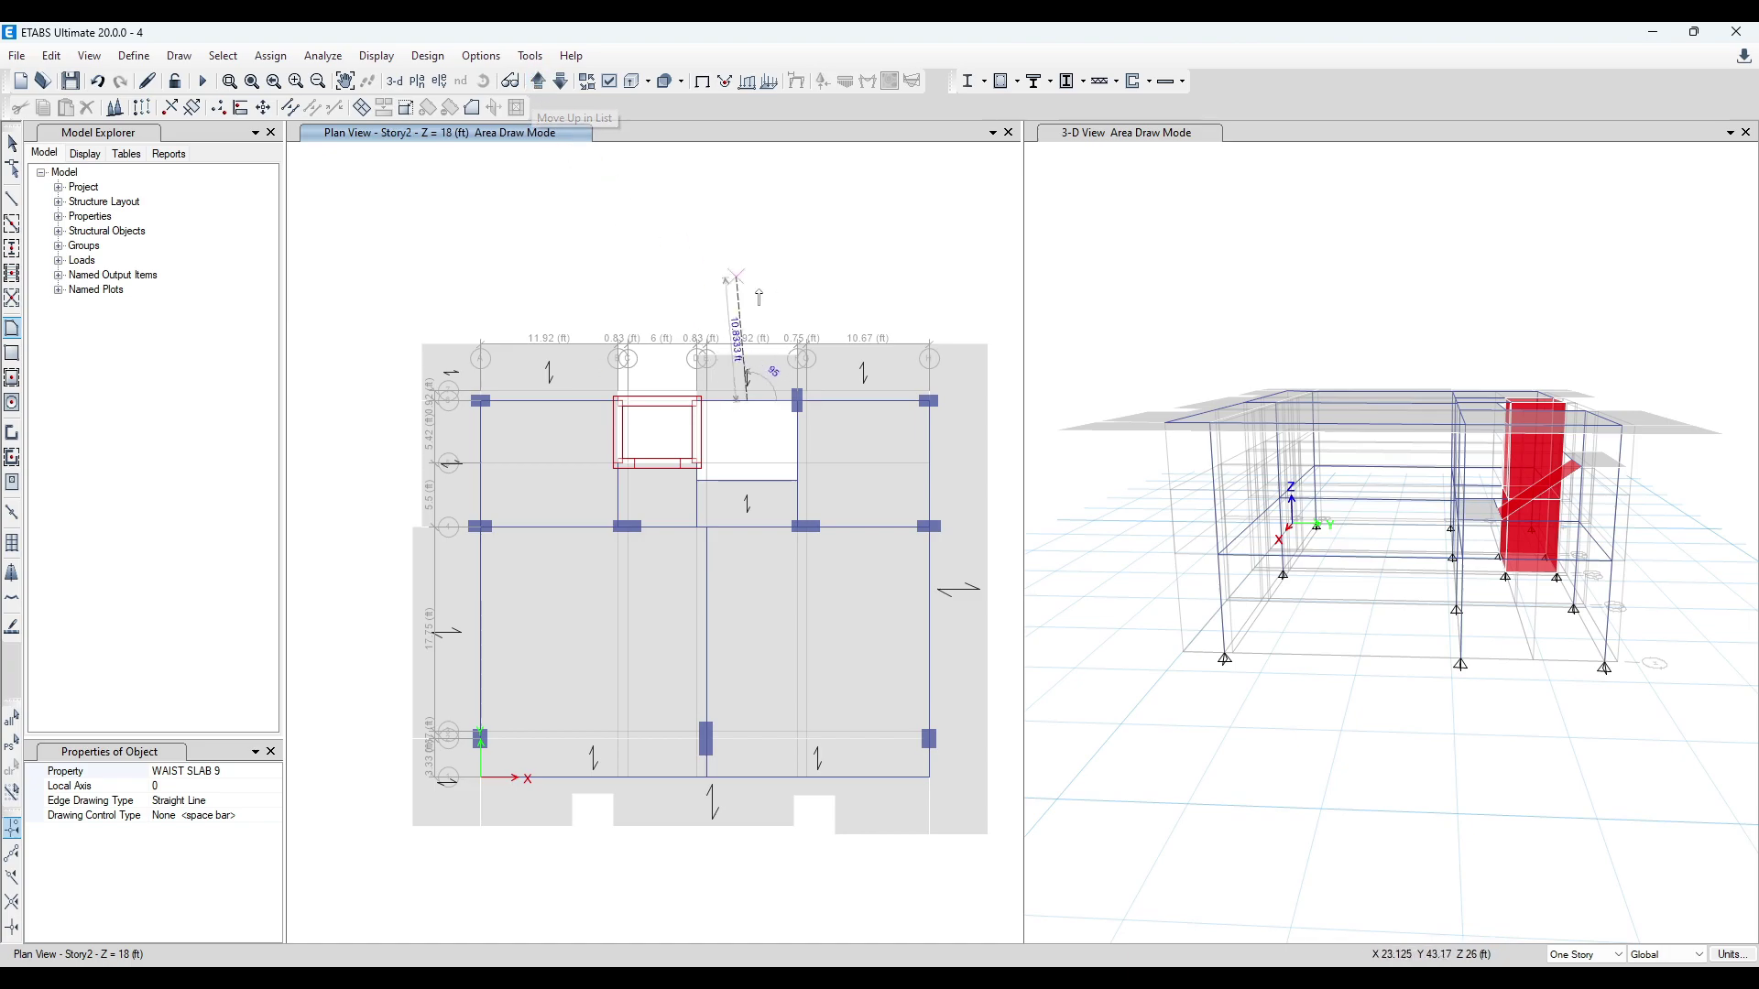
{"action": "scroll", "coordinate": [791, 474], "scroll_direction": "up", "scroll_amount": 3}
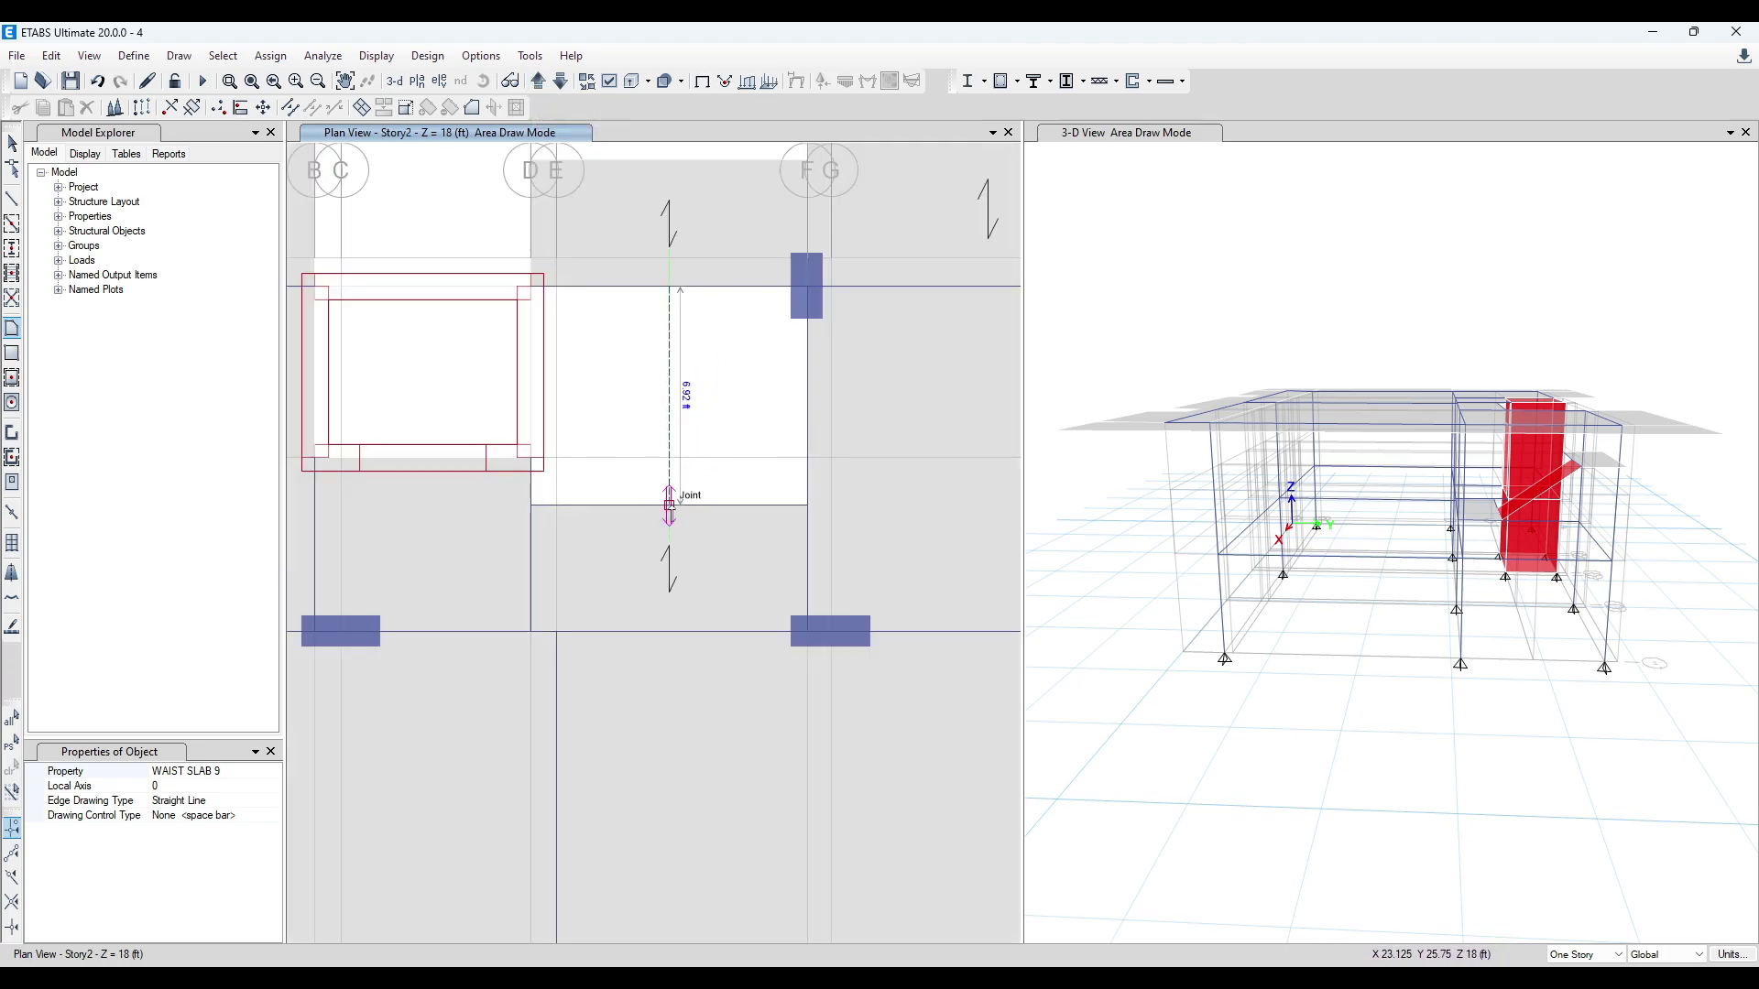
{"action": "left_click", "coordinate": [670, 505]}
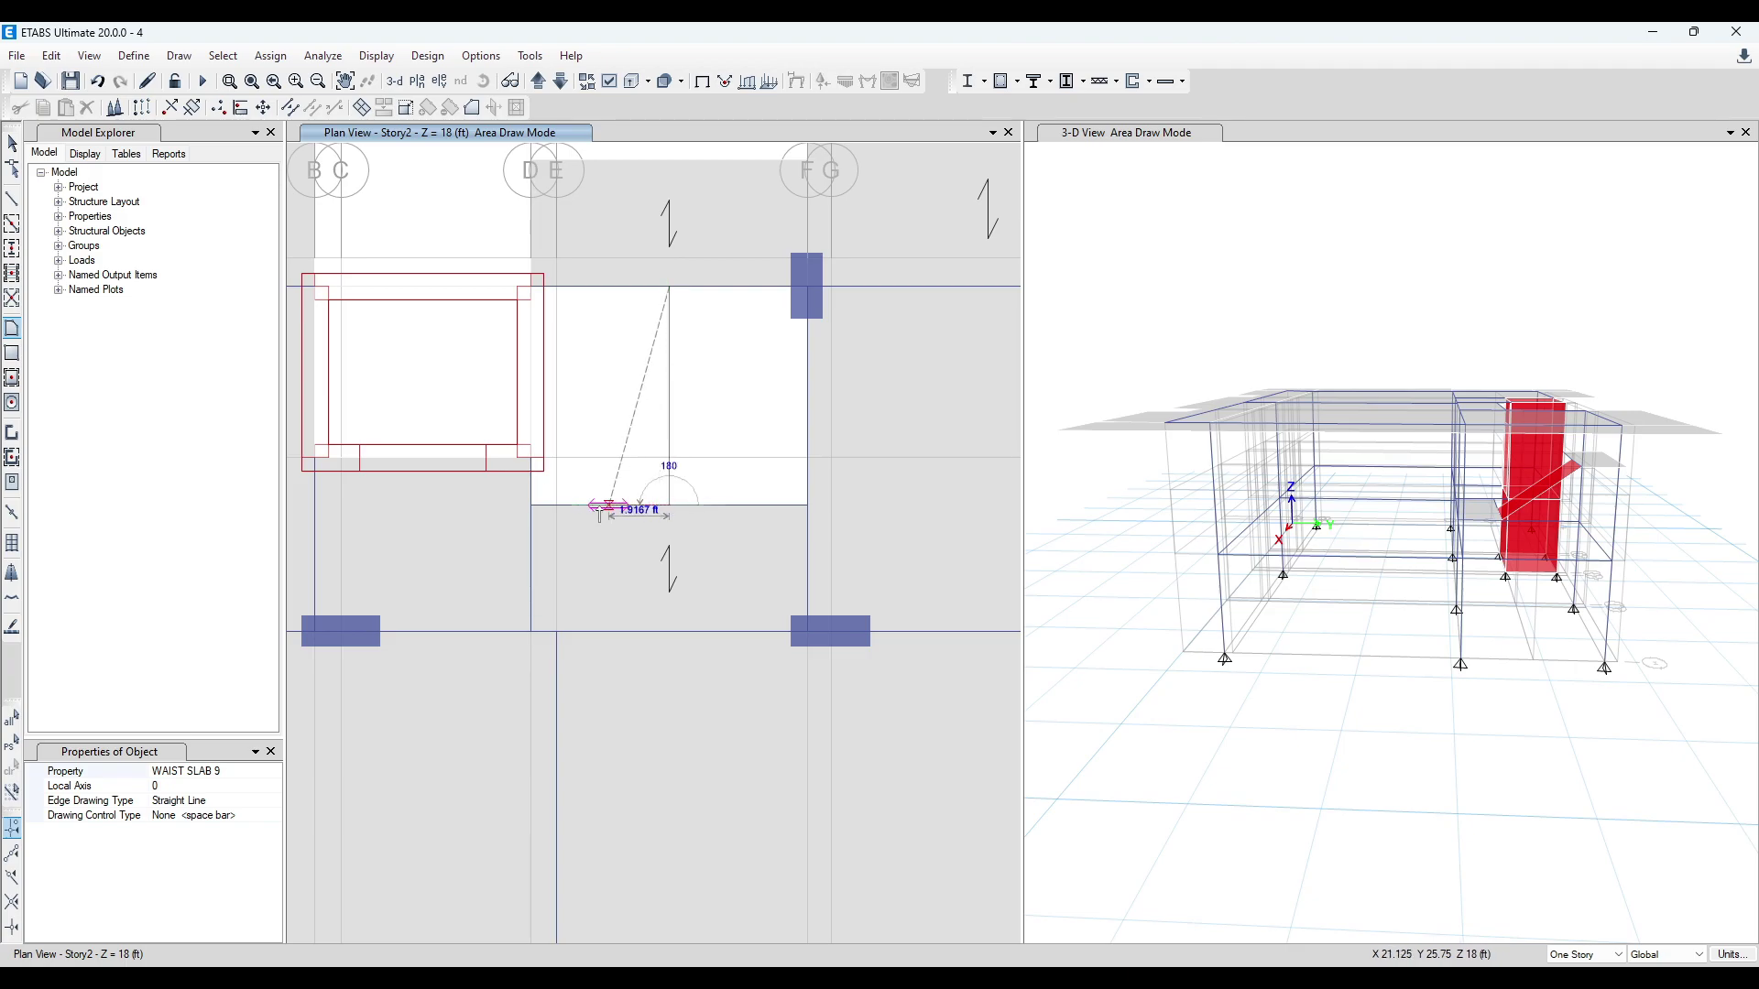
{"action": "left_click", "coordinate": [531, 504]}
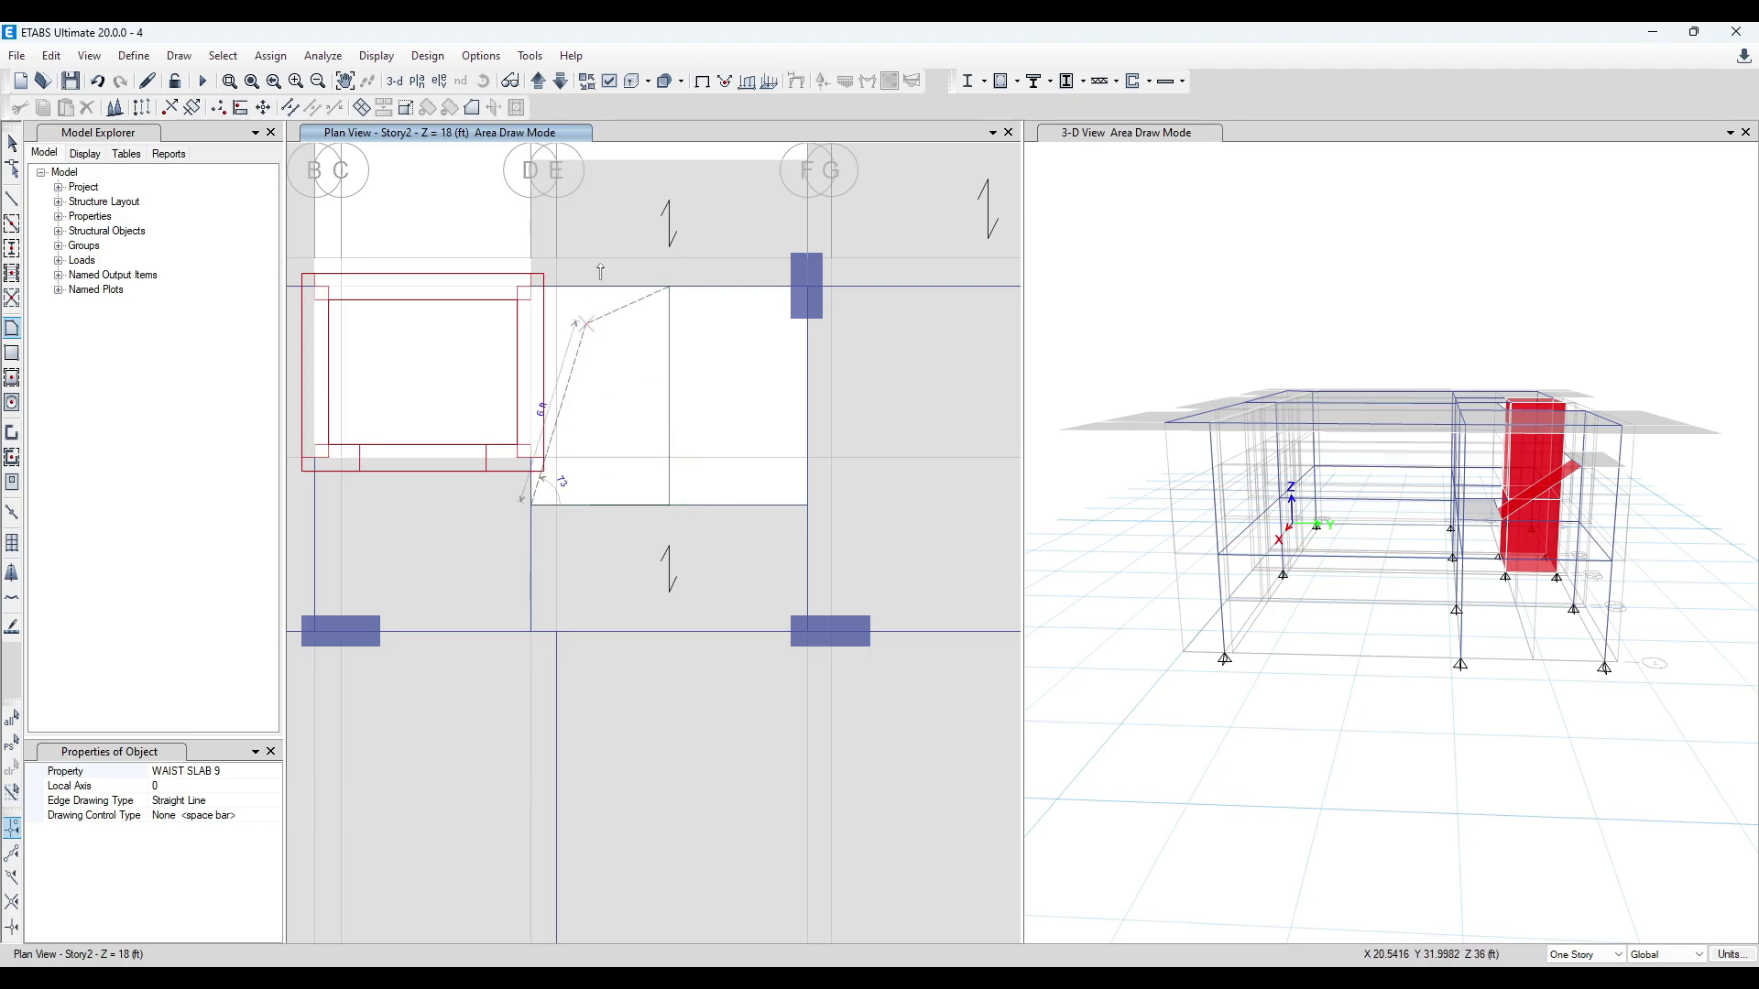
{"action": "left_click", "coordinate": [561, 80]}
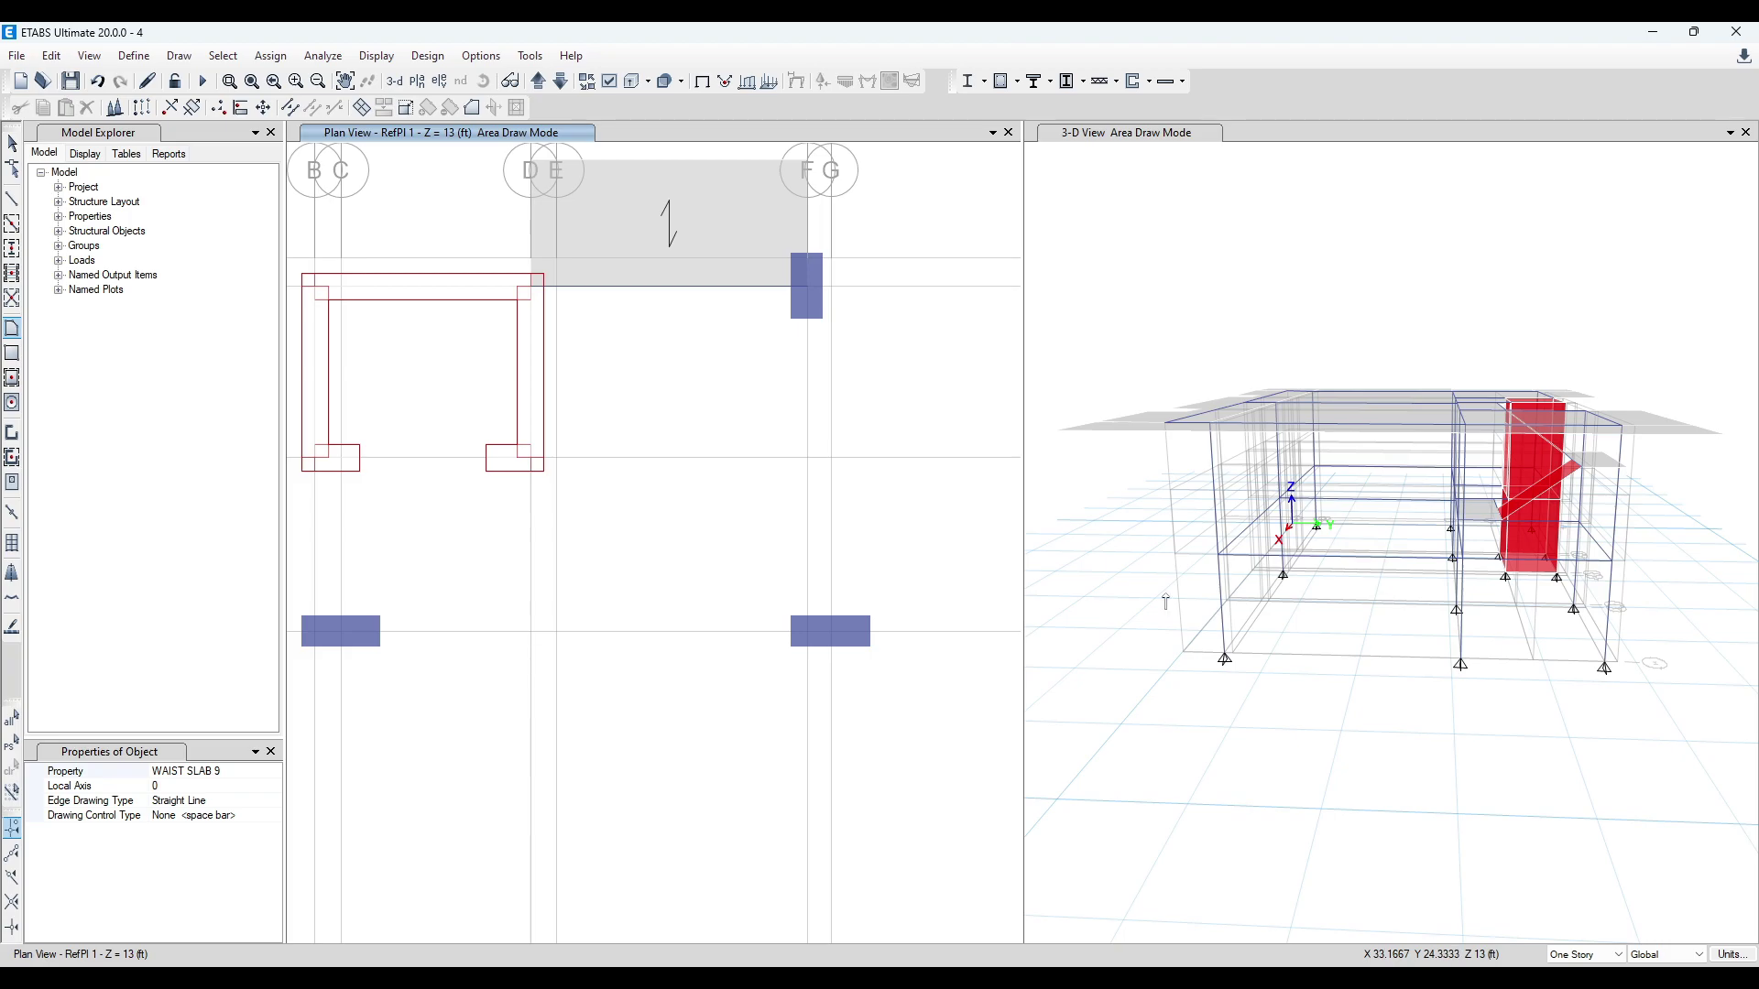
{"action": "middle_click_drag", "start_coordinate": [1476, 744], "coordinate": [1331, 788], "text": "shift"}
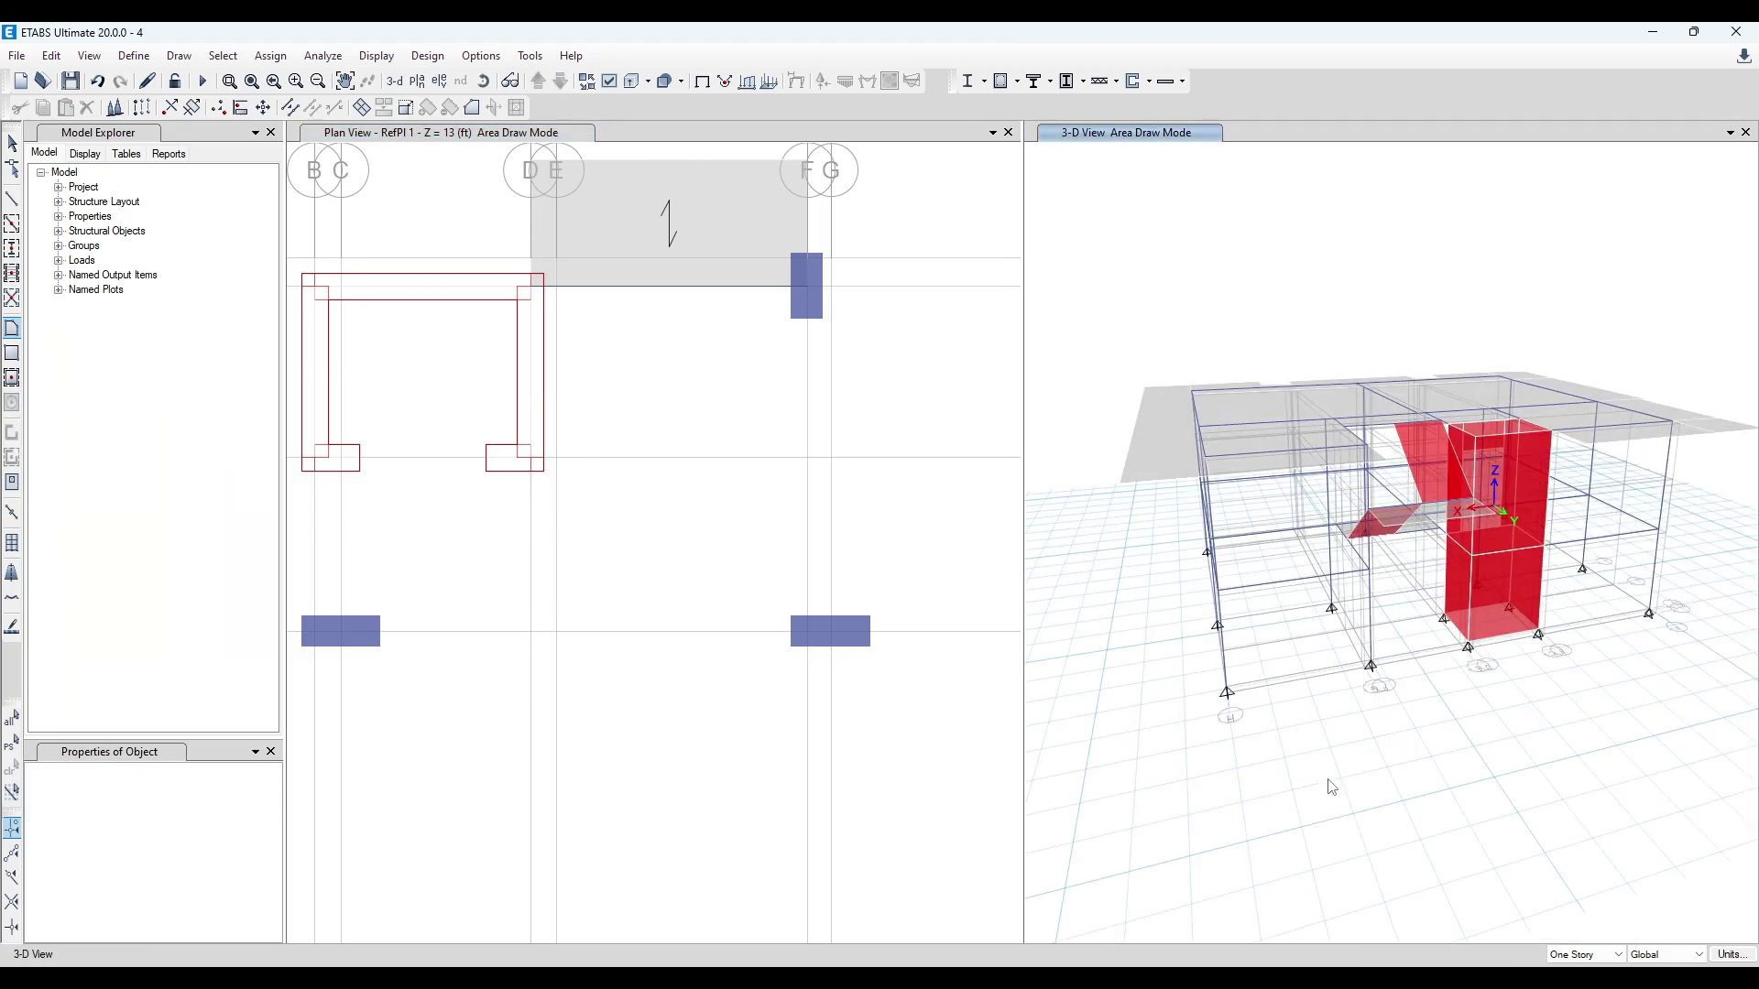
{"action": "left_click", "coordinate": [11, 144]}
{"action": "scroll", "coordinate": [617, 404], "scroll_direction": "down", "scroll_amount": 5}
{"action": "scroll", "coordinate": [620, 408], "scroll_direction": "up", "scroll_amount": 2}
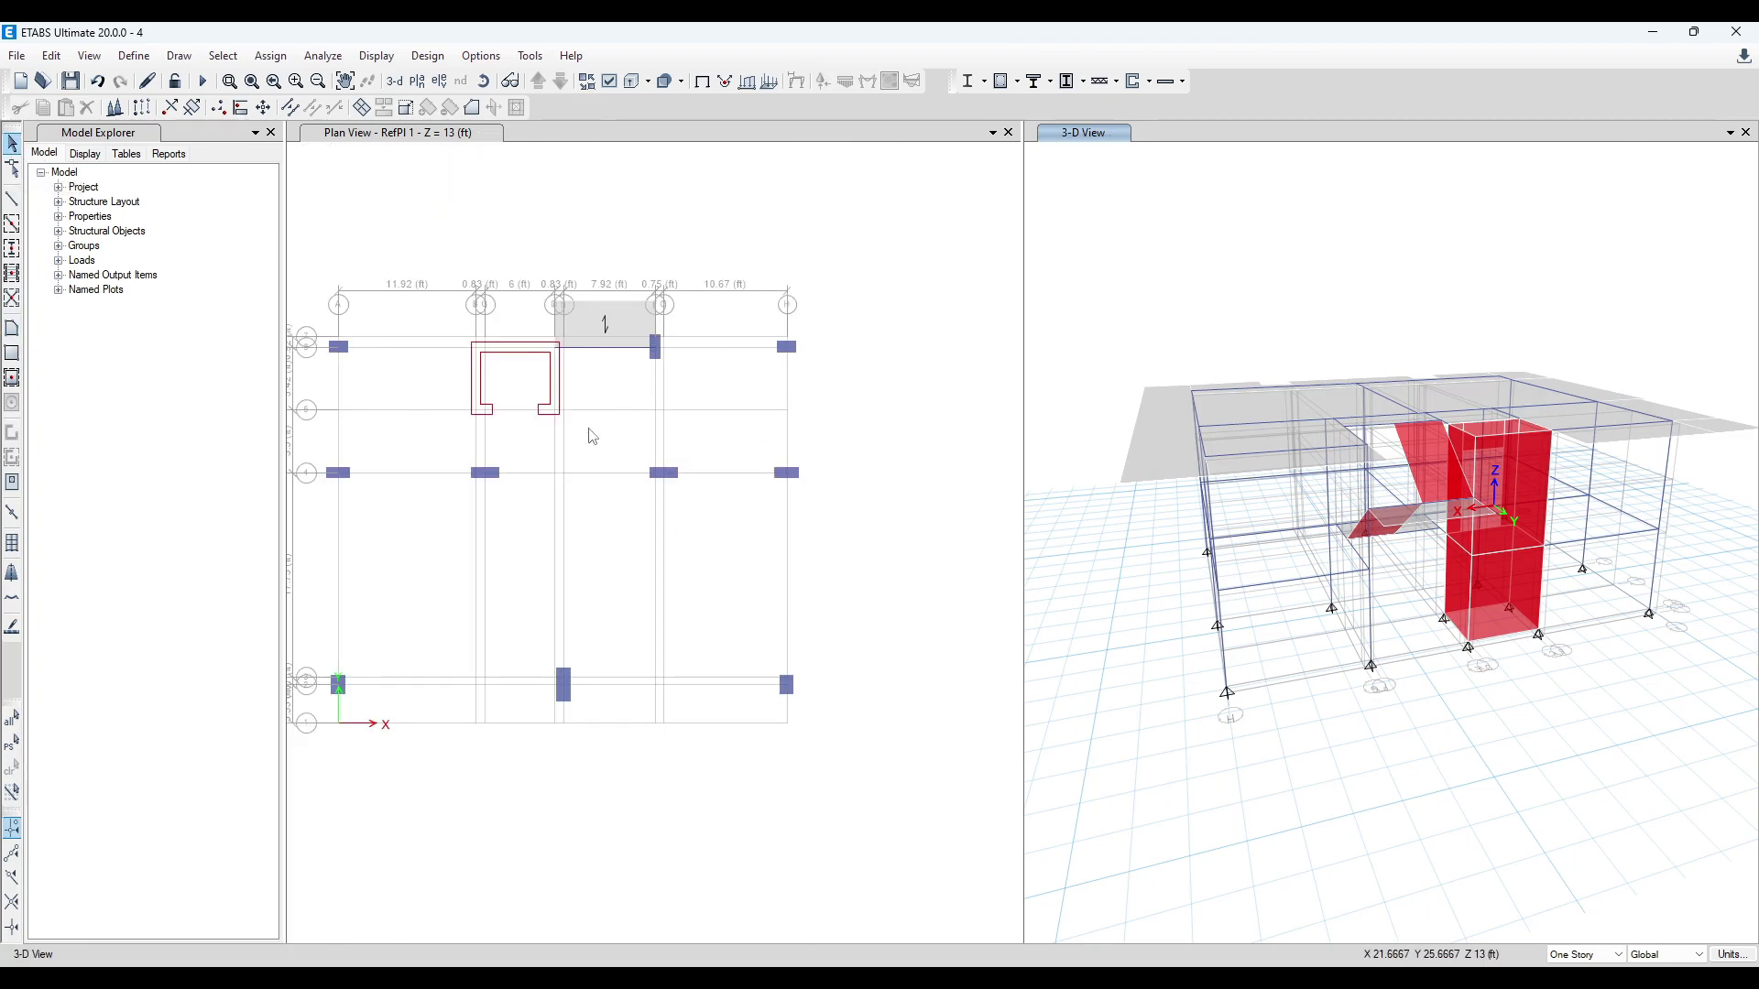
- Join the two beam pieces along the stair opening edge on the current level
{"action": "left_click", "coordinate": [592, 437]}
{"action": "scroll", "coordinate": [593, 437], "scroll_direction": "up", "scroll_amount": 3}
{"action": "scroll", "coordinate": [687, 455], "scroll_direction": "down", "scroll_amount": 3}
{"action": "middle_click_drag", "start_coordinate": [1361, 736], "coordinate": [1484, 697], "text": "shift"}
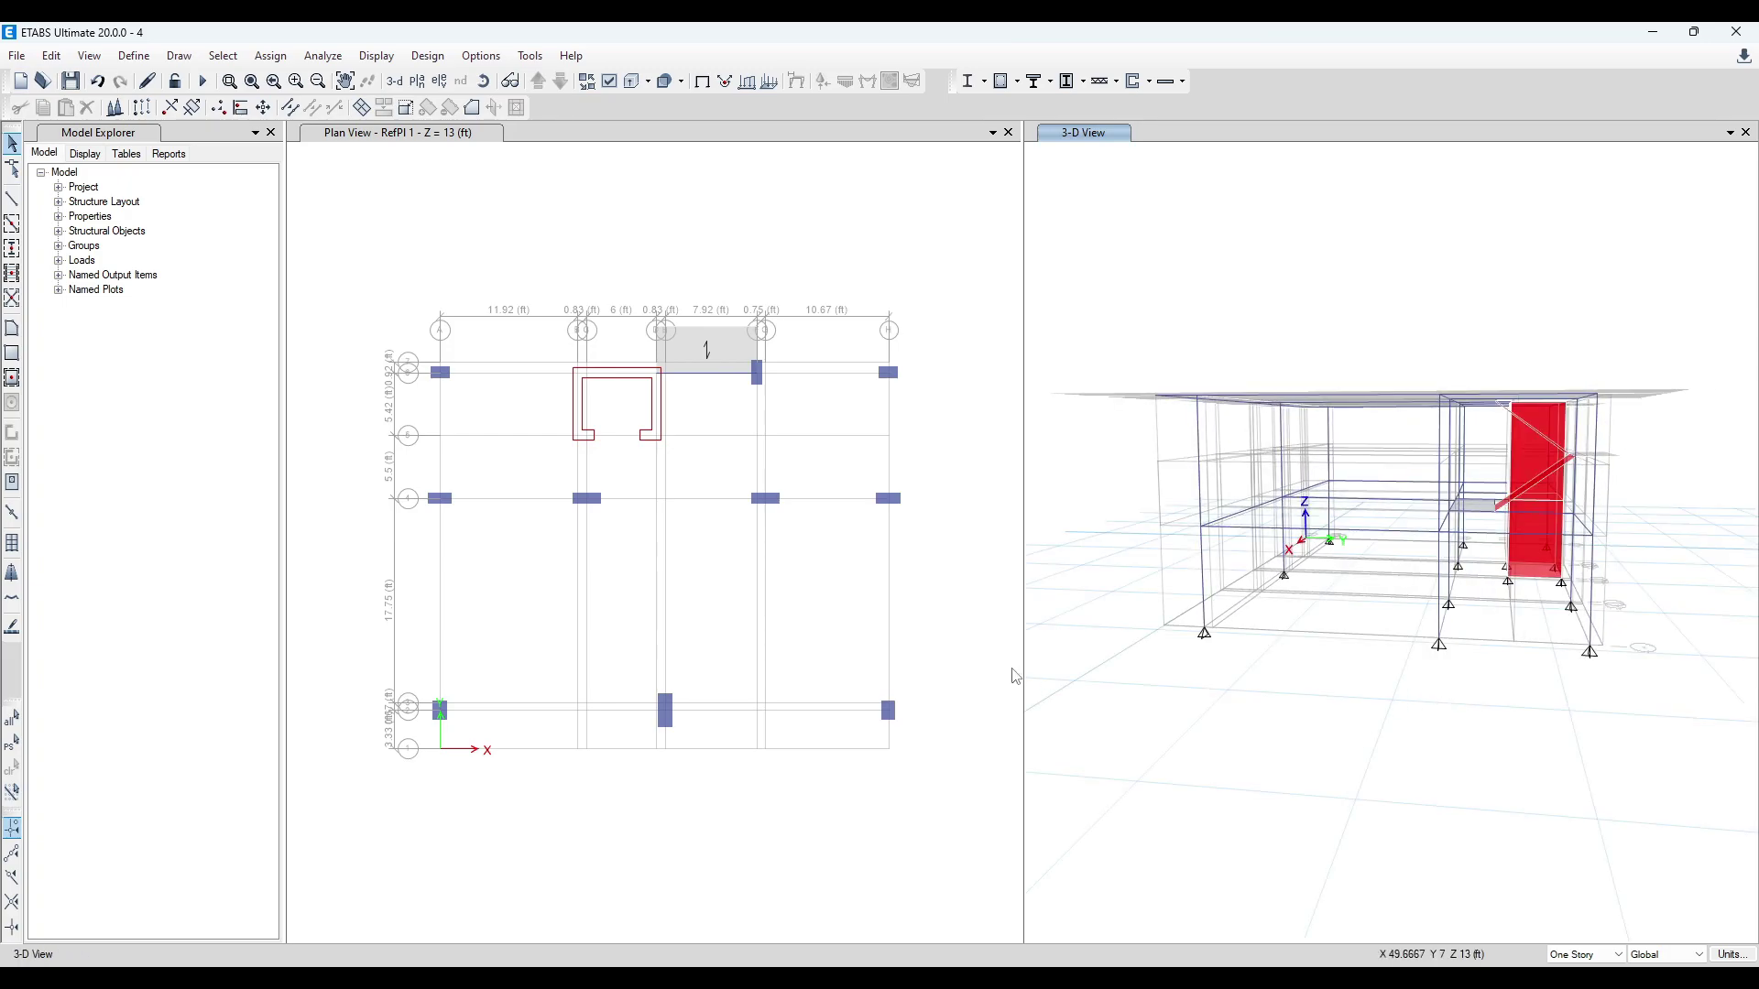
{"action": "left_click", "coordinate": [498, 239]}
{"action": "left_click", "coordinate": [743, 375]}
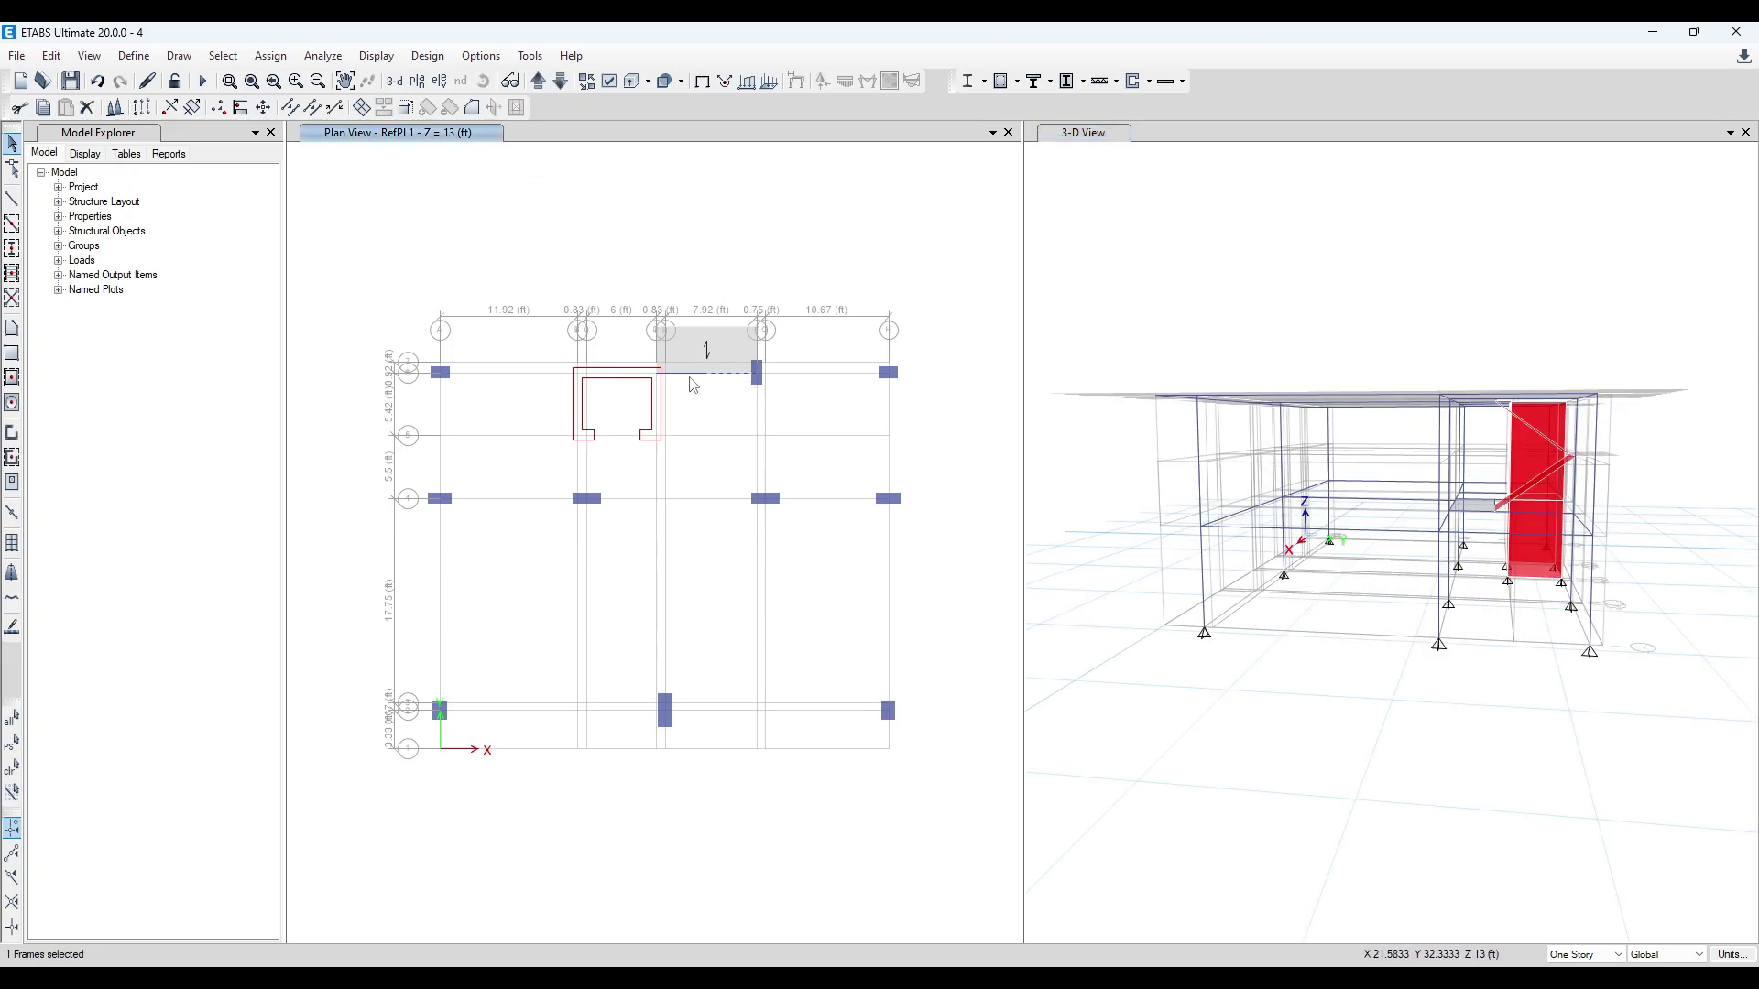
{"action": "left_click", "coordinate": [291, 110]}
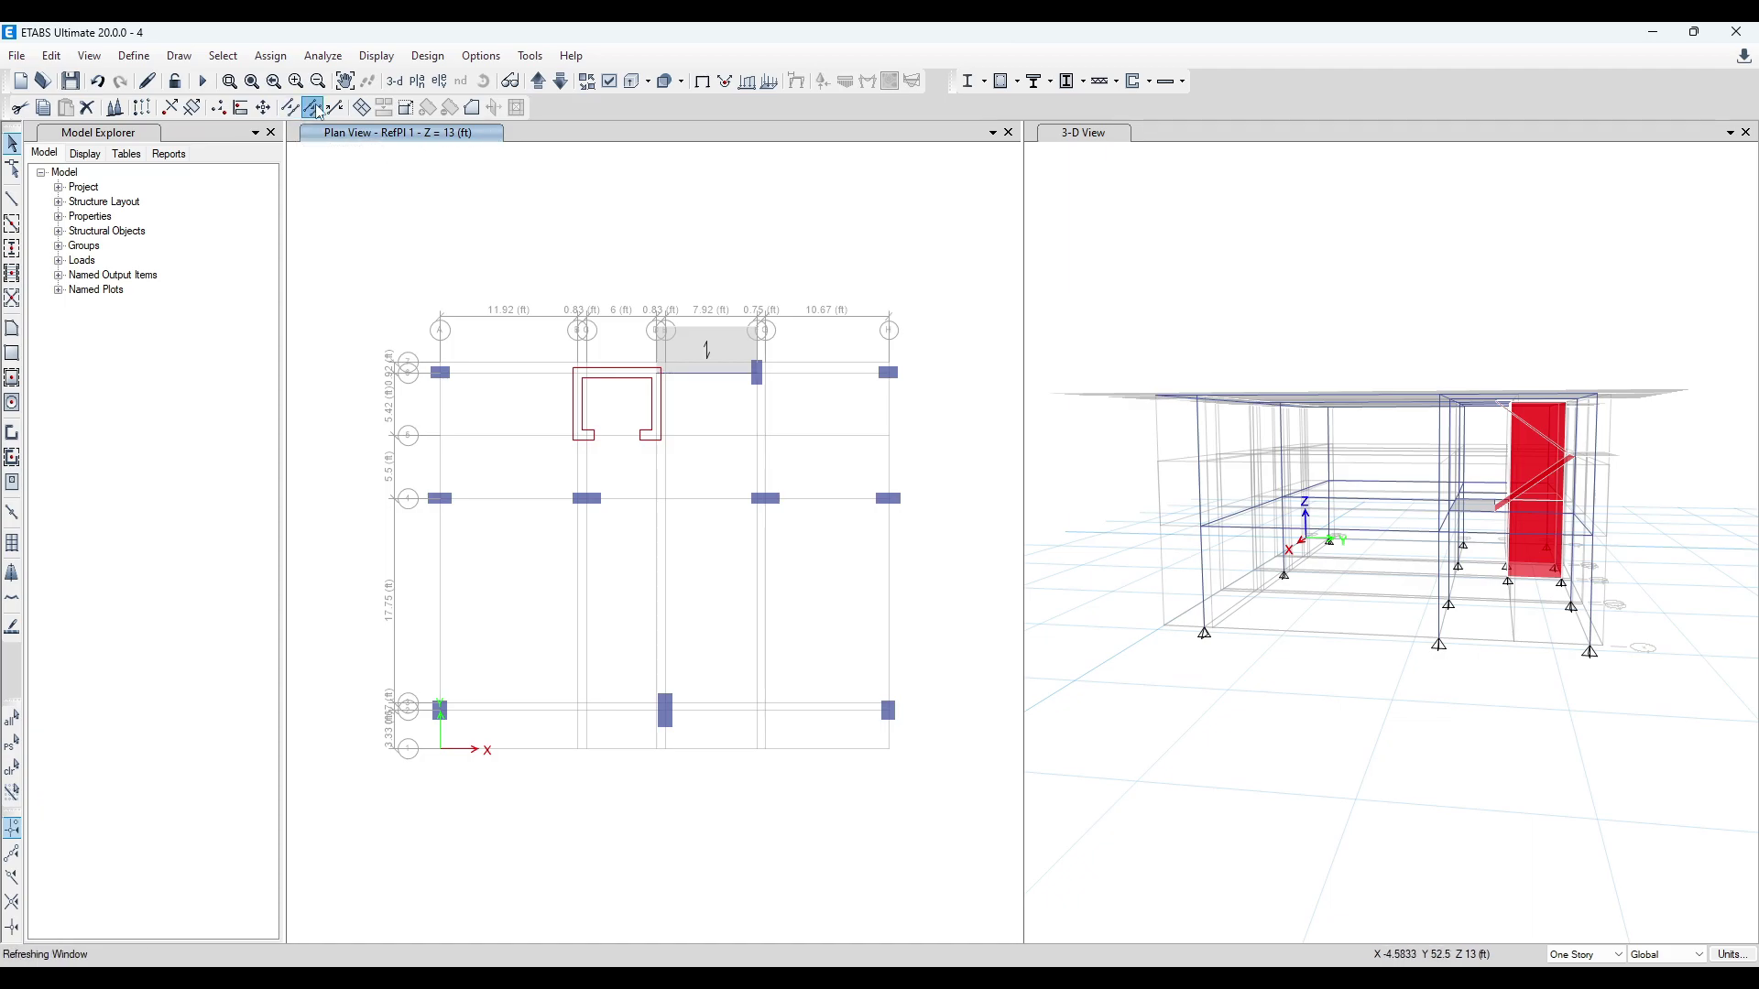
- Join the split beam pieces at the stair opening on Story2
{"action": "left_click", "coordinate": [537, 80]}
{"action": "left_click", "coordinate": [694, 373]}
{"action": "left_click", "coordinate": [699, 453]}
{"action": "left_click", "coordinate": [695, 454]}
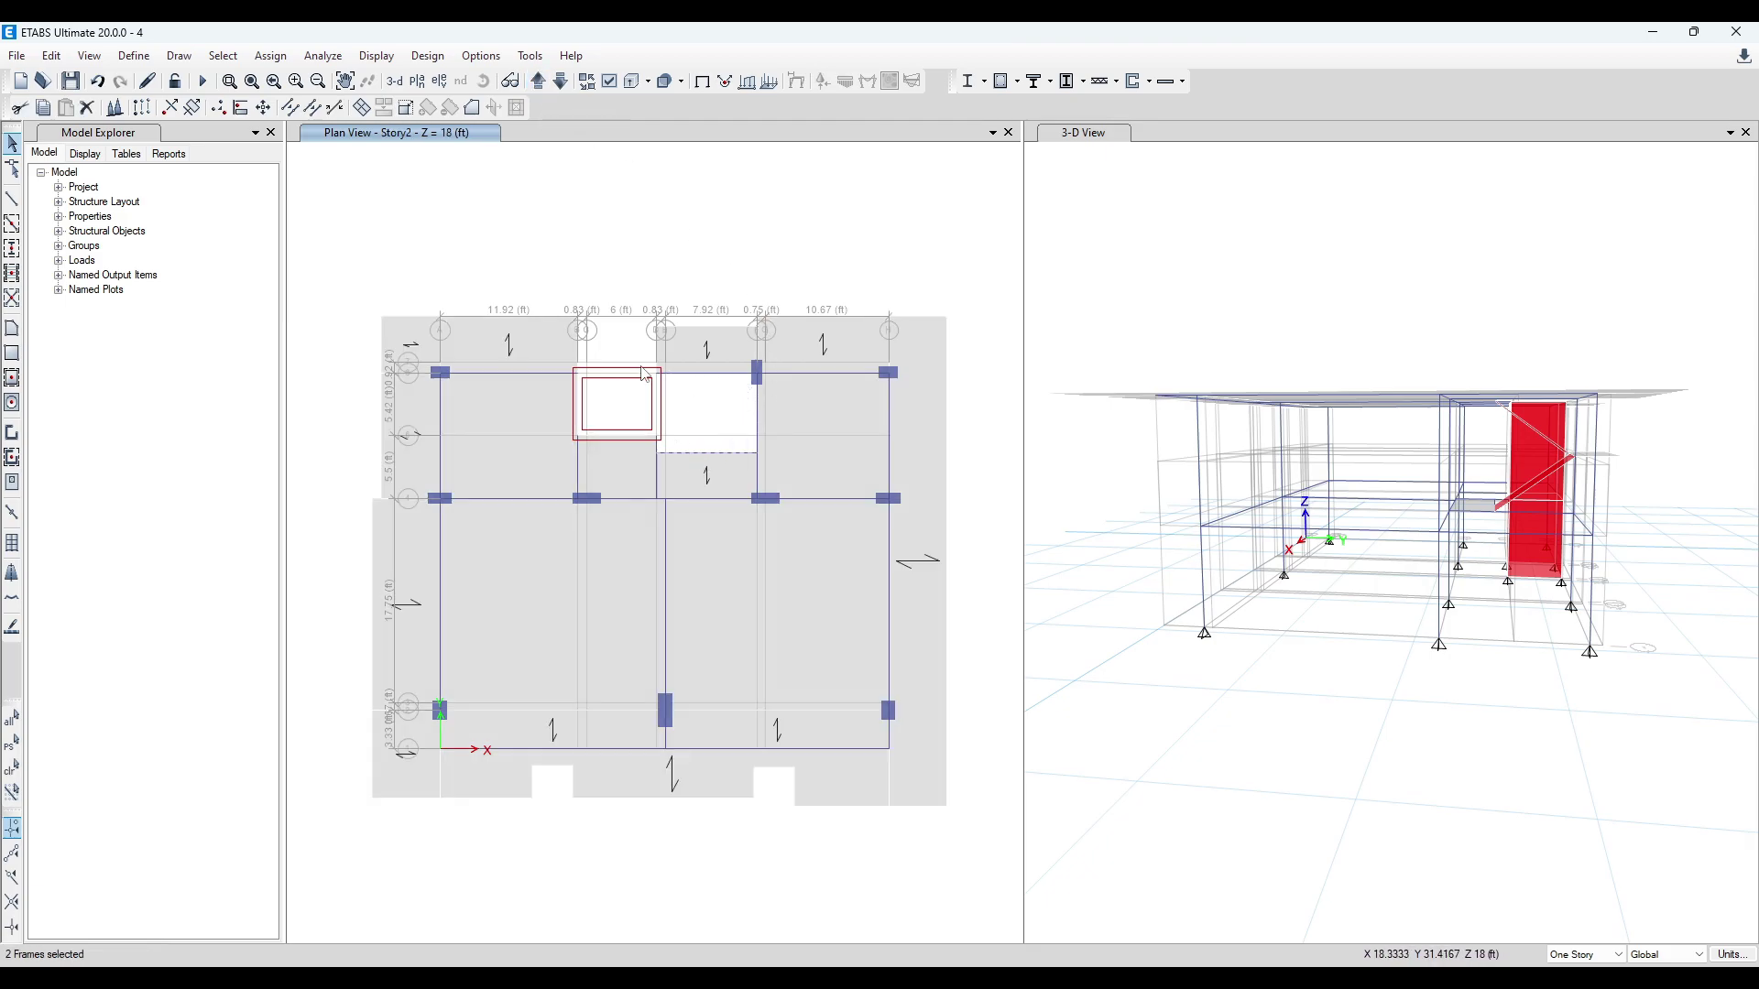
{"action": "left_click", "coordinate": [311, 109]}
- Join the stair-opening beam pieces on Story1, then move up to RefPl 1
{"action": "left_click", "coordinate": [557, 83]}
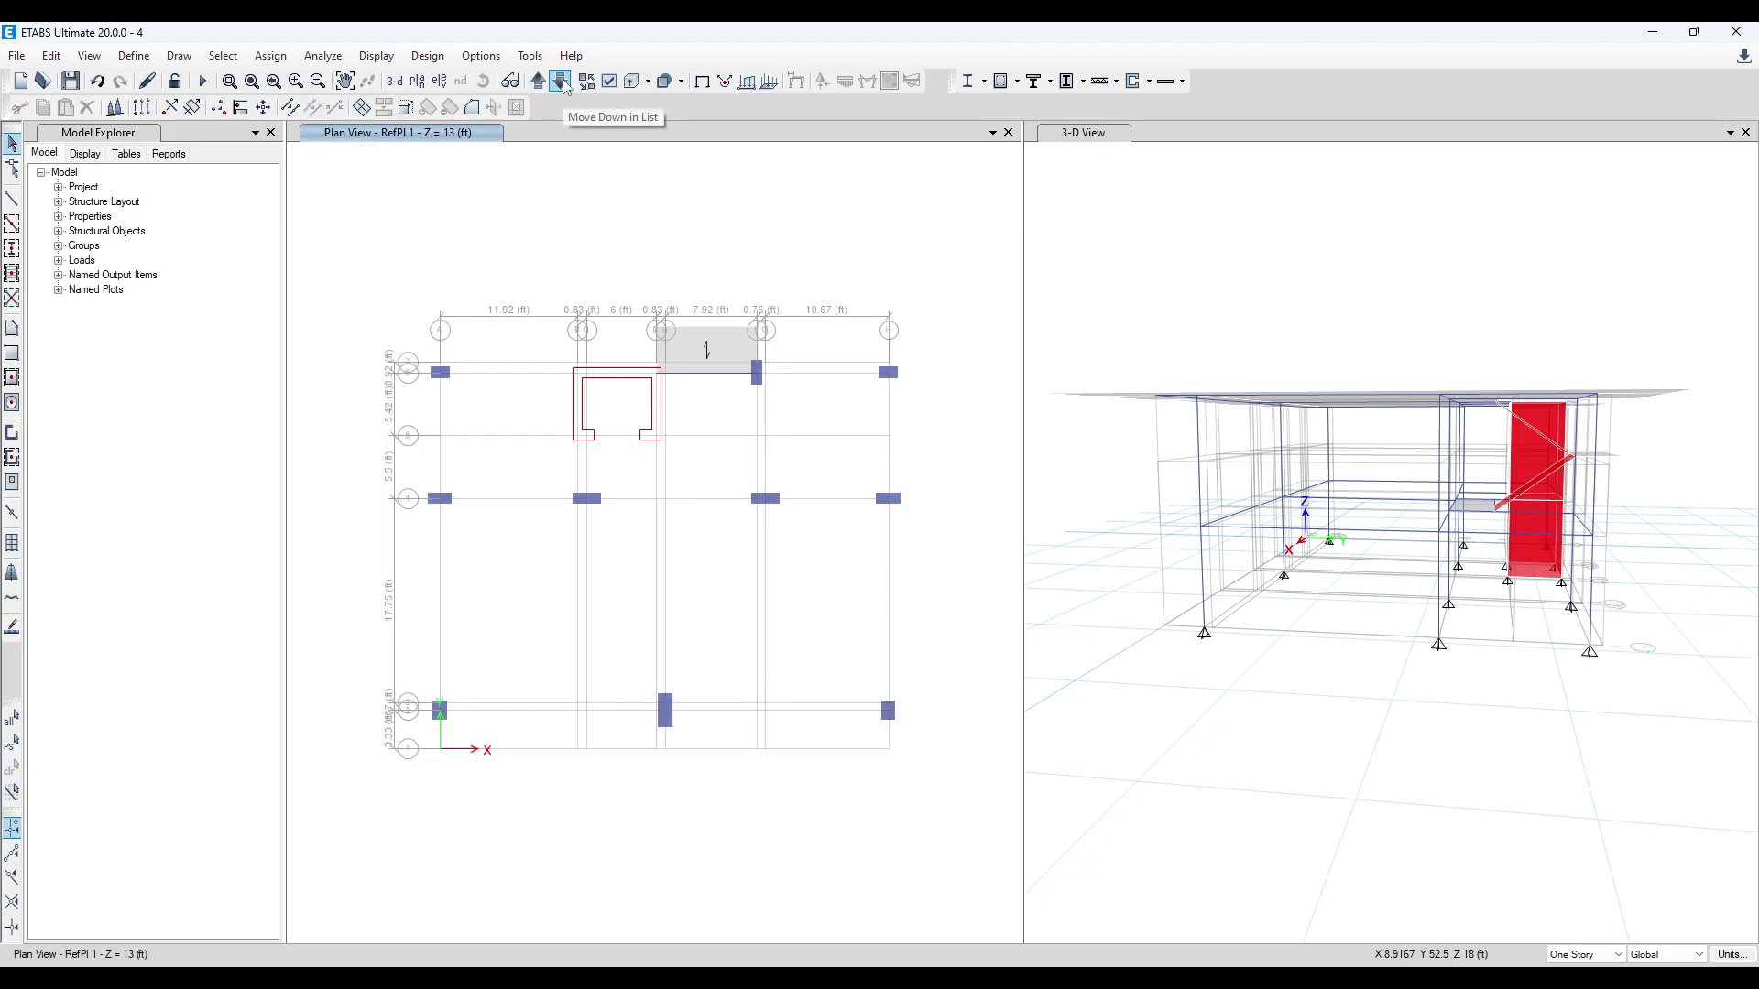
{"action": "left_click", "coordinate": [709, 454]}
{"action": "left_click", "coordinate": [700, 453]}
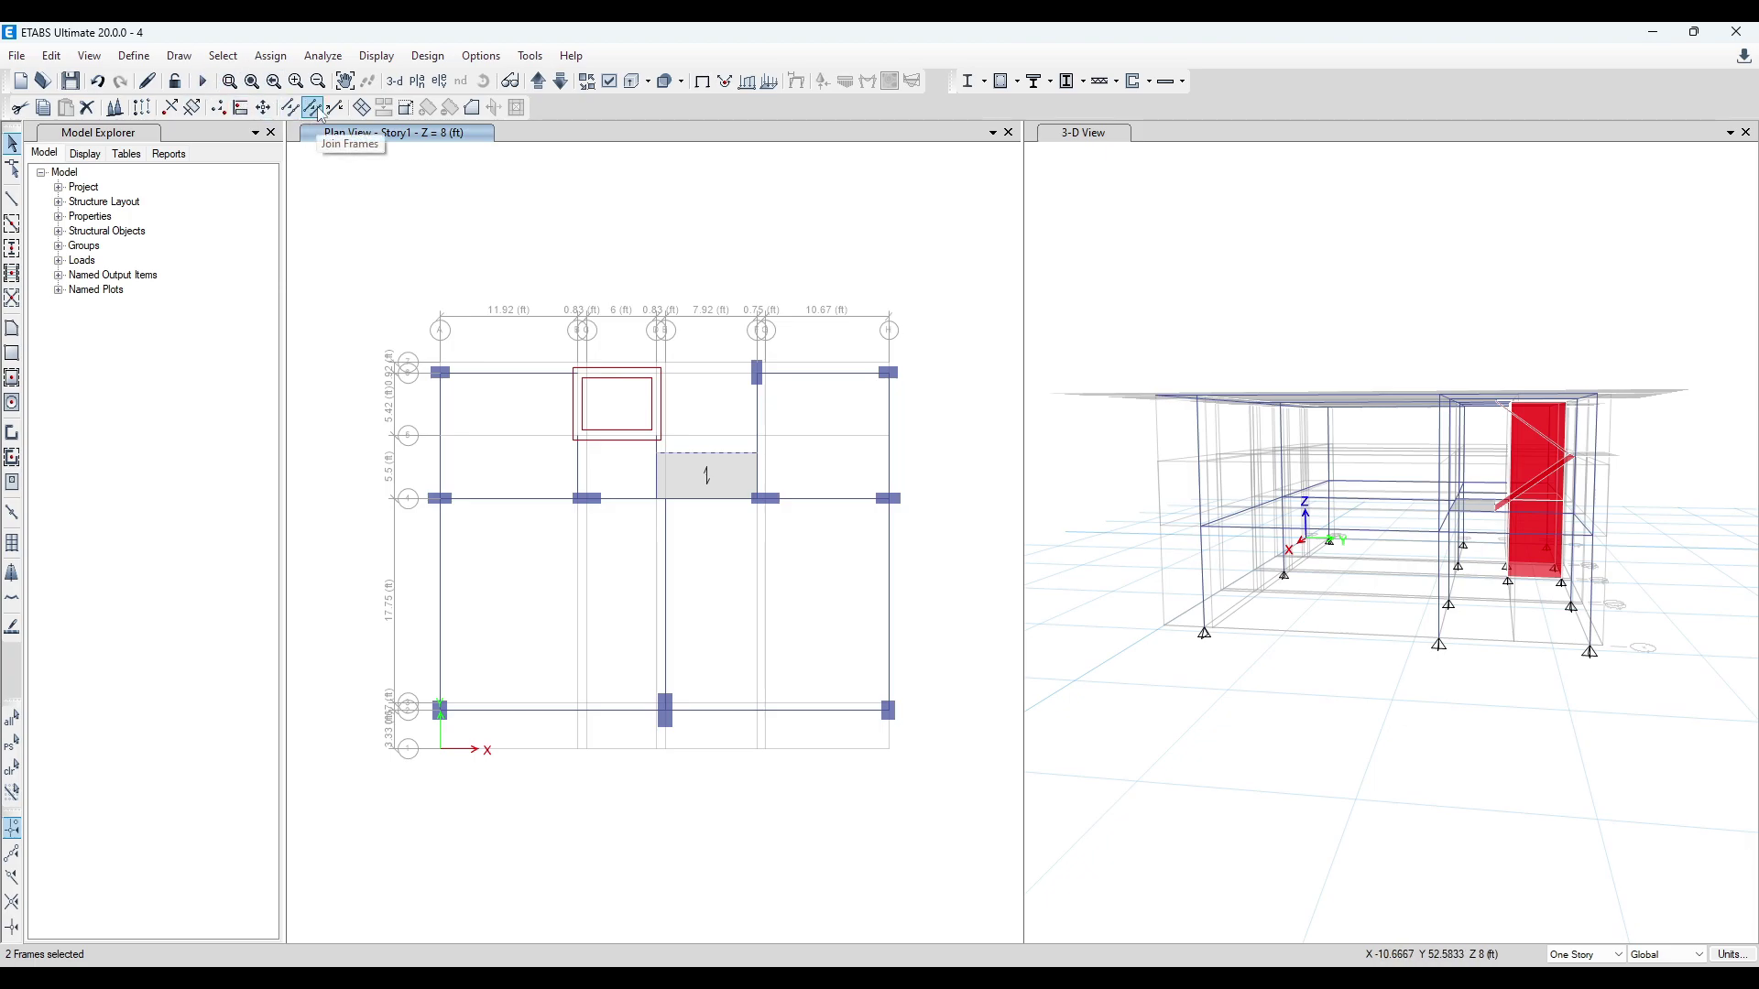
{"action": "left_click", "coordinate": [312, 108]}
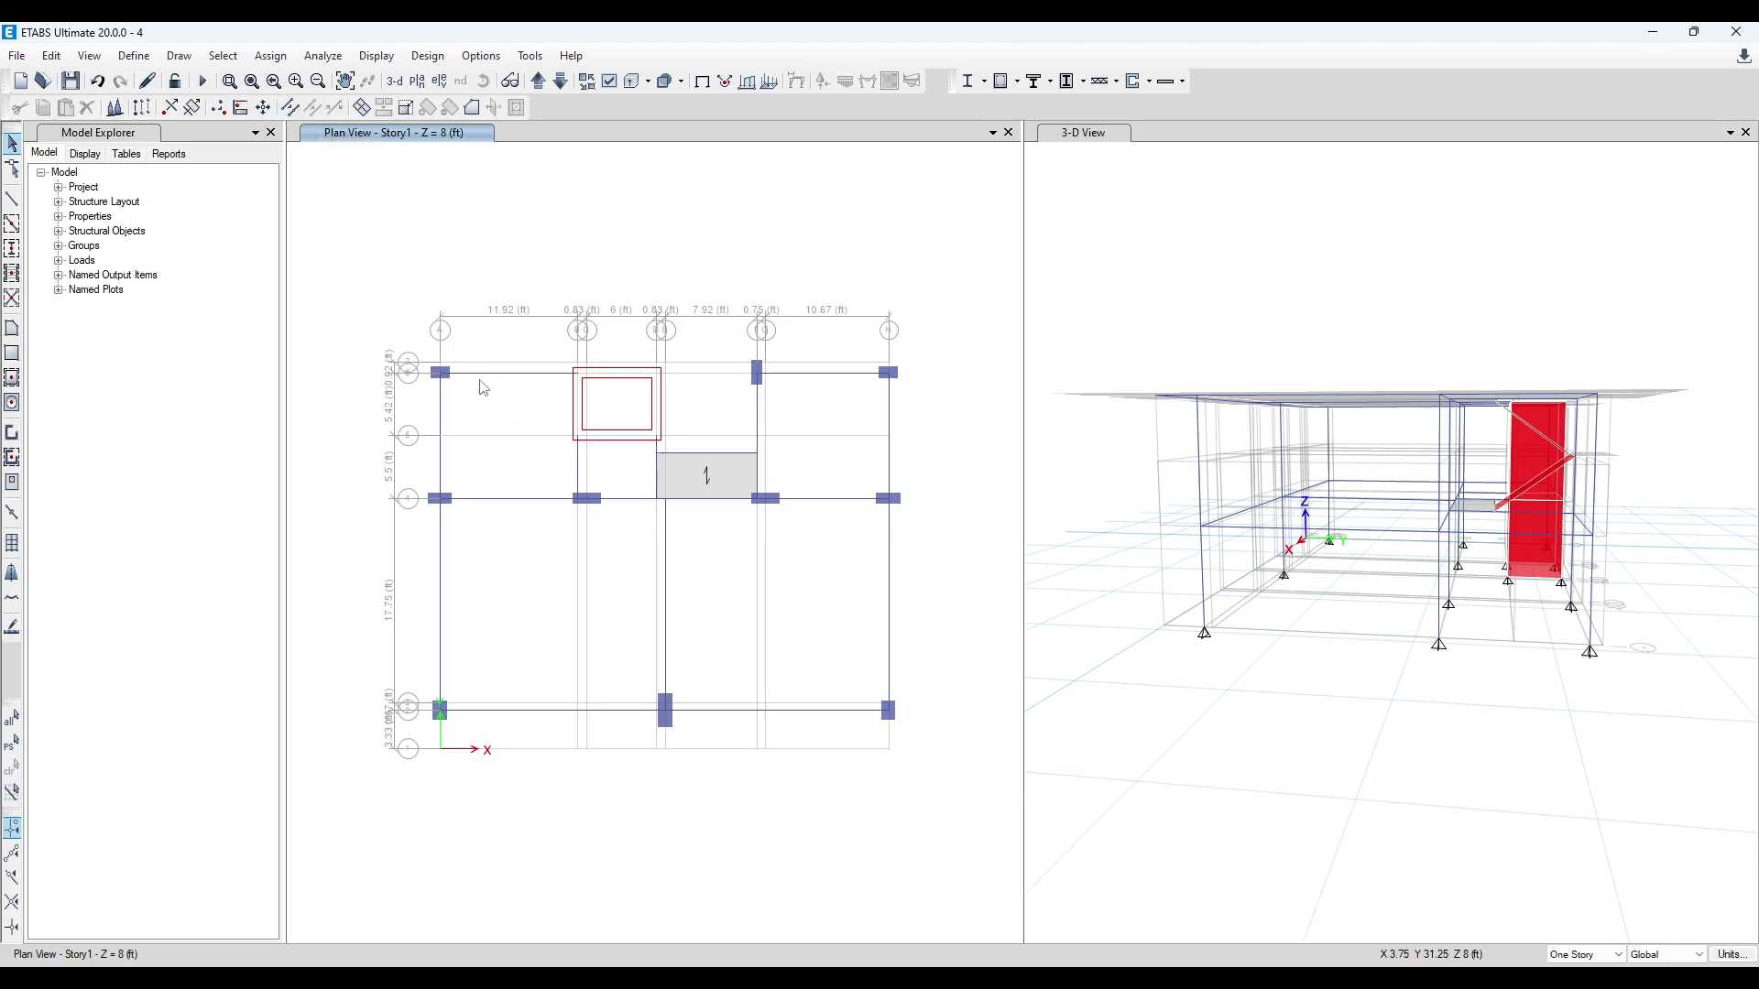
{"action": "middle_click_drag", "start_coordinate": [1374, 734], "coordinate": [1303, 803], "text": "shift"}
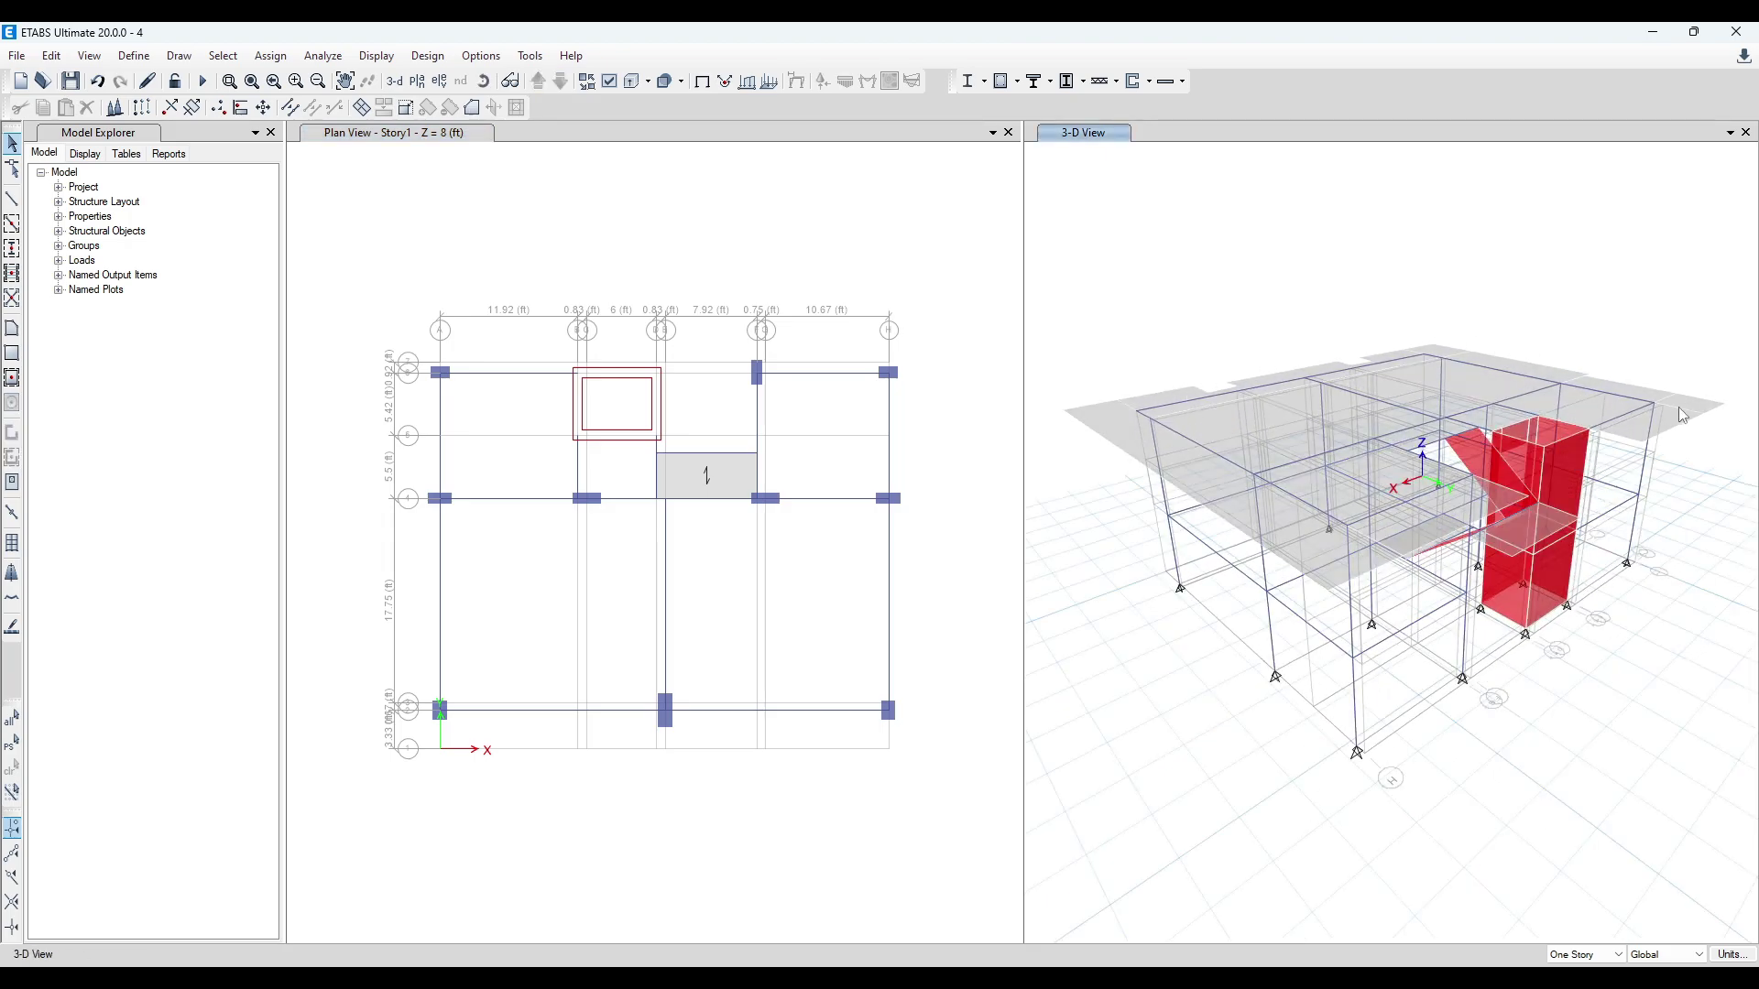
{"action": "left_click", "coordinate": [564, 179]}
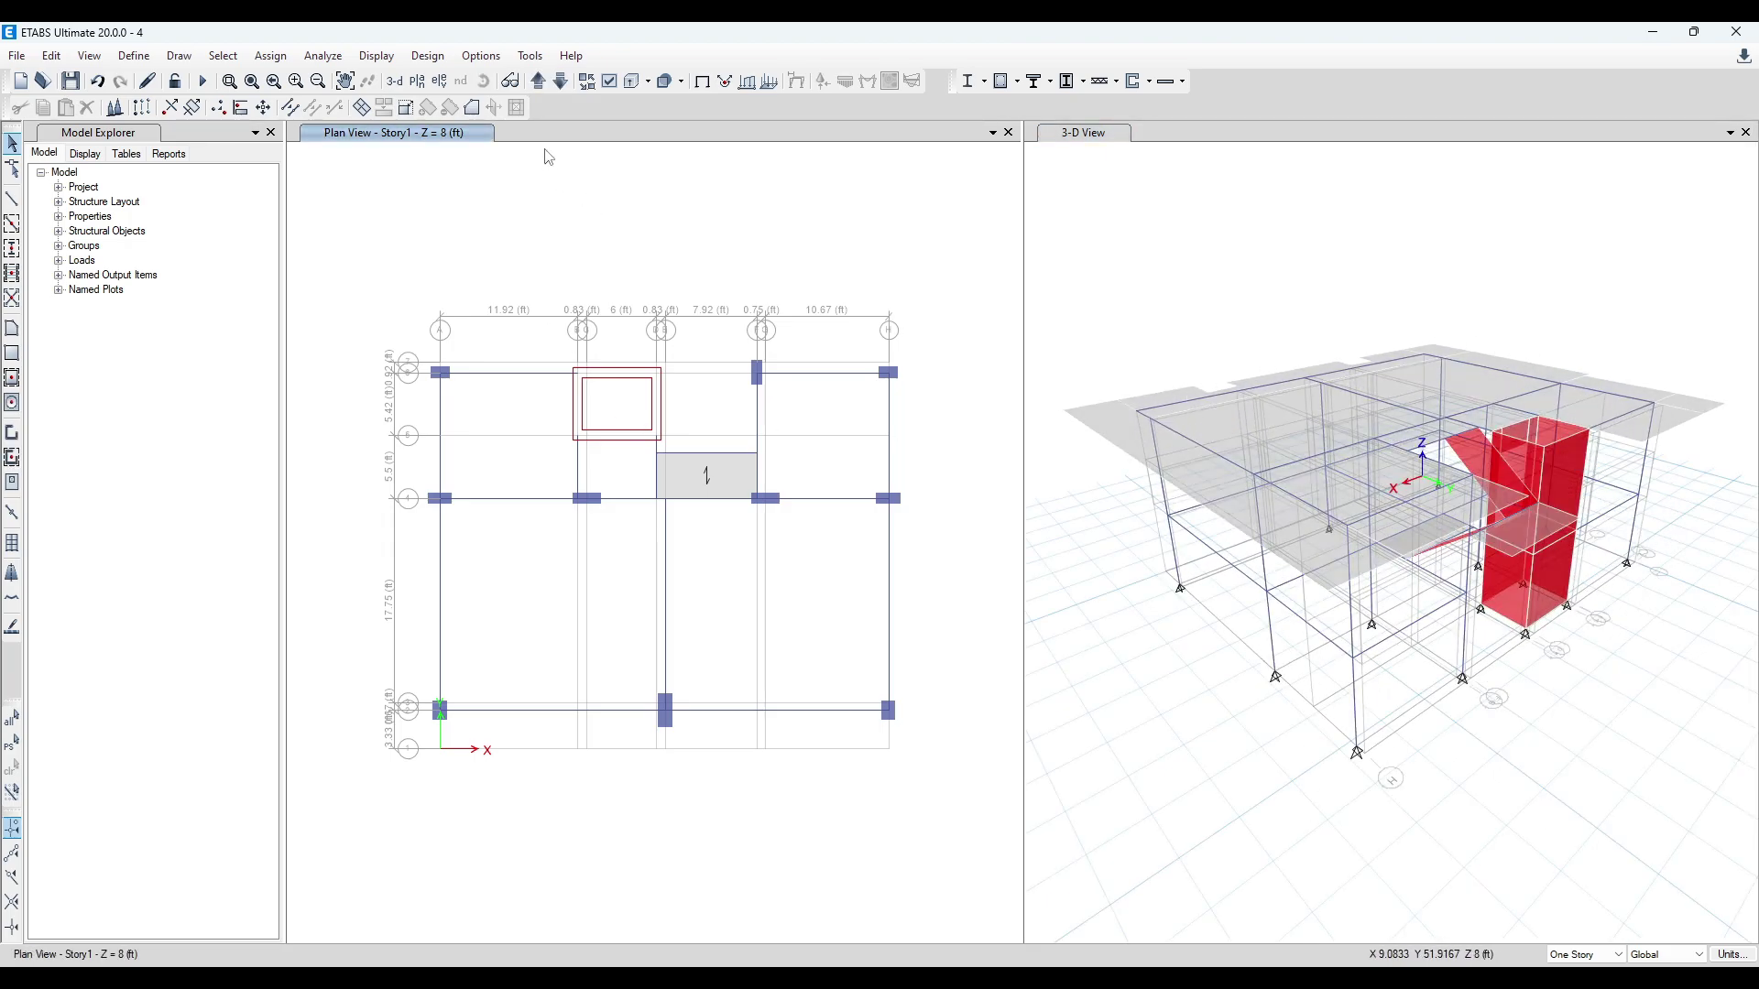
{"action": "left_click", "coordinate": [536, 82]}
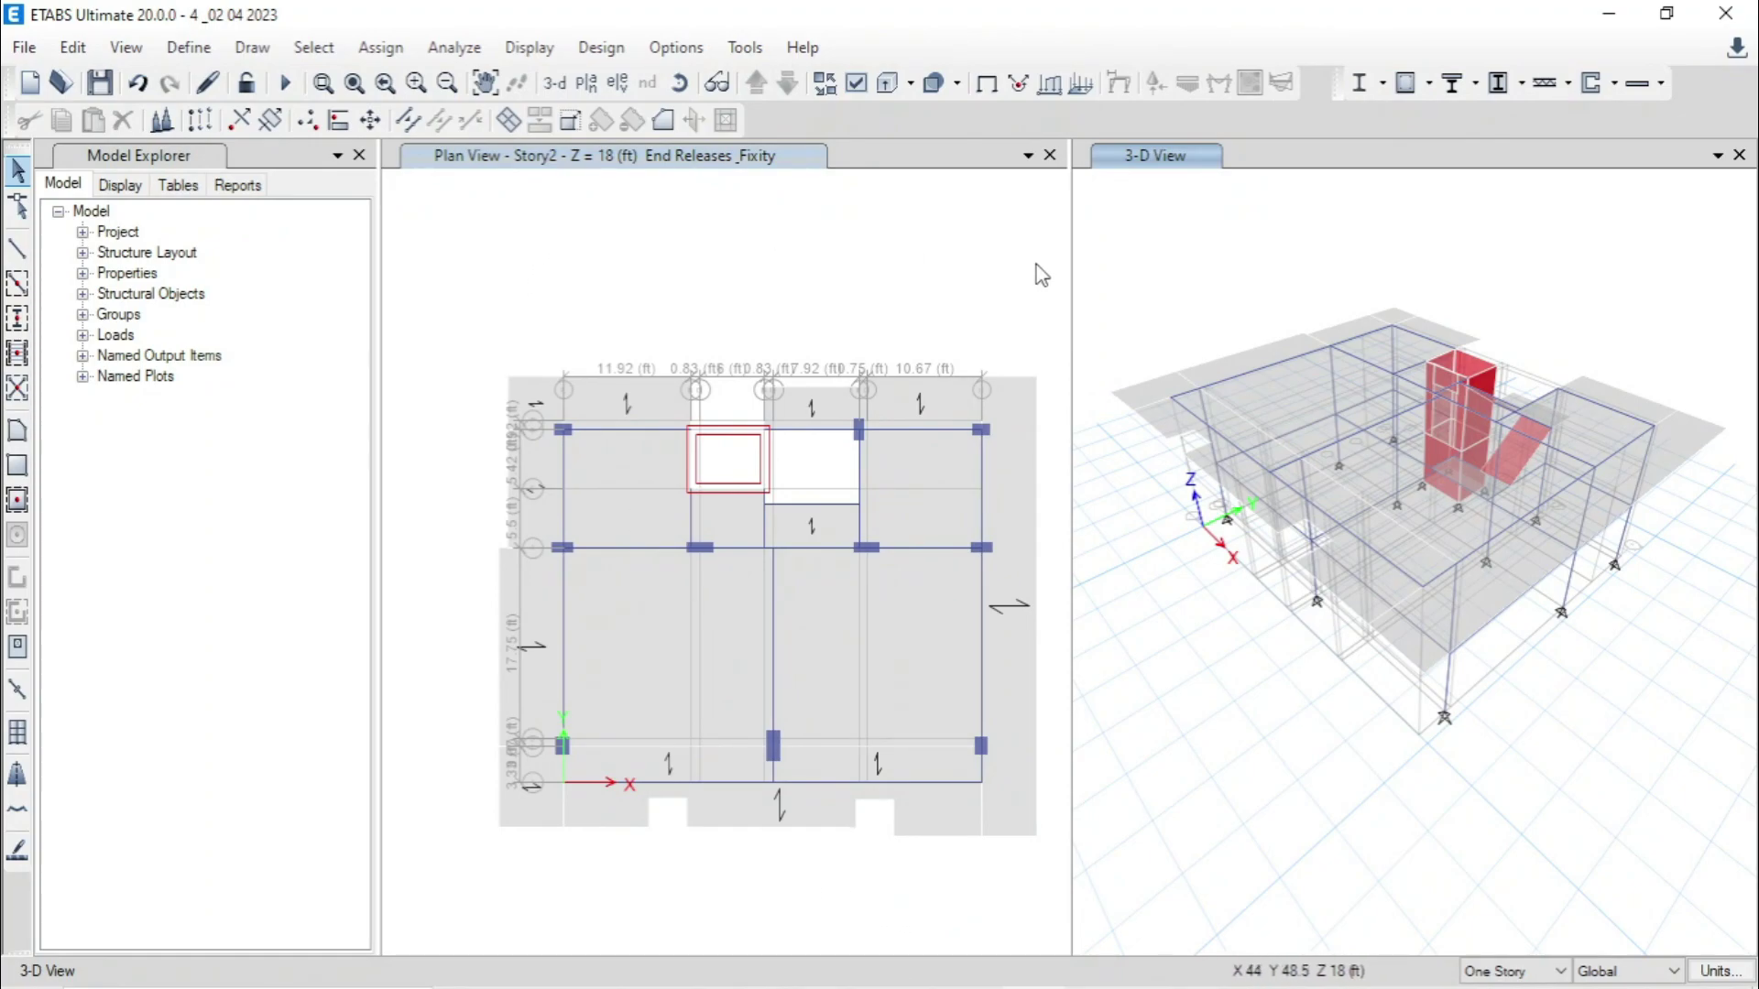
- Recenter the Story2 plan, try selecting the bottom, vertical and joint beams, then clear the selection
{"action": "middle_click_drag", "start_coordinate": [793, 495], "coordinate": [754, 387]}
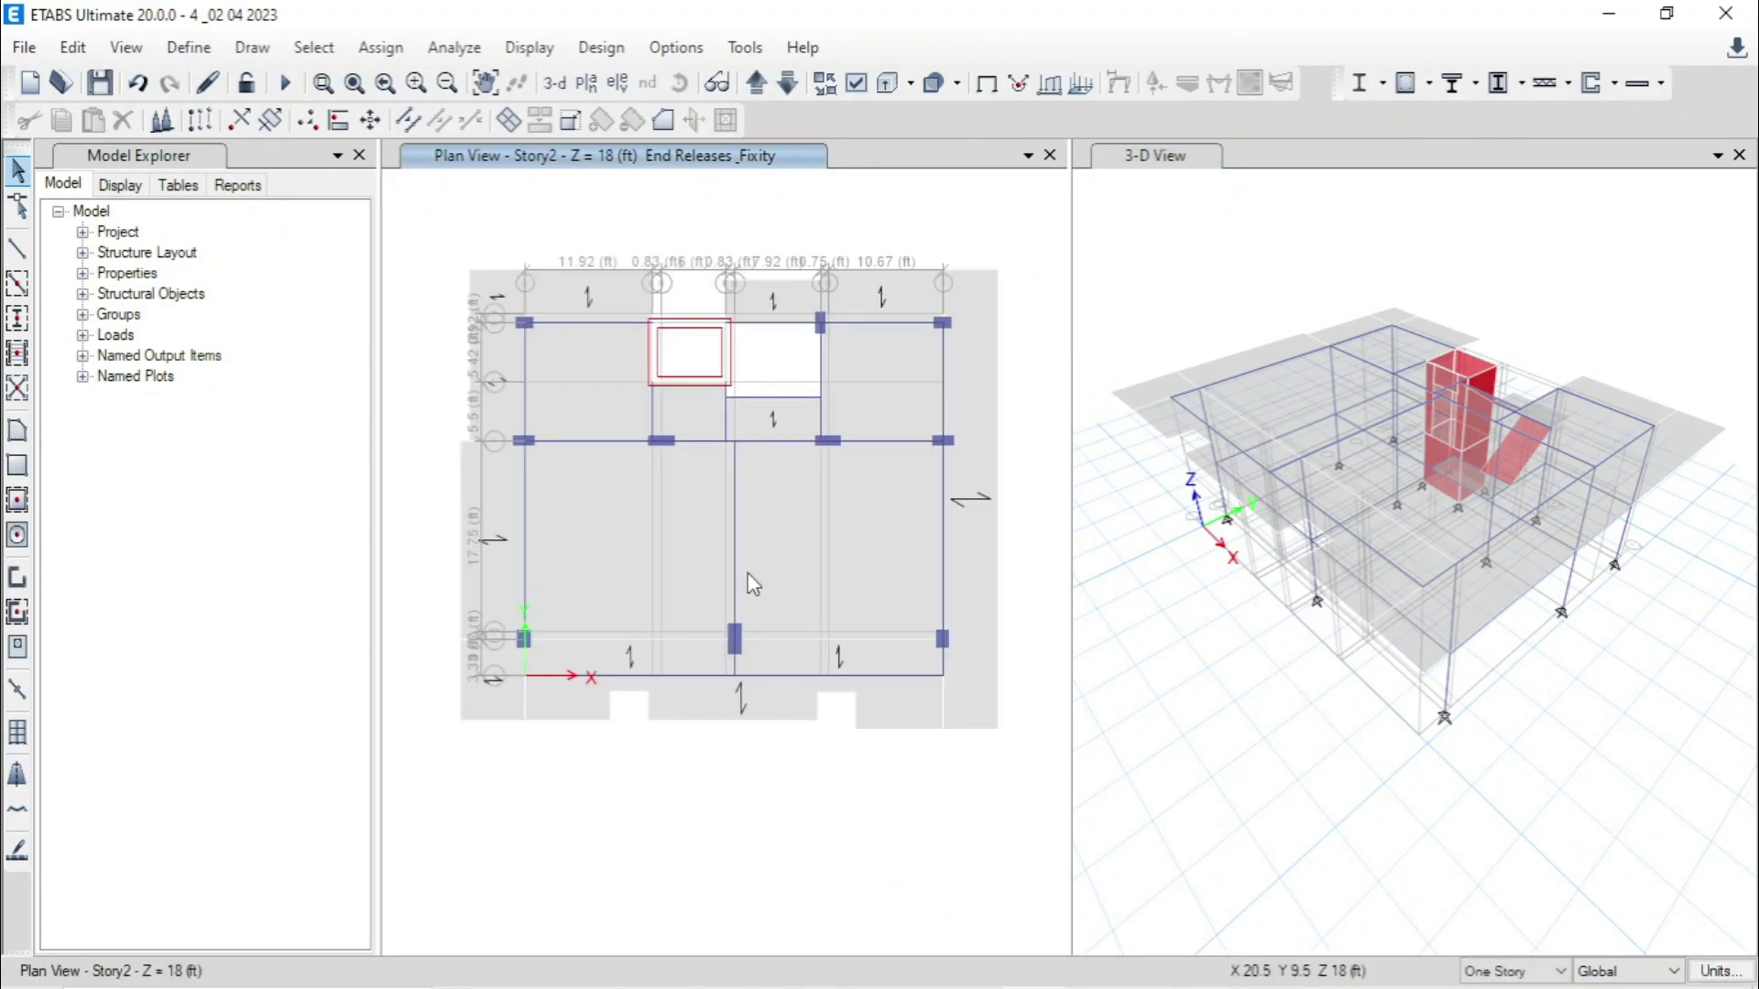
{"action": "left_click", "coordinate": [695, 676]}
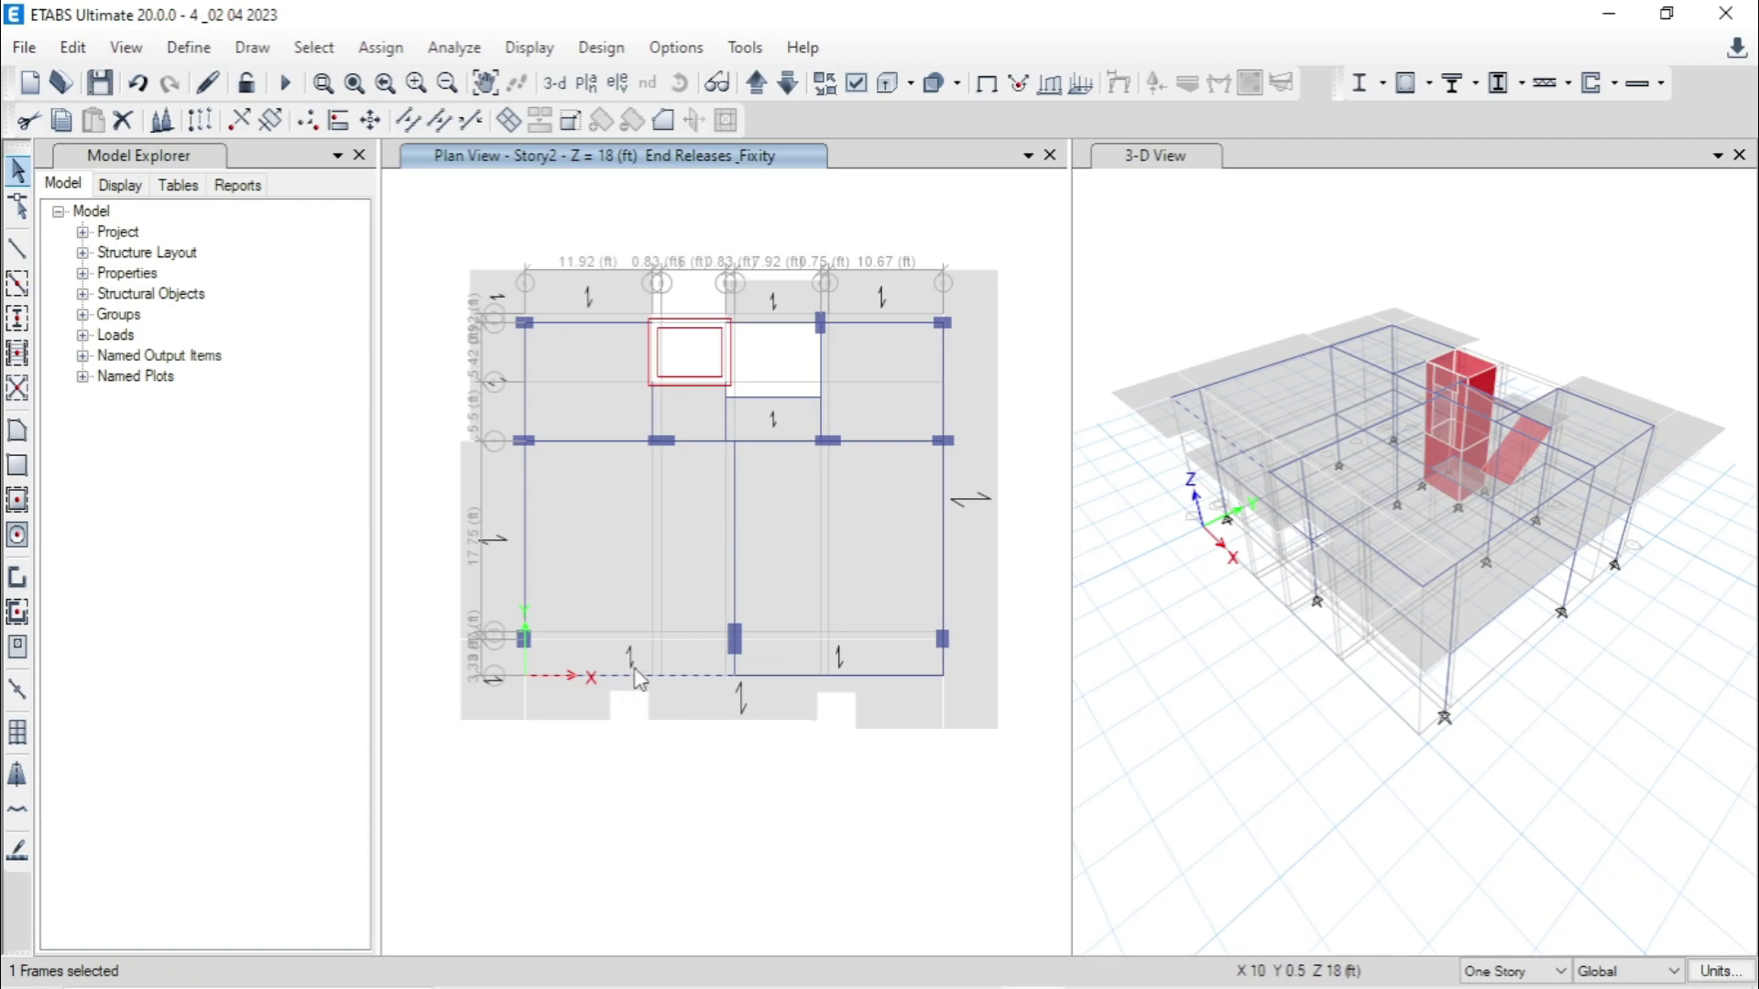
{"action": "left_click", "coordinate": [774, 685]}
{"action": "left_click", "coordinate": [783, 678]}
{"action": "left_click", "coordinate": [774, 652]}
{"action": "left_click", "coordinate": [735, 566]}
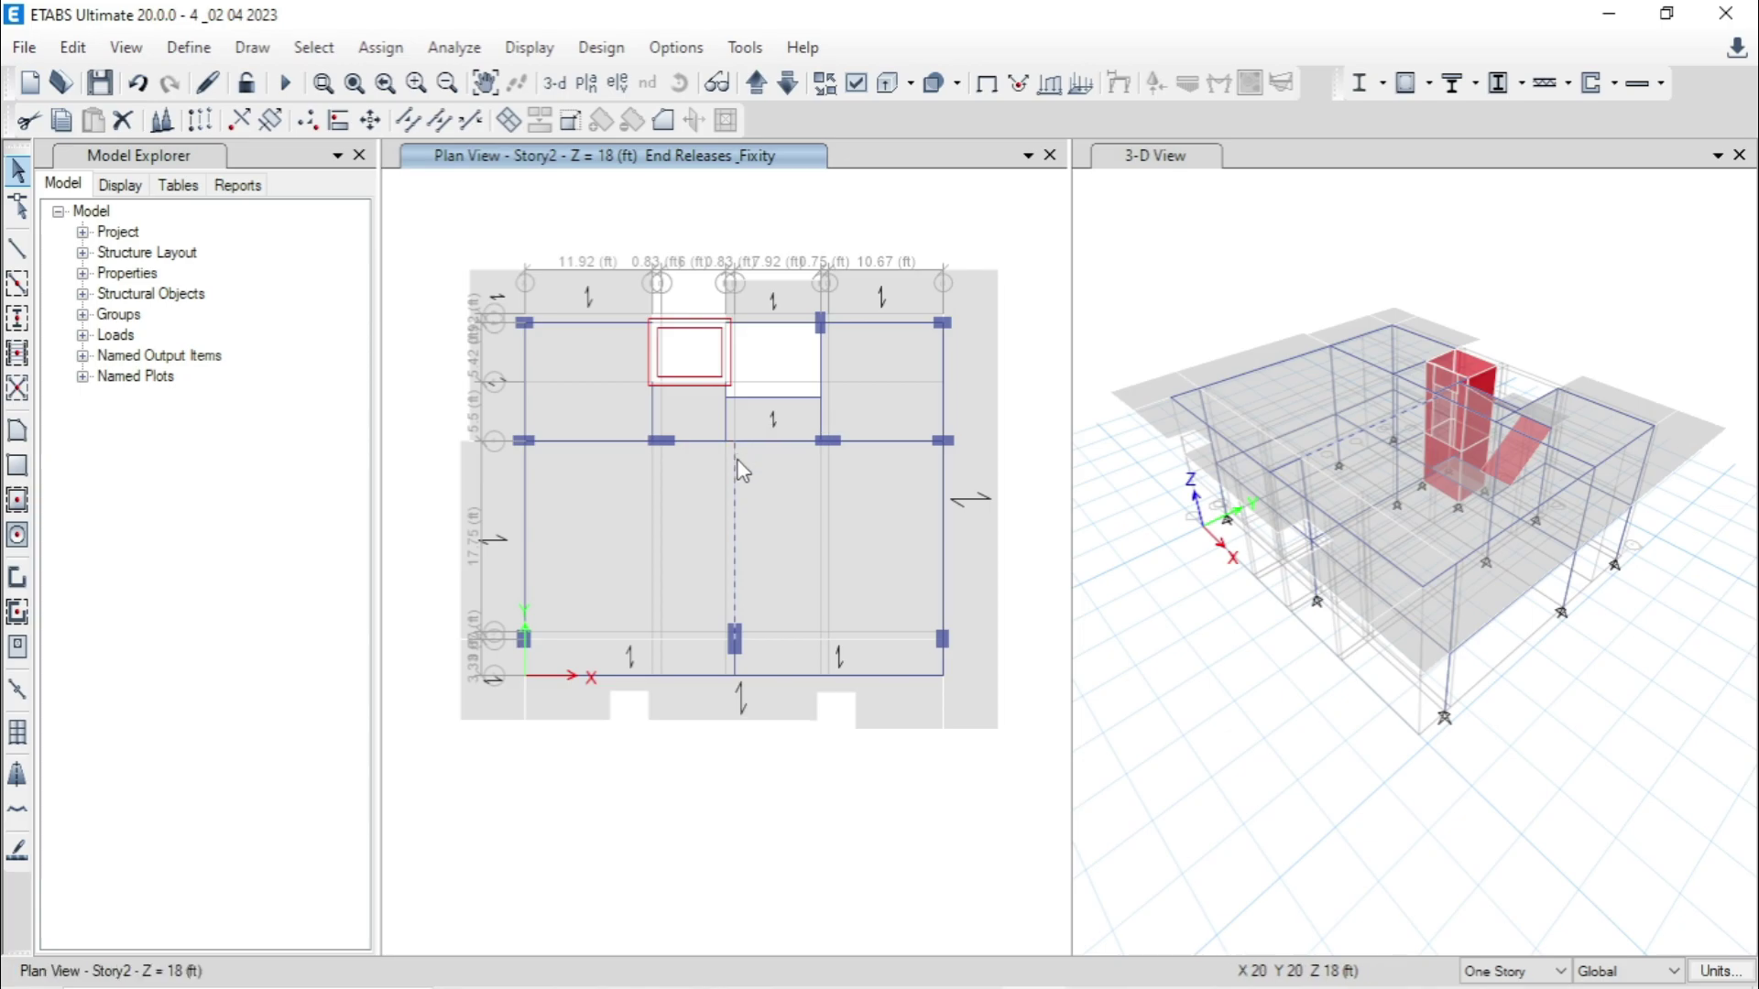
{"action": "scroll", "coordinate": [739, 439], "scroll_direction": "up", "scroll_amount": 2}
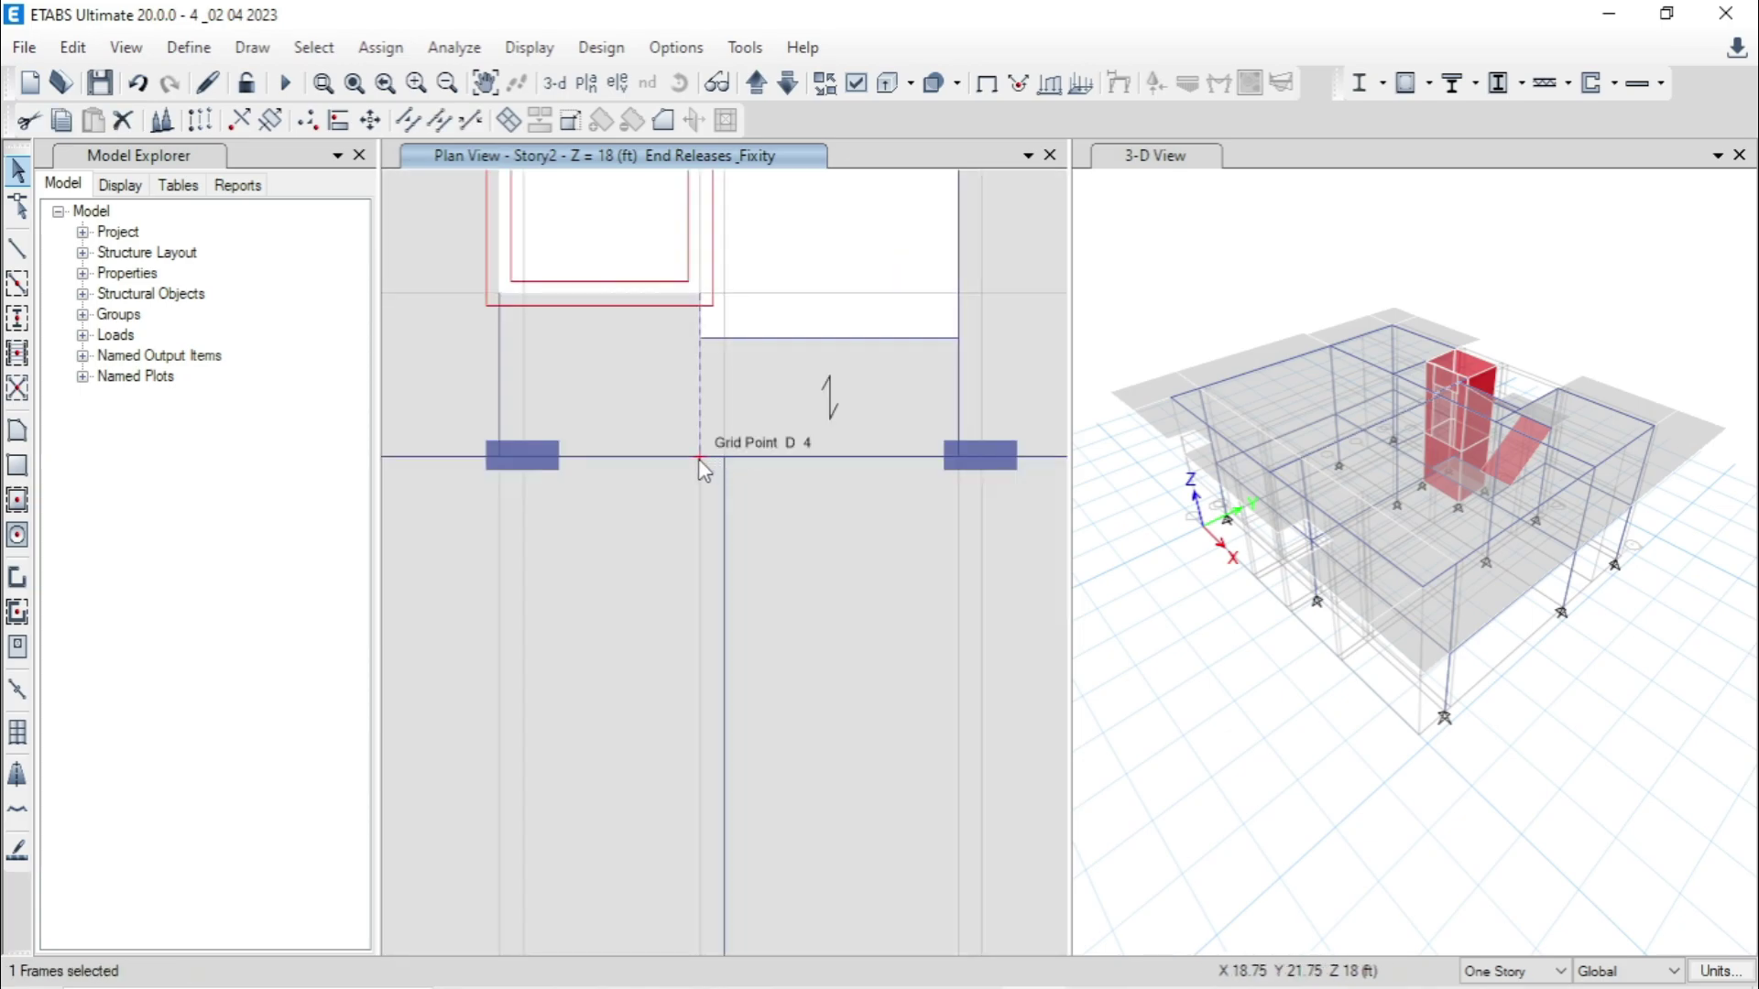
{"action": "scroll", "coordinate": [707, 456], "scroll_direction": "down", "scroll_amount": 2}
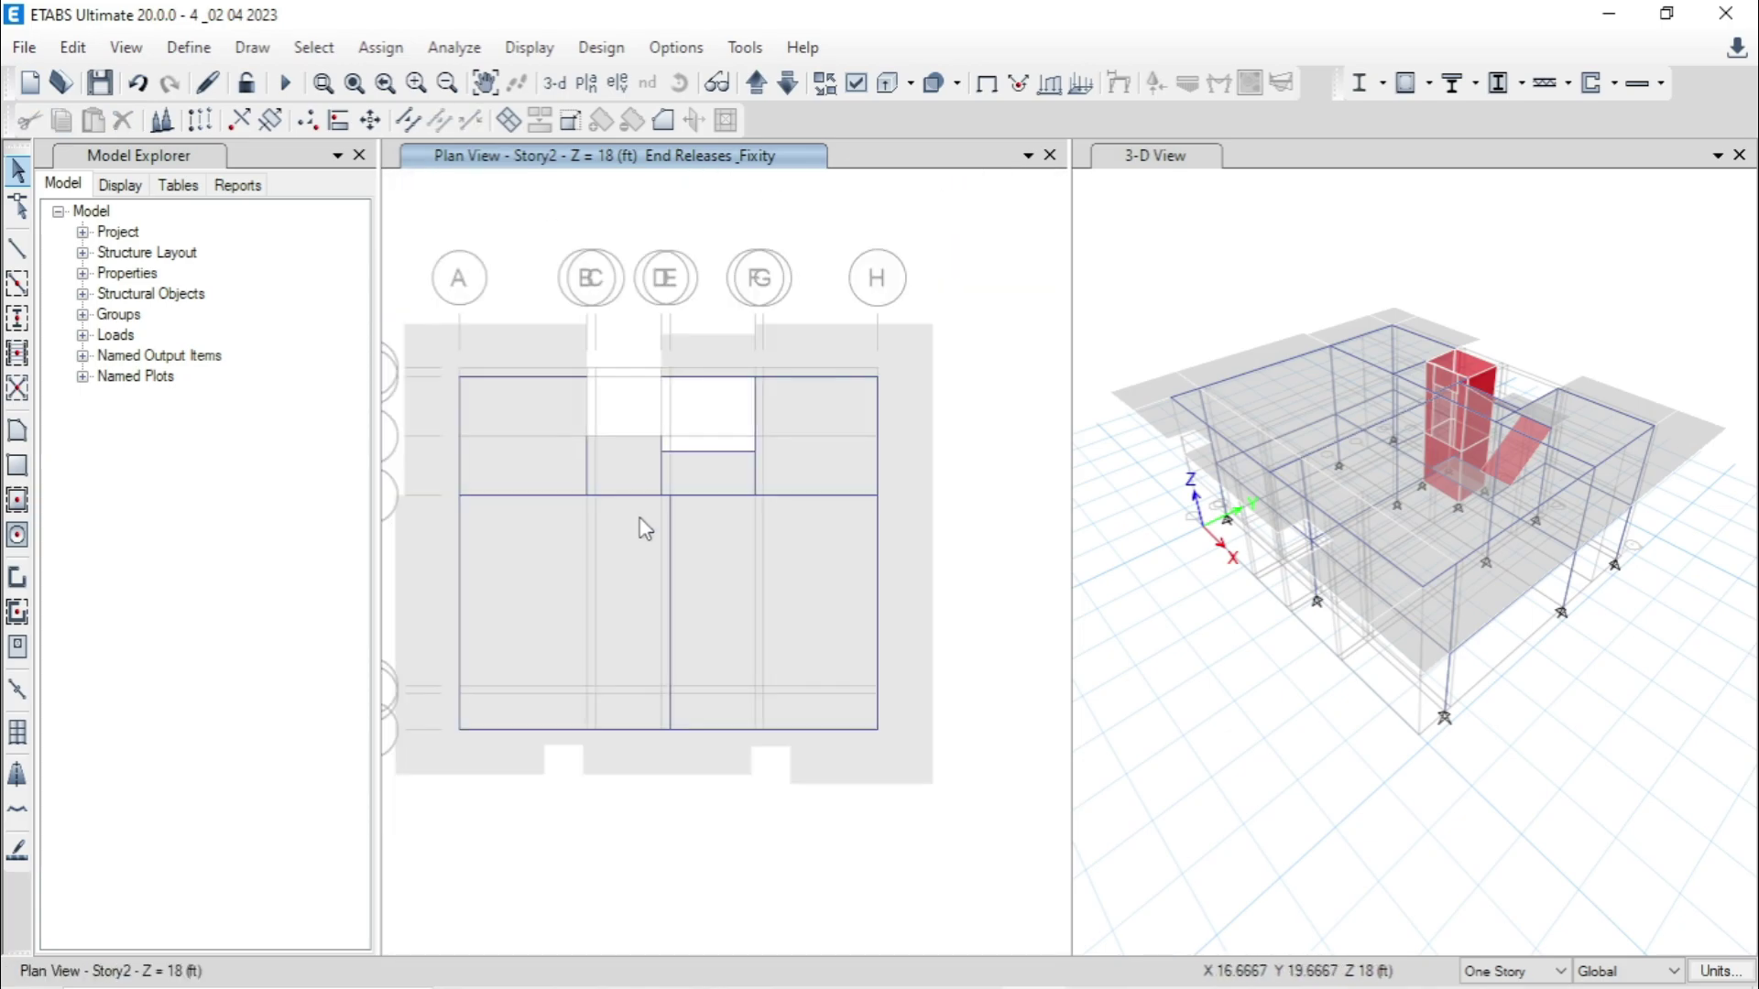
{"action": "left_click", "coordinate": [707, 453]}
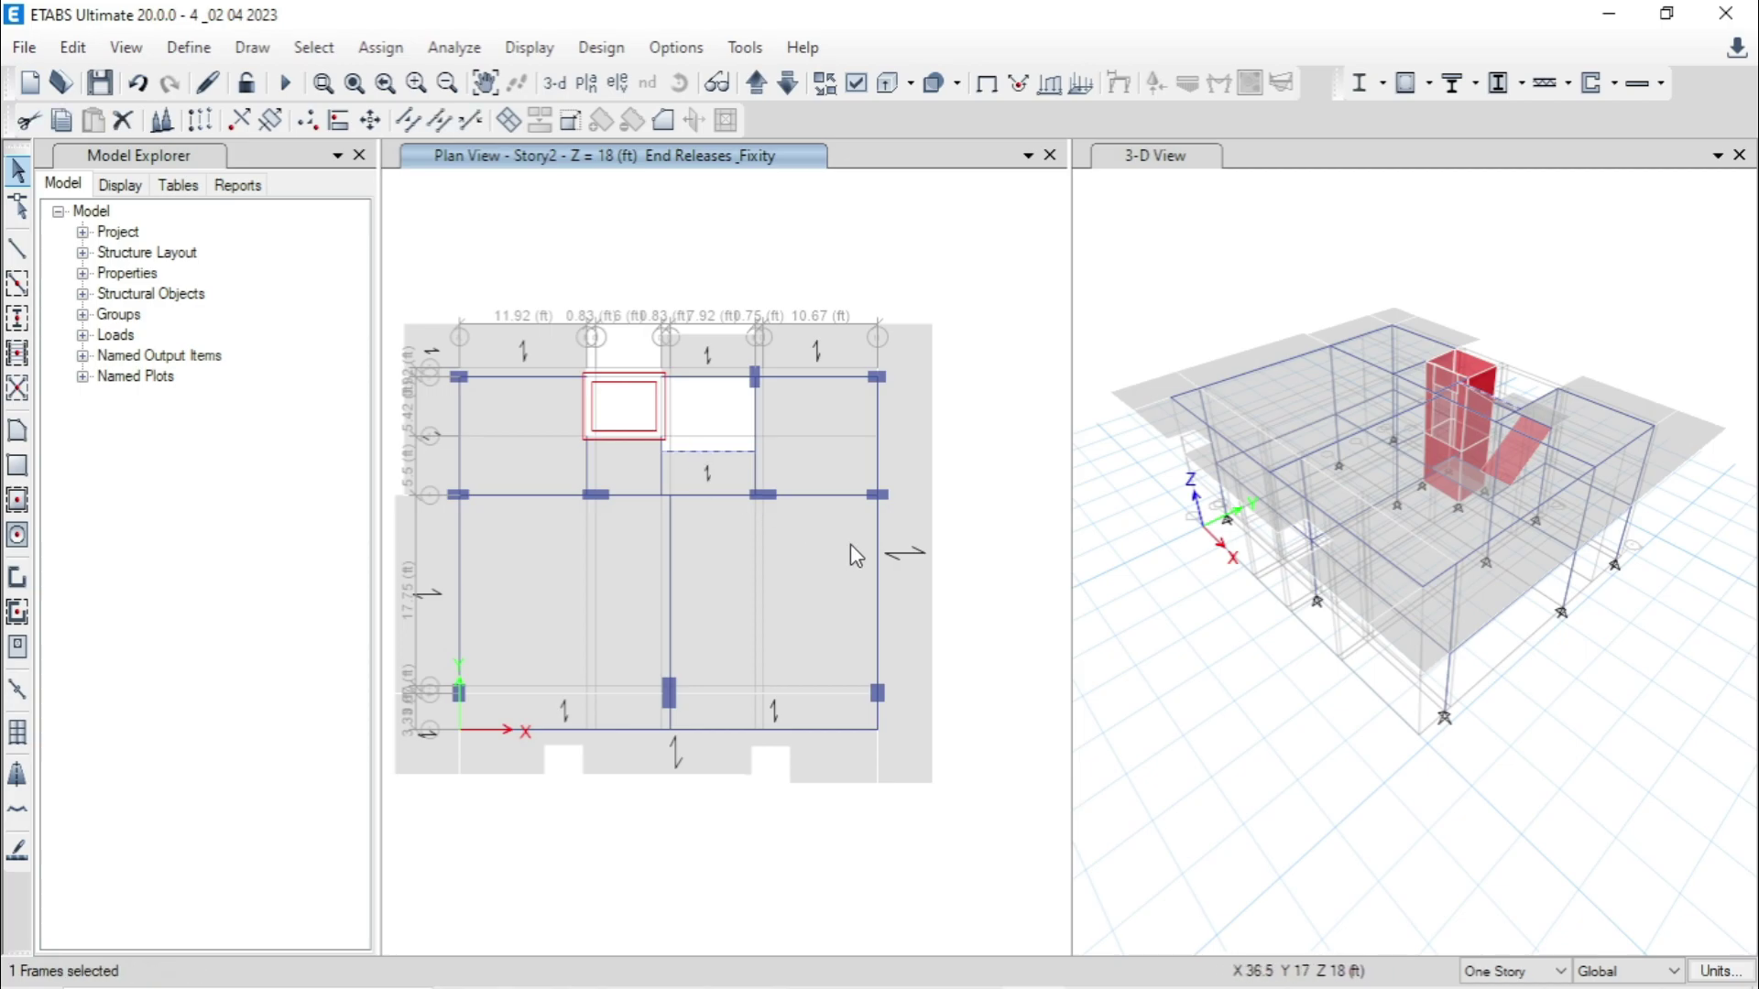
{"action": "key", "text": "ctrl+q"}
- Select the Story2 stair beam and bring up the Assign menu
{"action": "middle_click_drag", "start_coordinate": [699, 692], "coordinate": [733, 629]}
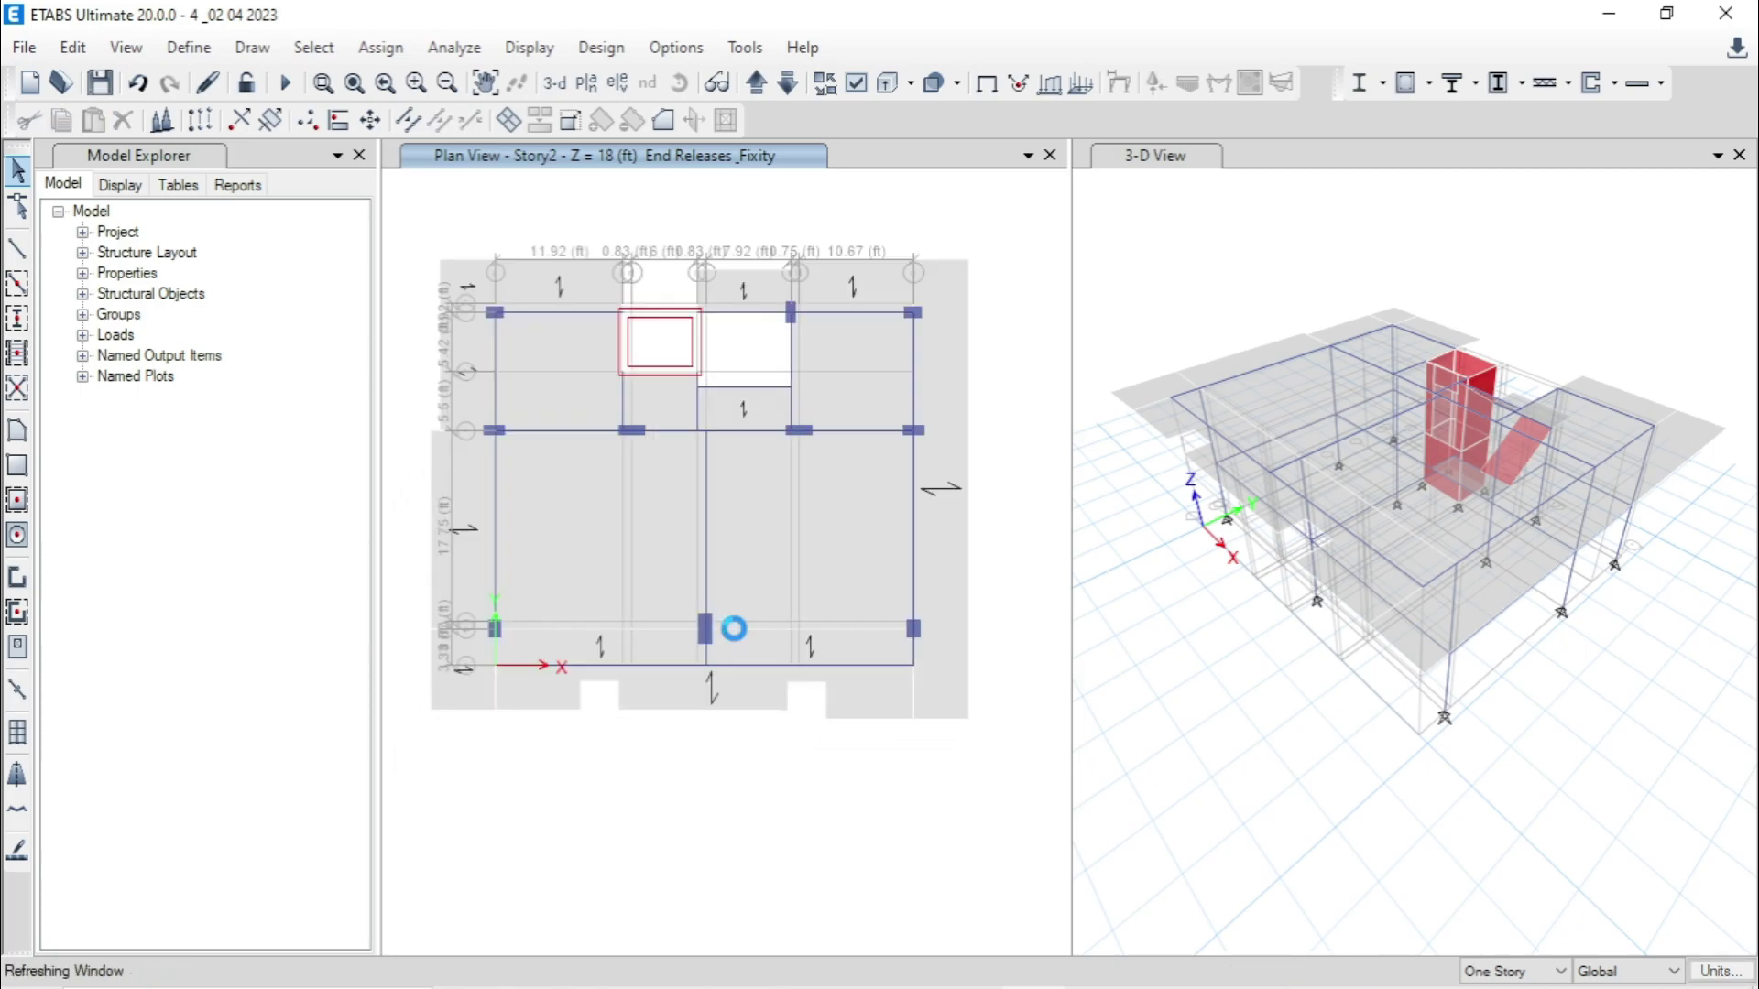
{"action": "left_click", "coordinate": [671, 664]}
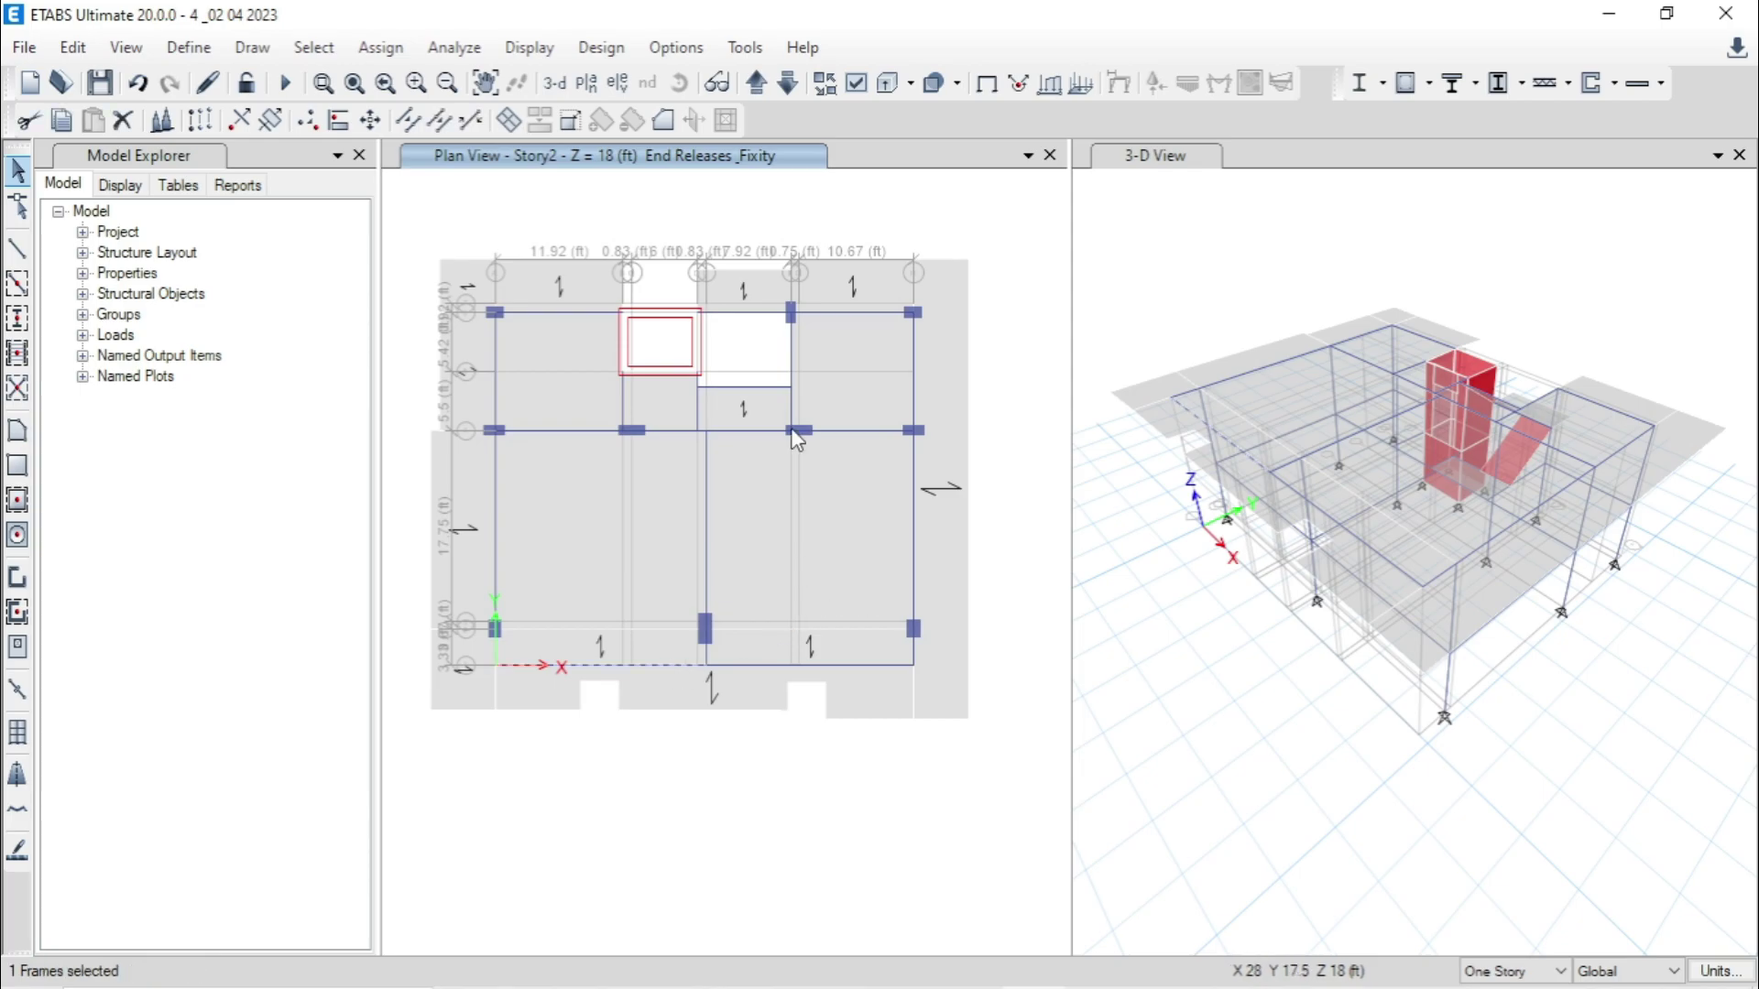
{"action": "left_click", "coordinate": [380, 47]}
{"action": "mouse_move", "coordinate": [410, 119]}
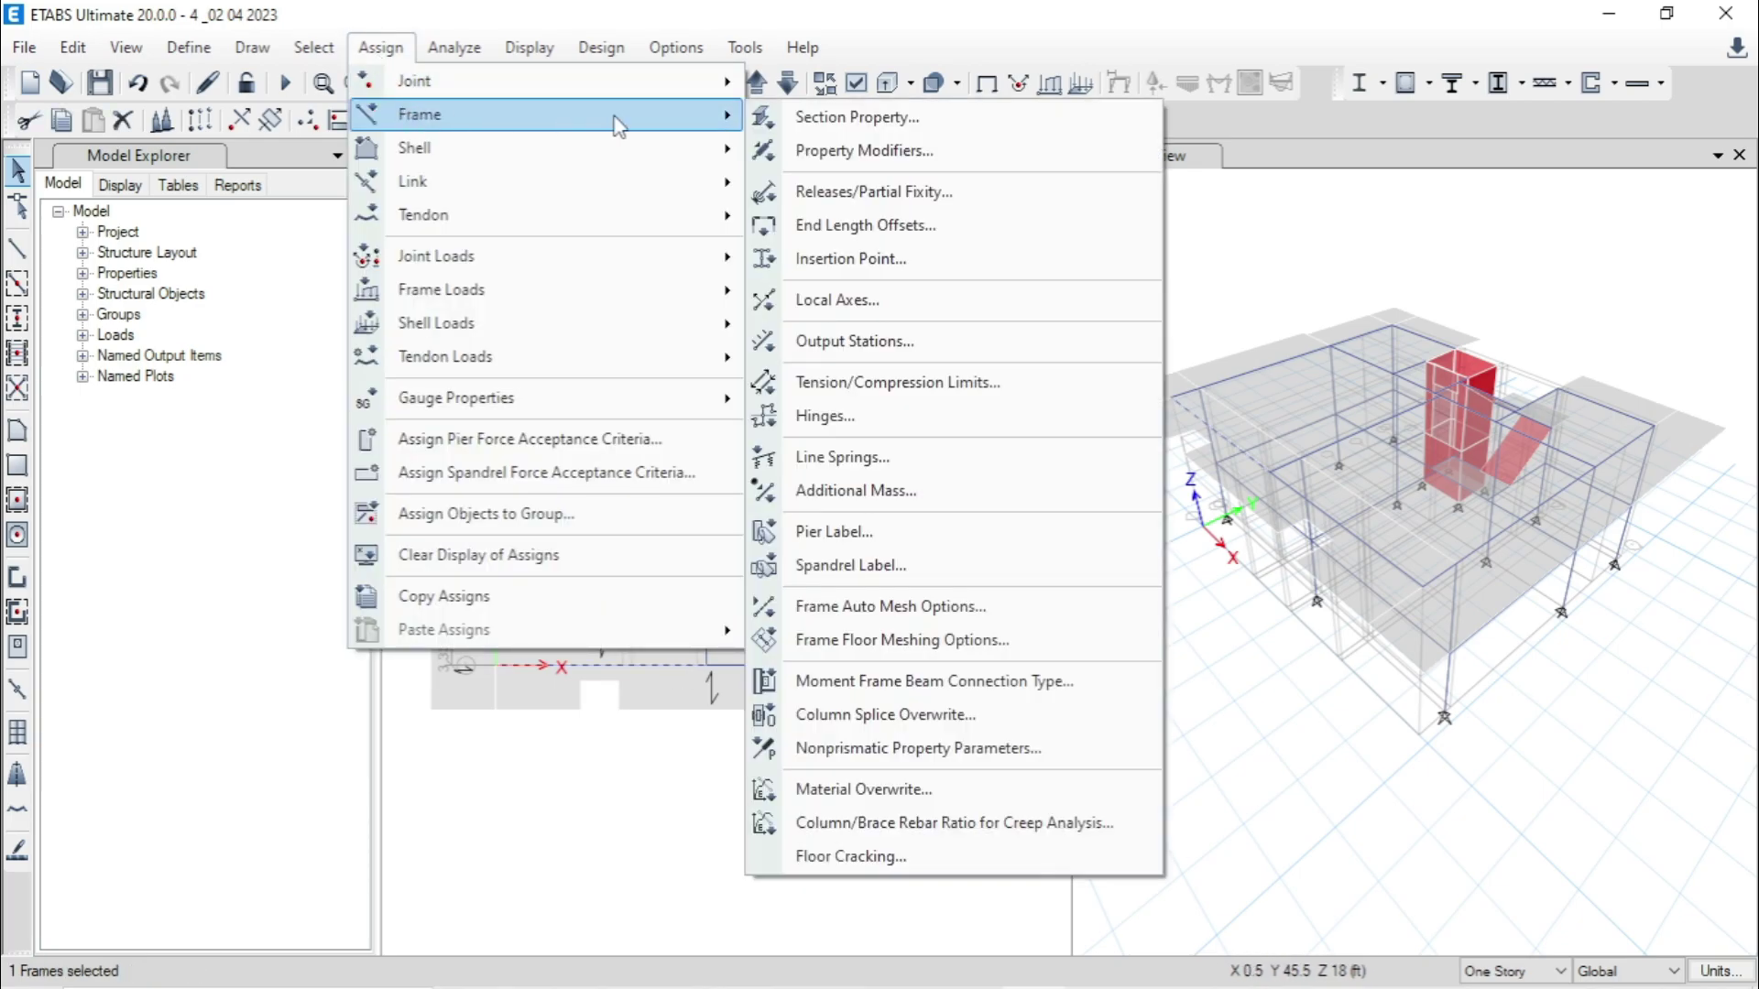
- Release Moment 22 and Moment 33 at the start of both bottom stair beam segments
{"action": "left_click", "coordinate": [934, 195]}
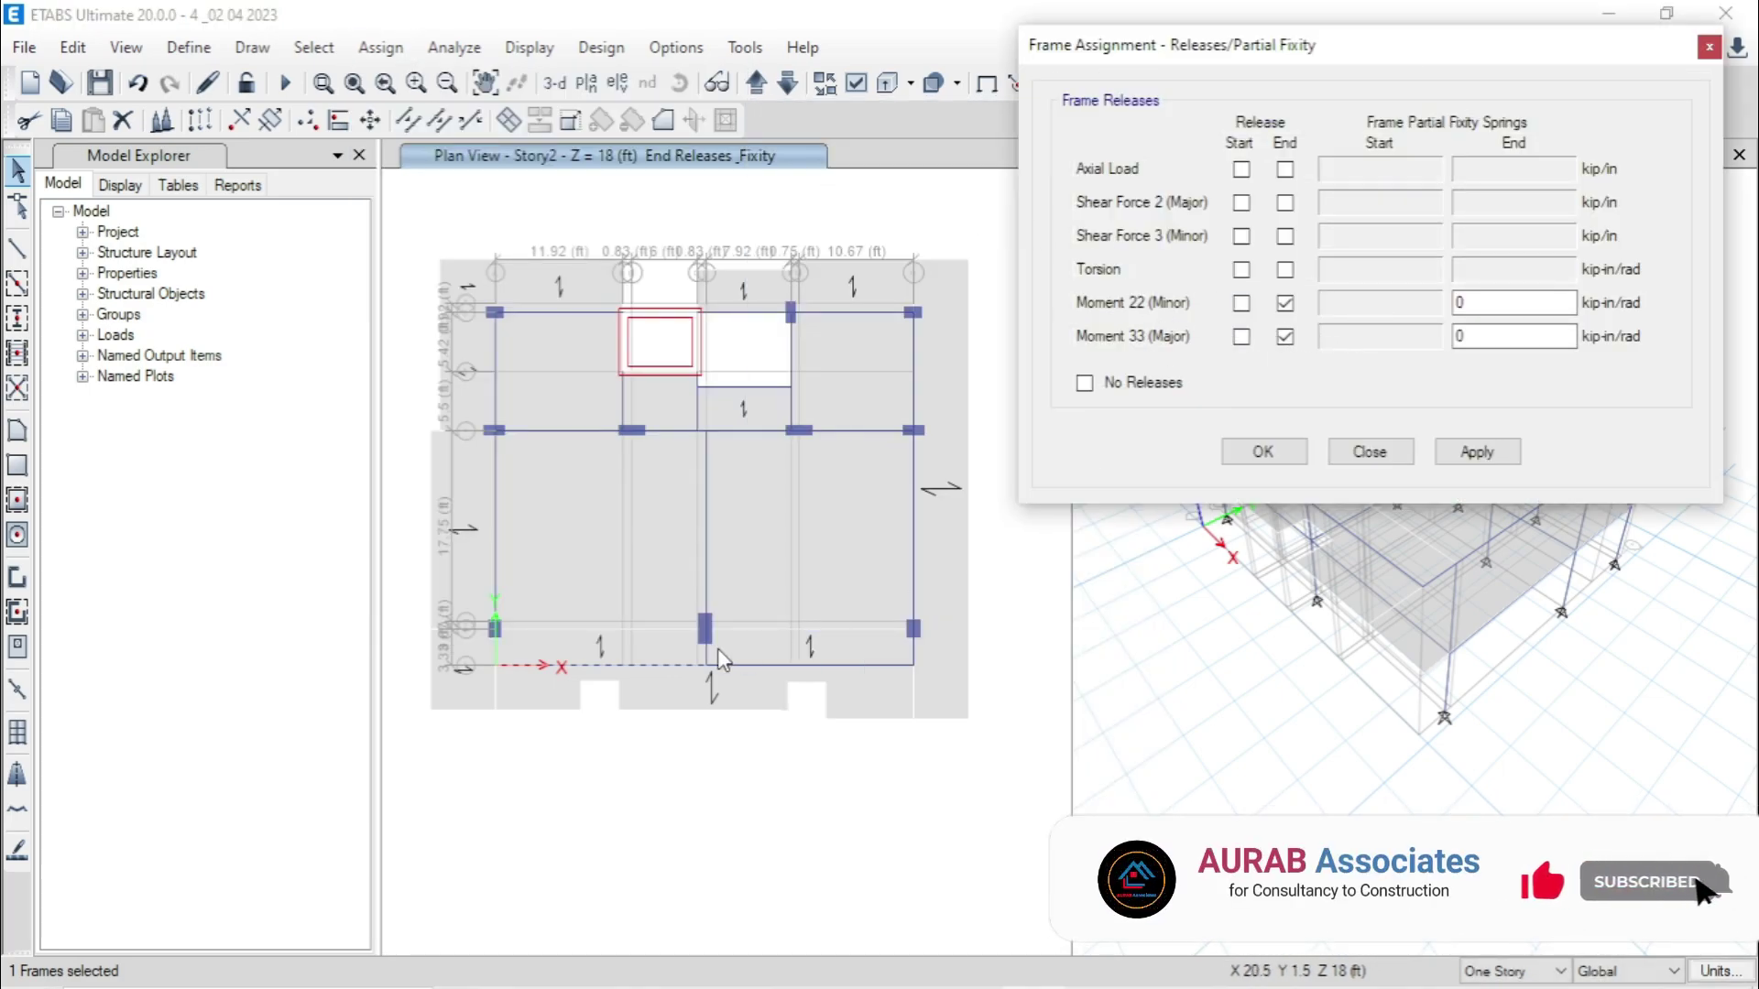
{"action": "left_click", "coordinate": [1241, 303]}
{"action": "left_click", "coordinate": [1240, 337]}
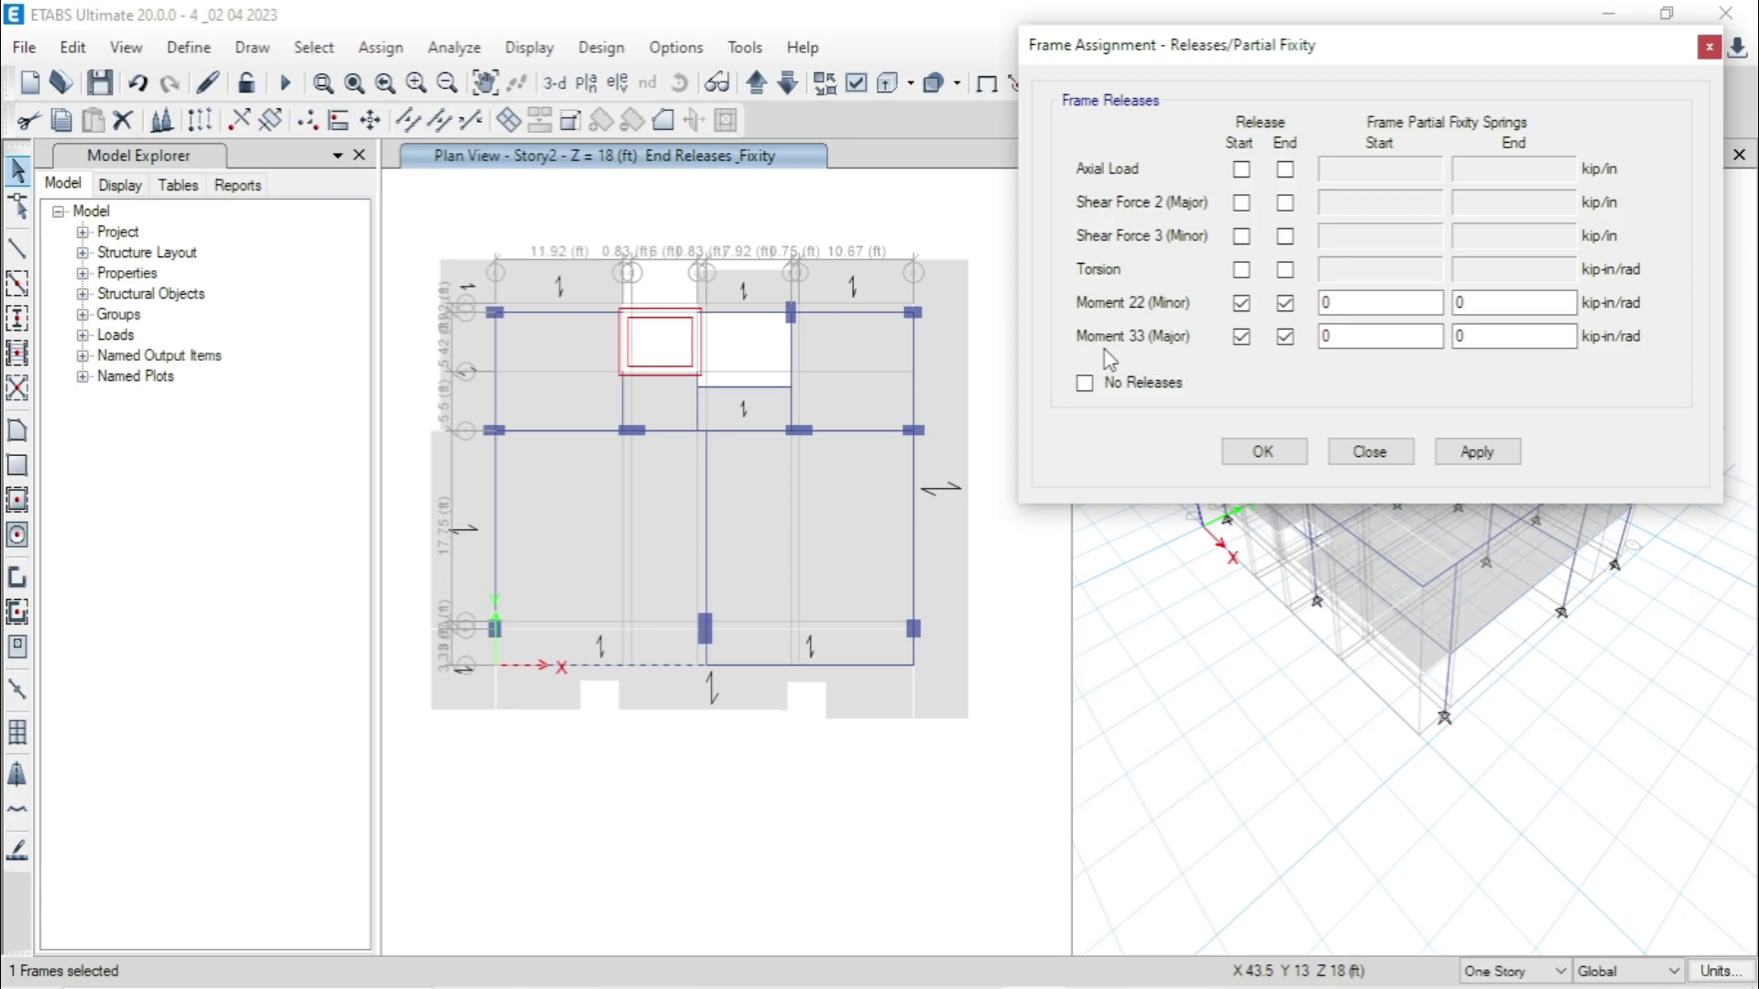
{"action": "left_click", "coordinate": [1477, 452]}
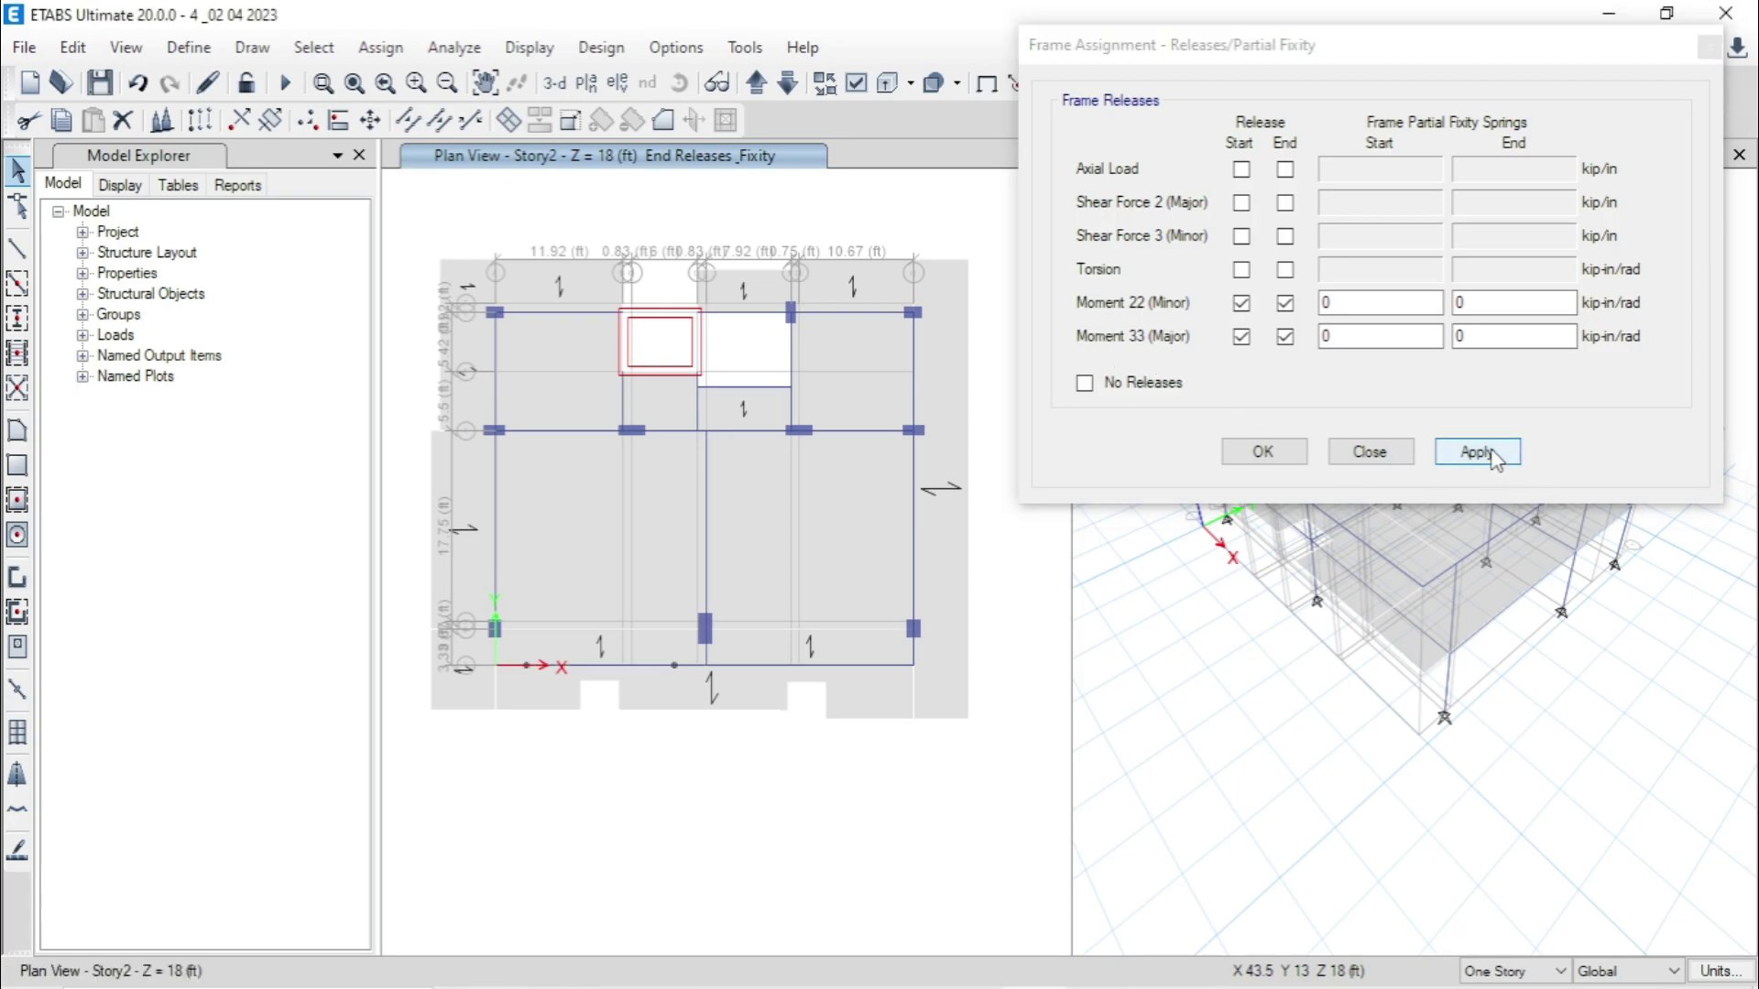
{"action": "left_click", "coordinate": [767, 666]}
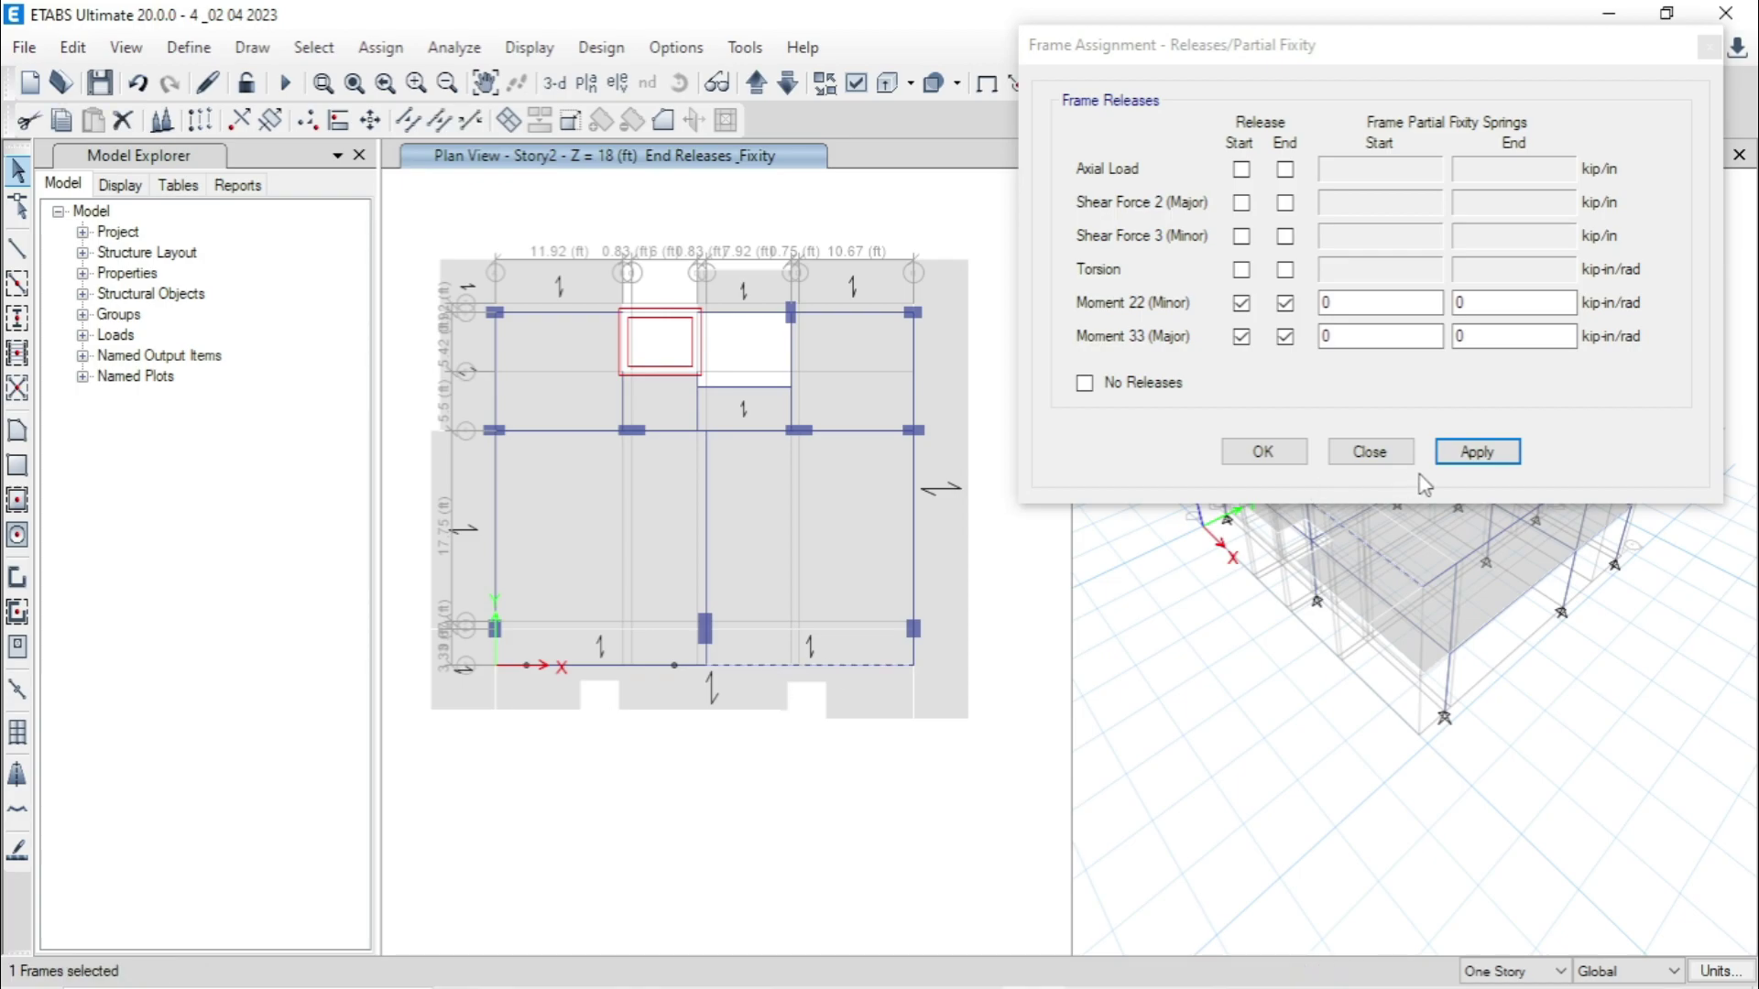
{"action": "left_click", "coordinate": [1478, 454]}
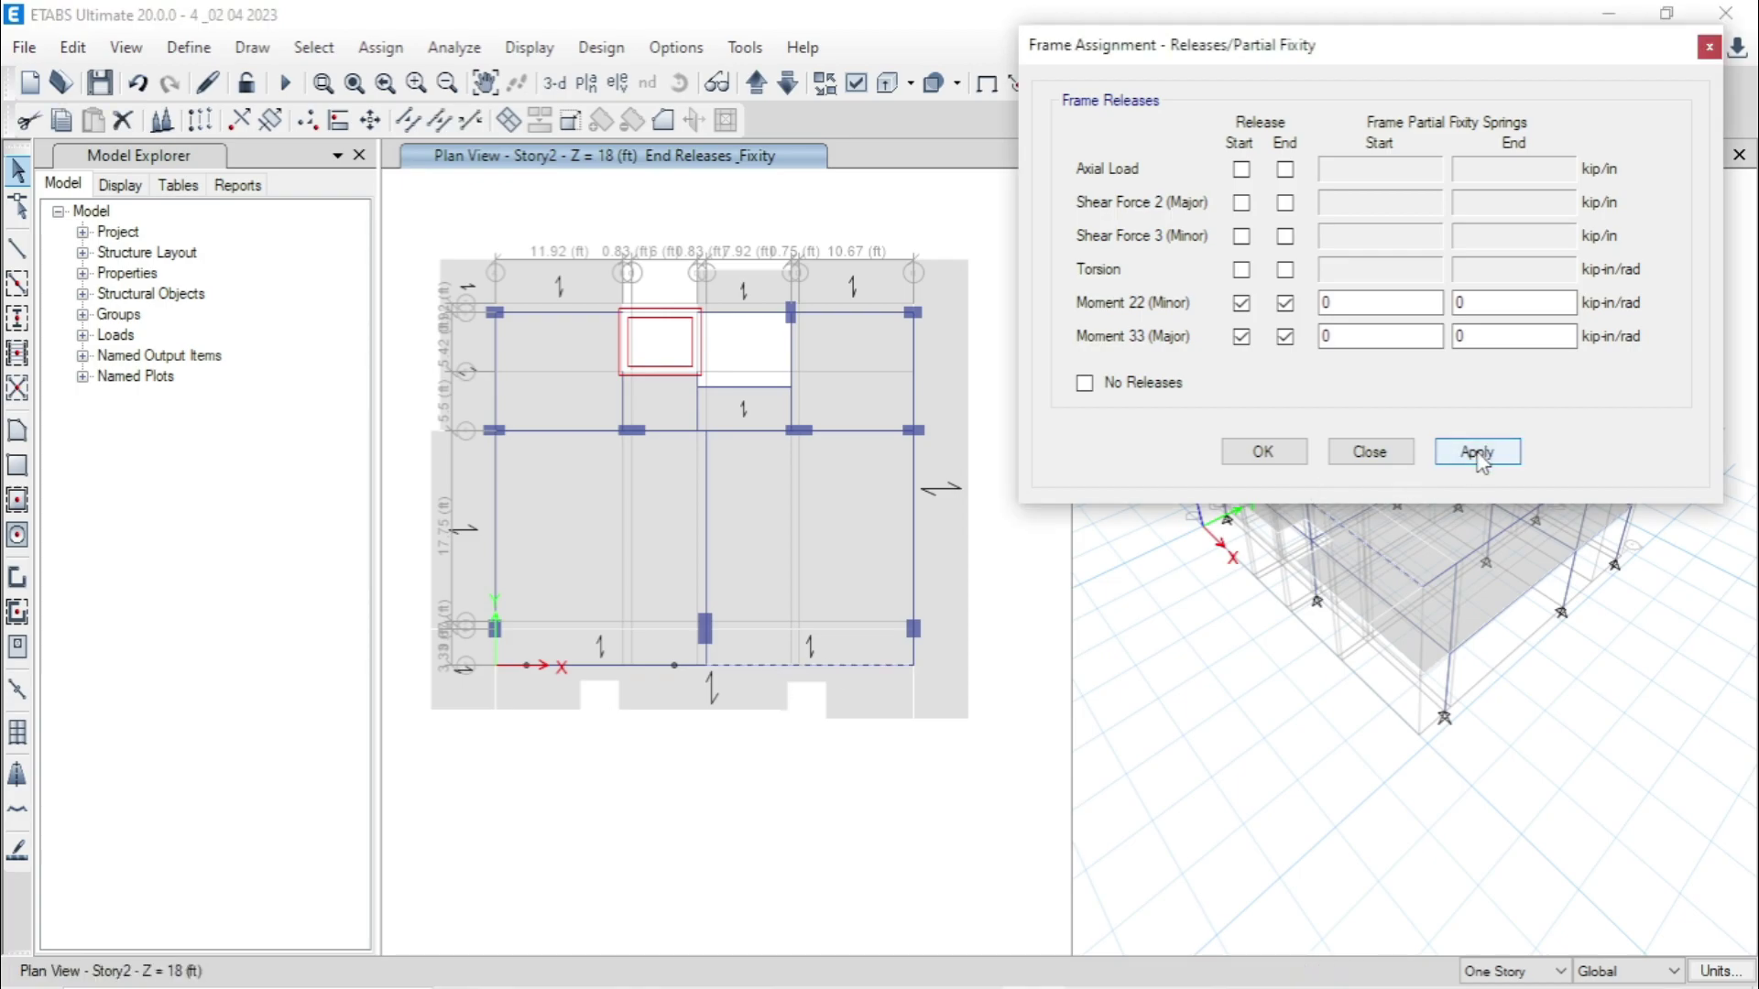
- Give the vertical middle beam Moment 22 and 33 releases at its end only
{"action": "left_click", "coordinate": [706, 500]}
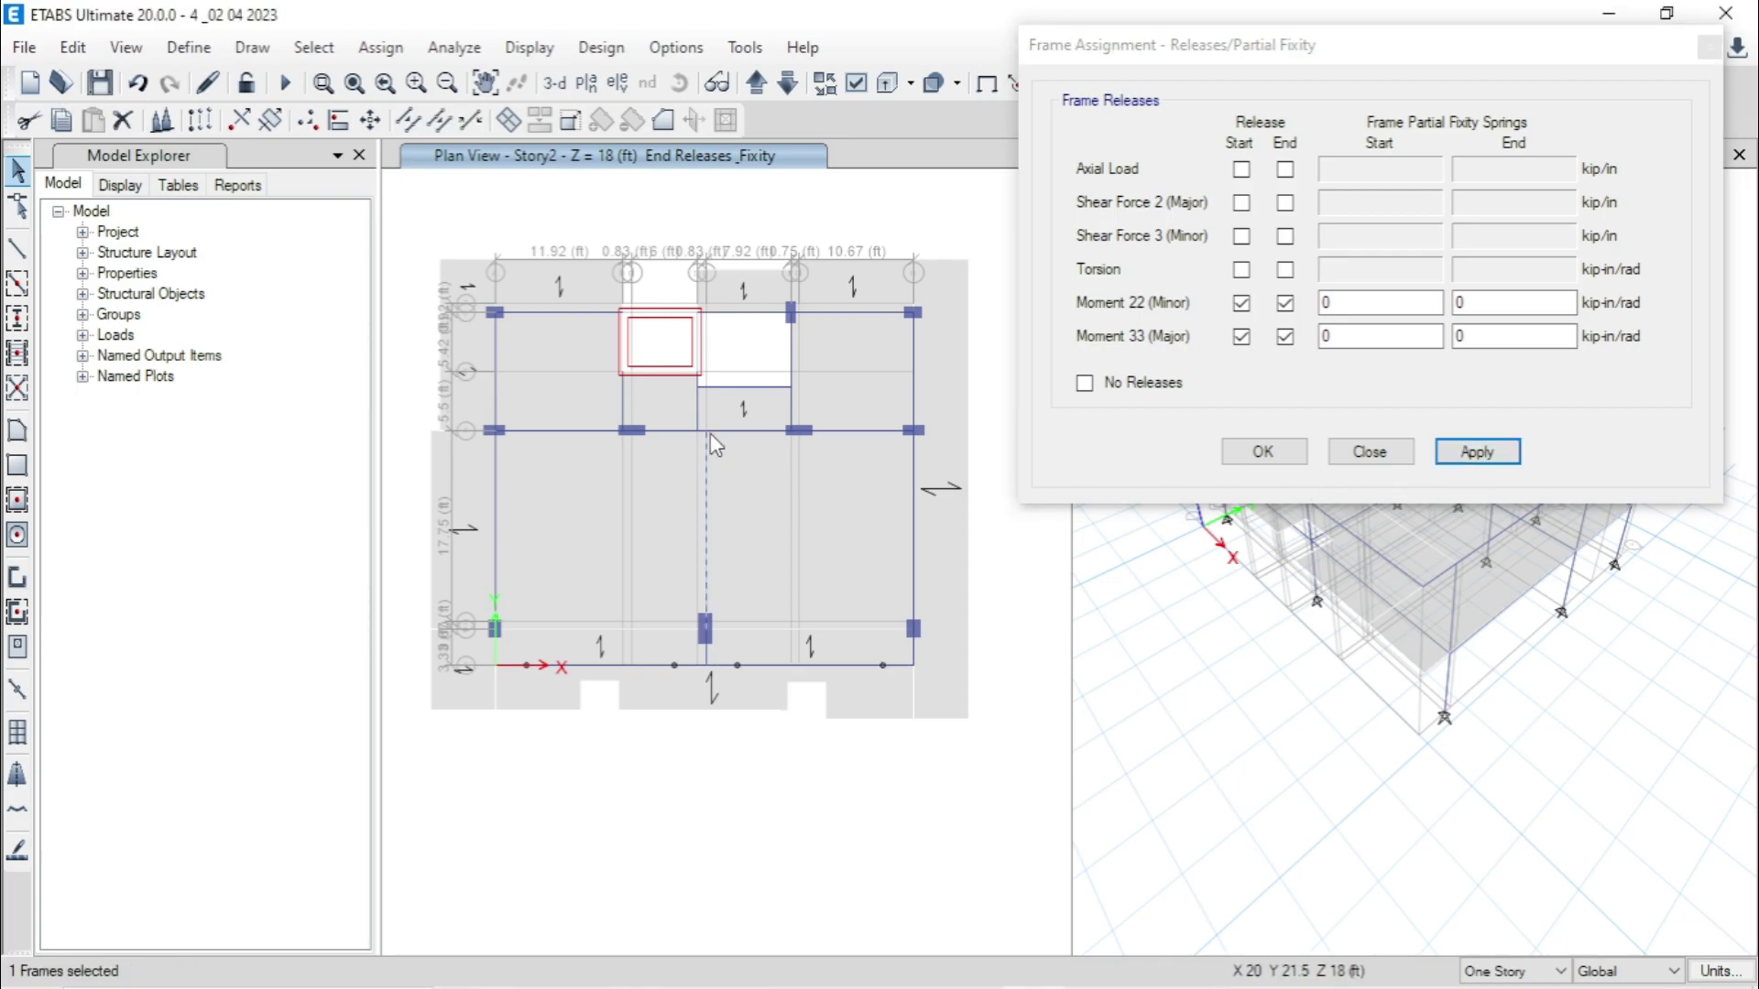
{"action": "left_click", "coordinate": [1241, 304]}
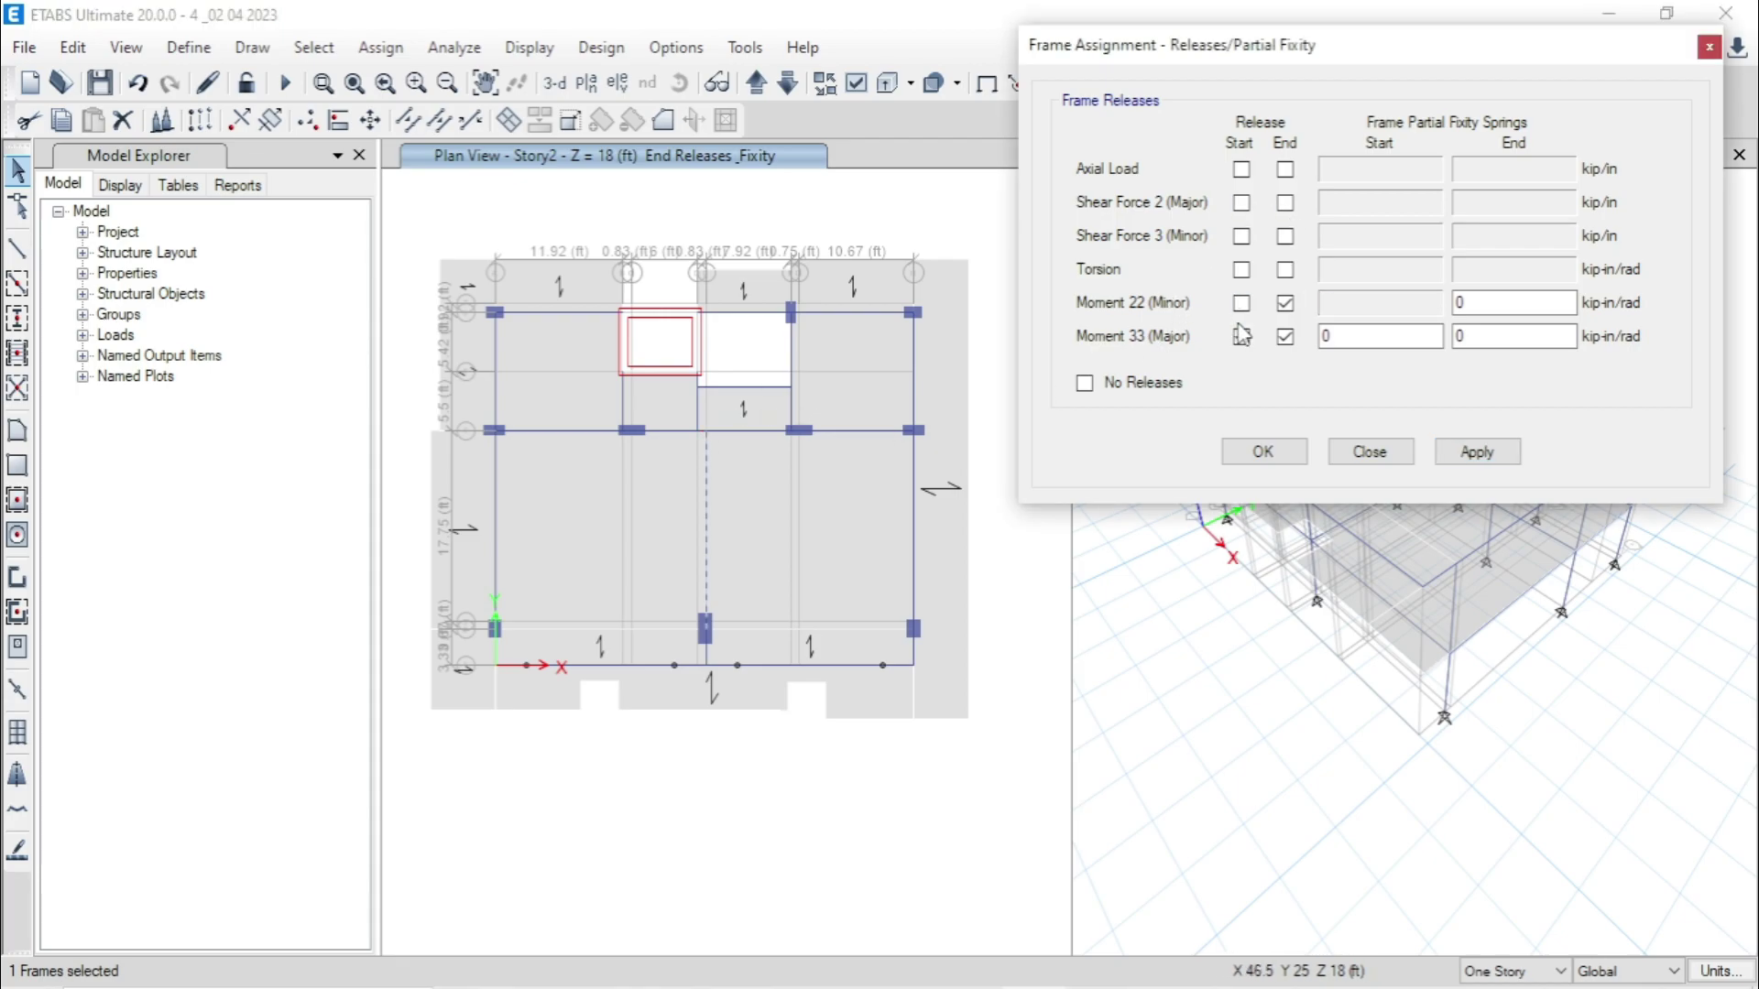
{"action": "left_click", "coordinate": [1241, 337]}
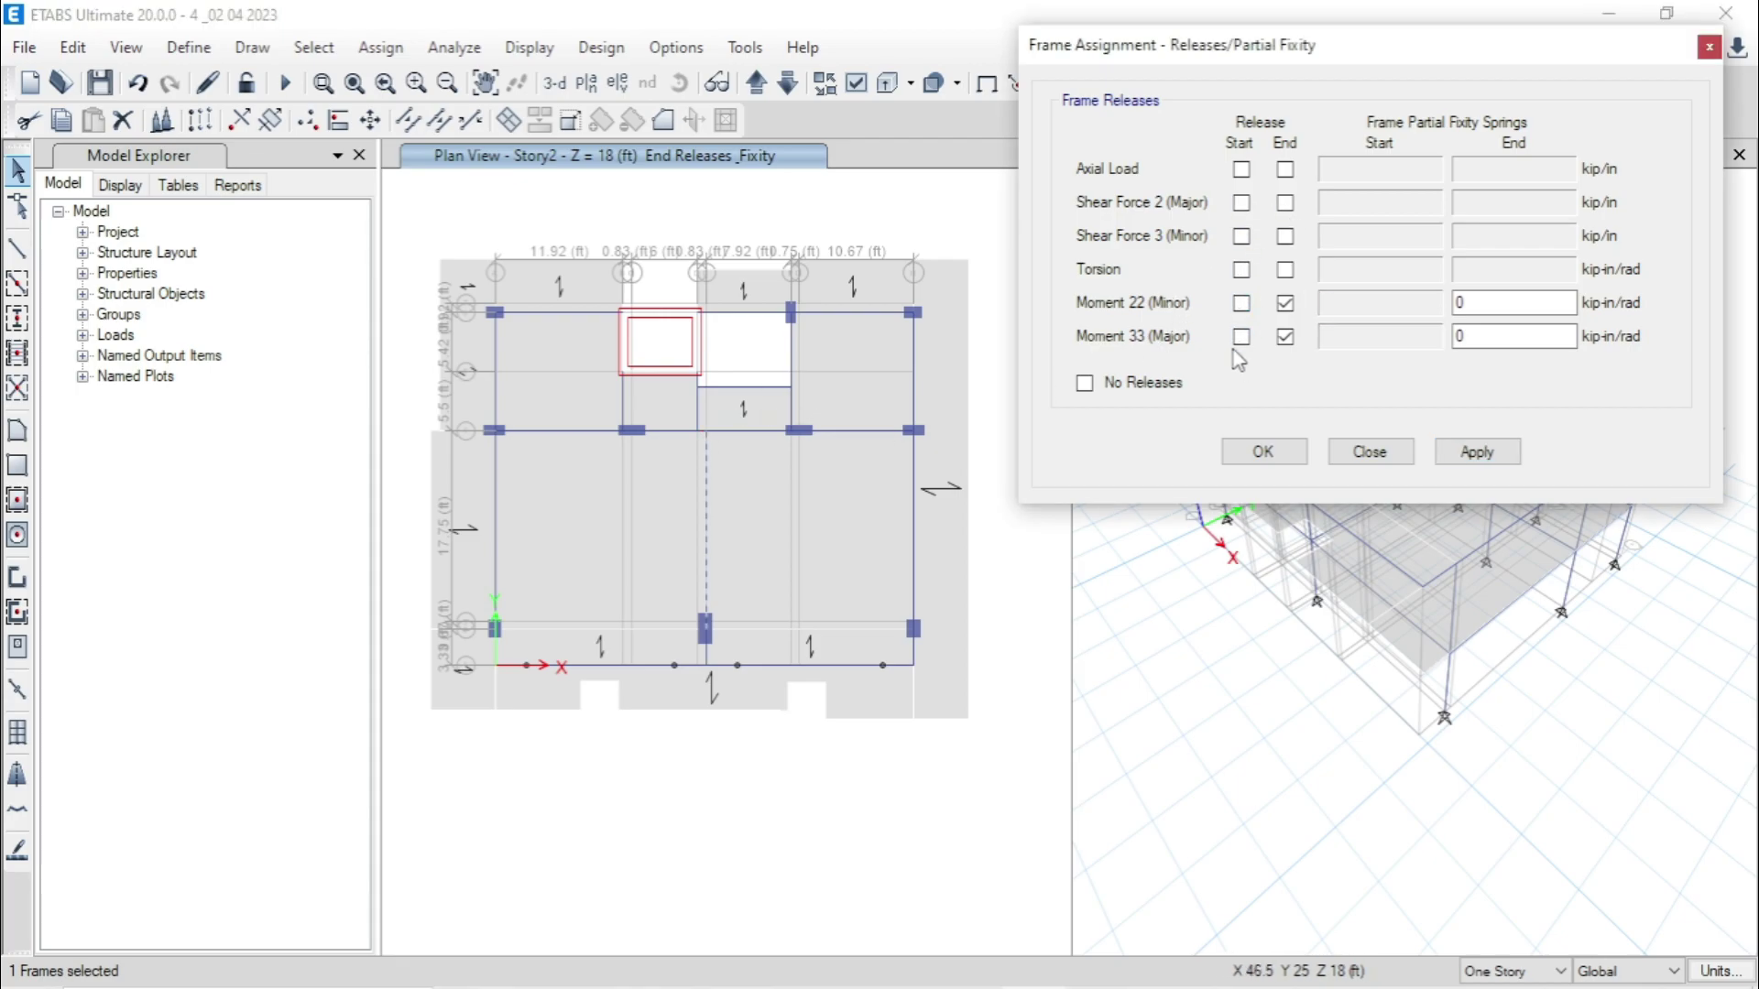
{"action": "left_click", "coordinate": [1477, 452]}
{"action": "left_click", "coordinate": [759, 455]}
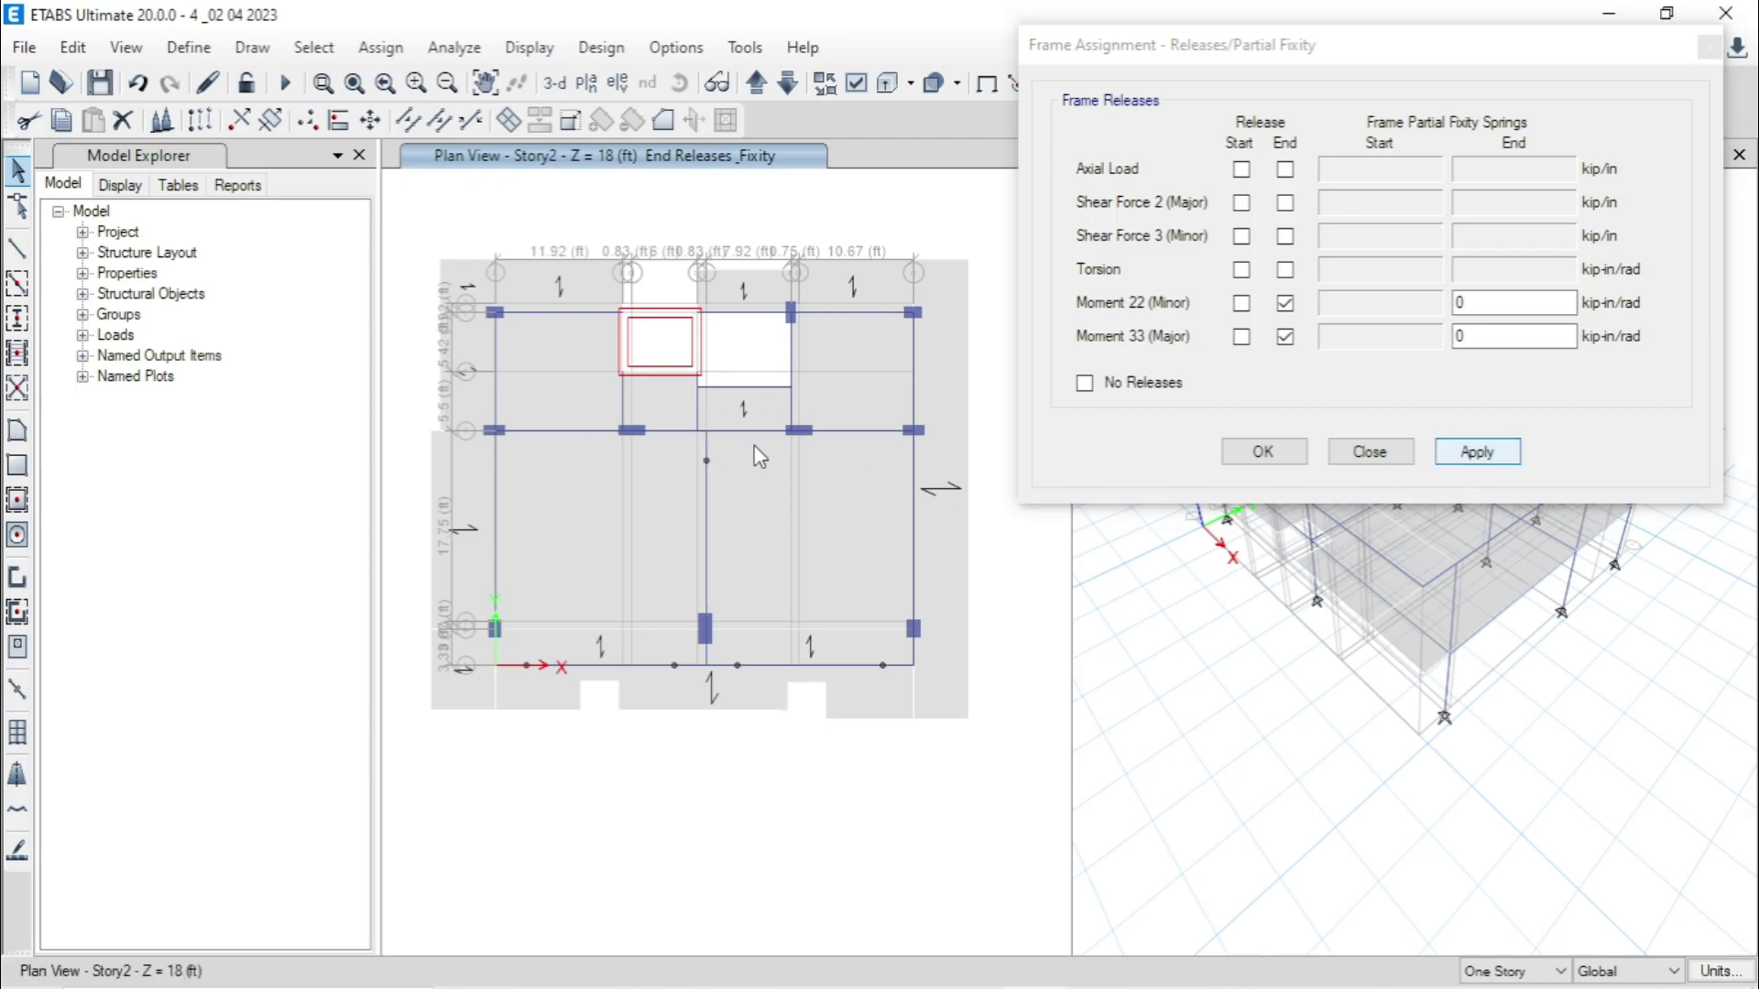
- Give the short beam to the landing Moment 22 and 33 releases at its start only
{"action": "left_click", "coordinate": [695, 404]}
{"action": "scroll", "coordinate": [695, 439], "scroll_direction": "up", "scroll_amount": 3}
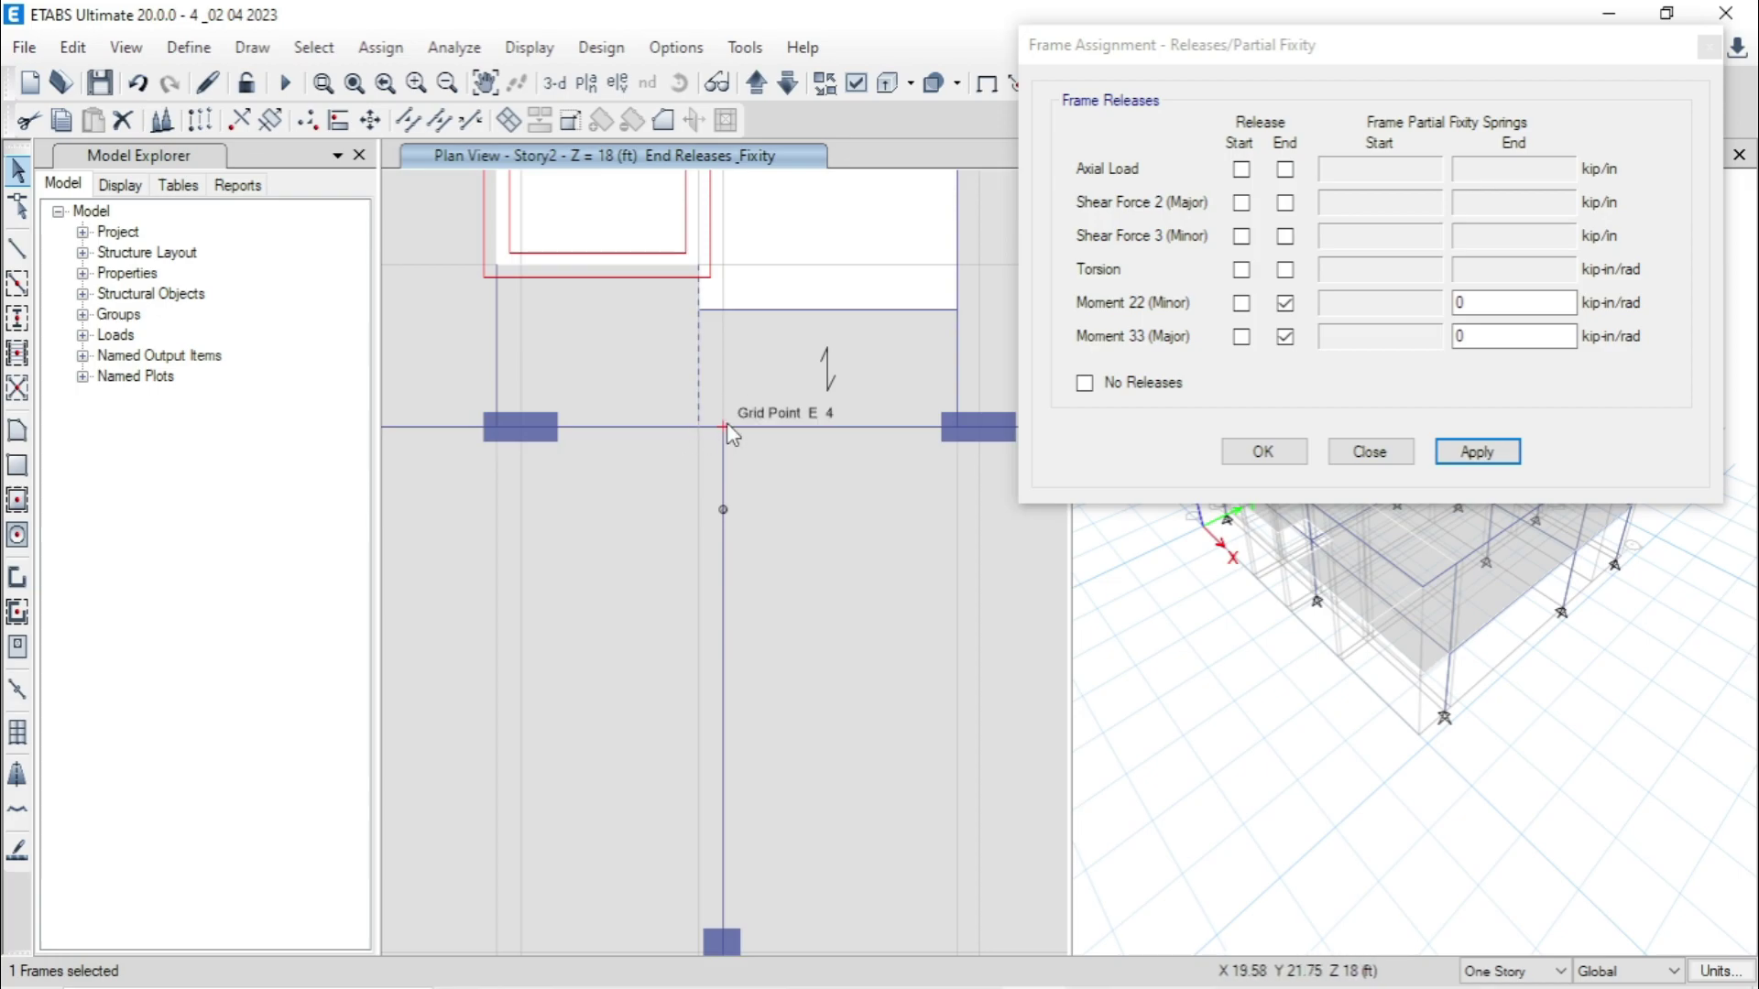
{"action": "left_click", "coordinate": [1284, 304]}
{"action": "left_click", "coordinate": [1285, 338]}
{"action": "left_click", "coordinate": [1242, 303]}
{"action": "left_click", "coordinate": [1242, 337]}
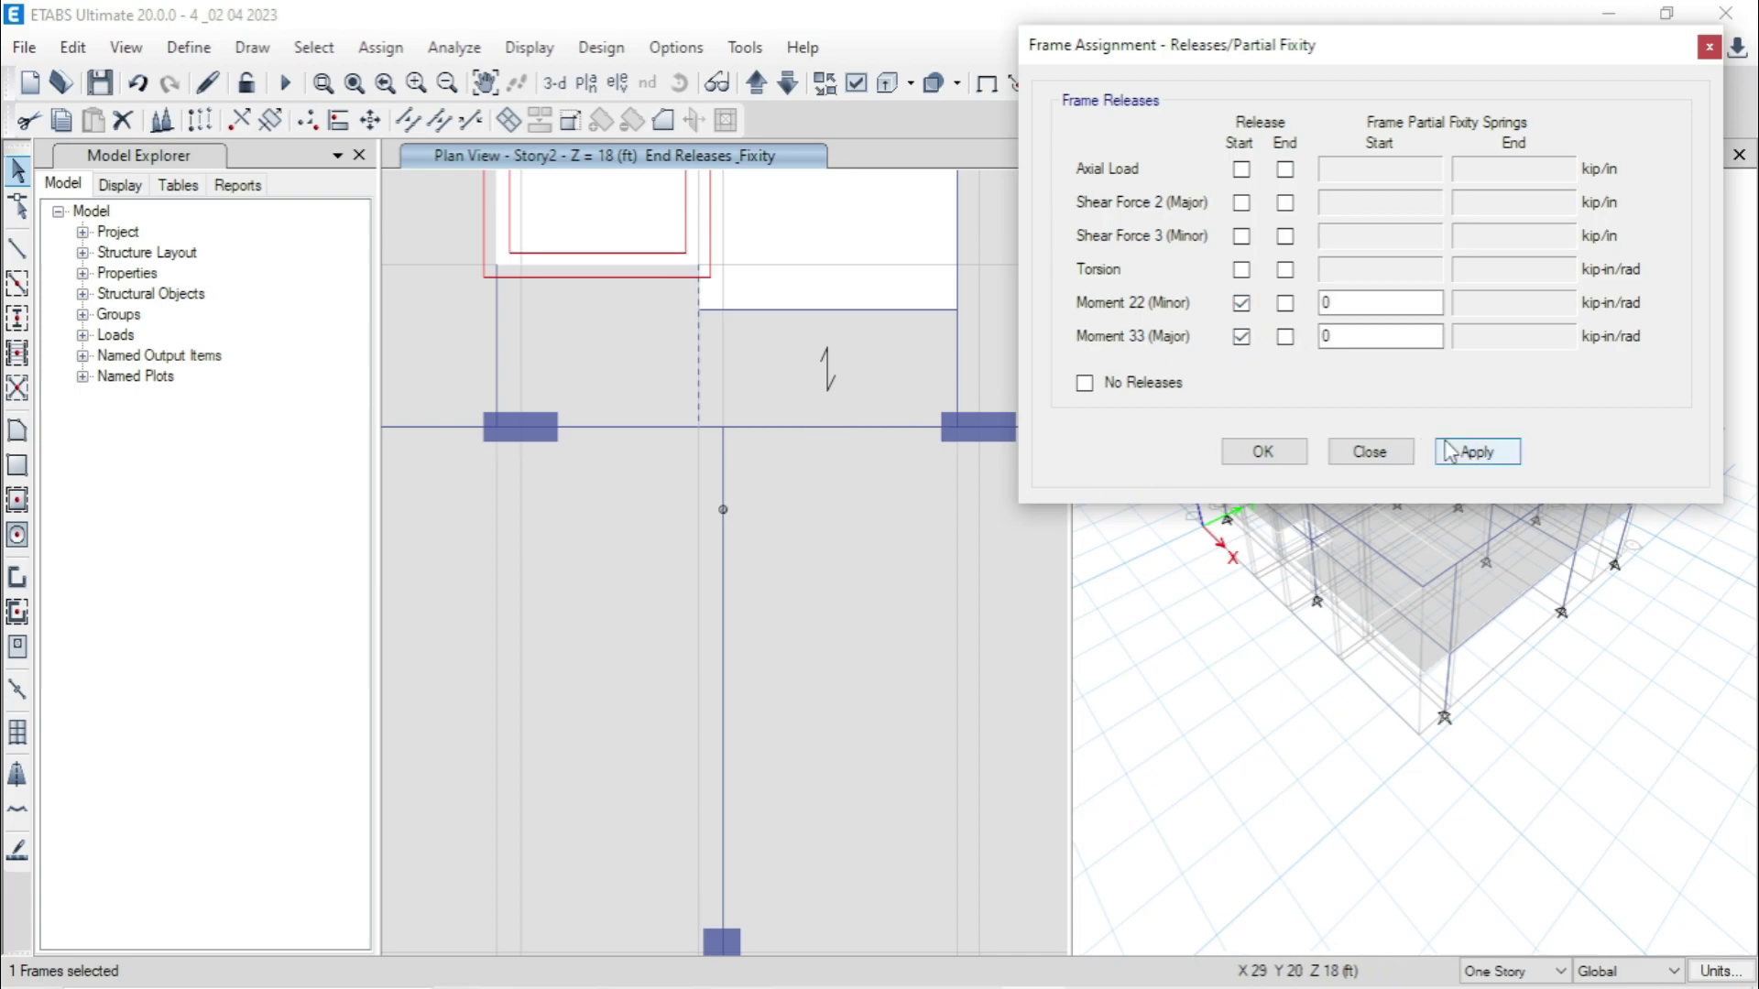
{"action": "left_click", "coordinate": [1476, 452]}
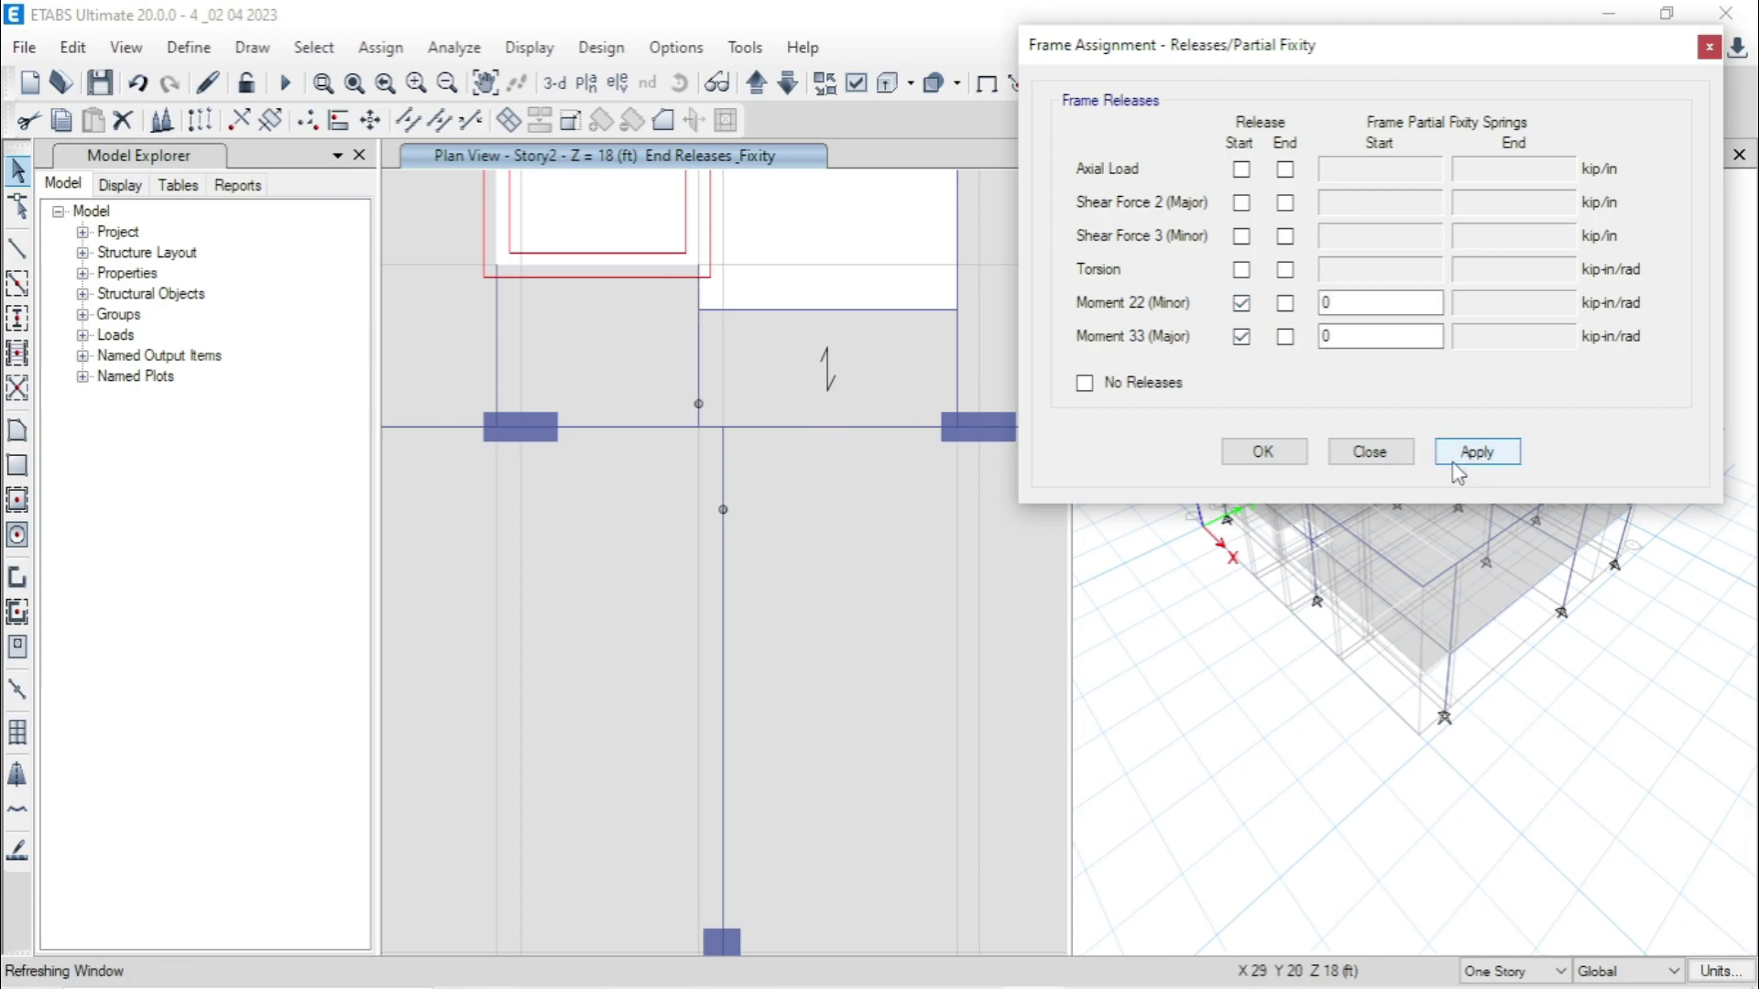
- Release Moment 22 and 33 at both ends of the landing beam, then step down to RefPl 1
{"action": "left_click", "coordinate": [777, 312]}
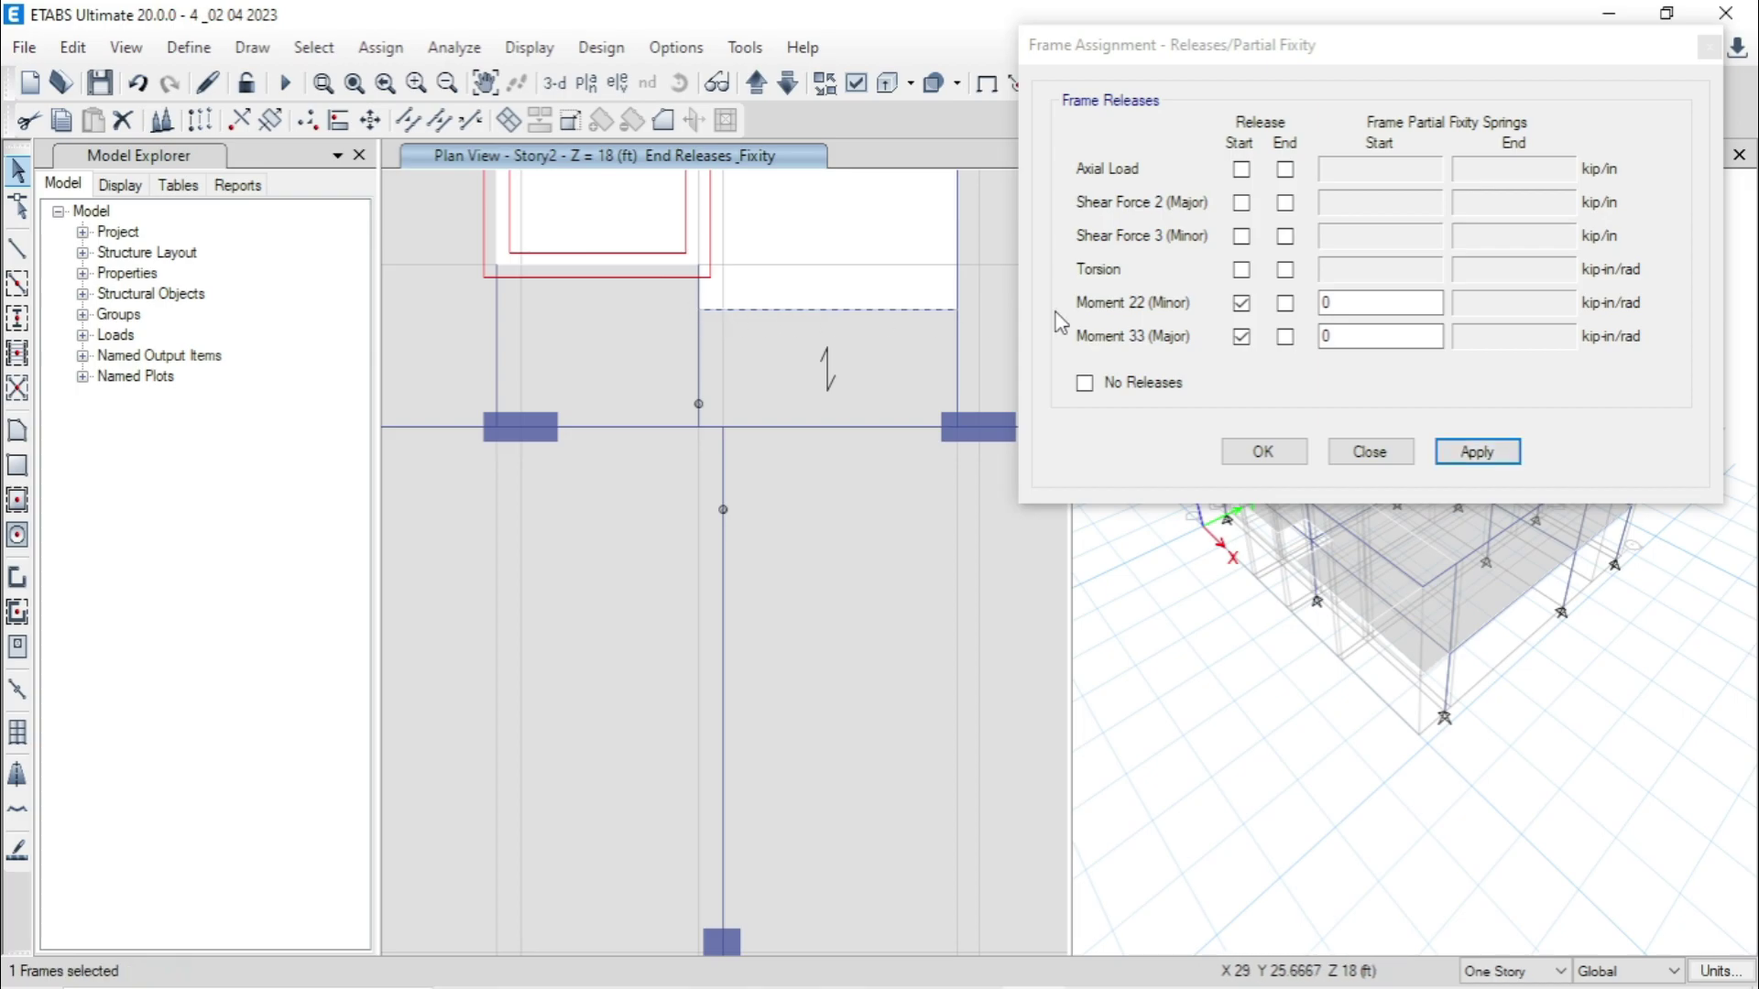
{"action": "left_click", "coordinate": [1285, 303]}
{"action": "left_click", "coordinate": [1285, 337]}
{"action": "left_click", "coordinate": [1499, 460]}
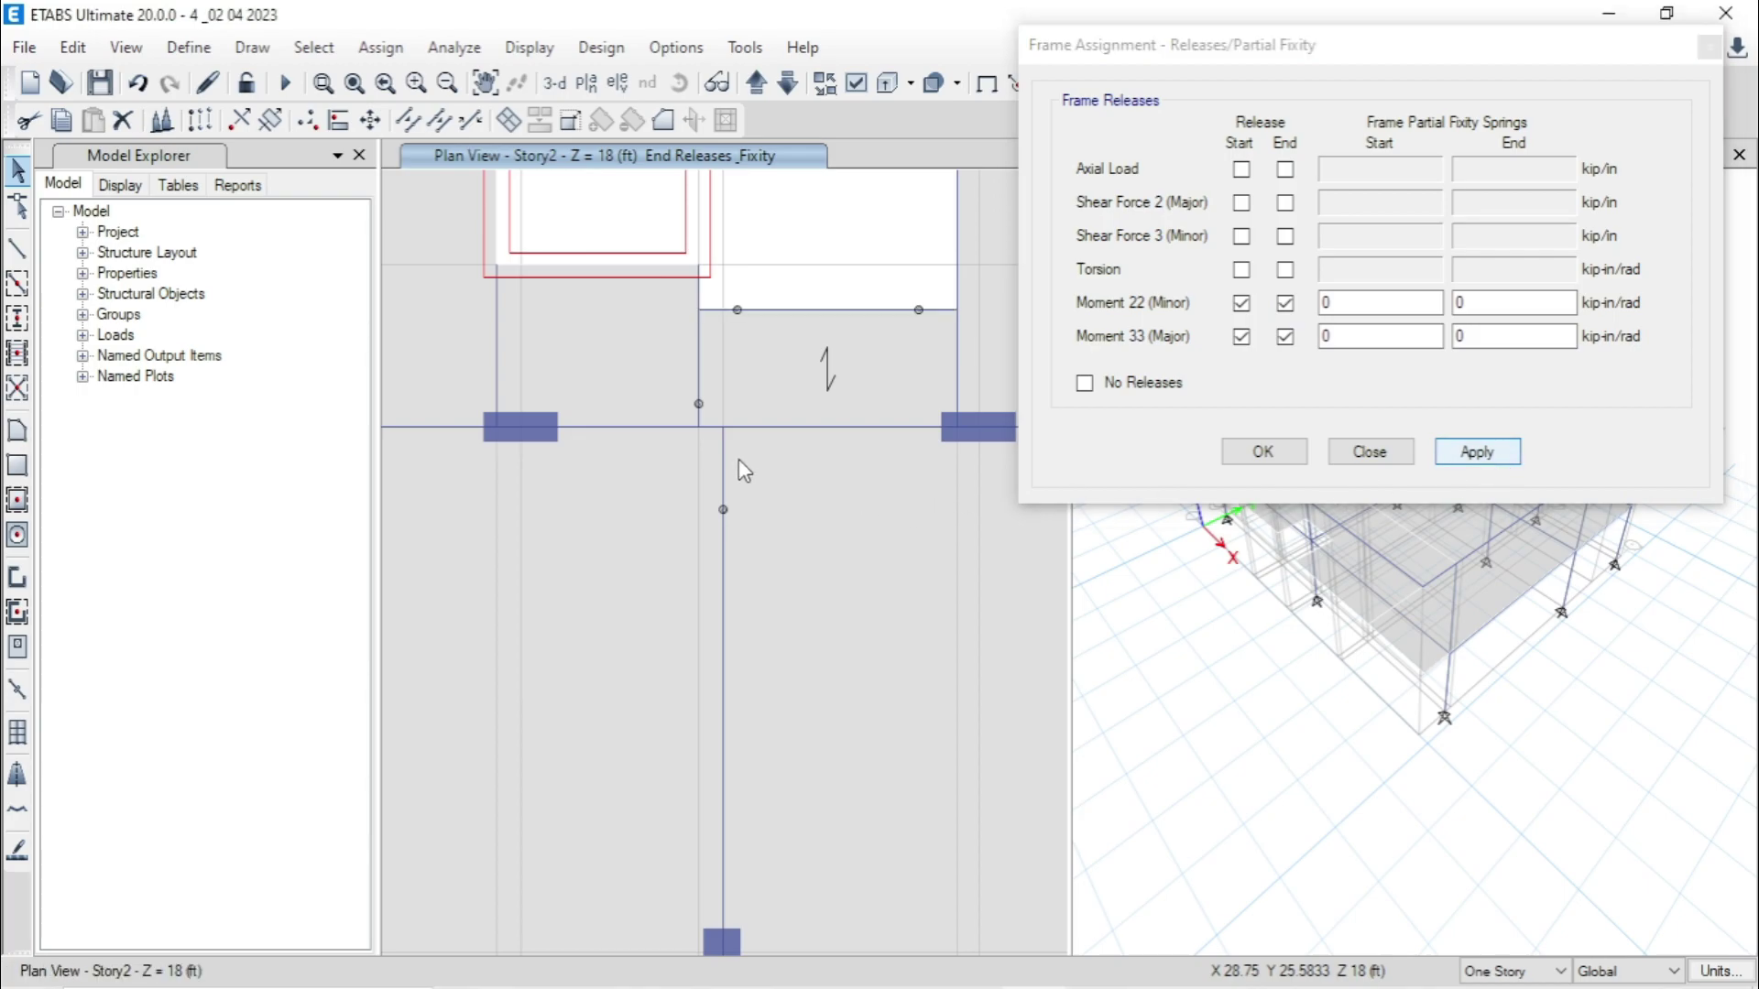
{"action": "scroll", "coordinate": [742, 471], "scroll_direction": "down", "scroll_amount": 3}
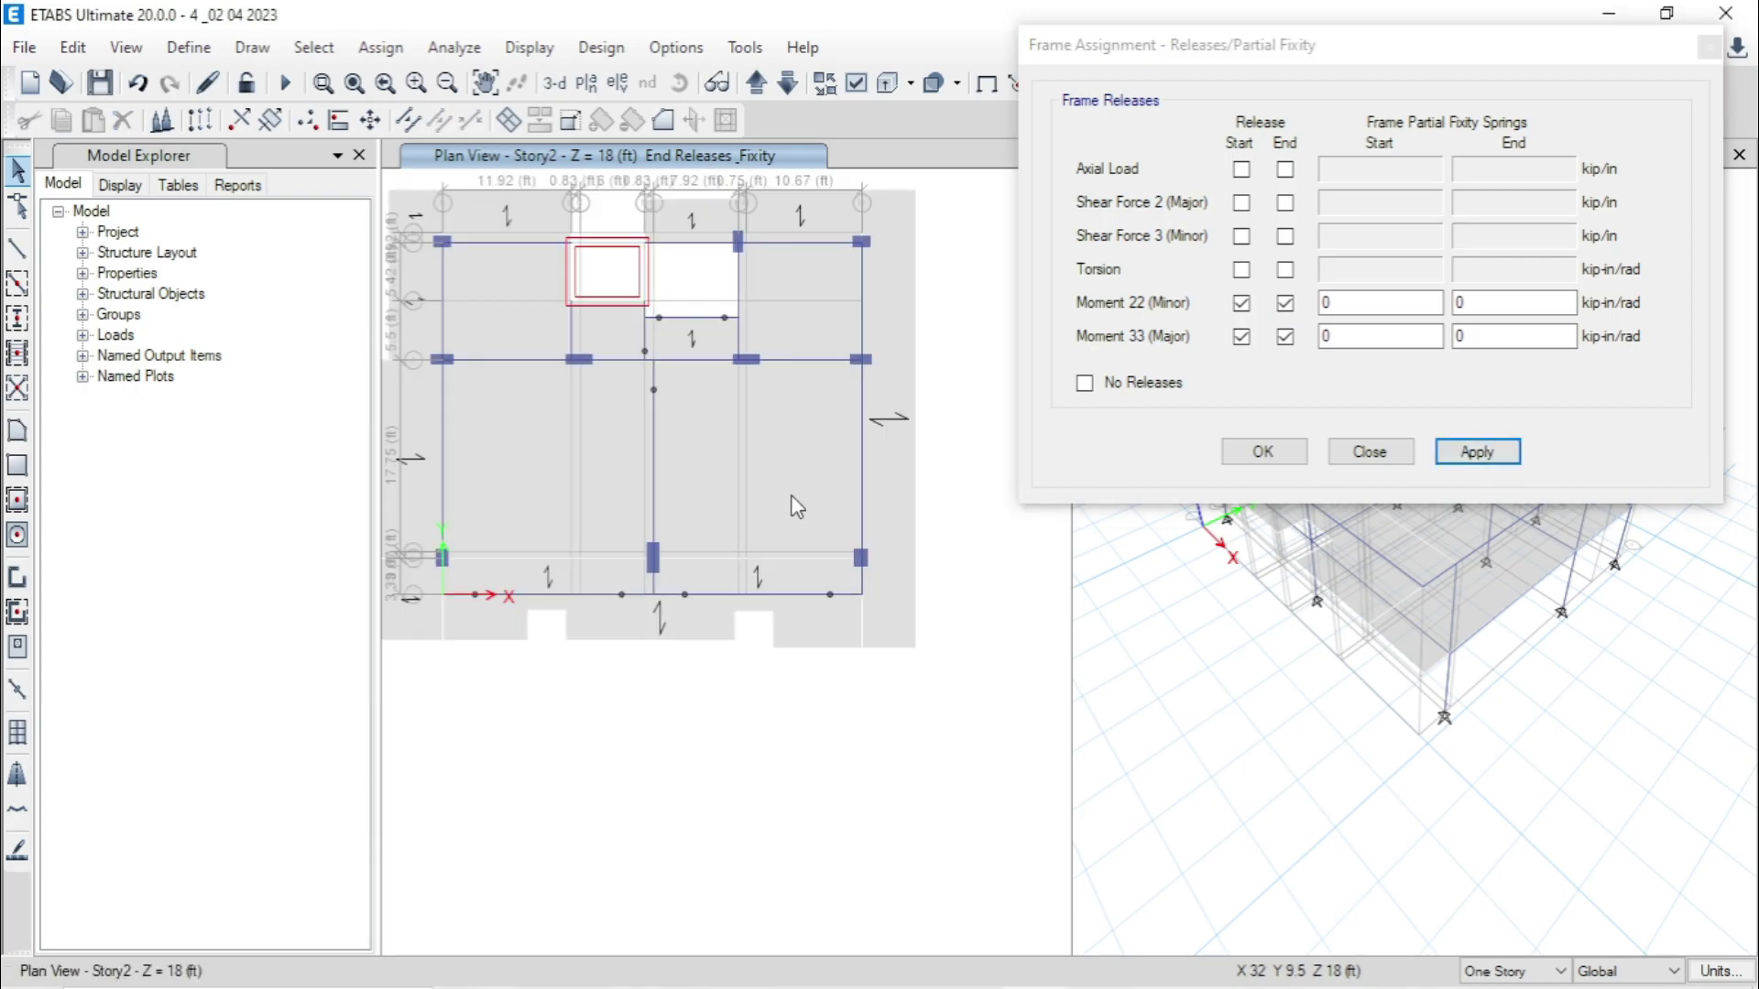
{"action": "left_click", "coordinate": [788, 84]}
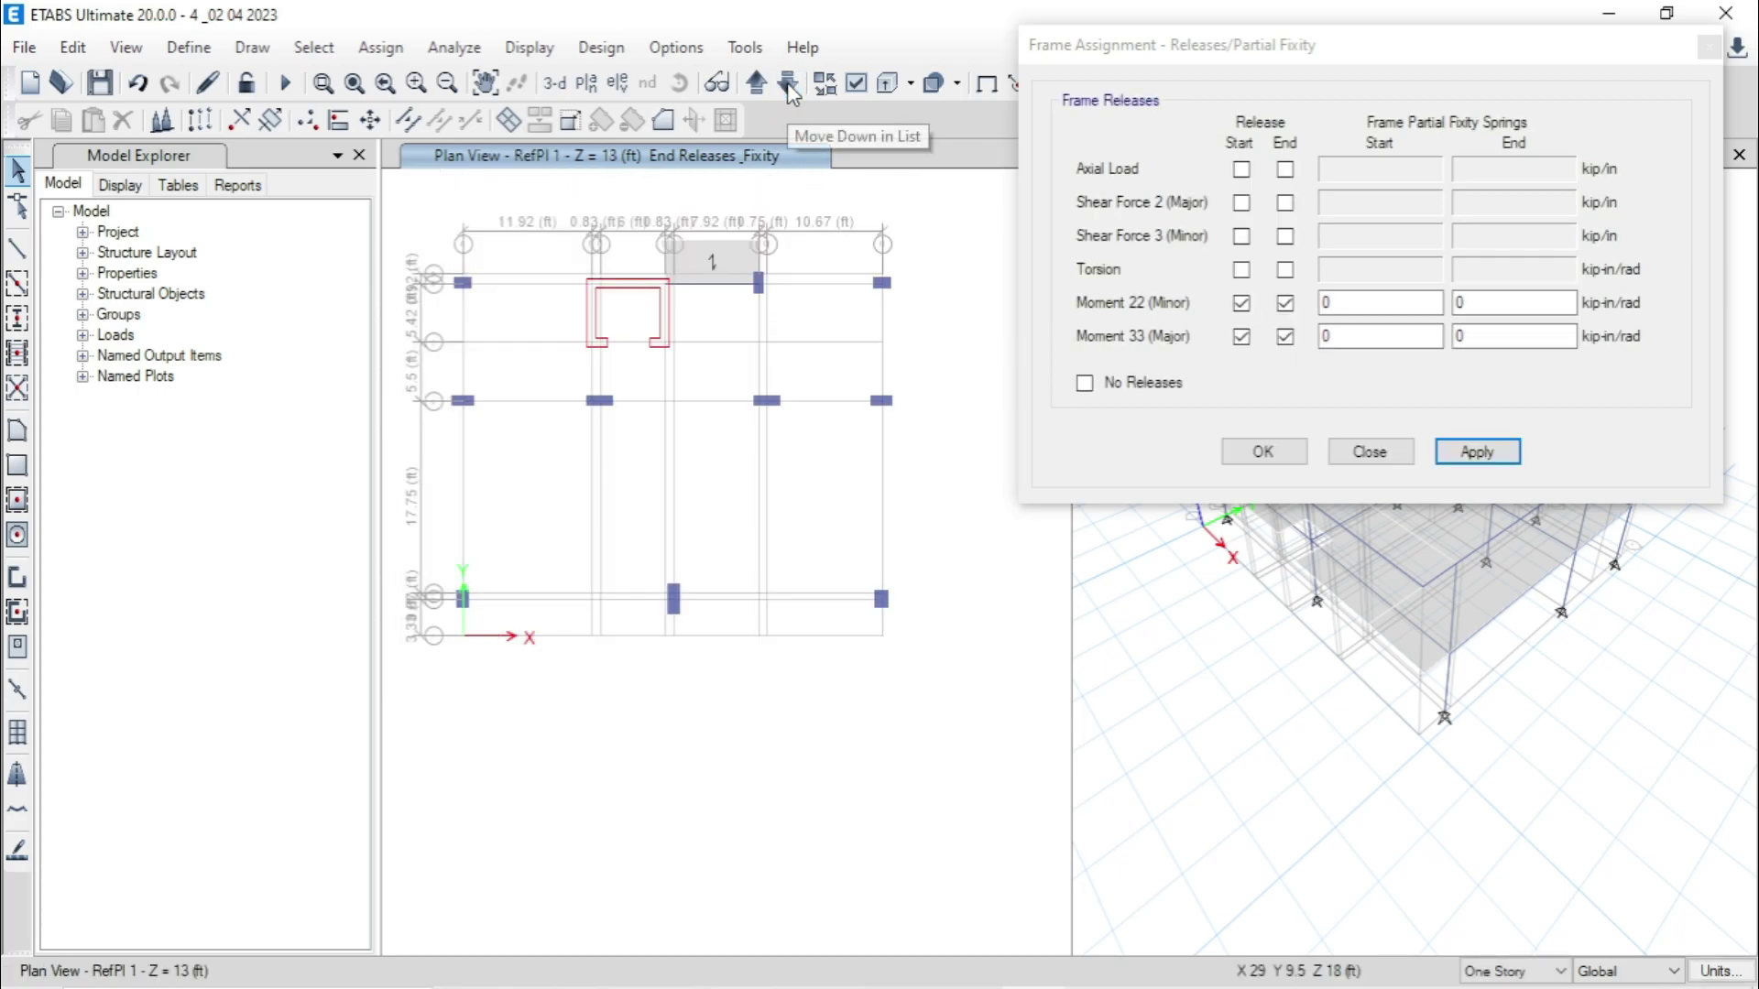
- Apply the both-end moment releases to the Story1 stair landing beam and close the dialog
{"action": "left_click", "coordinate": [788, 85]}
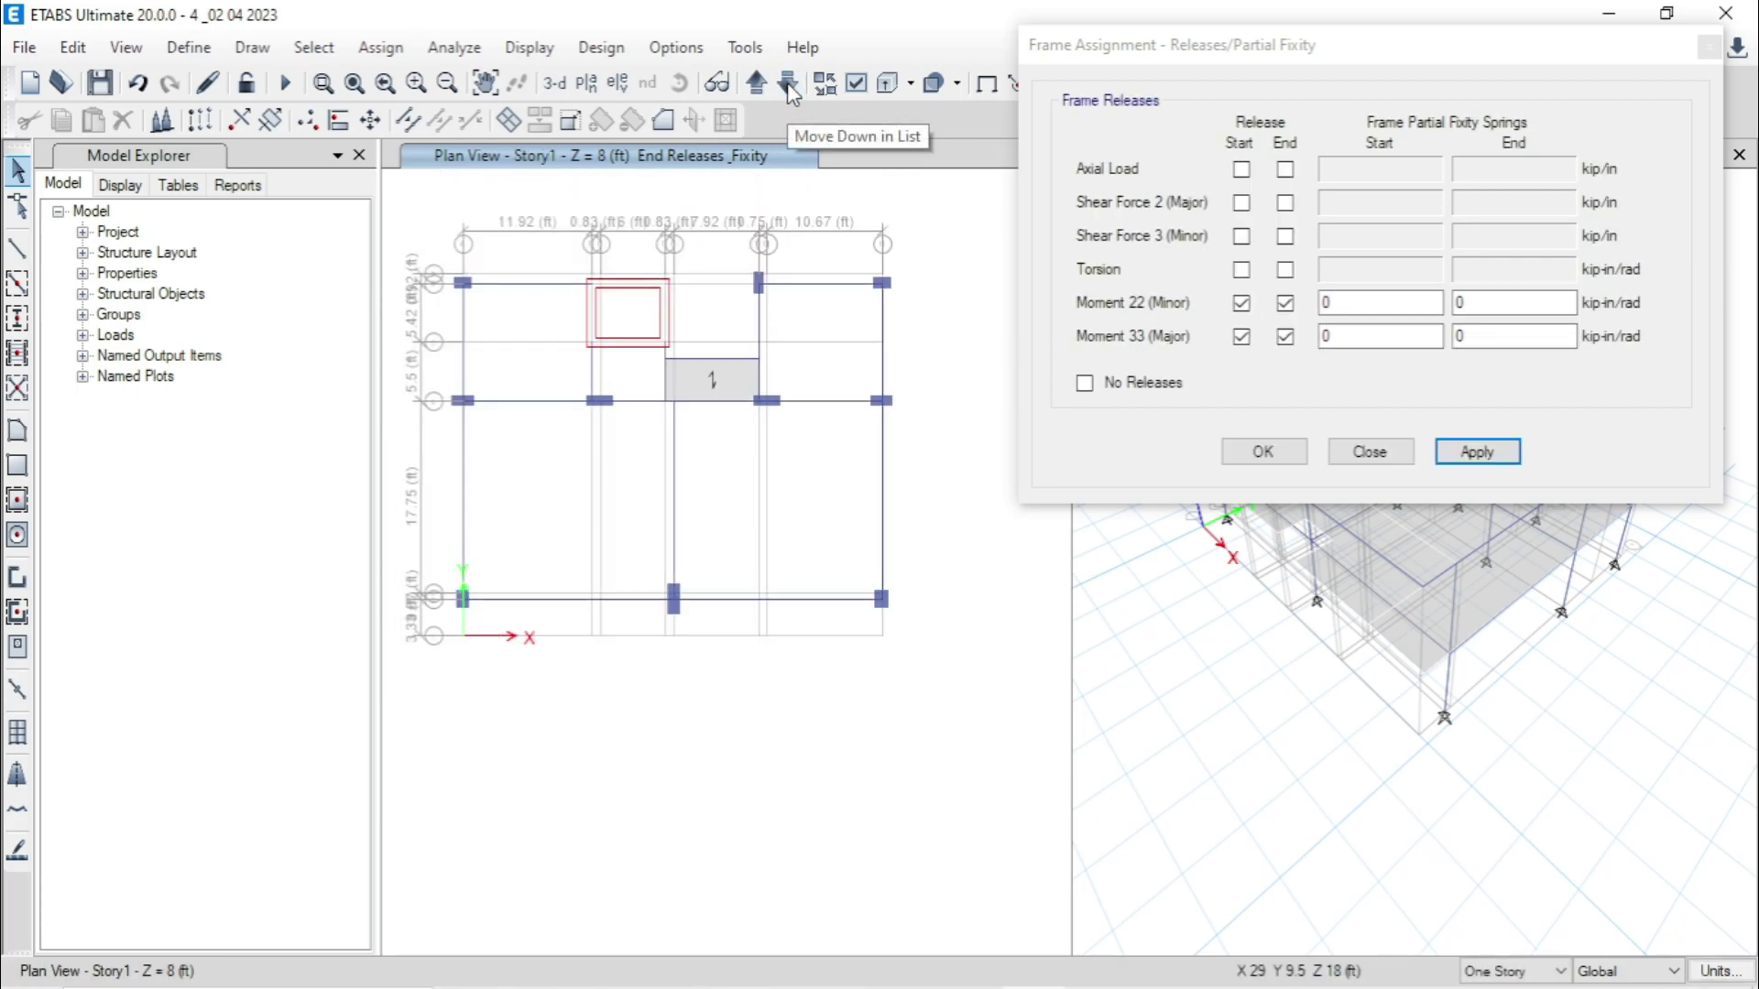
{"action": "left_click", "coordinate": [724, 359]}
{"action": "left_click", "coordinate": [1436, 458]}
{"action": "left_click", "coordinate": [1262, 452]}
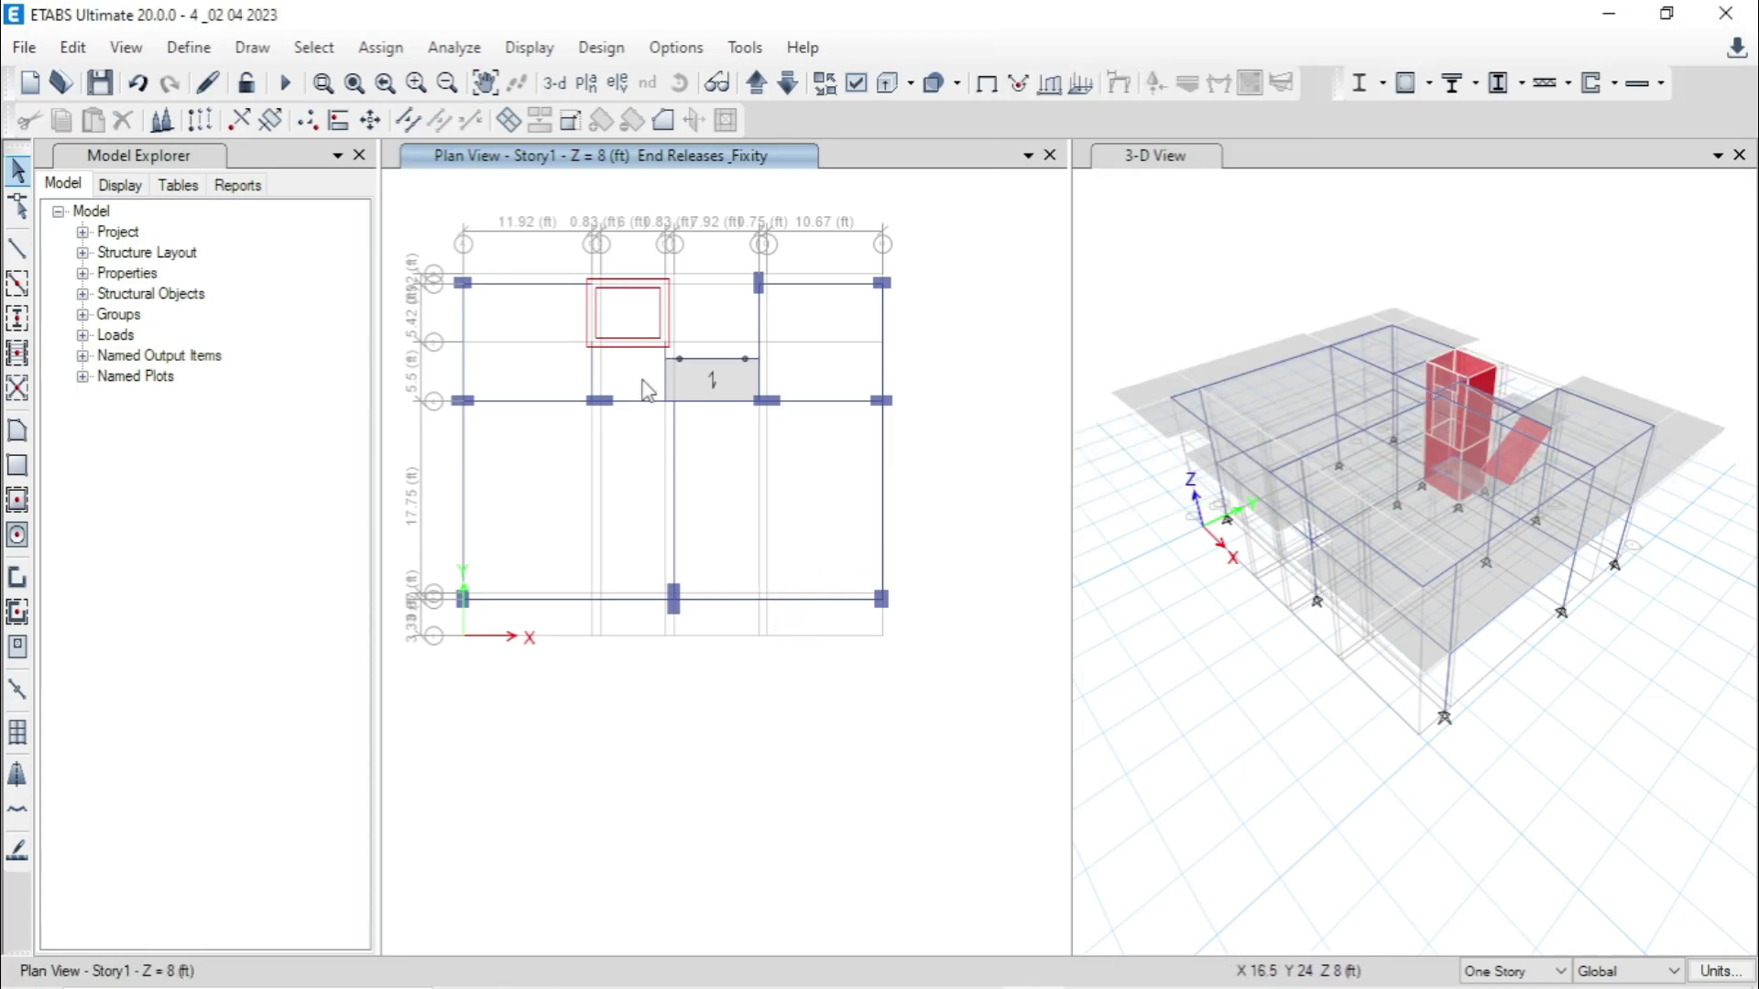
- Return to the Story2 plan and open Edit Stories and Grid Systems
{"action": "left_click", "coordinate": [757, 84]}
{"action": "left_click", "coordinate": [757, 84]}
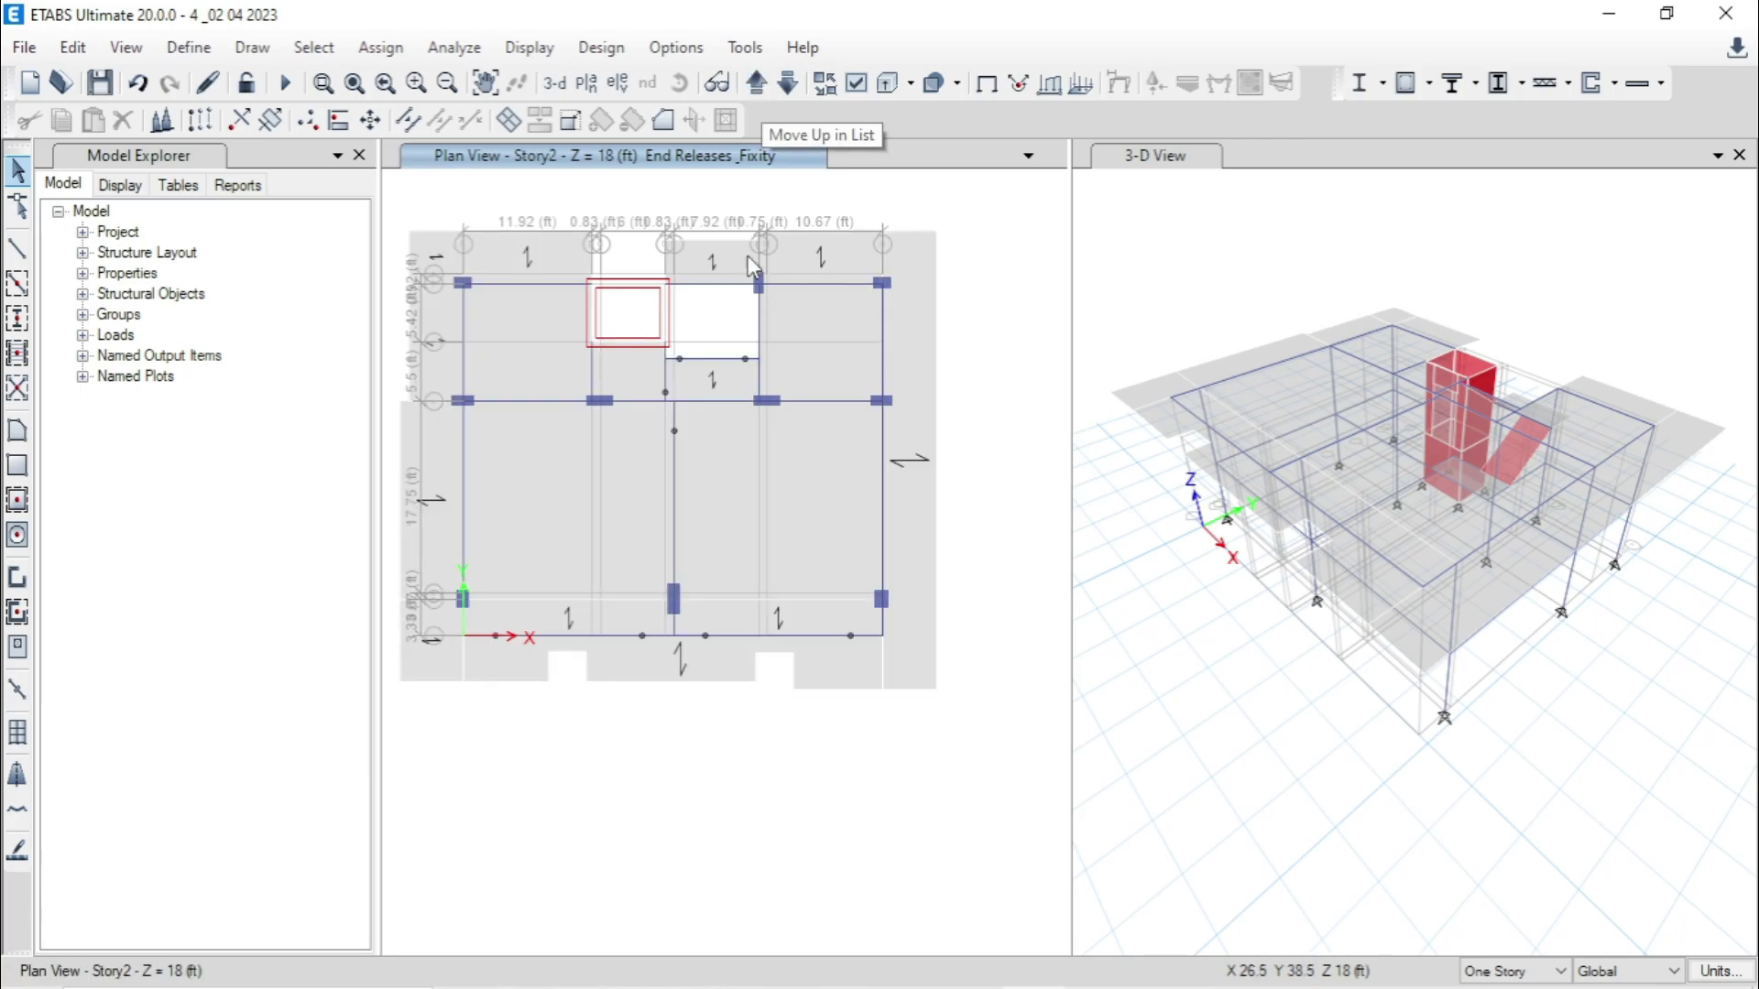
{"action": "left_click", "coordinate": [73, 47]}
{"action": "left_click", "coordinate": [194, 298]}
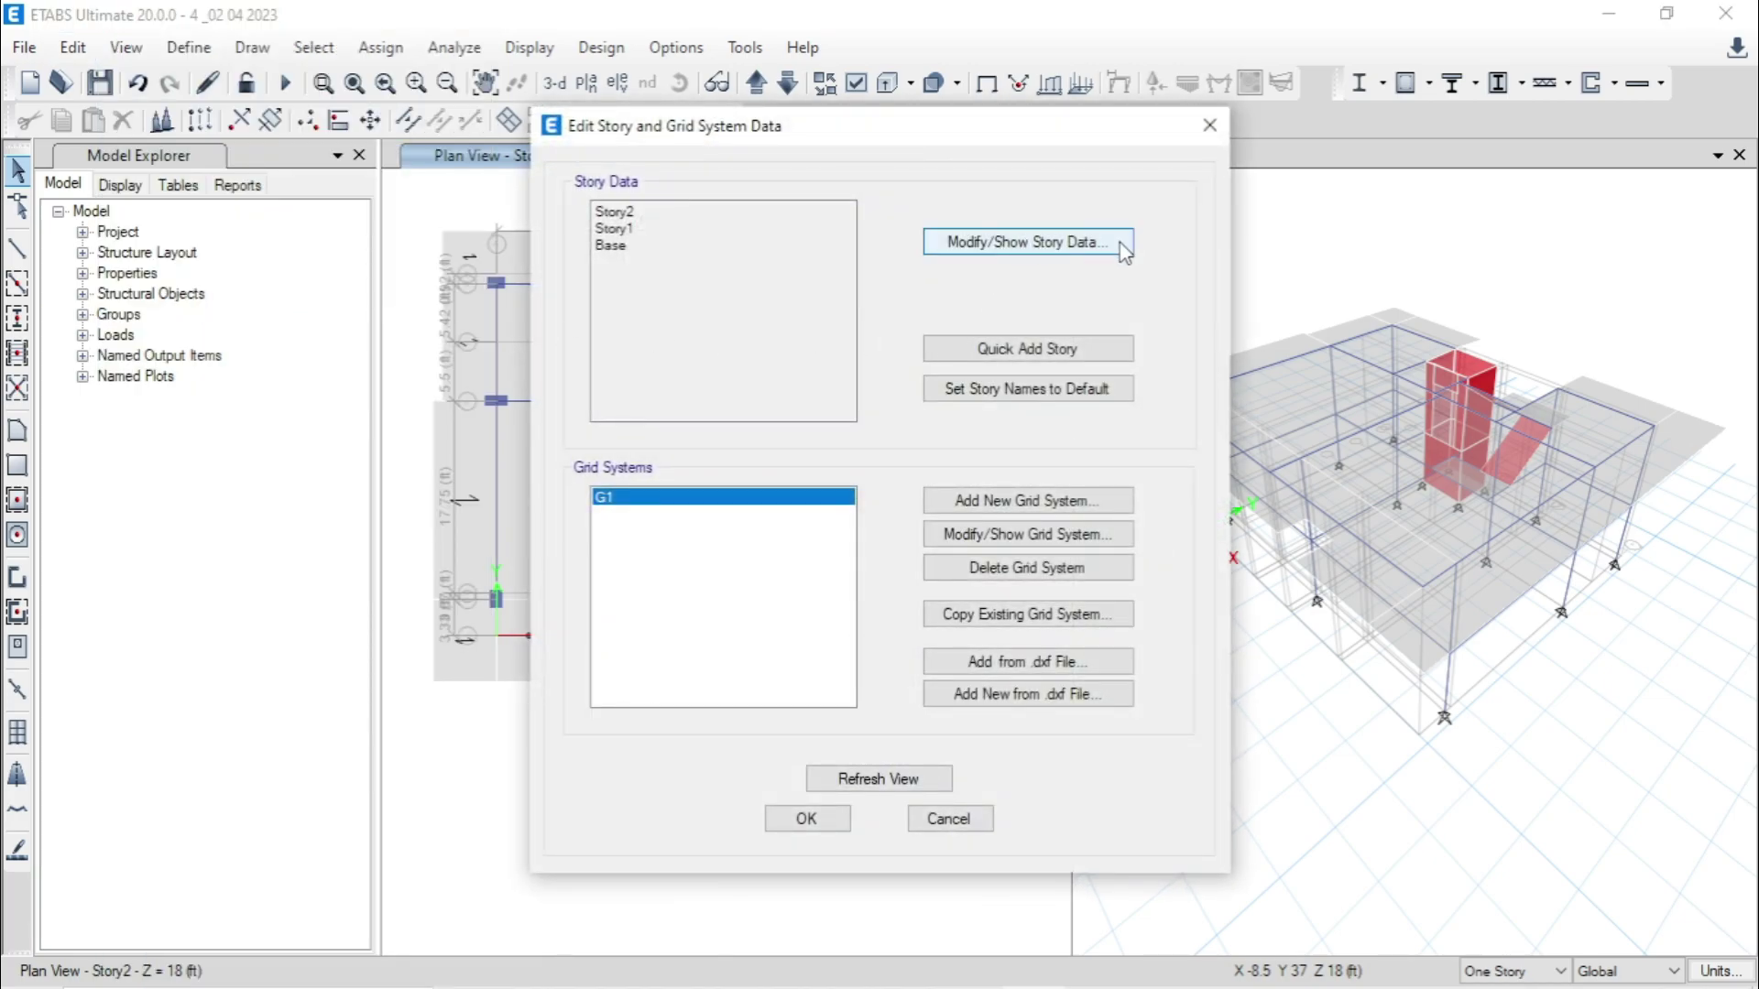
- Set up six new 10 ft stories above Story2, keeping existing story heights
{"action": "left_click", "coordinate": [1089, 249]}
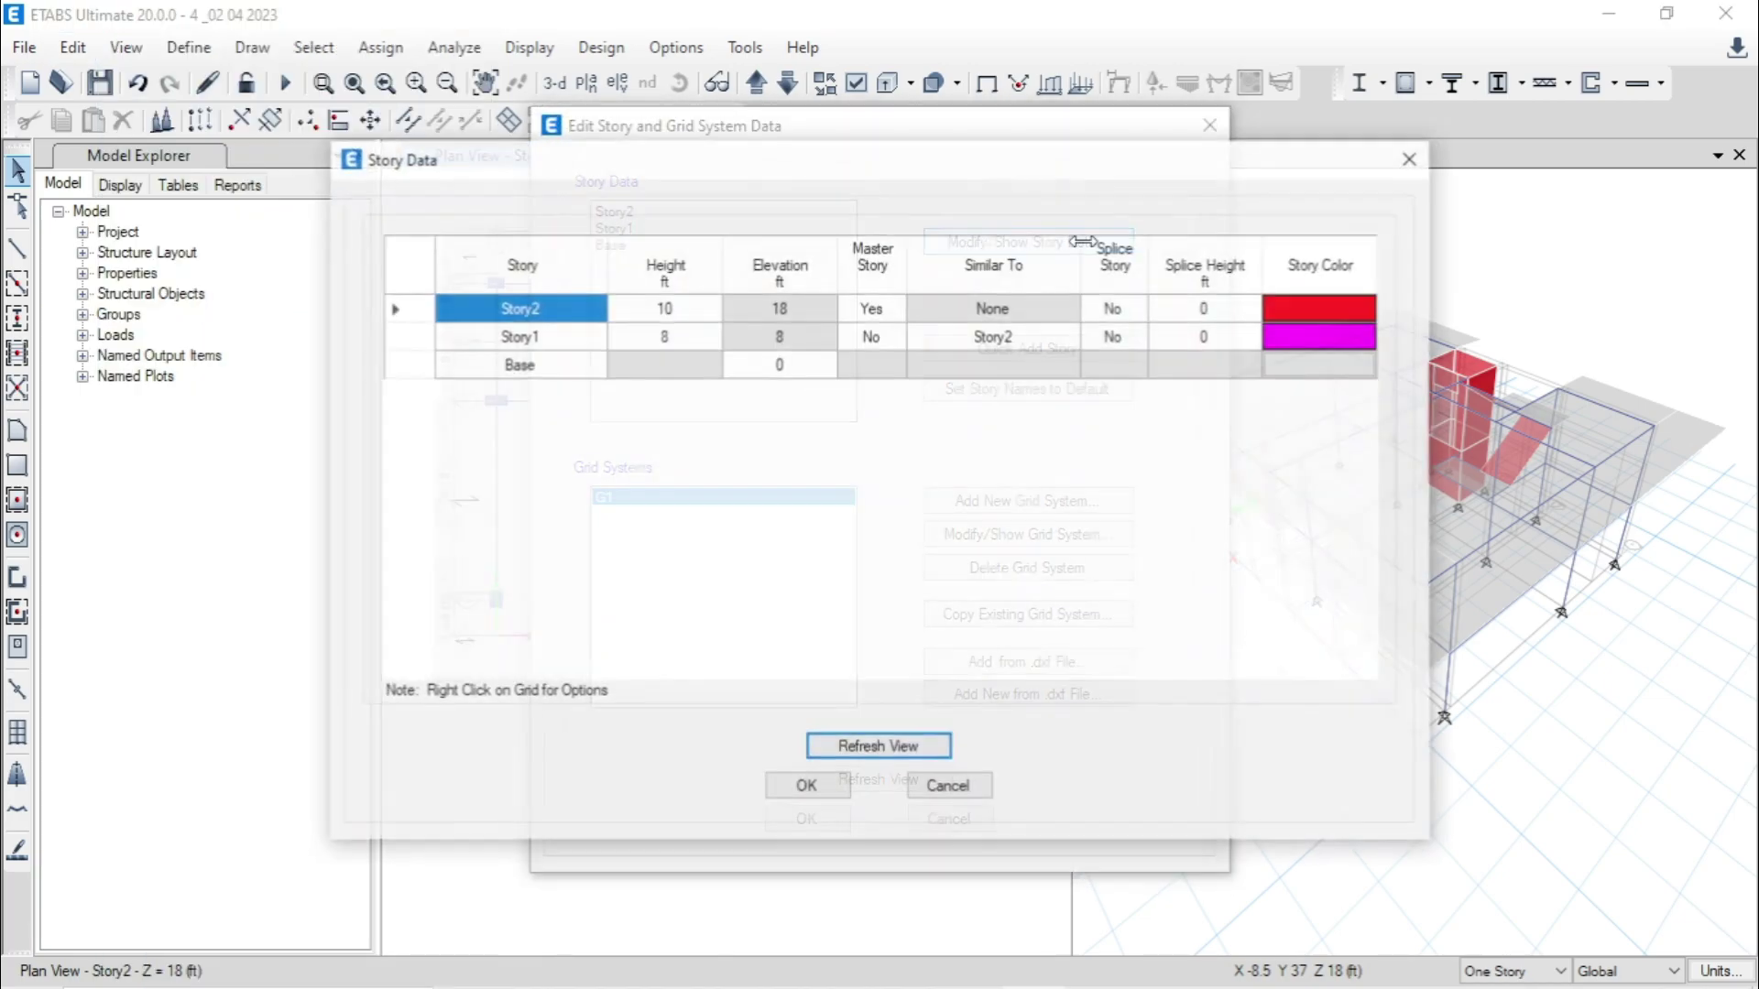
{"action": "right_click", "coordinate": [406, 315]}
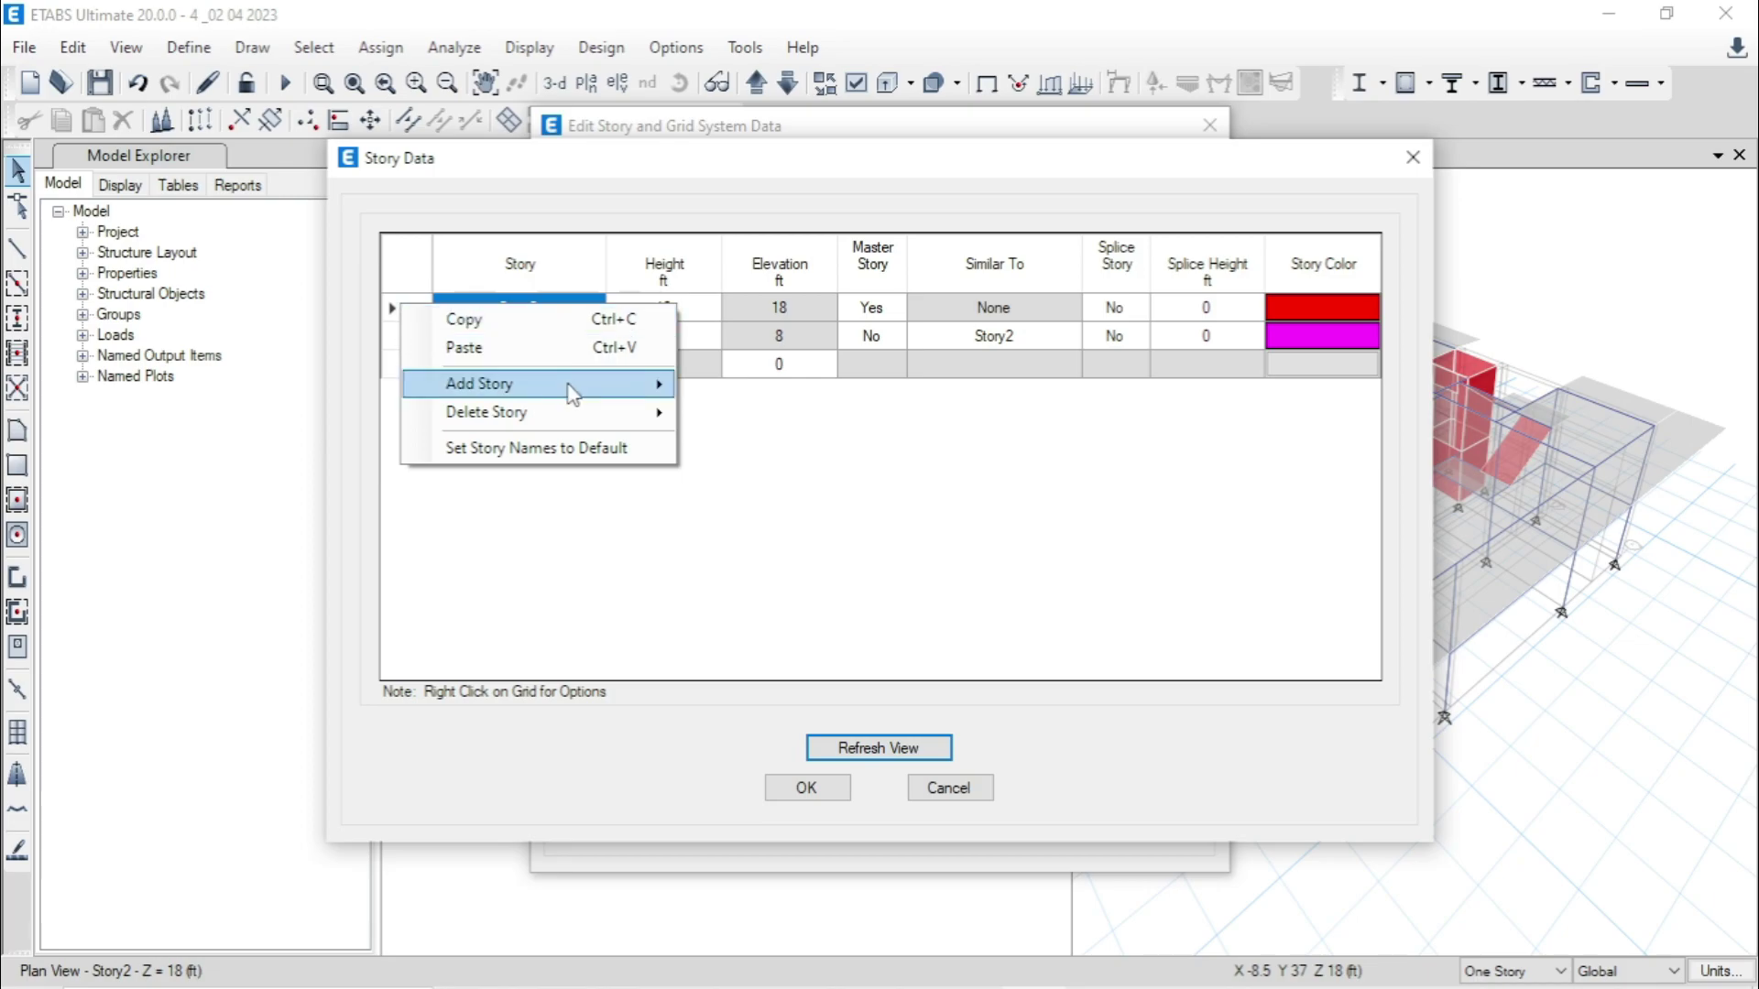
{"action": "mouse_move", "coordinate": [573, 393]}
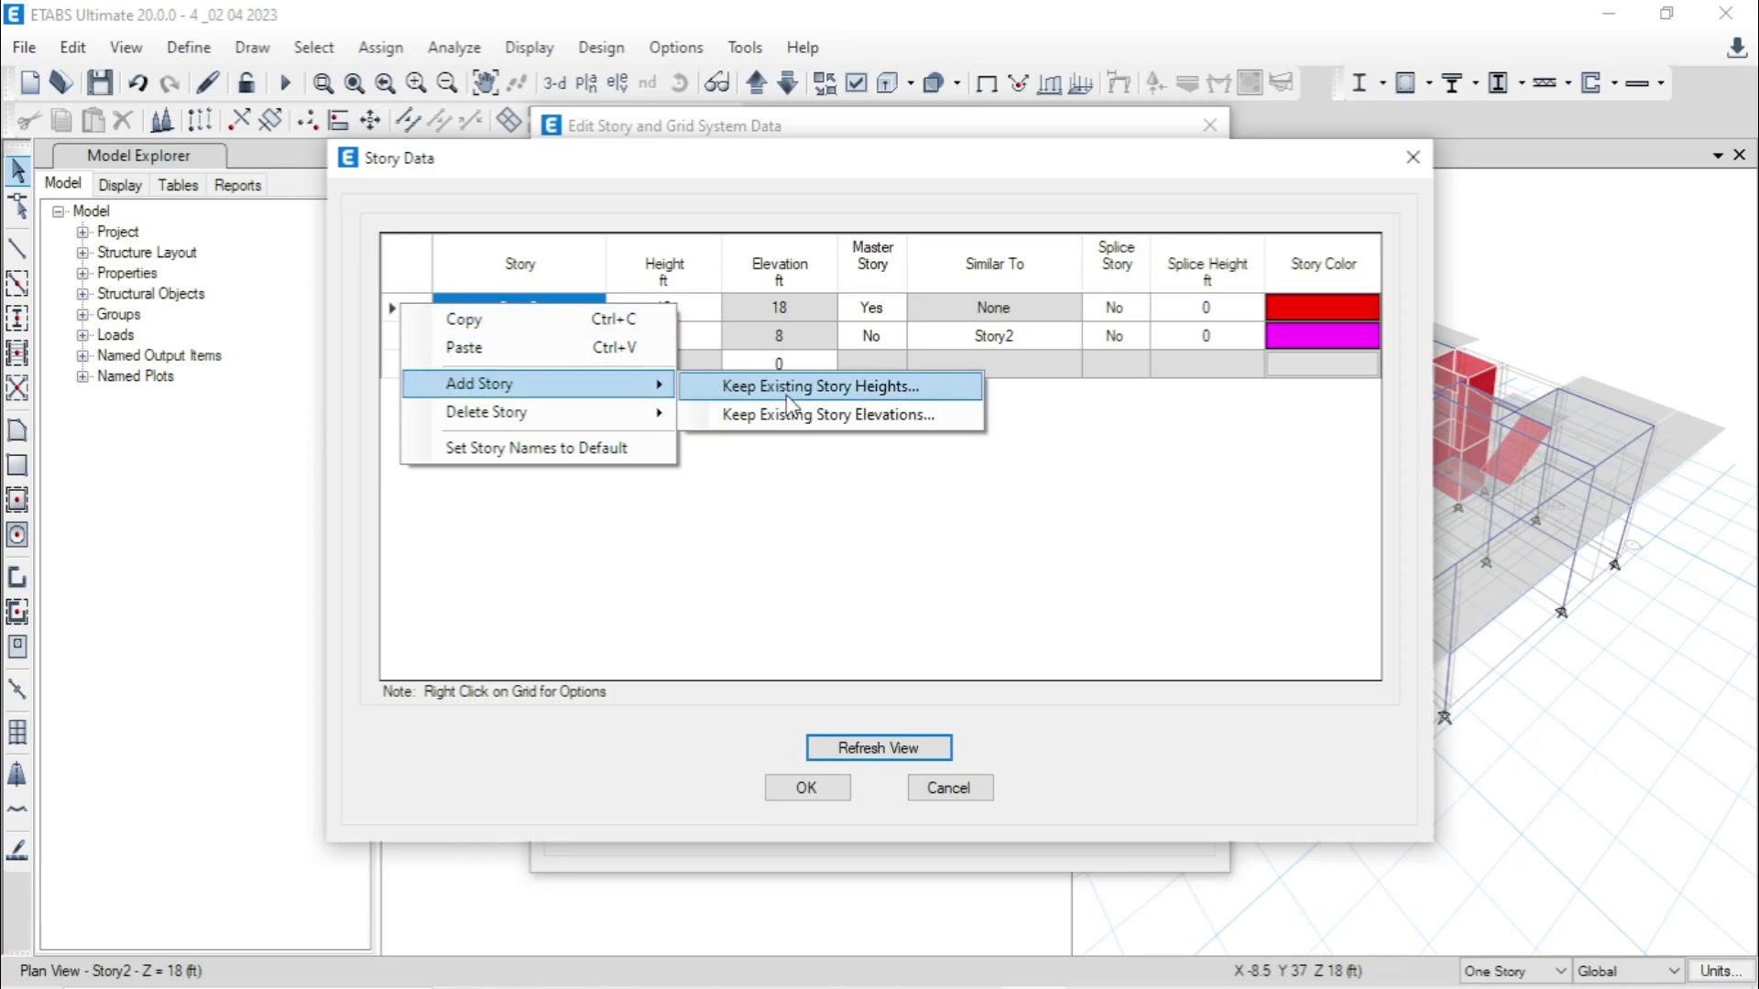
{"action": "left_click", "coordinate": [925, 386]}
{"action": "left_click", "coordinate": [1037, 362]}
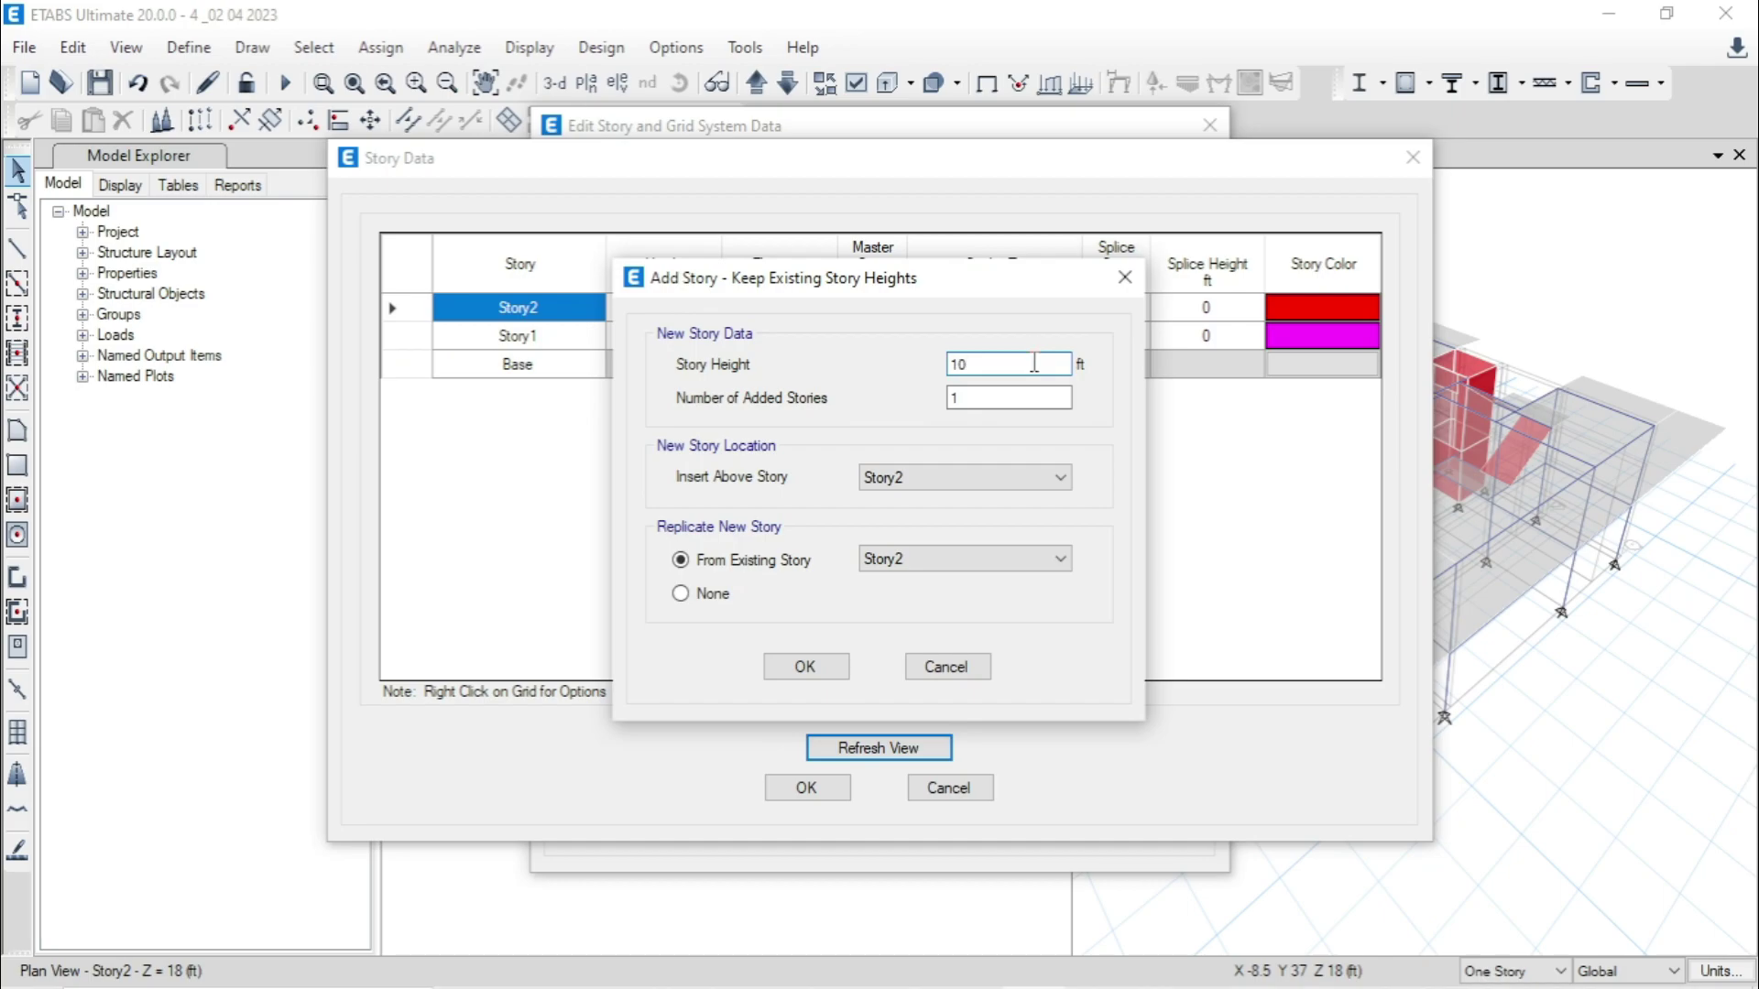
{"action": "key", "text": "Tab"}
{"action": "left_click", "coordinate": [936, 480]}
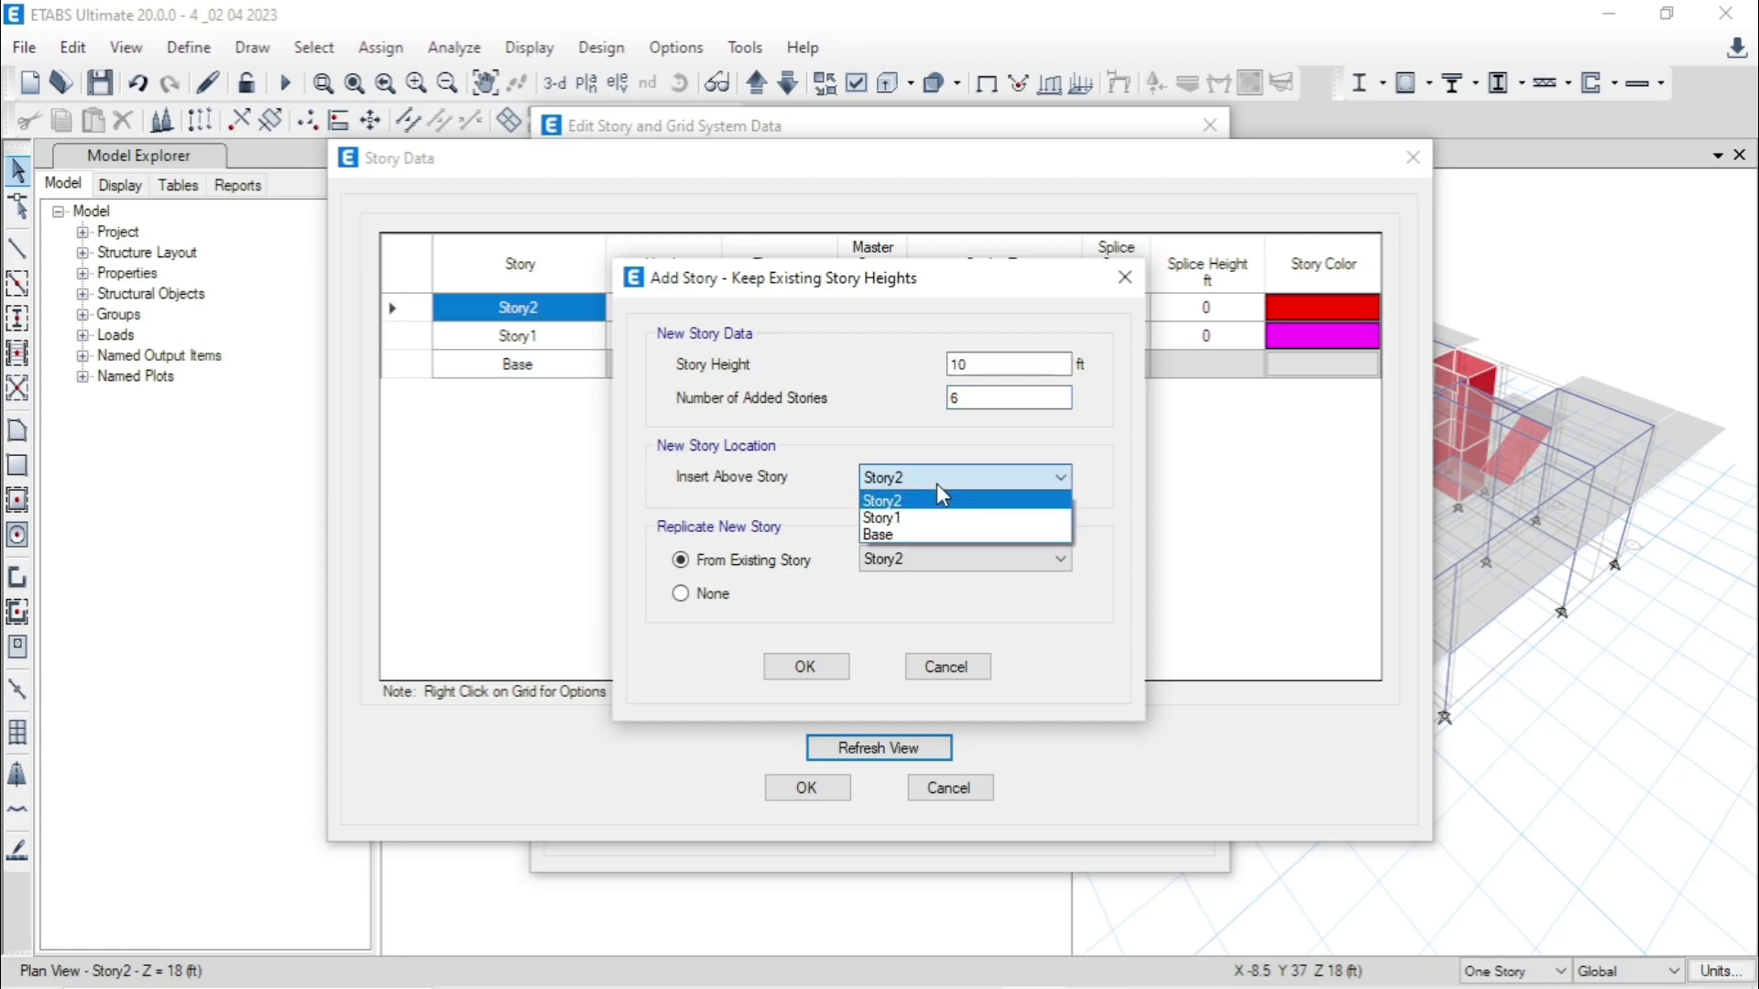
{"action": "left_click", "coordinate": [1041, 494]}
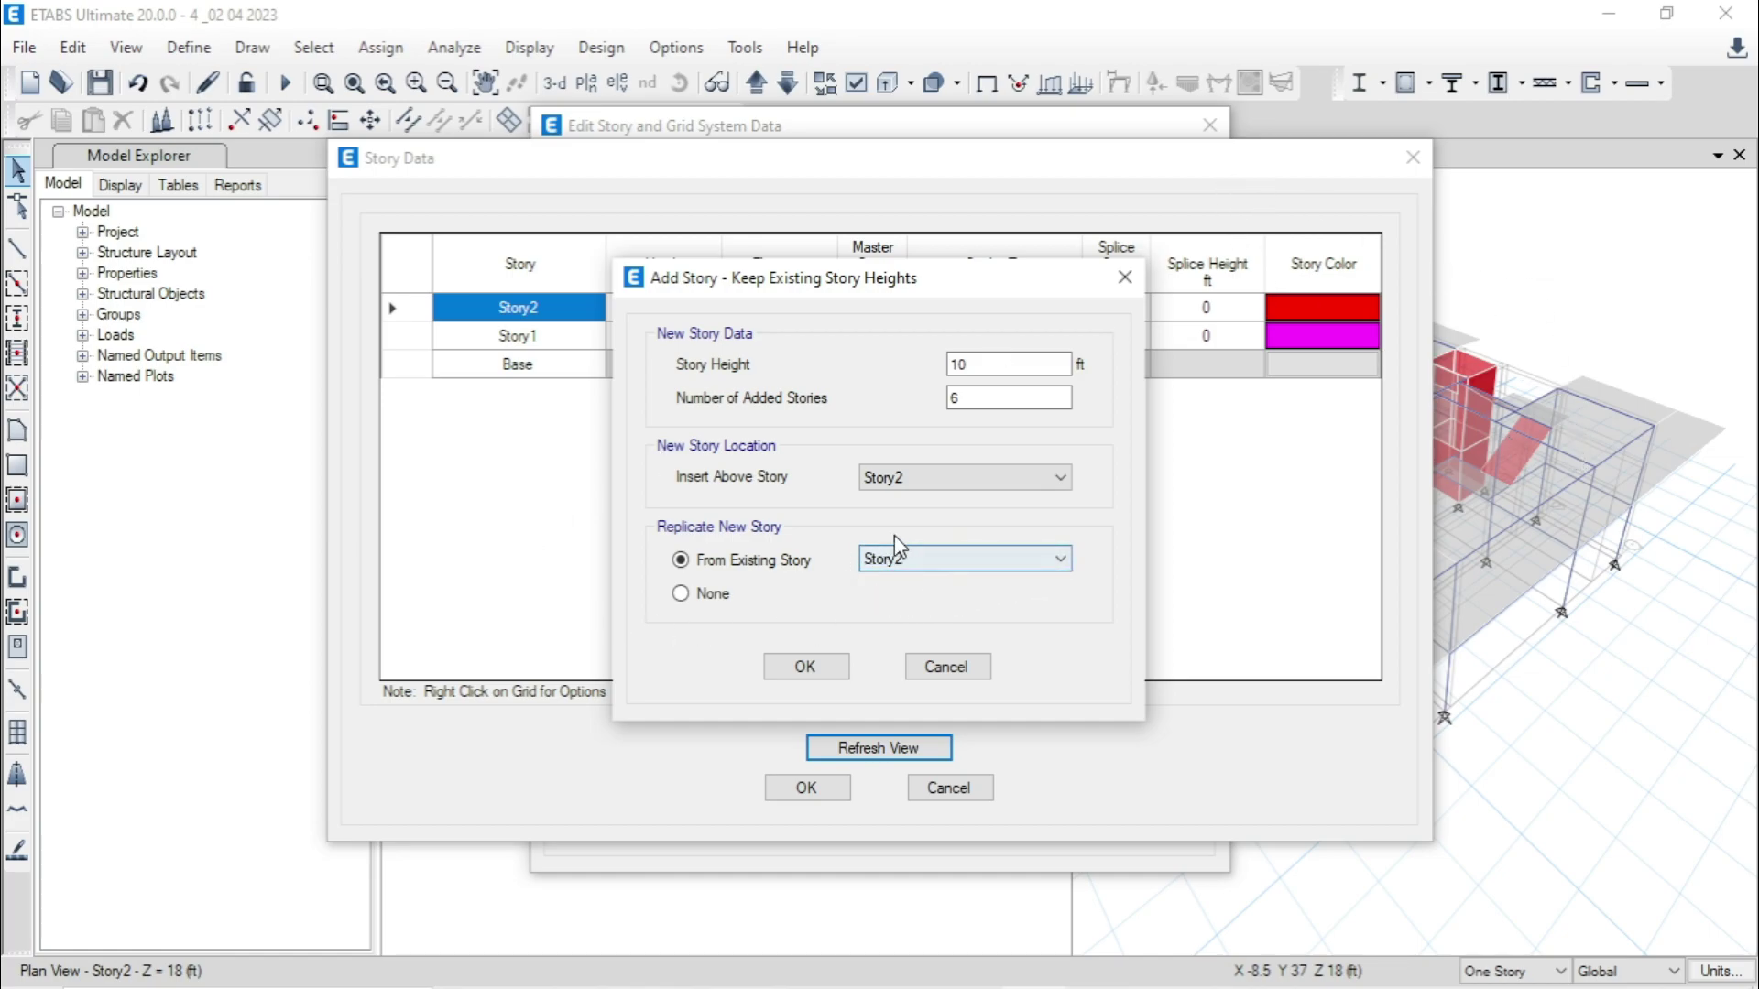
- Confirm adding the six stories, accept the story data and close the editor
{"action": "left_click", "coordinate": [805, 667]}
{"action": "left_click", "coordinate": [901, 749]}
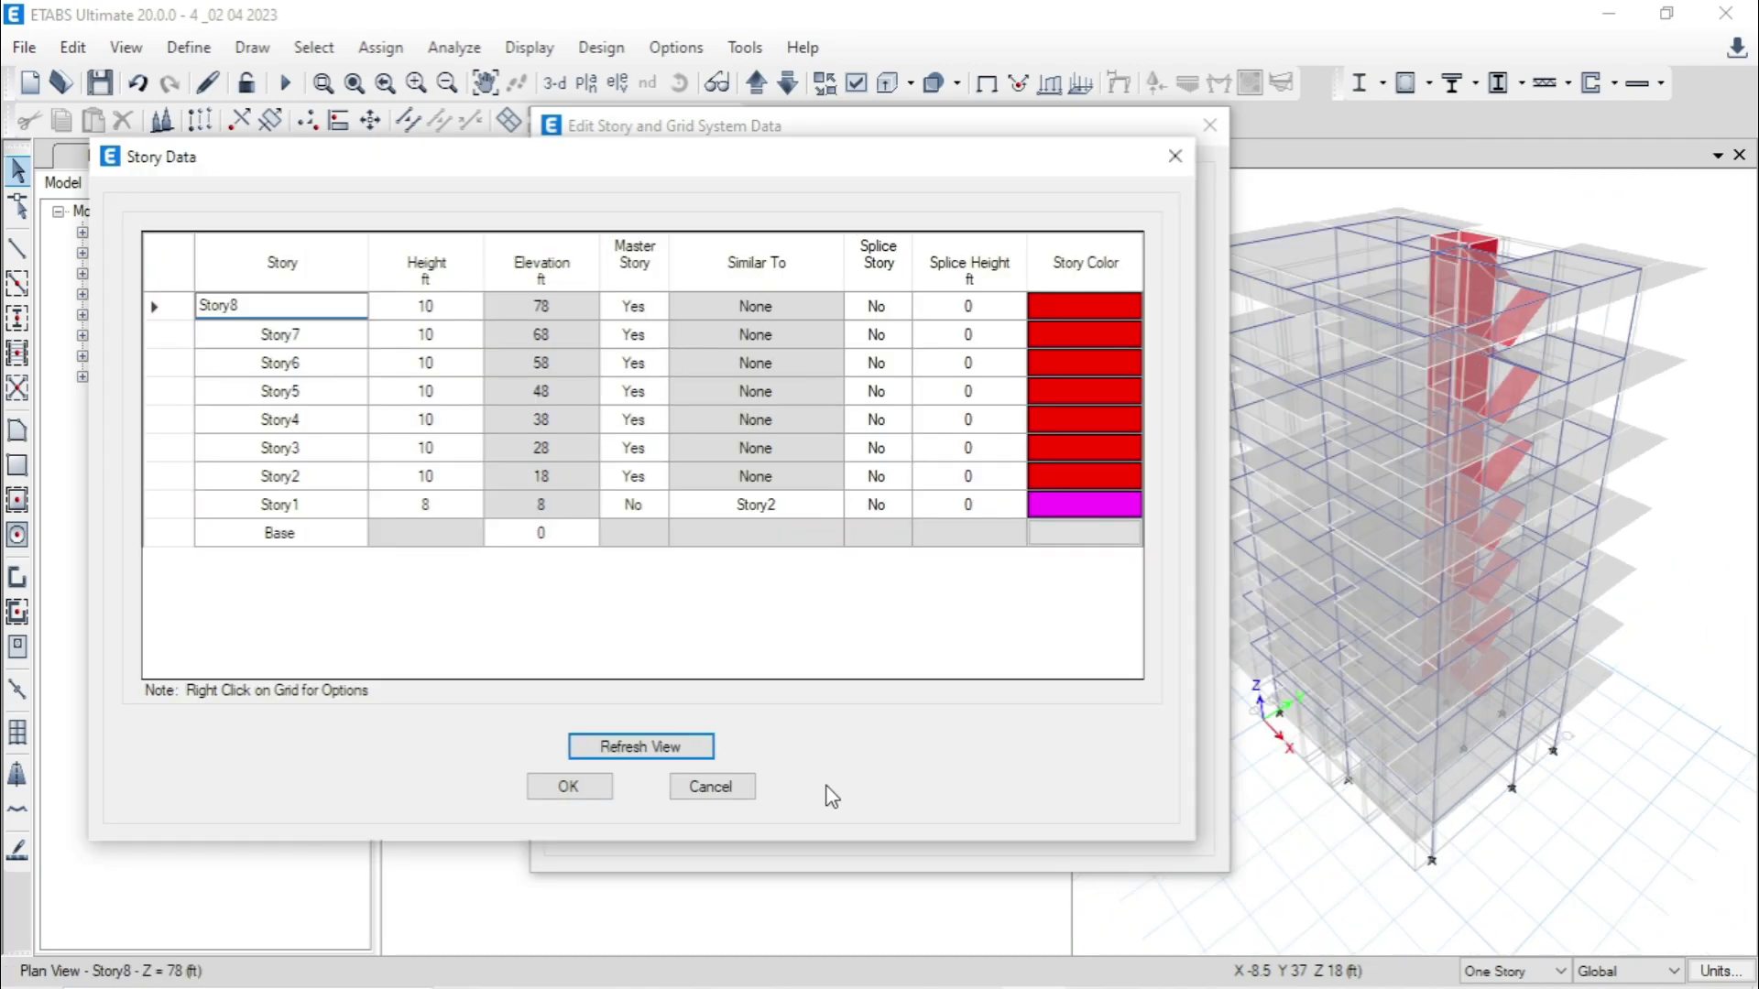
{"action": "left_click", "coordinate": [570, 786]}
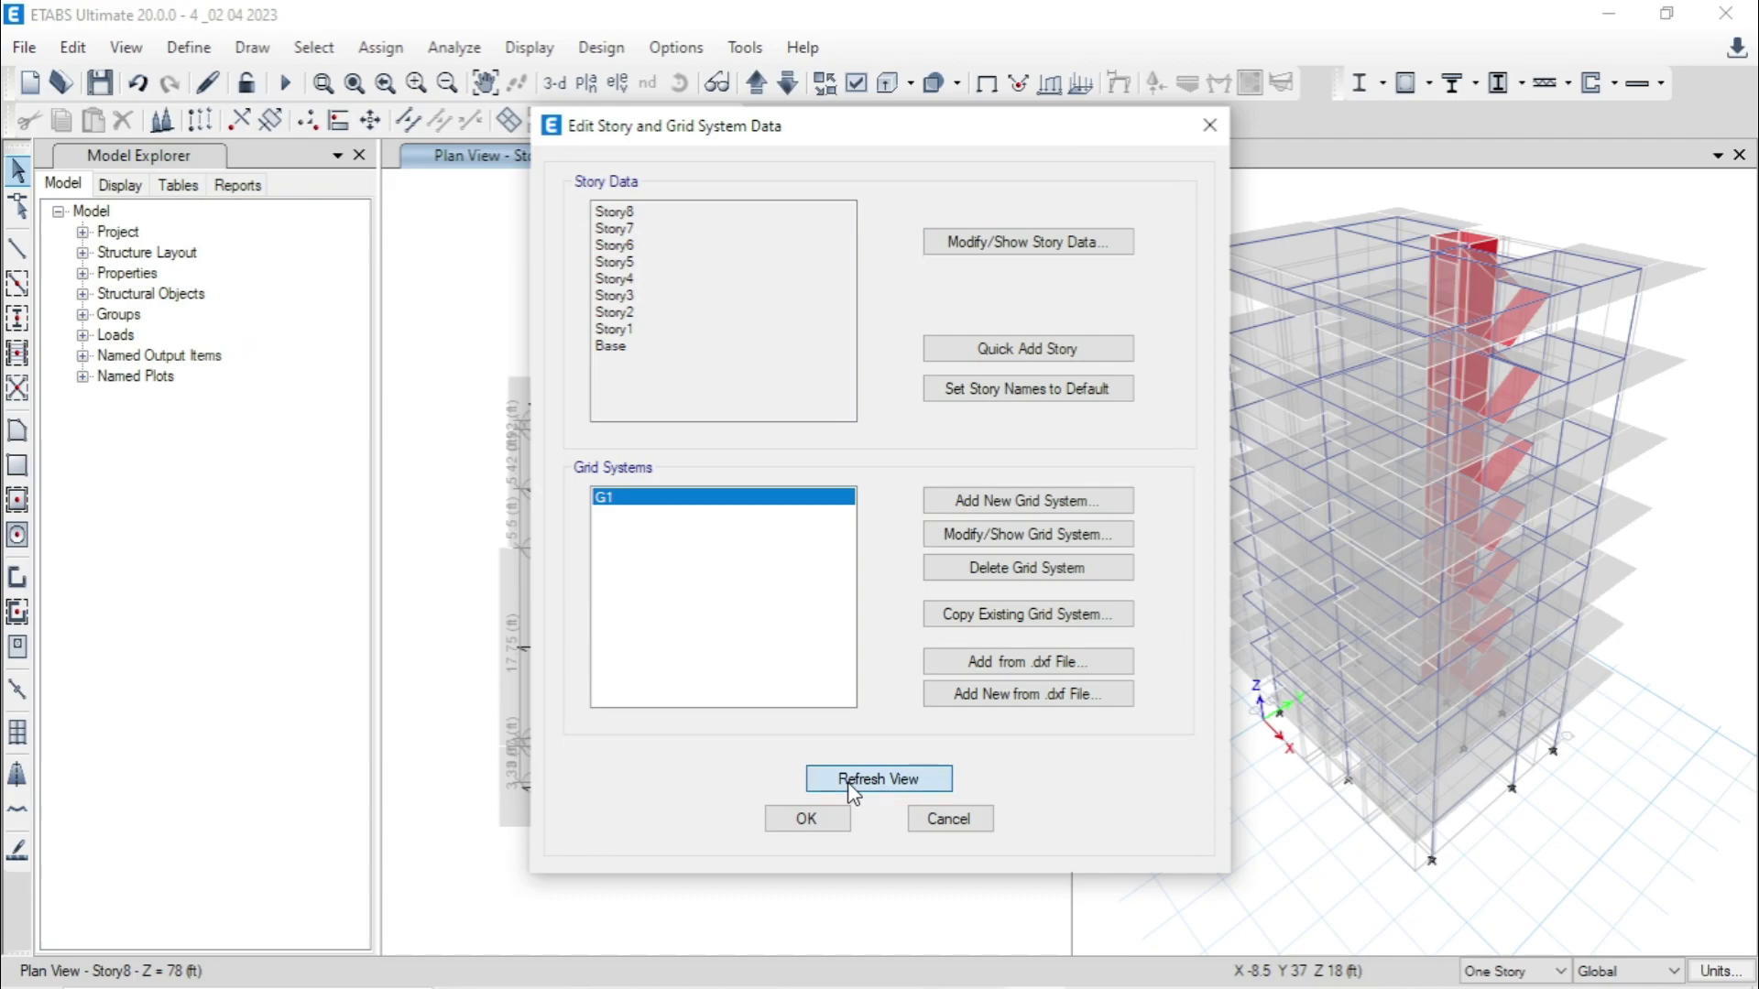
{"action": "left_click", "coordinate": [807, 817]}
{"action": "left_click", "coordinate": [1278, 795]}
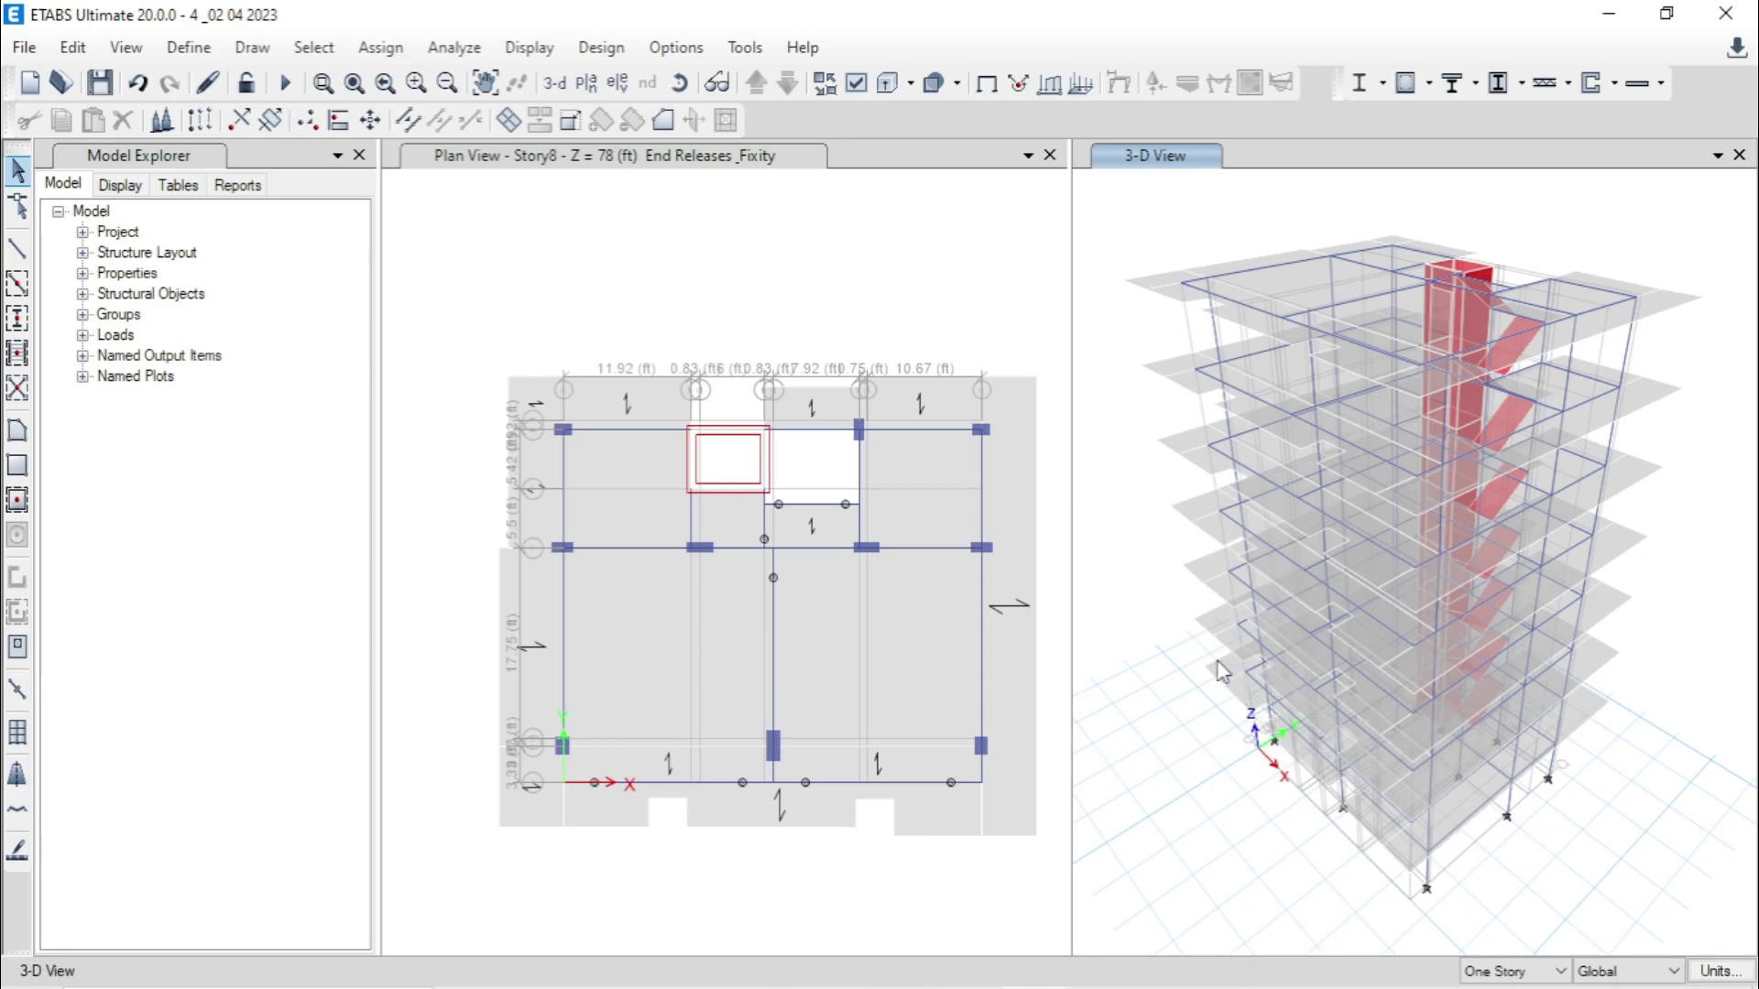
{"action": "middle_click_drag", "start_coordinate": [1228, 692], "coordinate": [1310, 838], "text": "shift"}
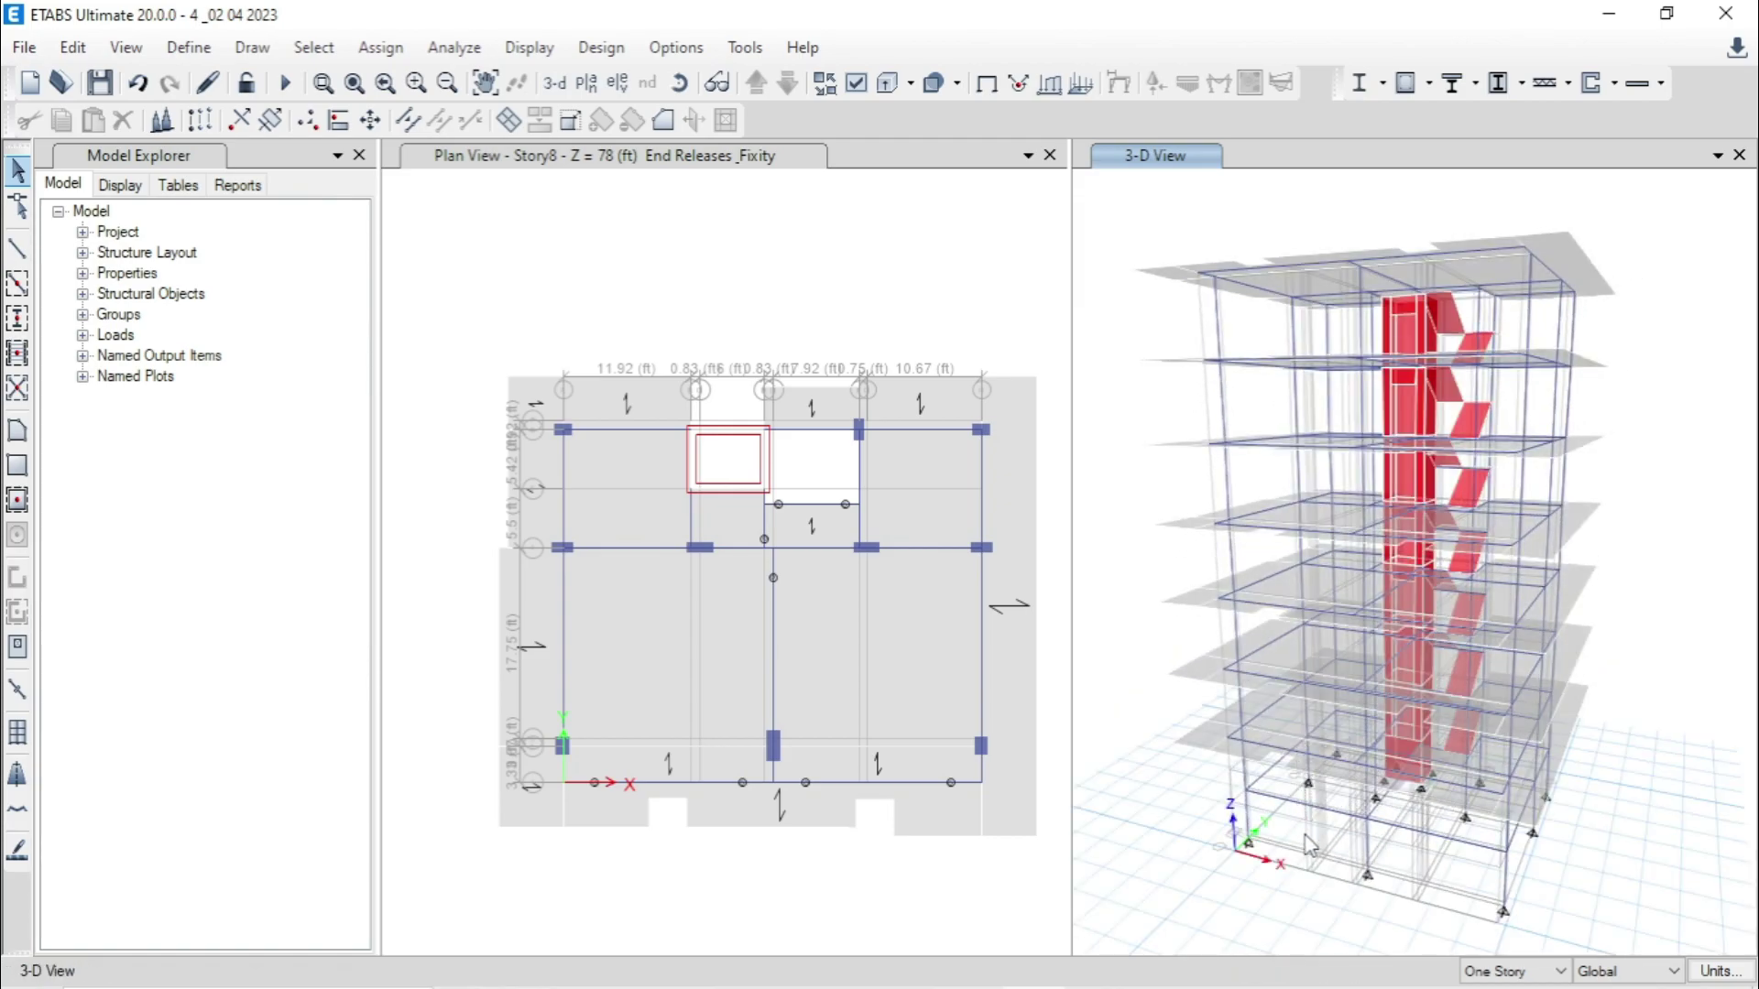